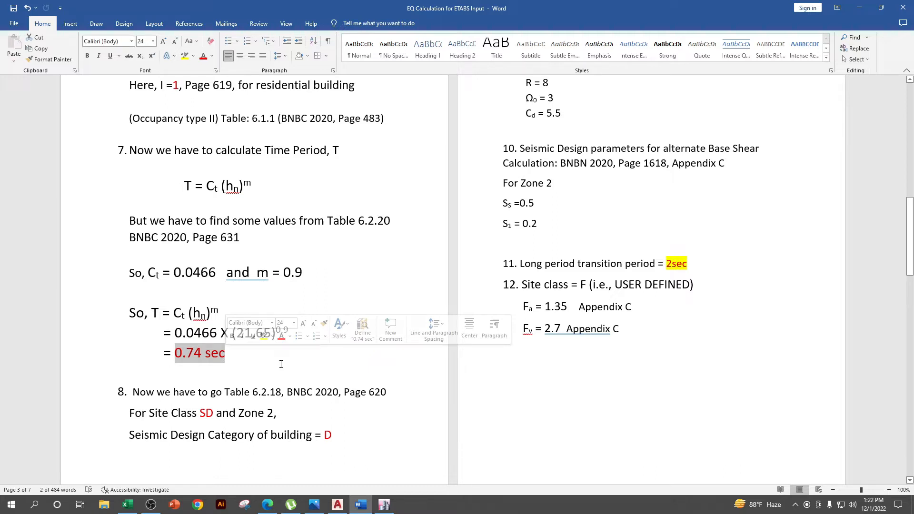
Add the note "=1.35 hz" in the blank area below the Fv line of the Word document
left_click(524, 422)
type("=1.35 hz")
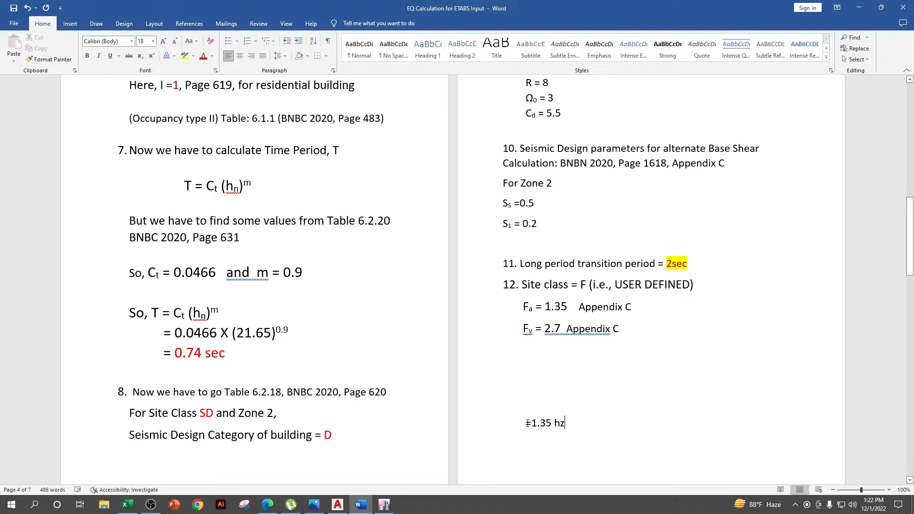
left_click_drag(527, 423, 569, 424)
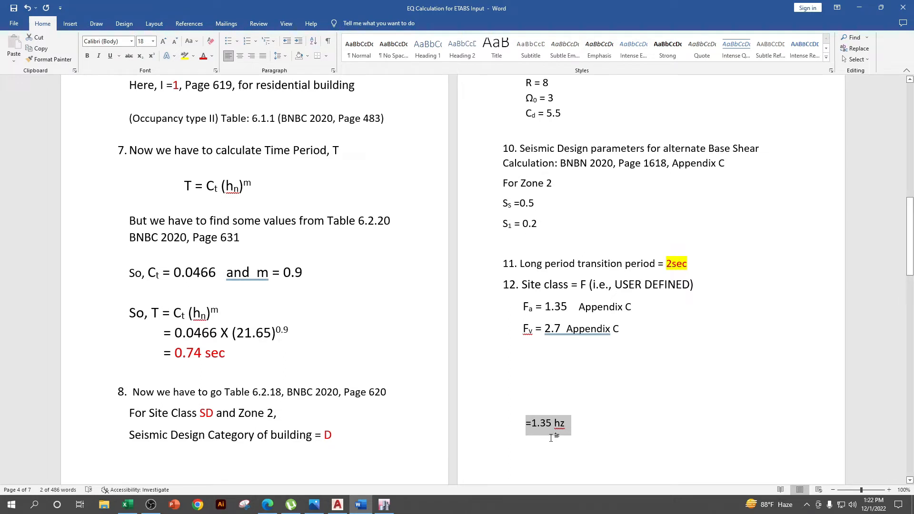
Switch to ETABS and review the rigidity setting in the definition of diaphragm D1
left_click(384, 504)
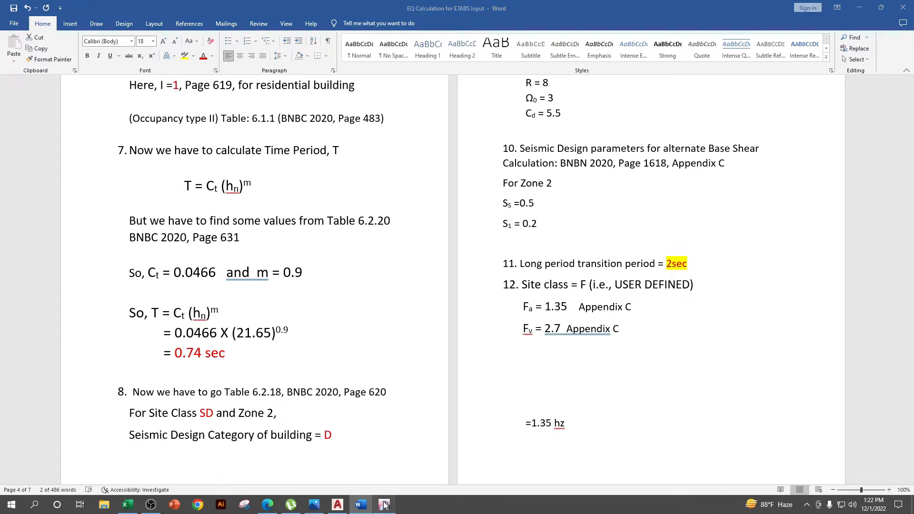
left_click(69, 16)
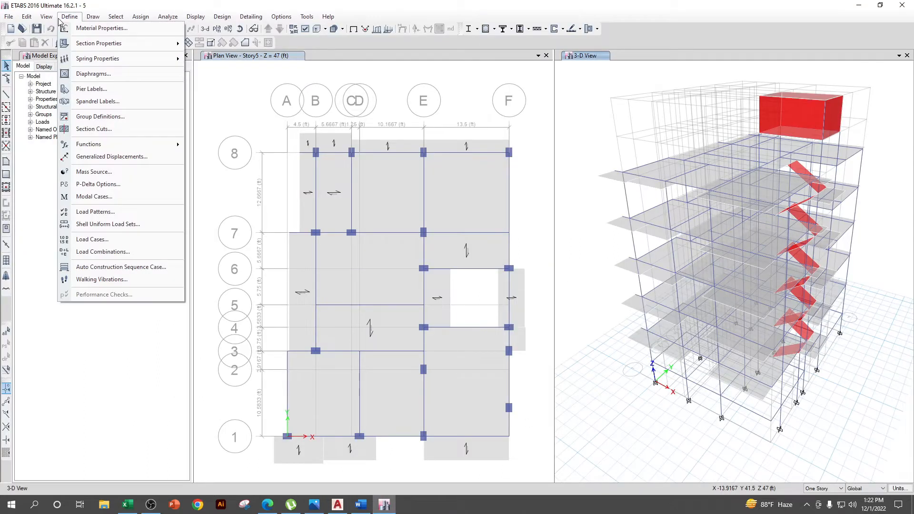
left_click(107, 75)
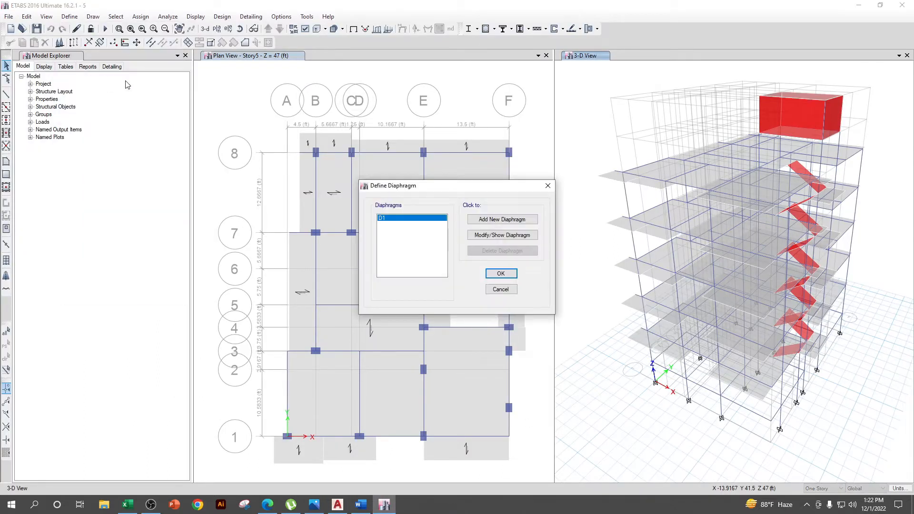
left_click(500, 235)
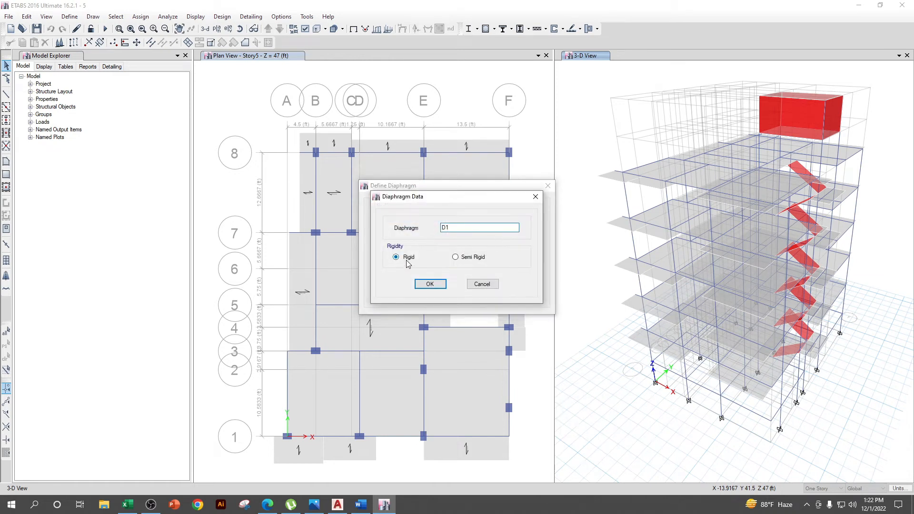
left_click_drag(451, 197, 620, 192)
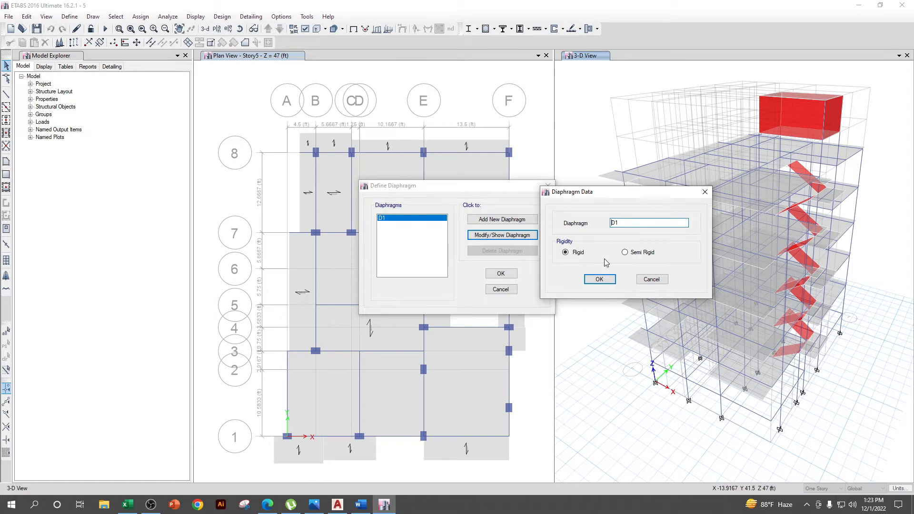
left_click(595, 280)
left_click(497, 275)
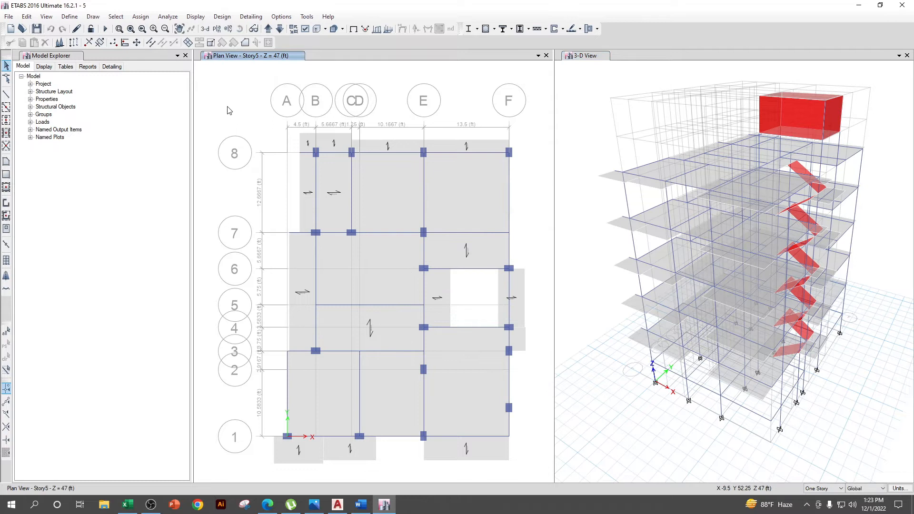
left_click(159, 504)
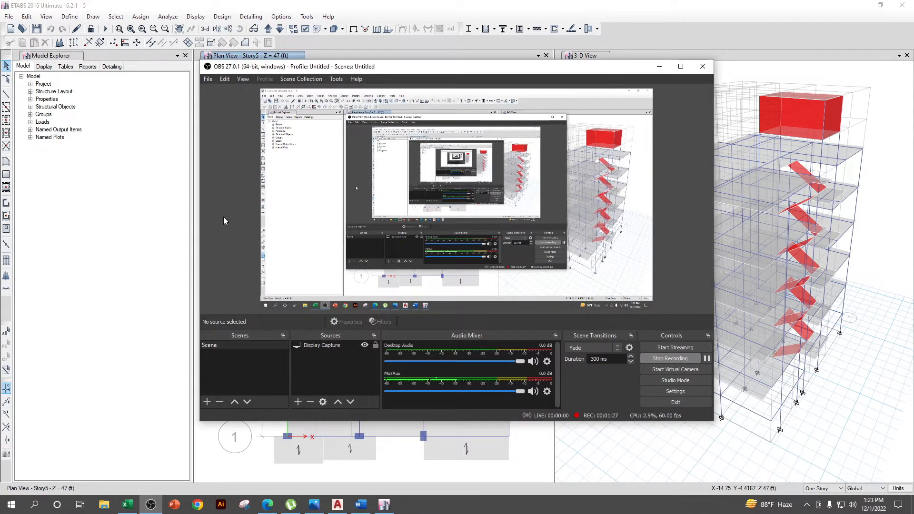
left_click(159, 507)
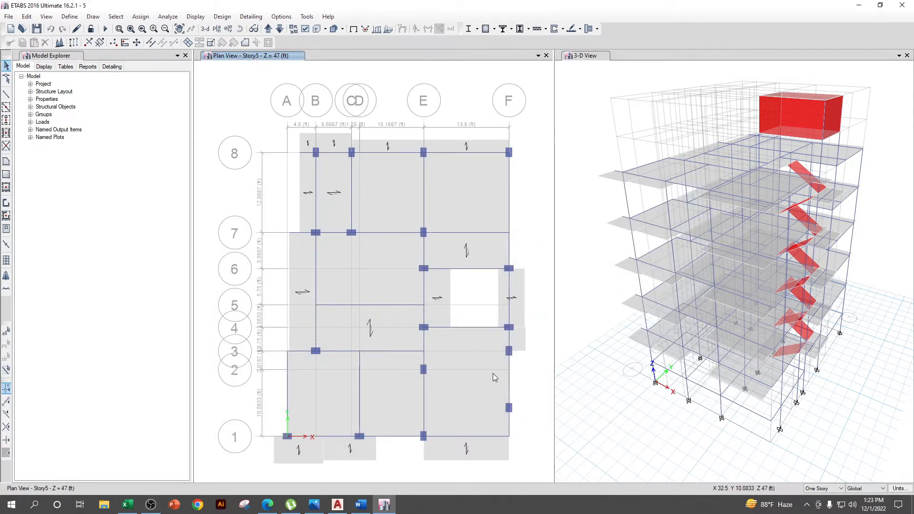
Set the plan view to the Story1 level
left_click(216, 28)
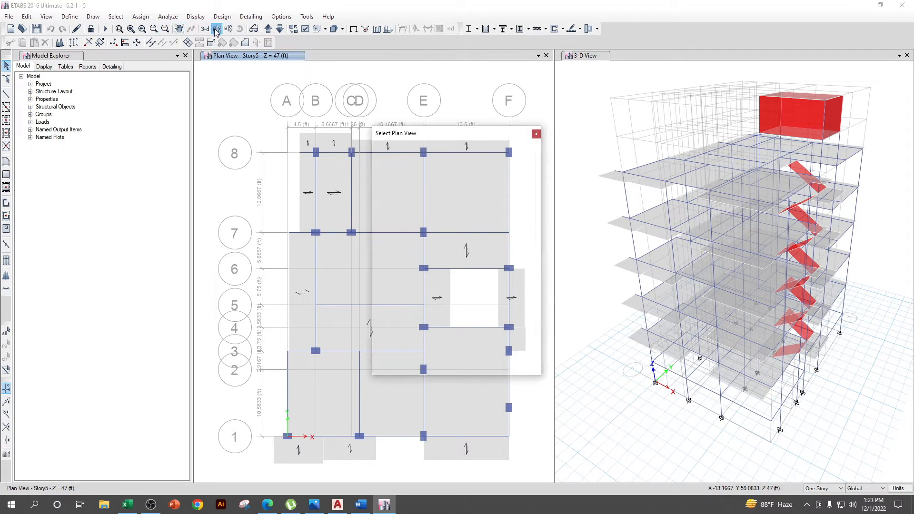
left_click(409, 272)
left_click(493, 366)
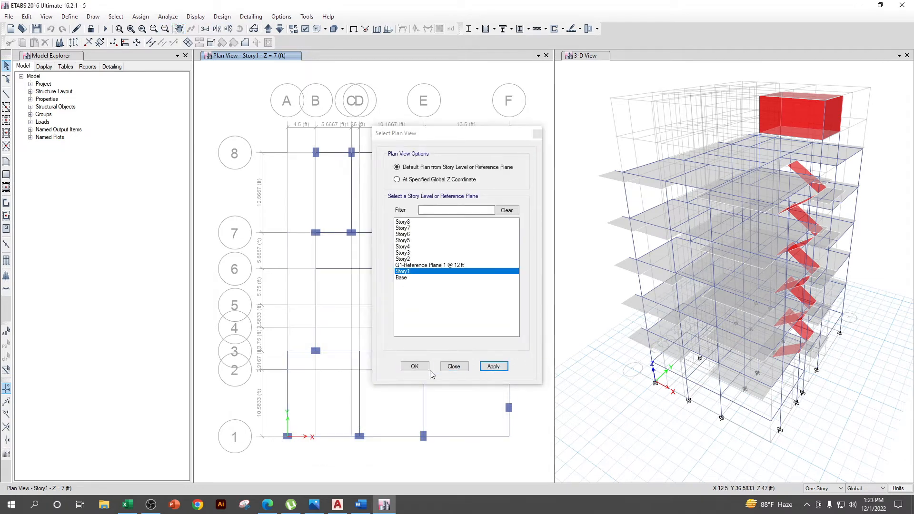
left_click(415, 366)
Select everything in Story1's XY plane by picking a joint, and assign shell diaphragm D1 to the selection
left_click(116, 16)
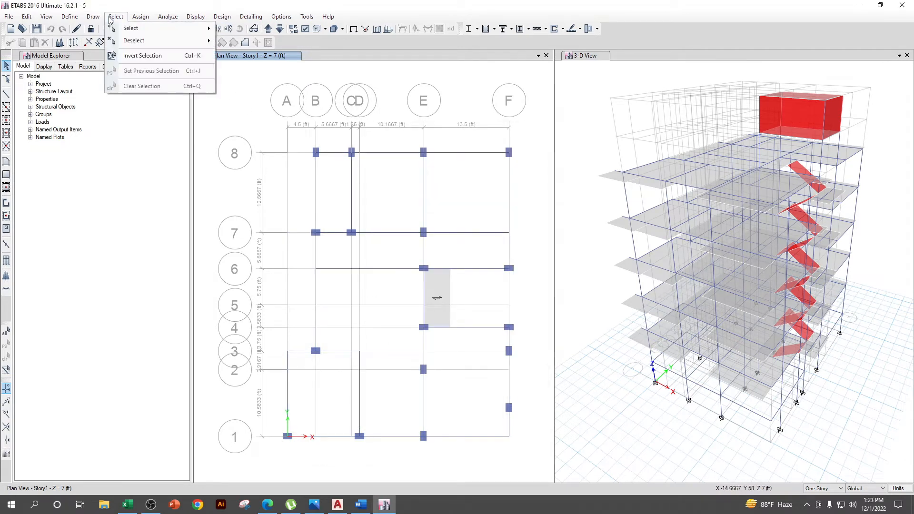
mouse_move(137, 29)
mouse_move(279, 82)
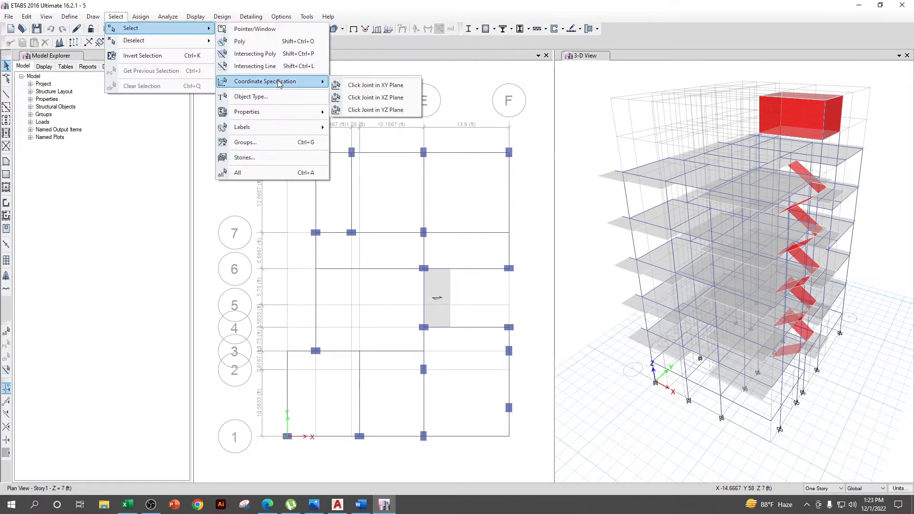
left_click(376, 86)
left_click(425, 270)
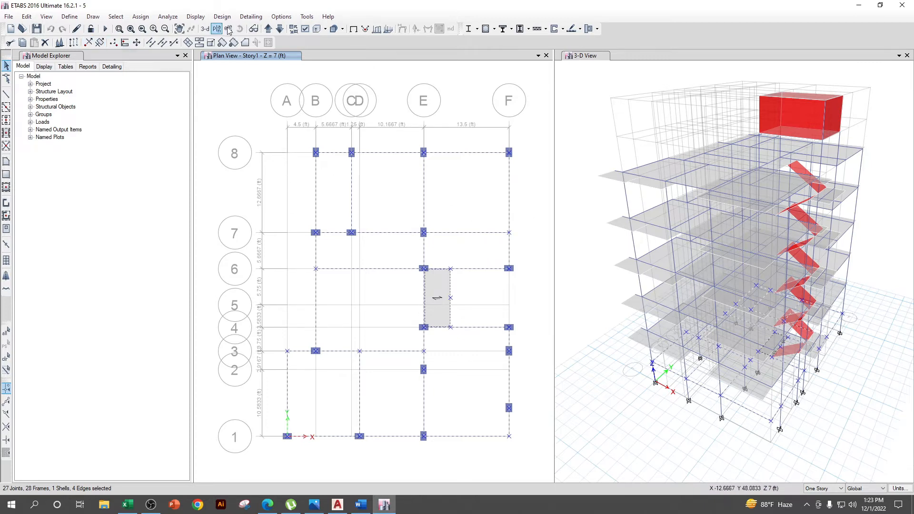
left_click(140, 17)
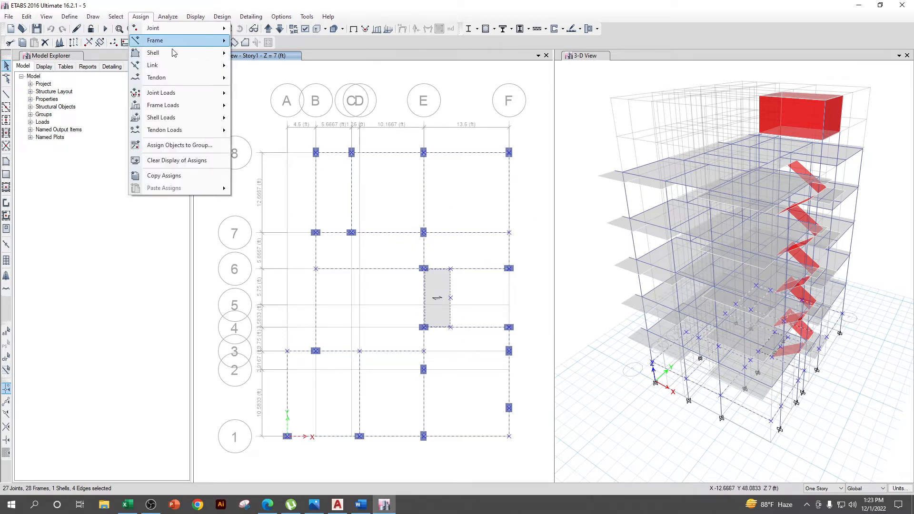
mouse_move(161, 54)
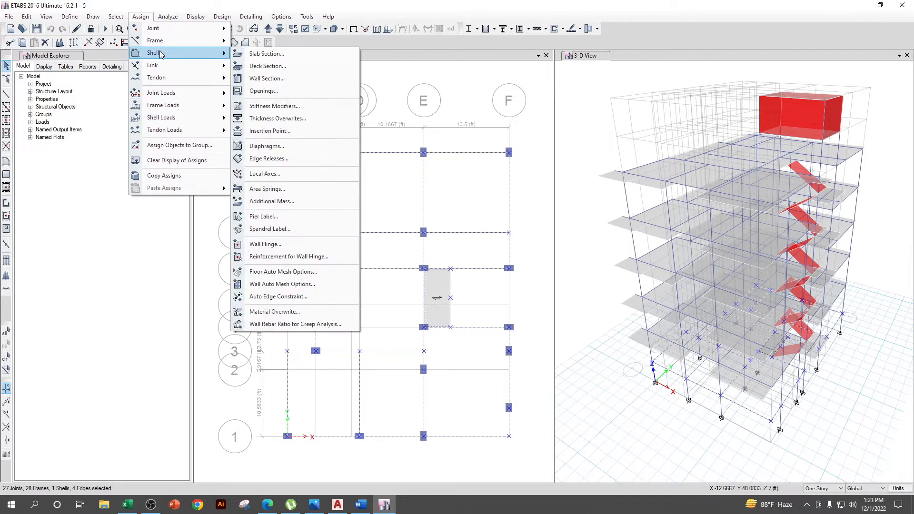
left_click(316, 147)
left_click_drag(474, 156, 708, 151)
left_click(641, 182)
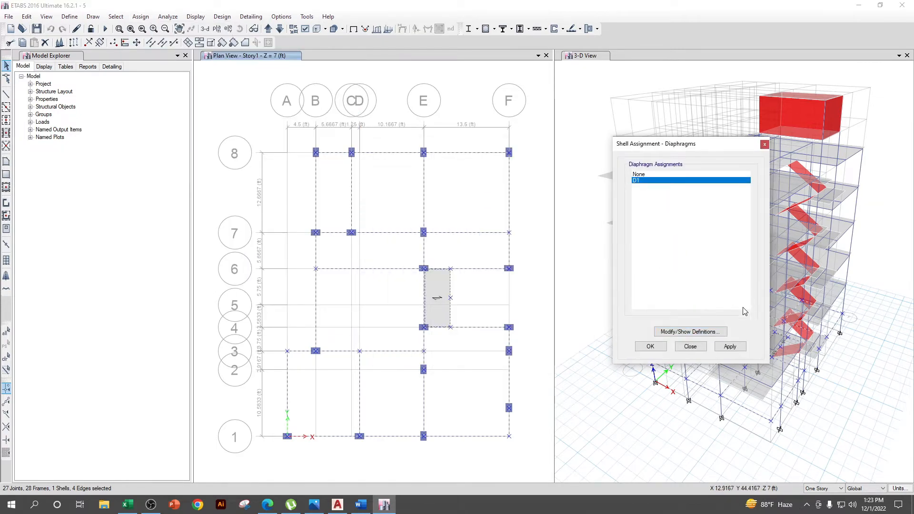
left_click(729, 346)
Move the plan view up to Story2, select all objects in its XY plane, and apply diaphragm D1
left_click(268, 29)
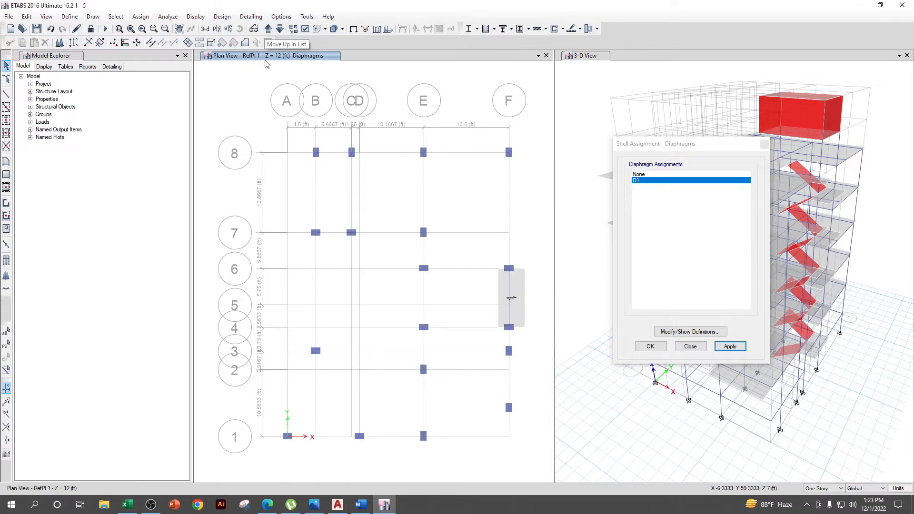
left_click(267, 28)
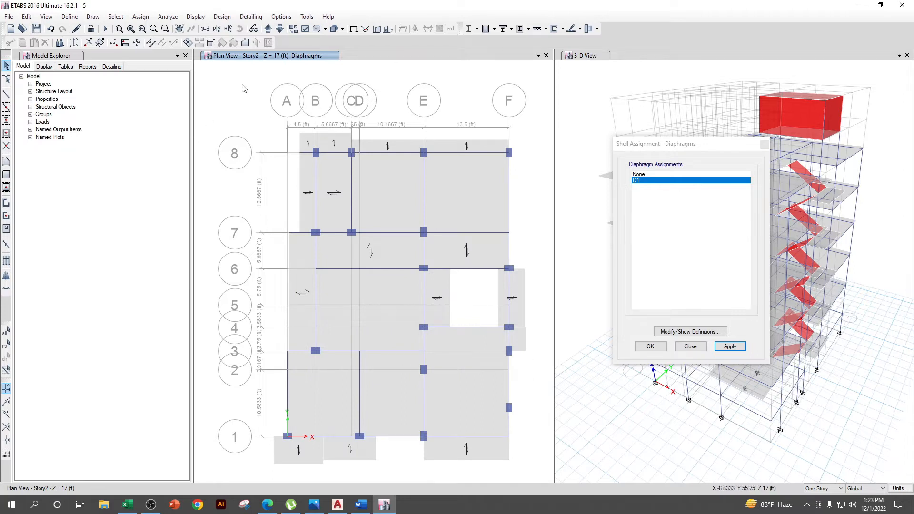
left_click(119, 18)
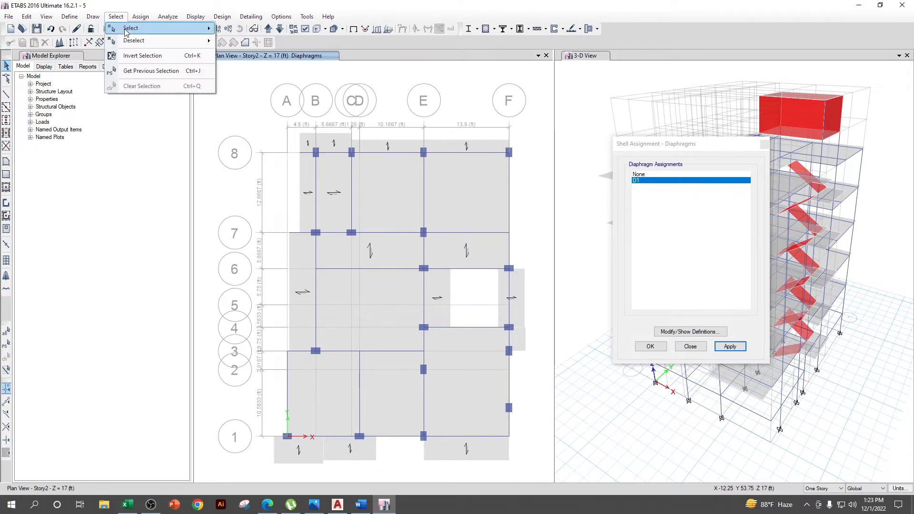
mouse_move(128, 29)
mouse_move(289, 85)
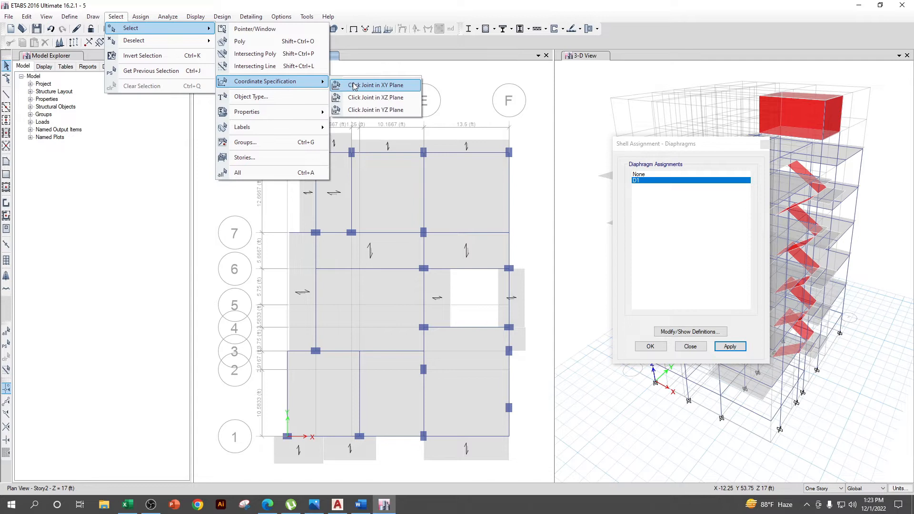
left_click(376, 85)
left_click(423, 153)
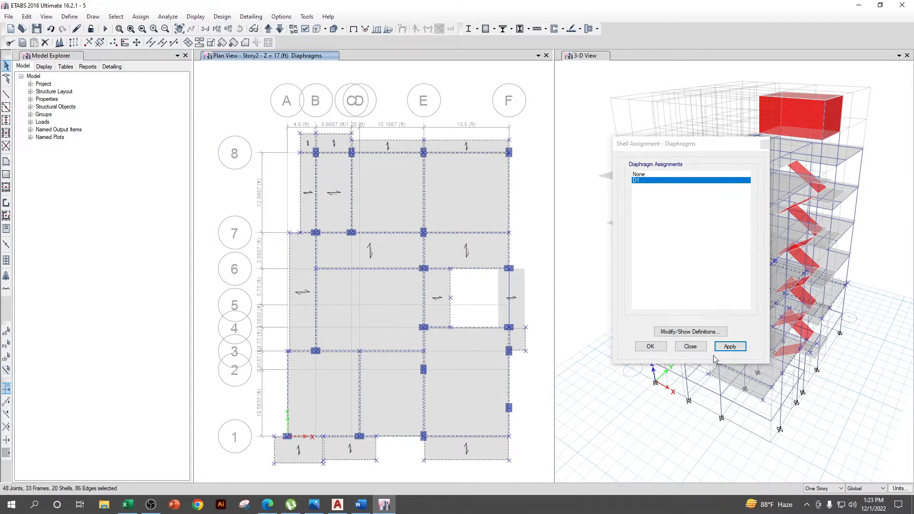
left_click(728, 347)
Go up to the Story3 plan and assign diaphragm D1 to all objects in its XY plane
left_click(268, 29)
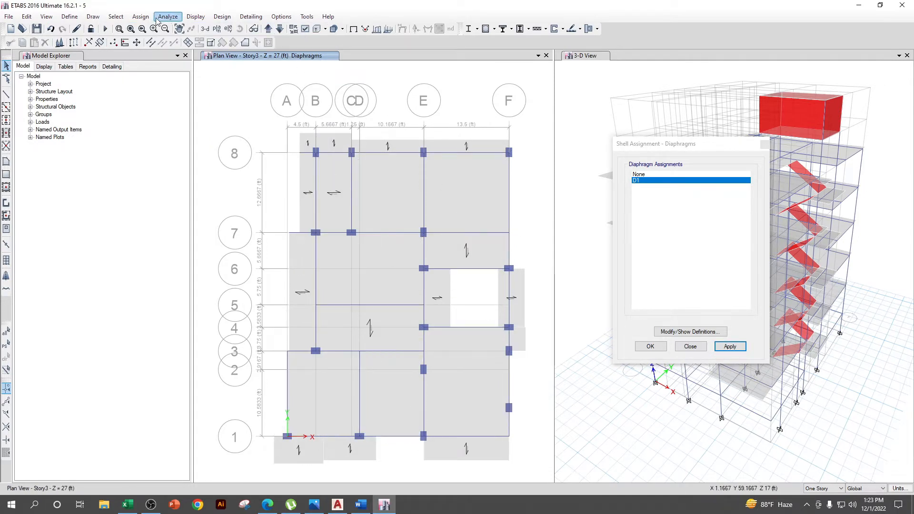
left_click(116, 16)
mouse_move(130, 28)
mouse_move(304, 81)
left_click(375, 82)
left_click(352, 153)
left_click(729, 346)
Go up to the Story4 plan and assign diaphragm D1 to all objects in its XY plane
left_click(265, 30)
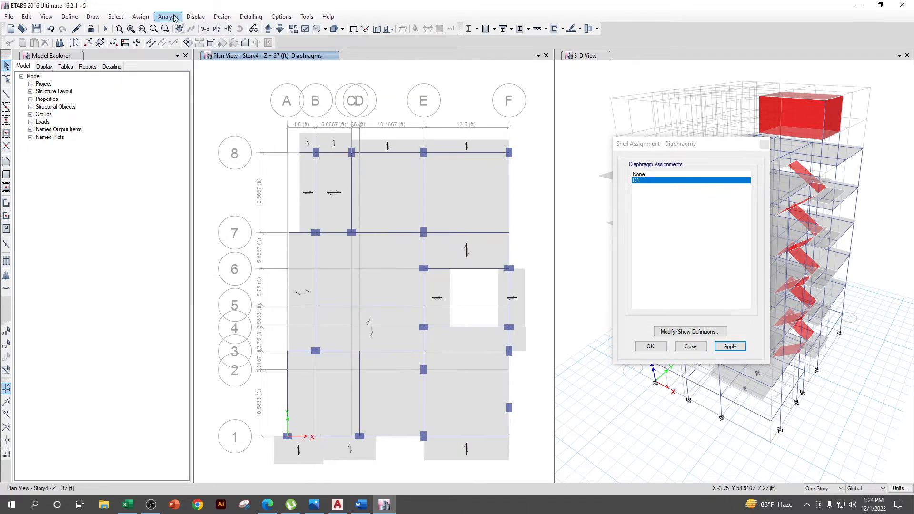
left_click(116, 16)
mouse_move(153, 33)
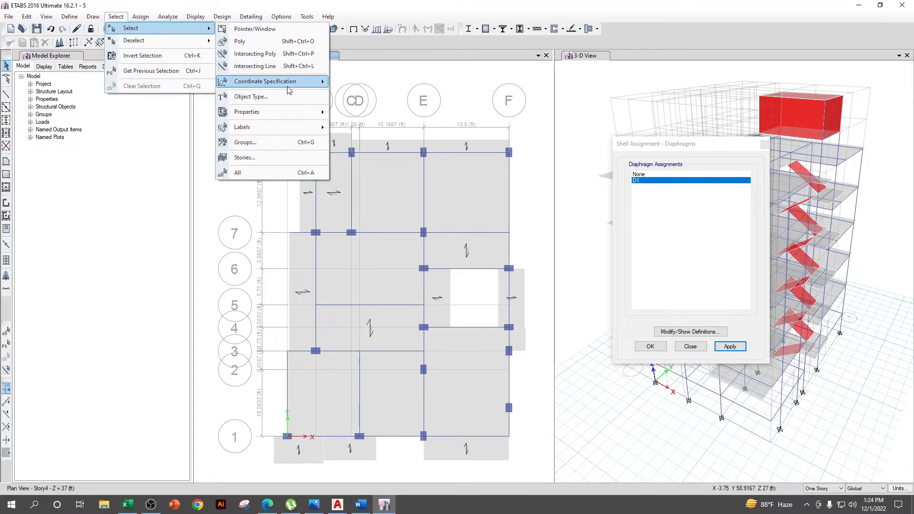
mouse_move(289, 86)
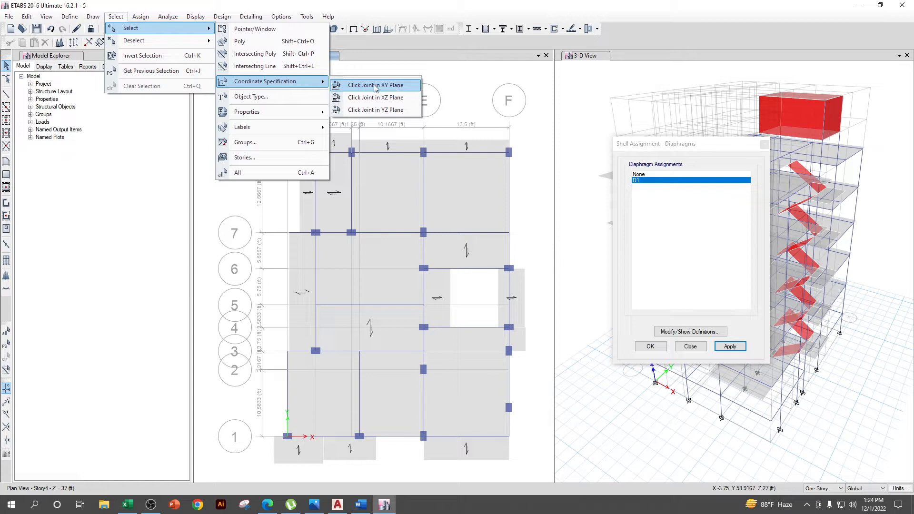
left_click(393, 89)
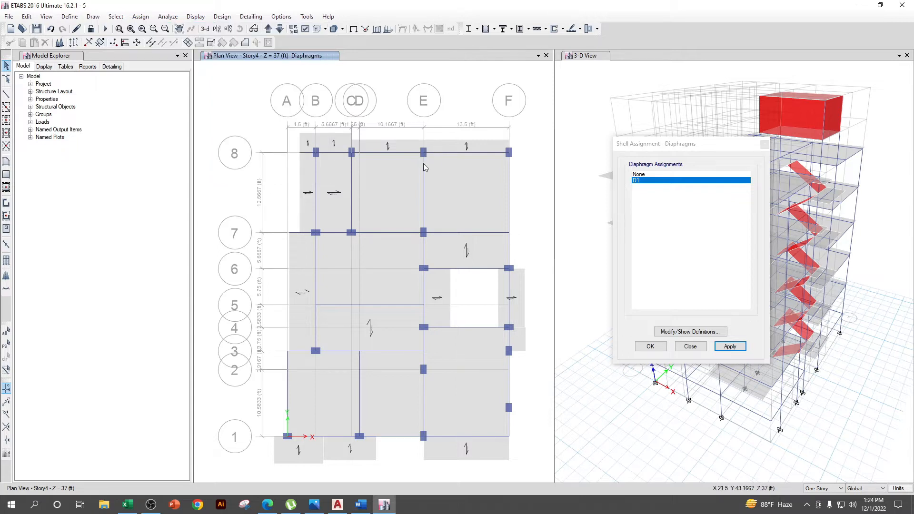
left_click(424, 153)
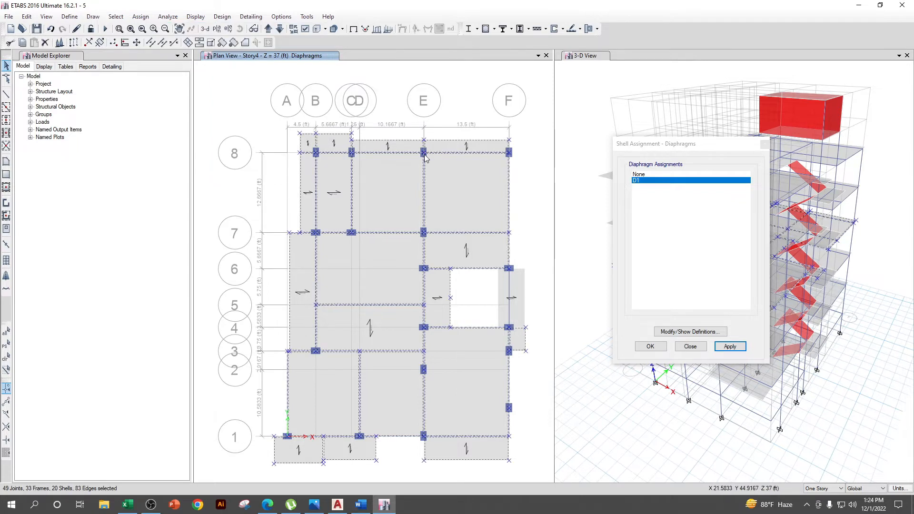
left_click(734, 350)
Go up to the Story5 plan and assign diaphragm D1 to all objects in its XY plane
left_click(268, 29)
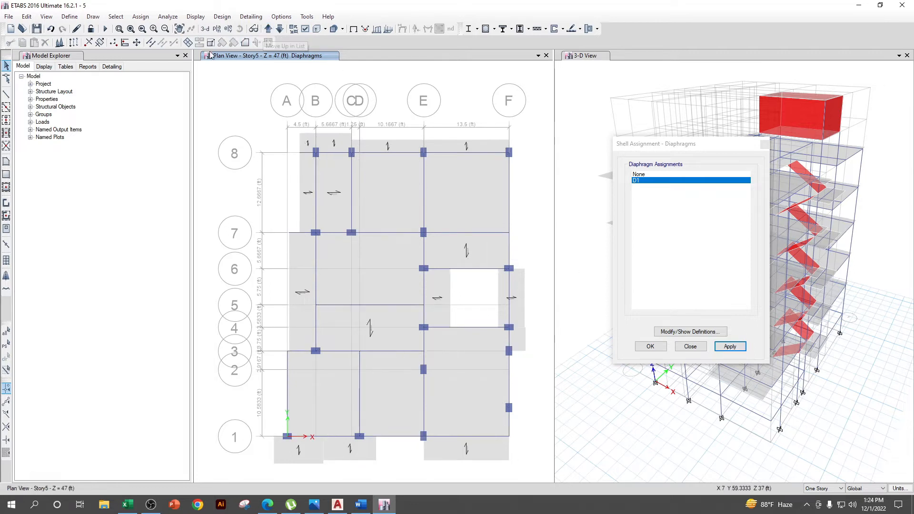
left_click(115, 16)
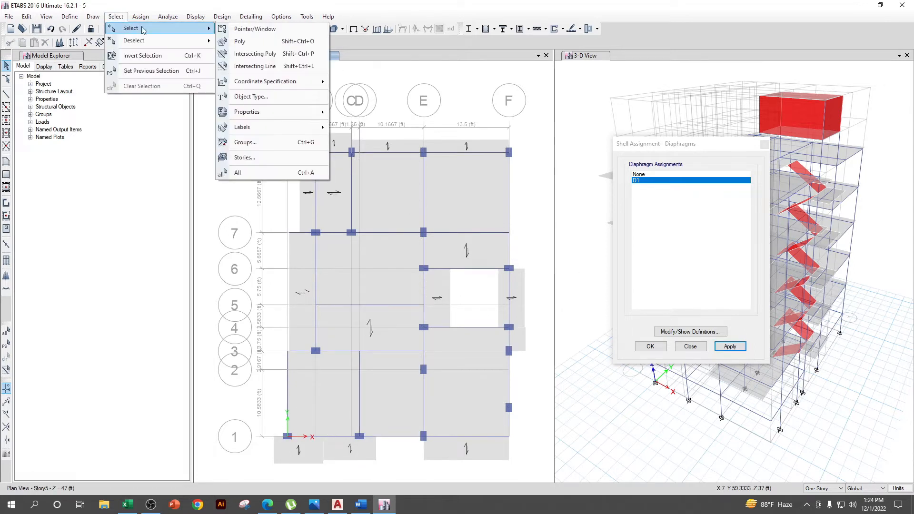
left_click(366, 89)
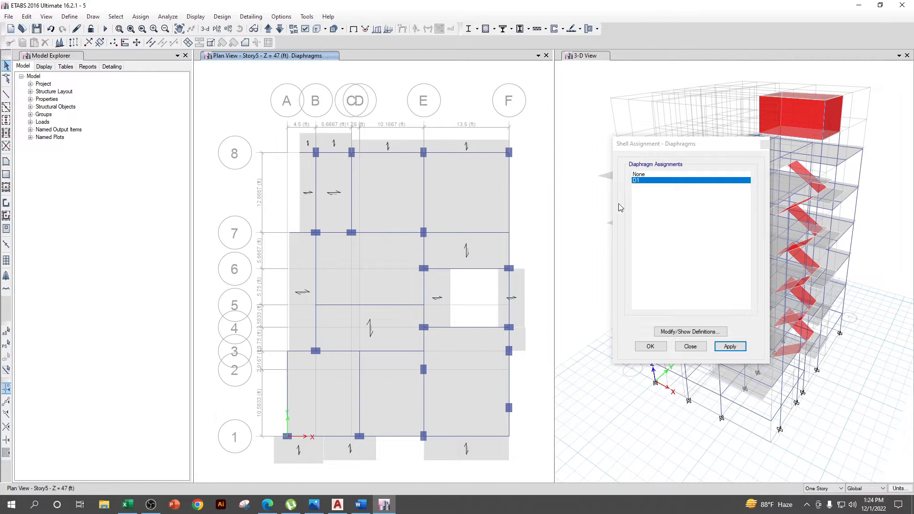
left_click(423, 153)
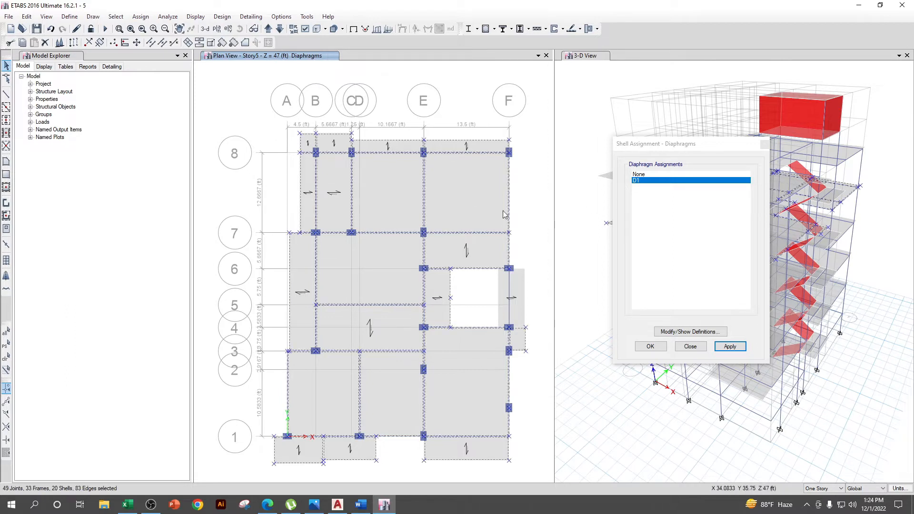
left_click(730, 347)
Go up to the Story6 plan and assign diaphragm D1 to all objects in its XY plane
left_click(268, 28)
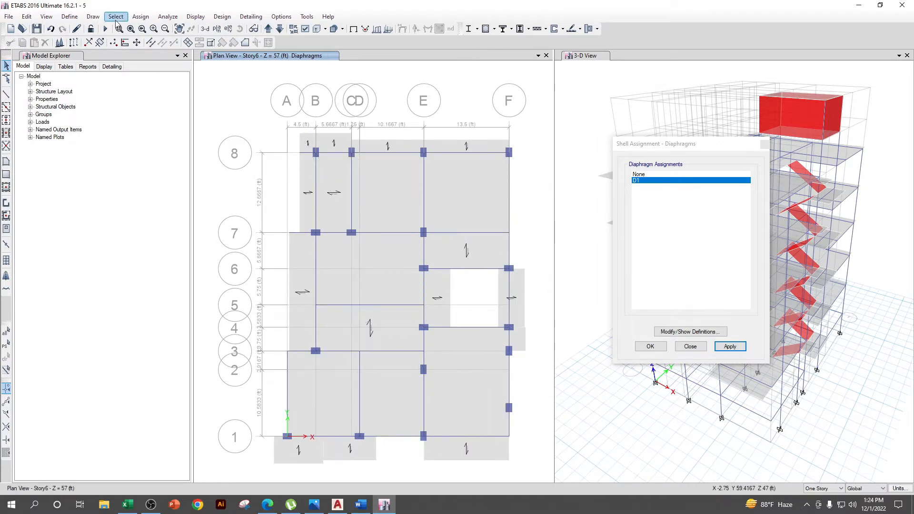
left_click(116, 17)
mouse_move(143, 28)
mouse_move(286, 81)
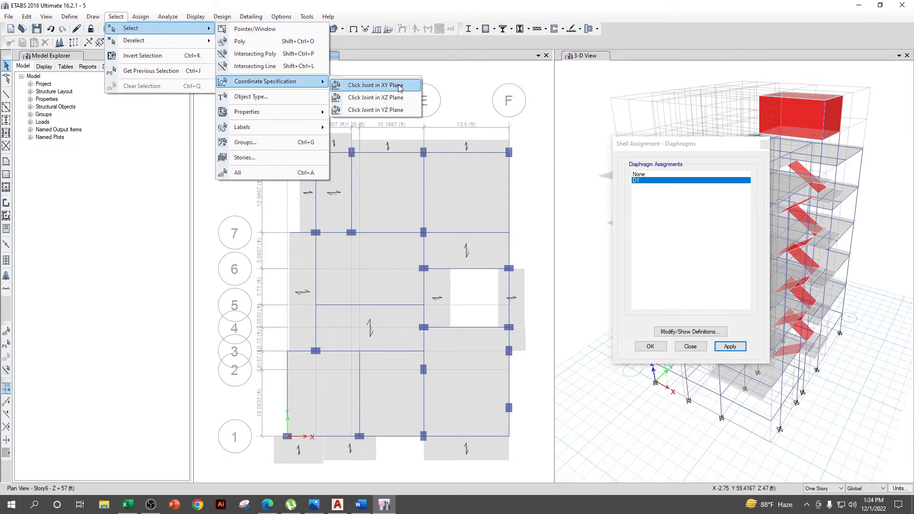
left_click(376, 85)
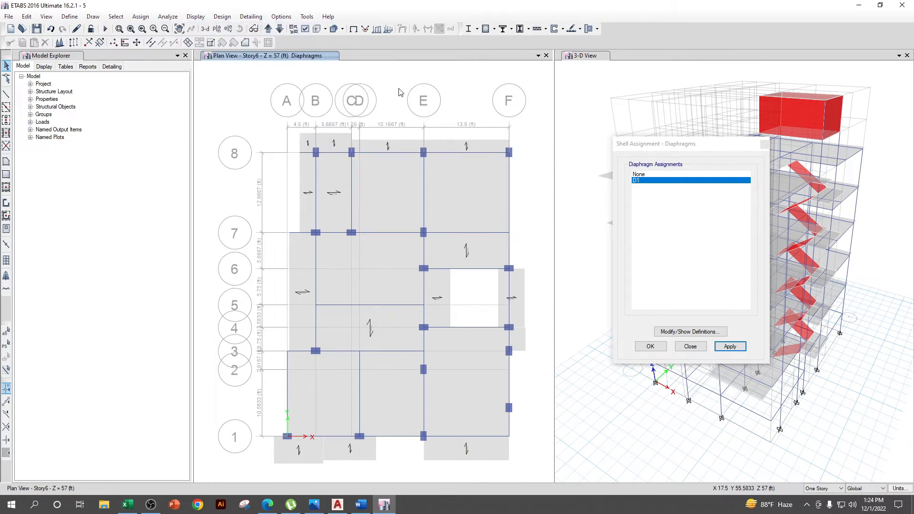
left_click(423, 153)
left_click(731, 352)
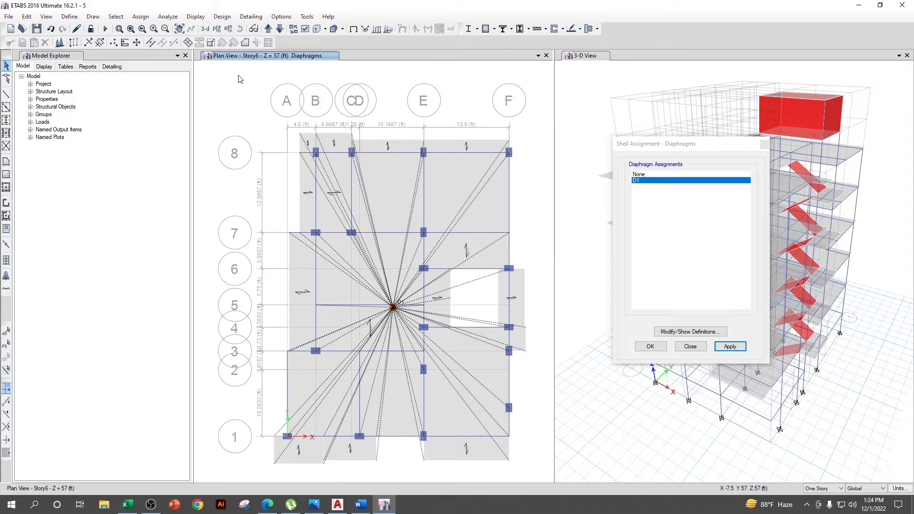
Go up to the Story7 plan and assign diaphragm D1 to all objects in its XY plane
left_click(267, 30)
left_click(116, 17)
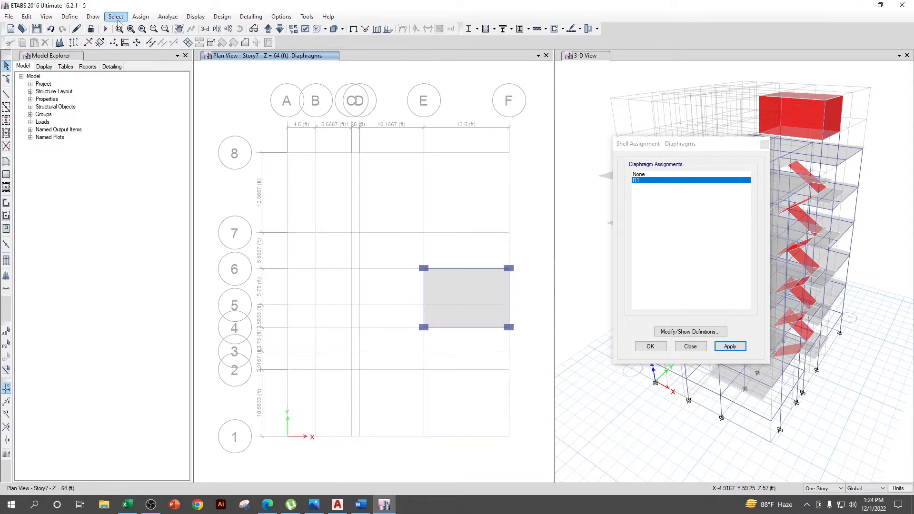
mouse_move(212, 31)
mouse_move(266, 82)
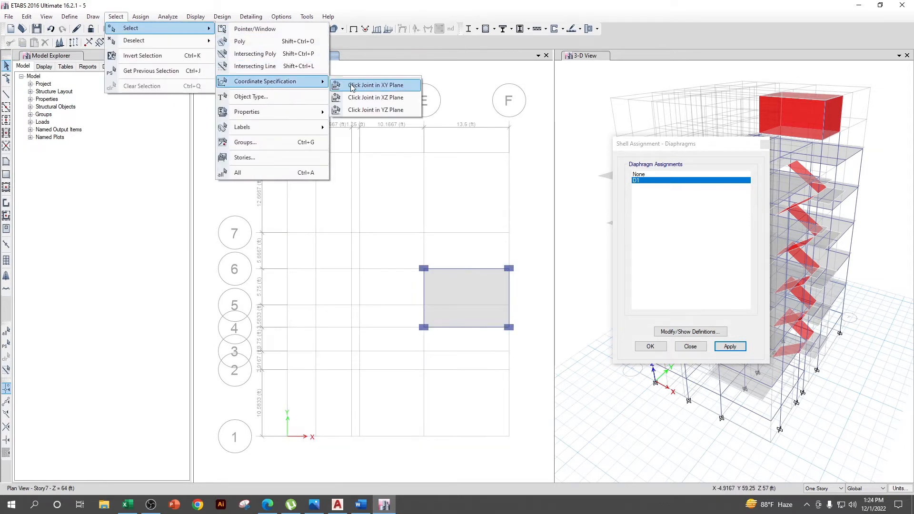
left_click(374, 85)
left_click(476, 289)
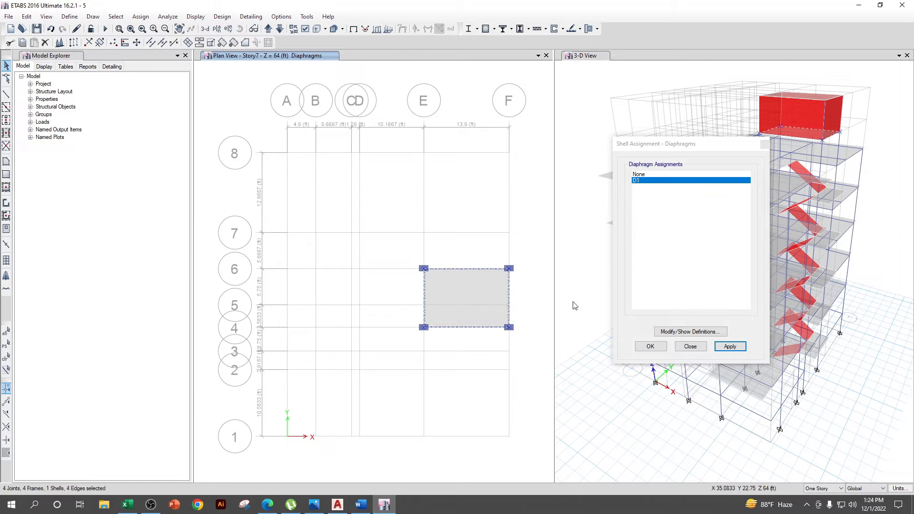
left_click(729, 346)
Go up to the Story8 plan, assign diaphragm D1 to all objects in its XY plane, and finish the diaphragm assignment
left_click(267, 29)
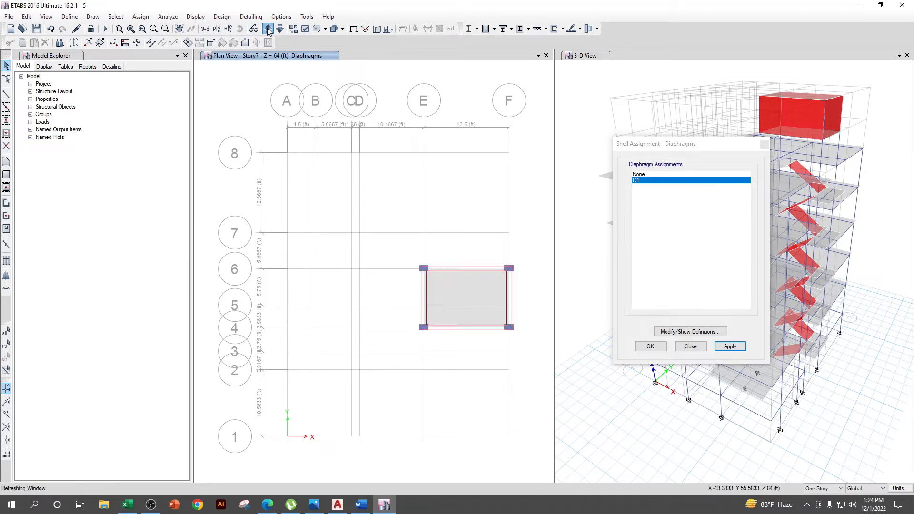
left_click(119, 17)
mouse_move(143, 28)
mouse_move(266, 81)
left_click(362, 95)
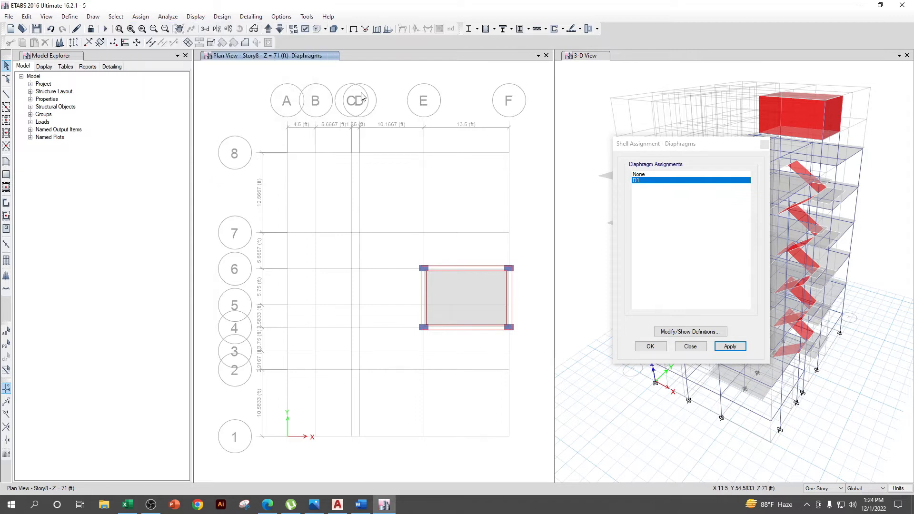
left_click(425, 269)
left_click(730, 346)
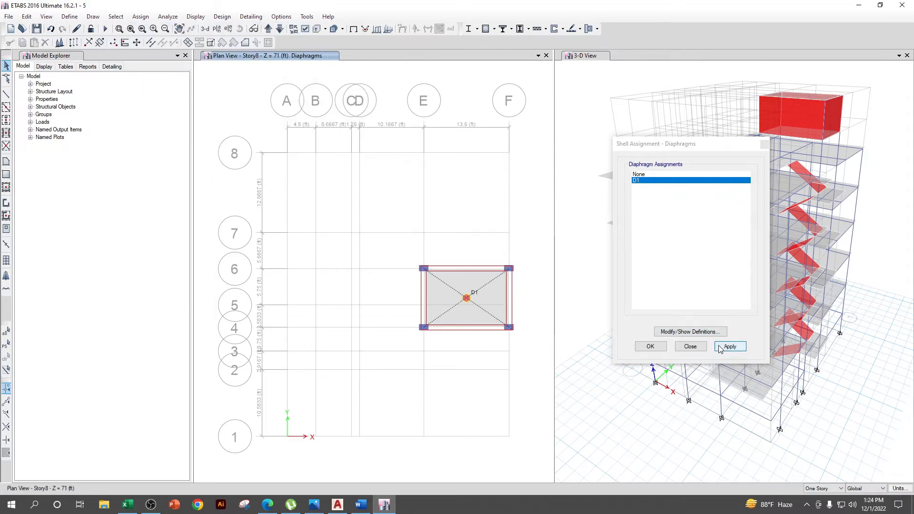
left_click(650, 346)
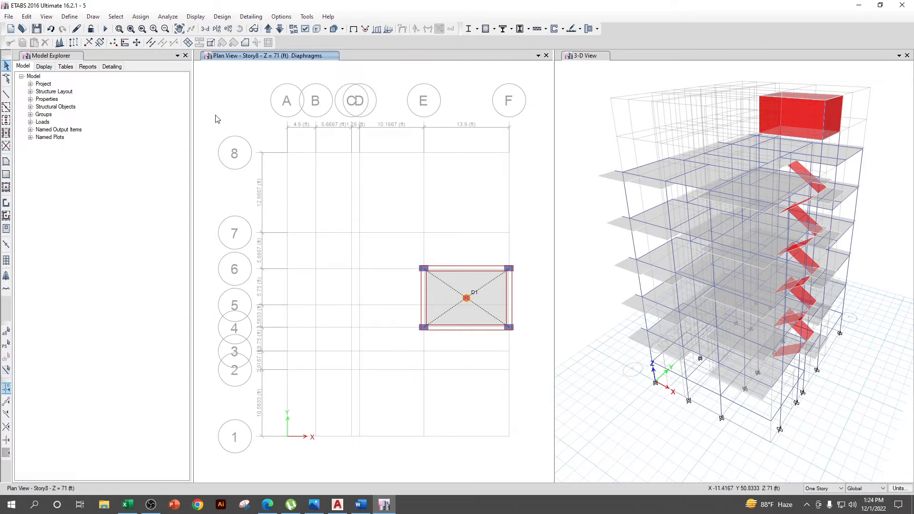
Run the analysis with the plan view at Base level, and unlock the model again
left_click(278, 29)
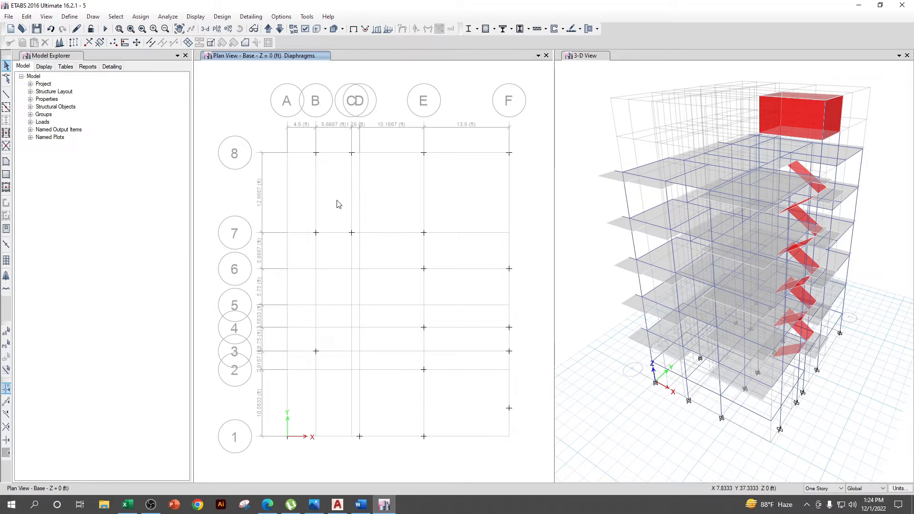
scroll(412, 190, "down", 3)
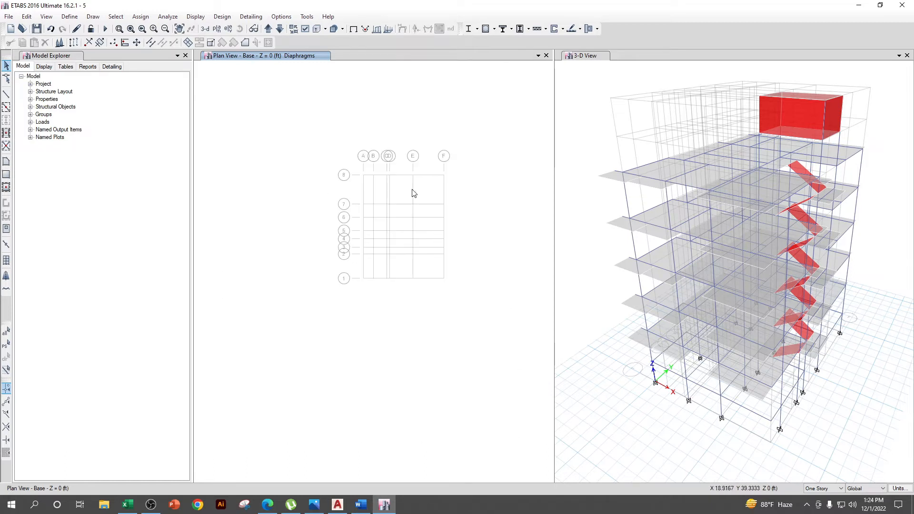
left_click(105, 29)
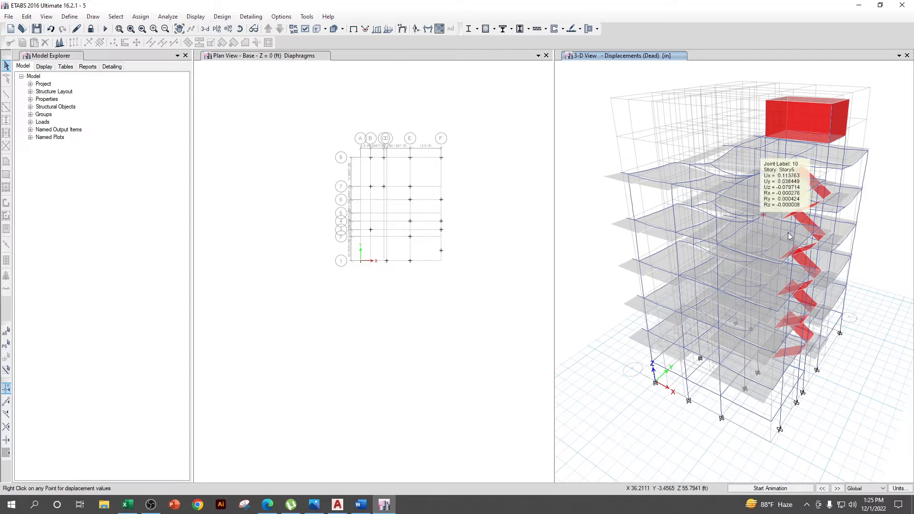
left_click(258, 120)
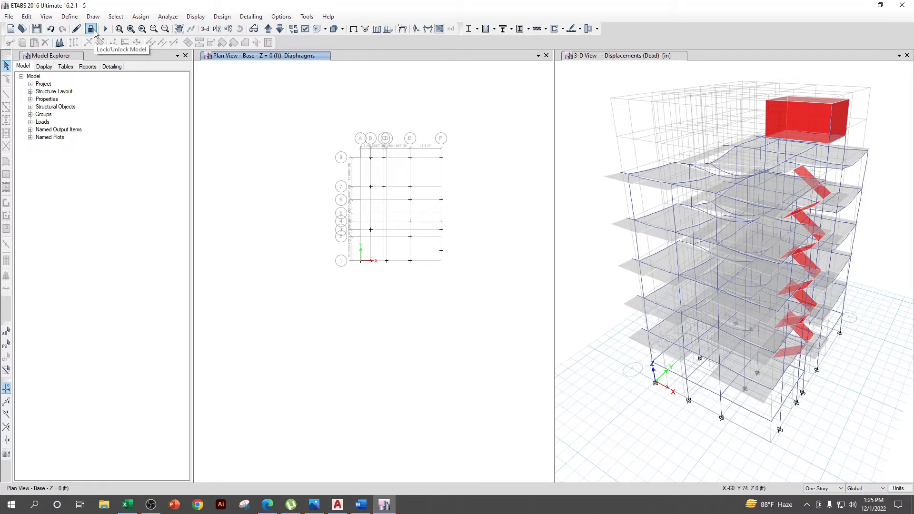
left_click(91, 29)
left_click(469, 287)
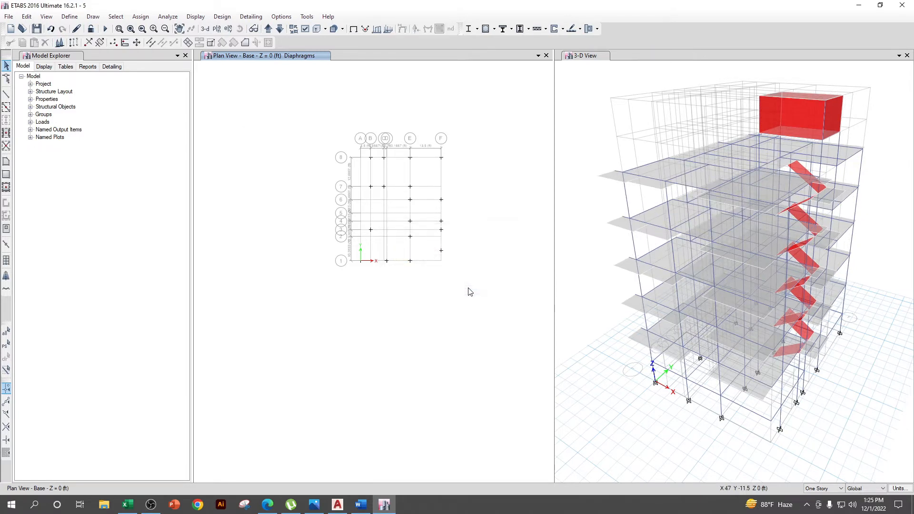
Move the plan view up to Story1 and select all floors and walls in the model by object type
scroll(354, 150, "up", 5)
scroll(277, 134, "down", 5)
middle_click_drag(347, 158, 356, 181)
left_click(268, 28)
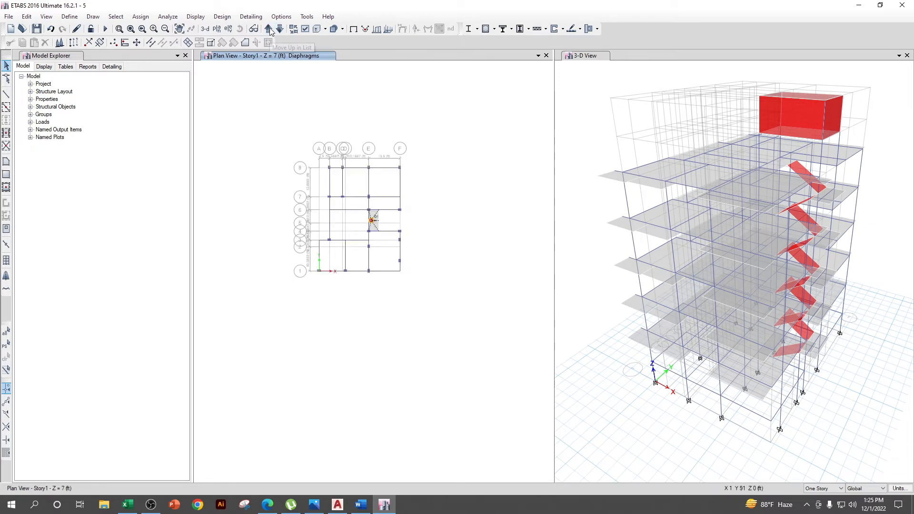
left_click(115, 16)
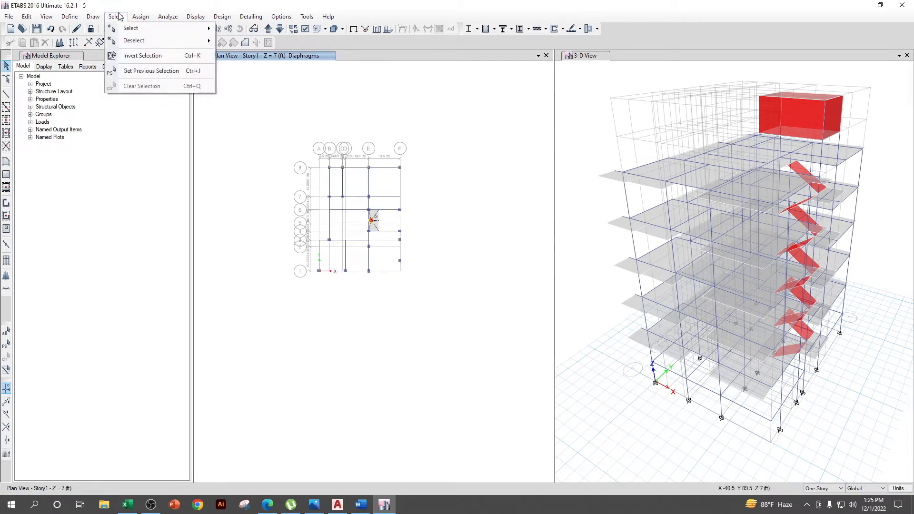
mouse_move(127, 30)
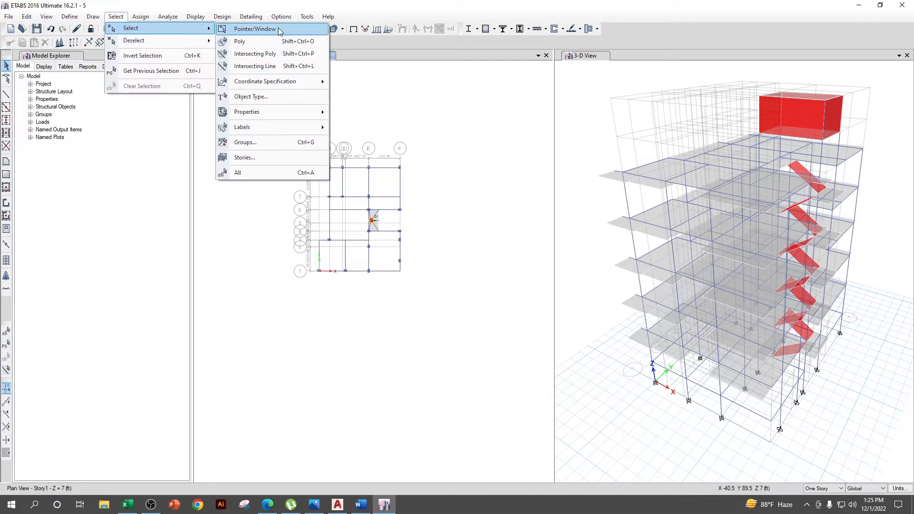
left_click(295, 100)
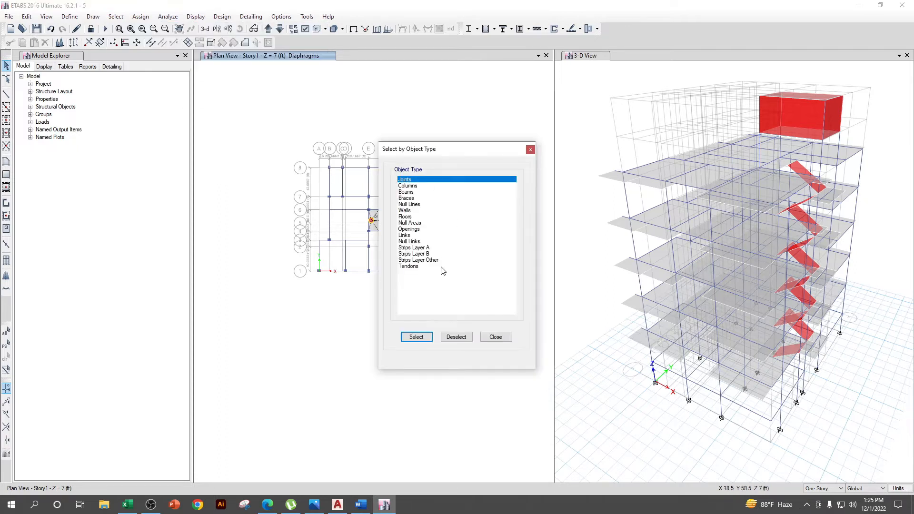
left_click(405, 217)
left_click(409, 210, "ctrl")
left_click(416, 337)
left_click(496, 336)
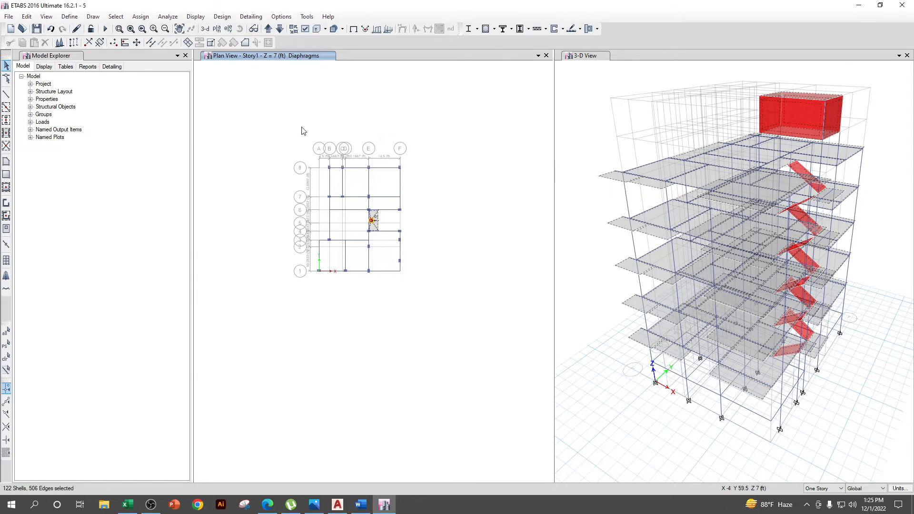
Set the selected shells' floor meshing to Auto Cookie Cut Object into Structural Elements, with further meshing to a maximum element size of 12 in
left_click(140, 16)
mouse_move(181, 52)
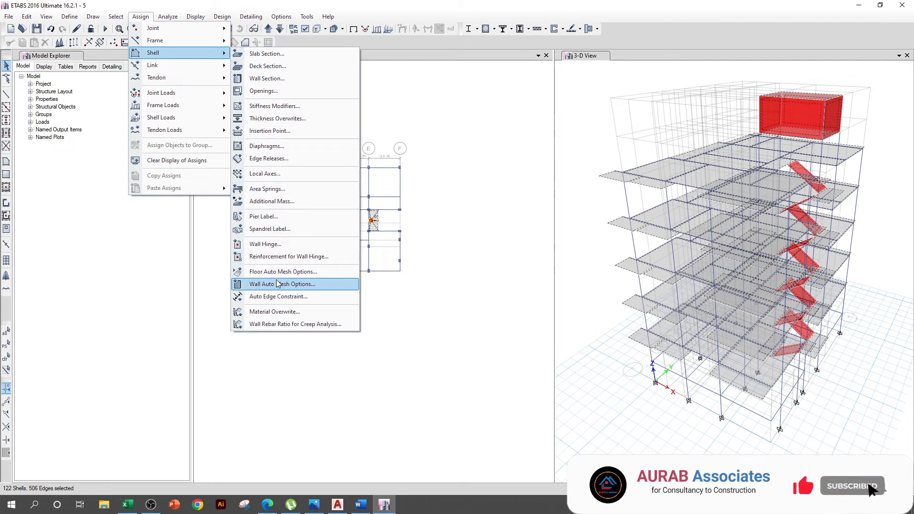
left_click(259, 272)
left_click(305, 233)
left_click(400, 275)
key("Tab")
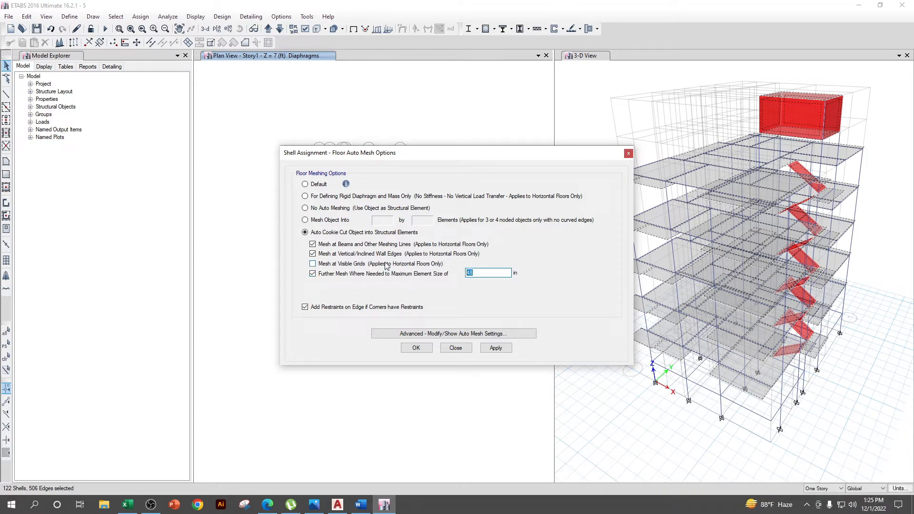
type("12")
Set the approximate maximum mesh size for slabs to 1 ft and apply the floor auto mesh options
left_click(451, 333)
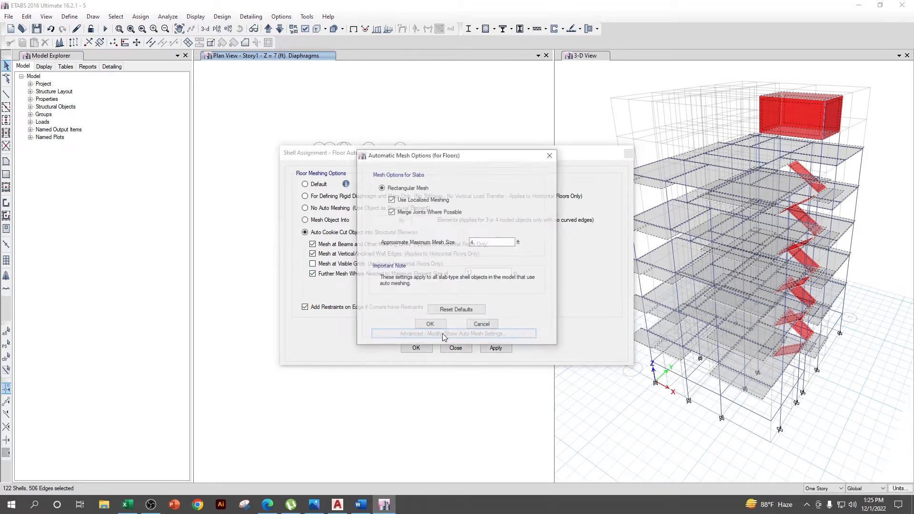
double_click(486, 245)
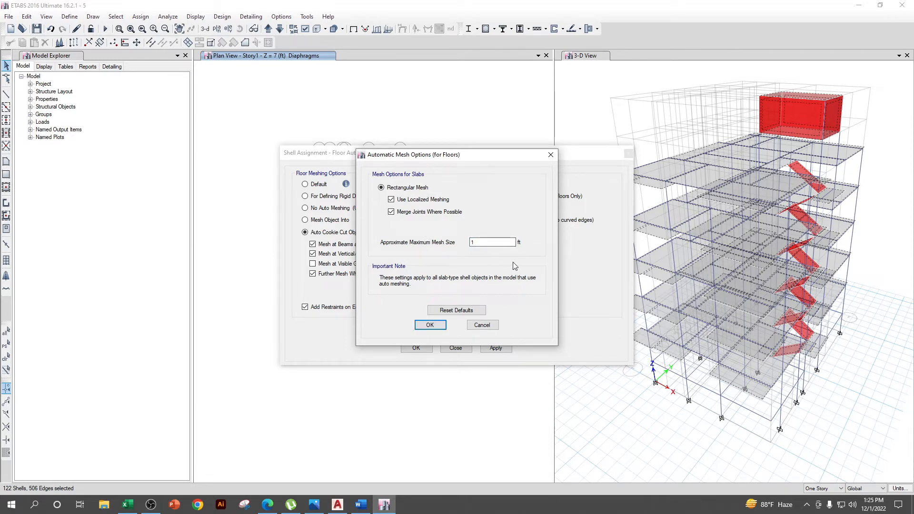
left_click(432, 325)
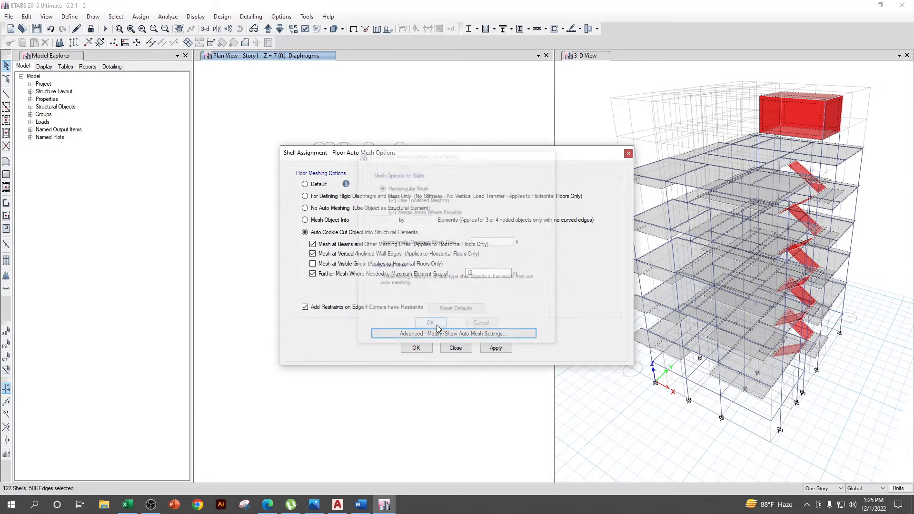
left_click(495, 348)
left_click(414, 348)
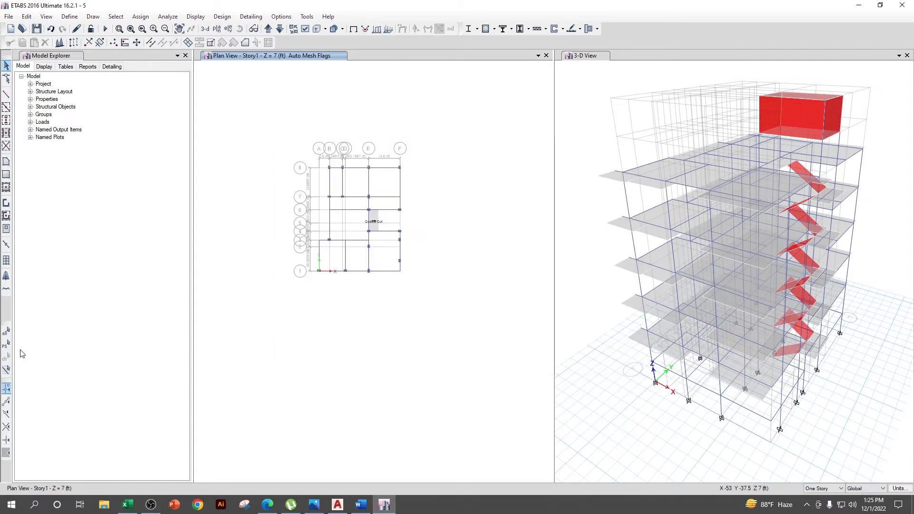
Restore the previous floor and wall selection and assign it the Auto Rectangular Mesh wall meshing option
left_click(141, 16)
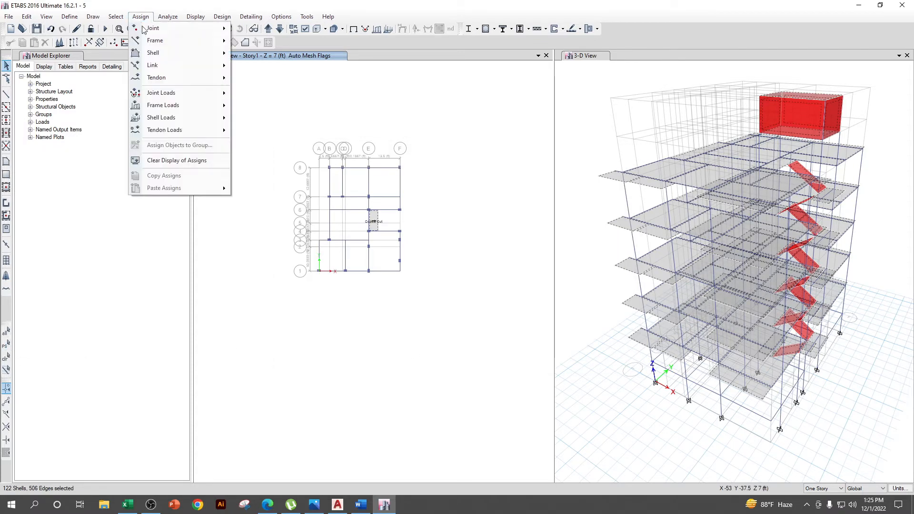
mouse_move(157, 53)
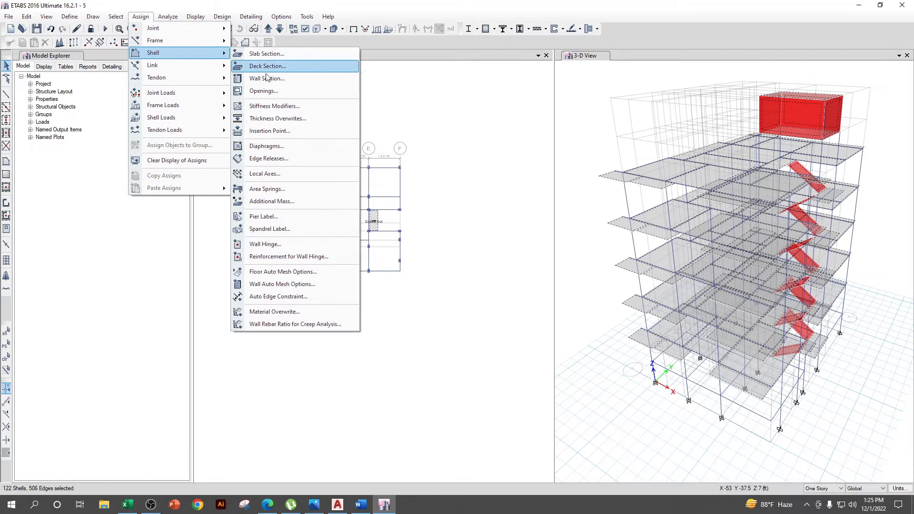
left_click(276, 284)
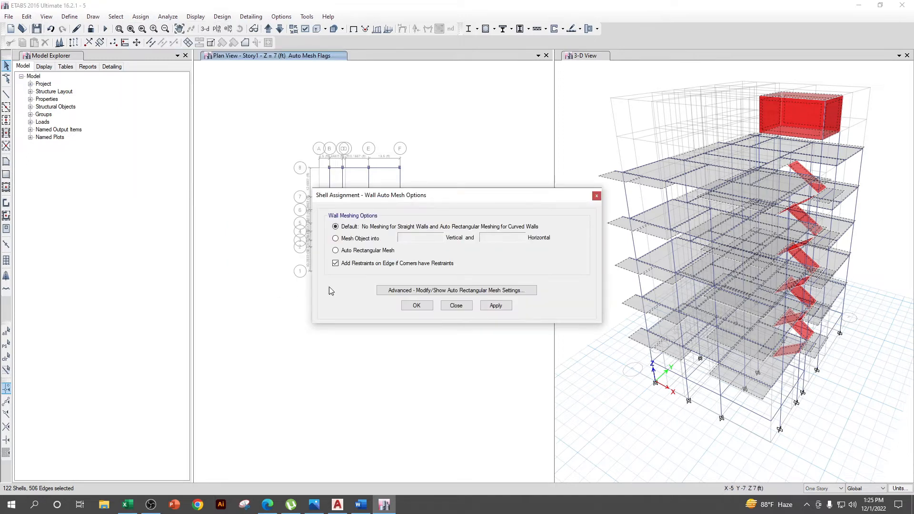
left_click(393, 290)
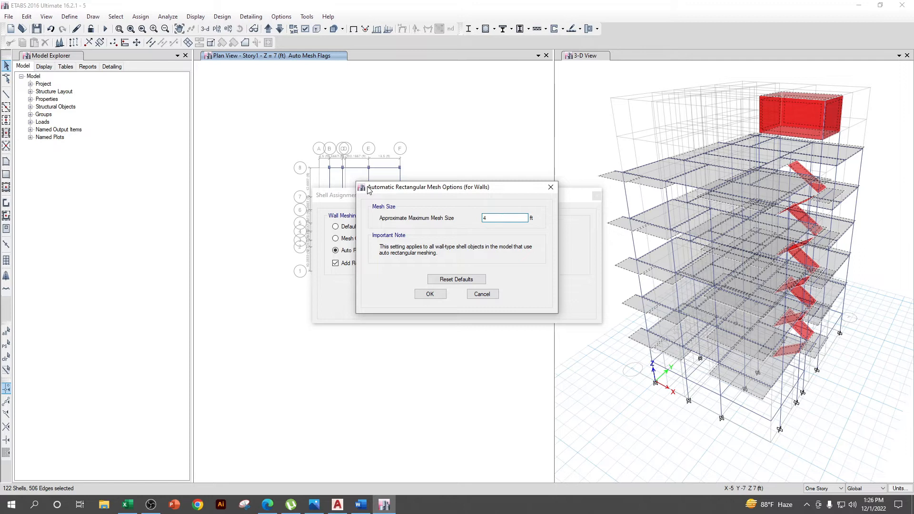
left_click(456, 279)
left_click(429, 293)
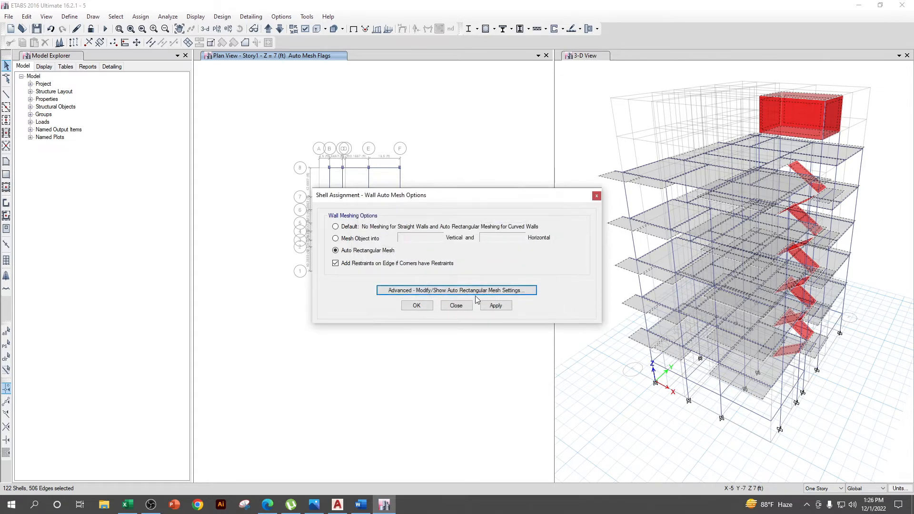
left_click(495, 306)
left_click(426, 307)
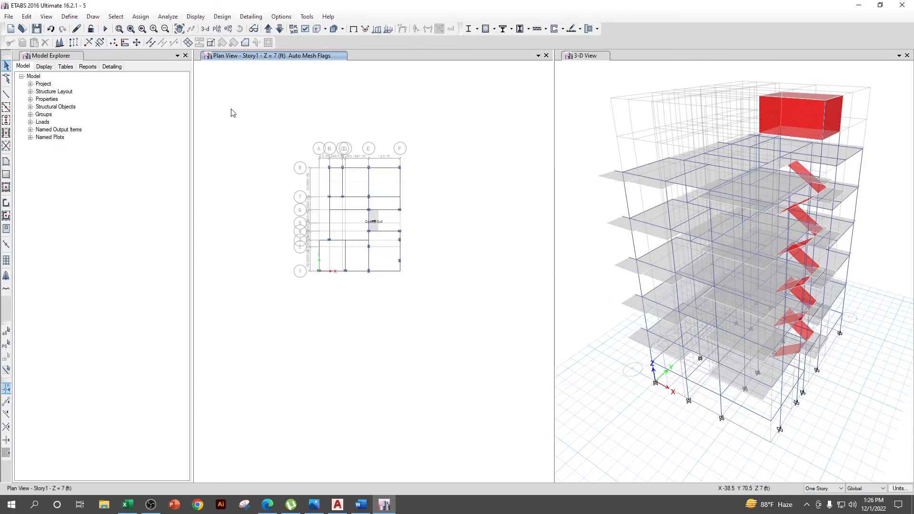
Run the analysis on the meshed model and inspect its dead-load deformed shape in the 3D view
left_click(105, 30)
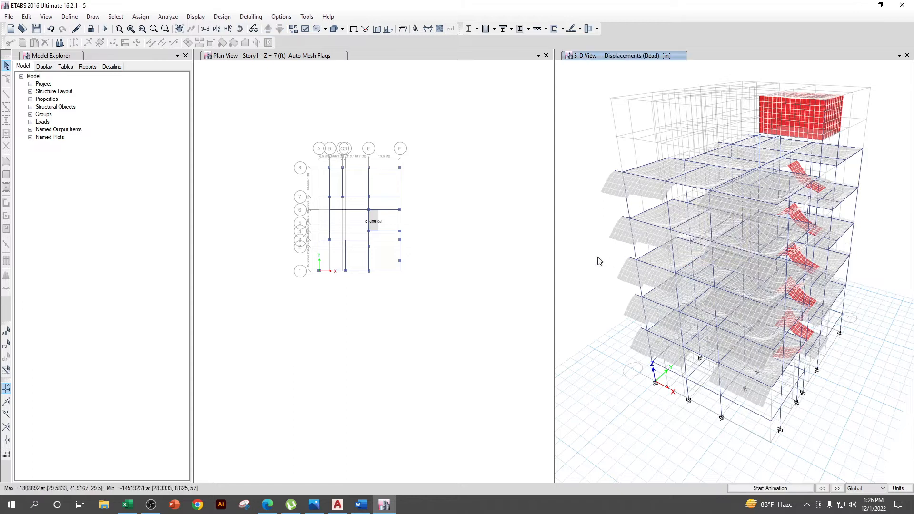
middle_click_drag(819, 422, 786, 422, "shift")
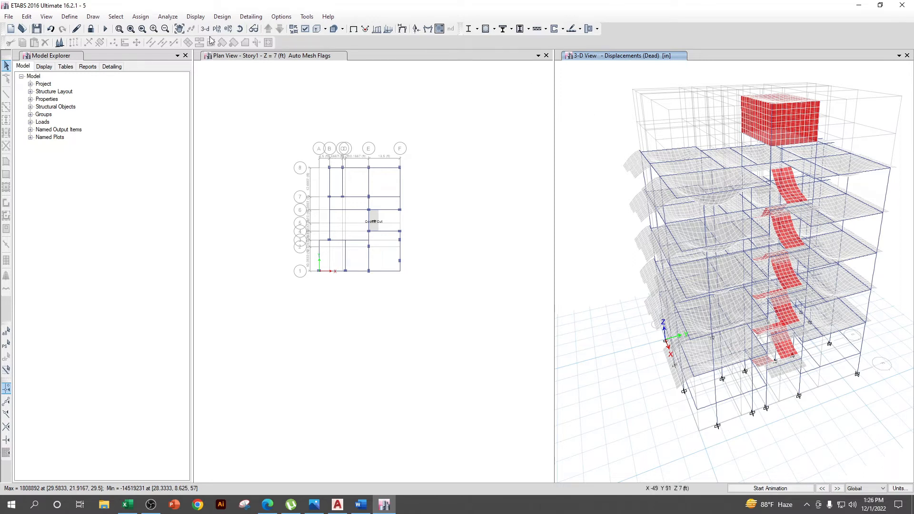
Display the Centers of Mass and Rigidity table from the structure results of the analysis
left_click(171, 17)
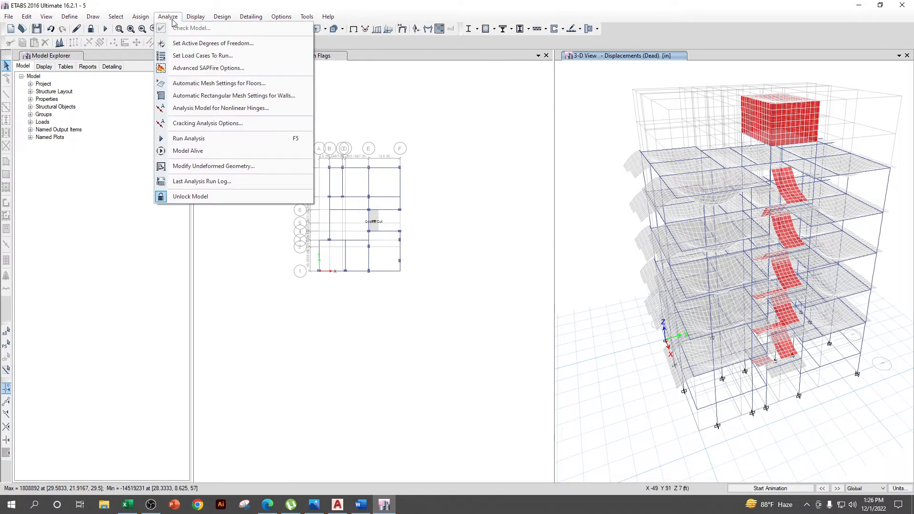
left_click(196, 18)
left_click(196, 17)
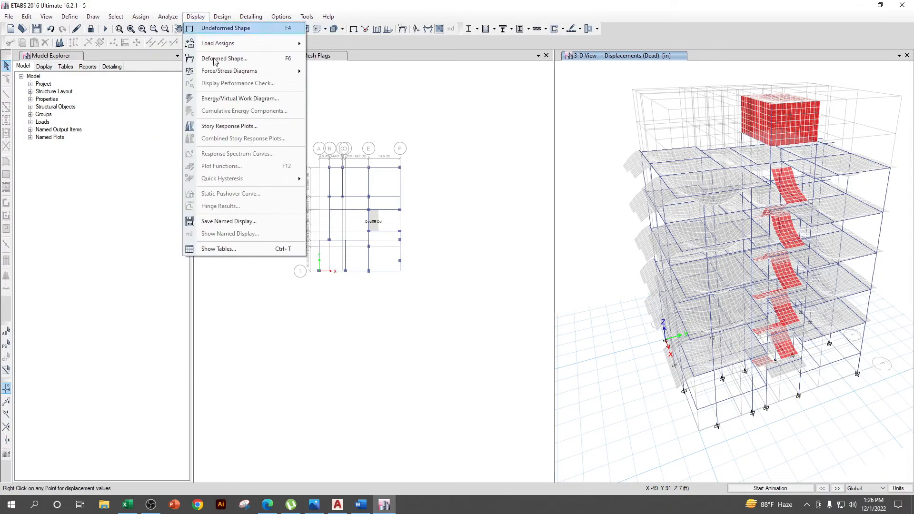
left_click(251, 249)
left_click(355, 127)
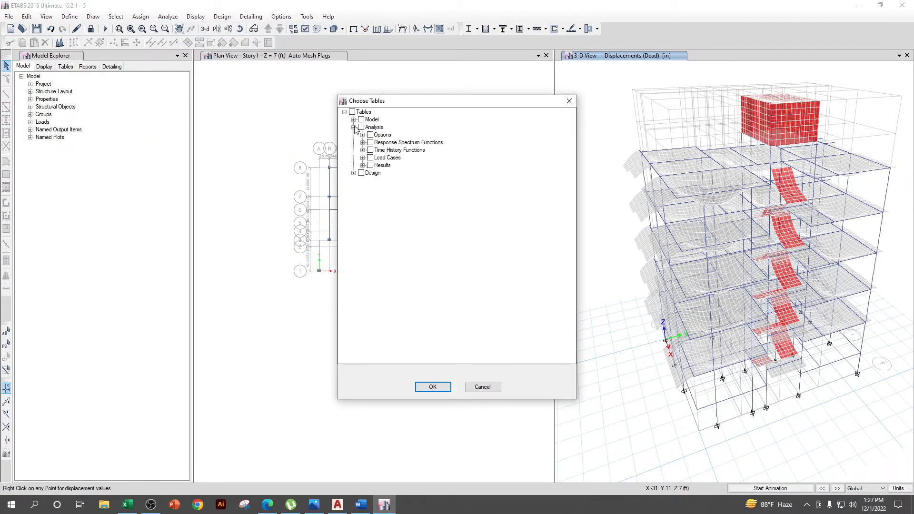
left_click(363, 166)
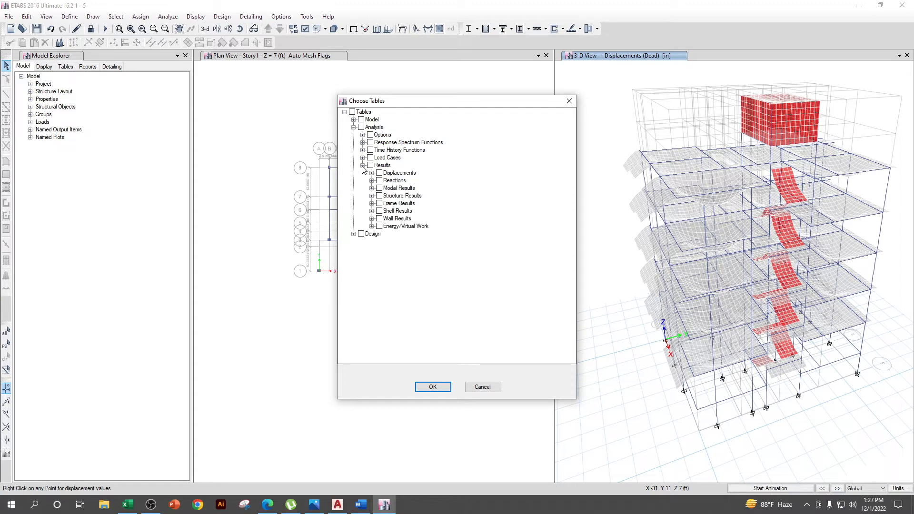
left_click(372, 196)
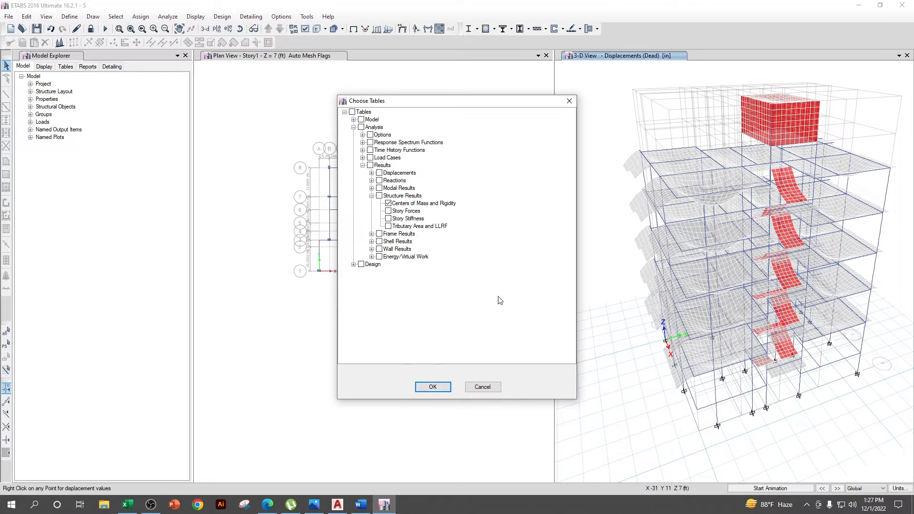
left_click(433, 386)
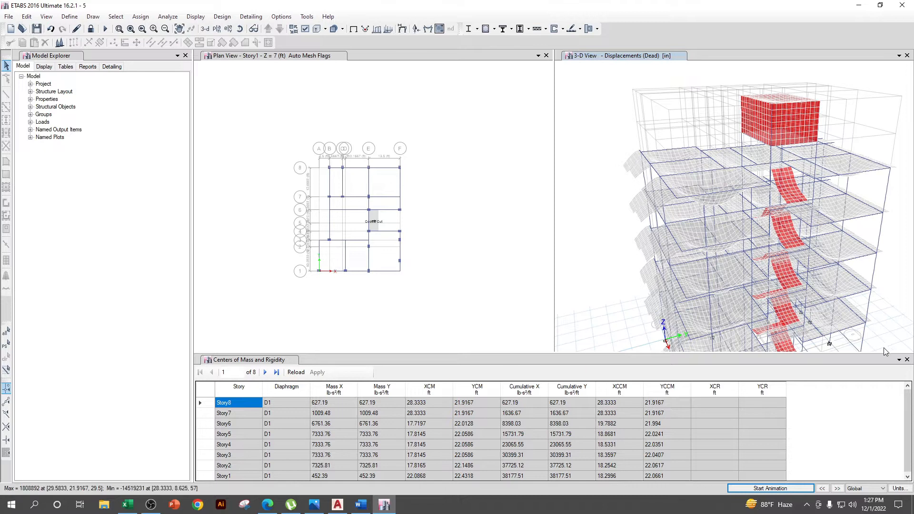
Examine the XCR and YCR columns for every story in the Centers of Mass and Rigidity table, and close the table
scroll(481, 311, "down", 3)
scroll(480, 311, "down", 2)
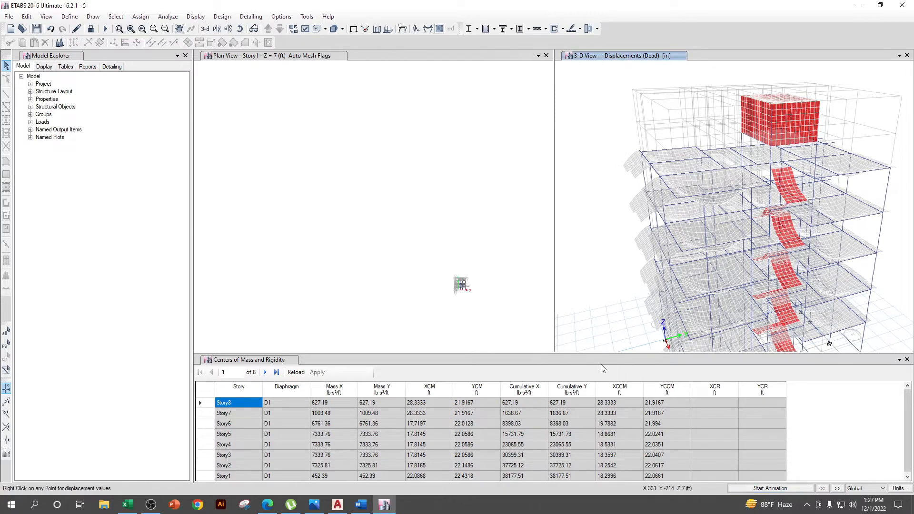
scroll(452, 299, "up", 5)
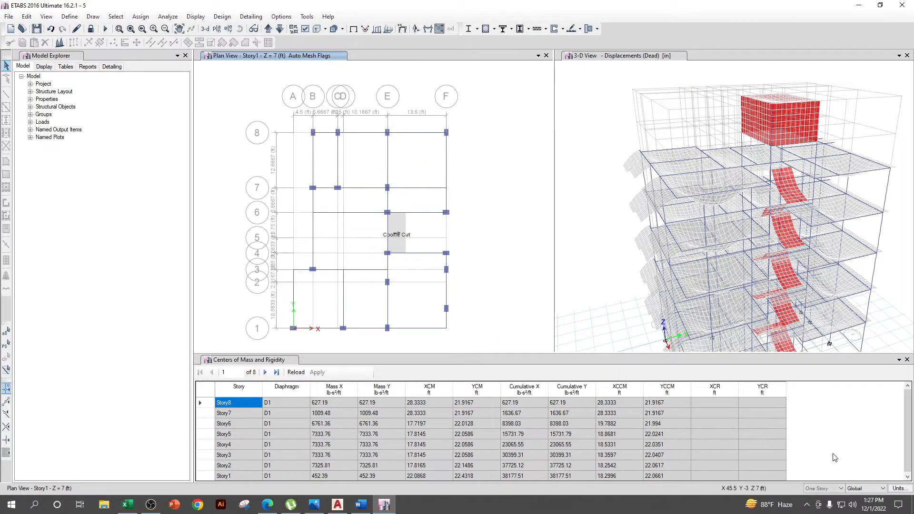
left_click(721, 393)
left_click(757, 389)
scroll(780, 400, "down", 1)
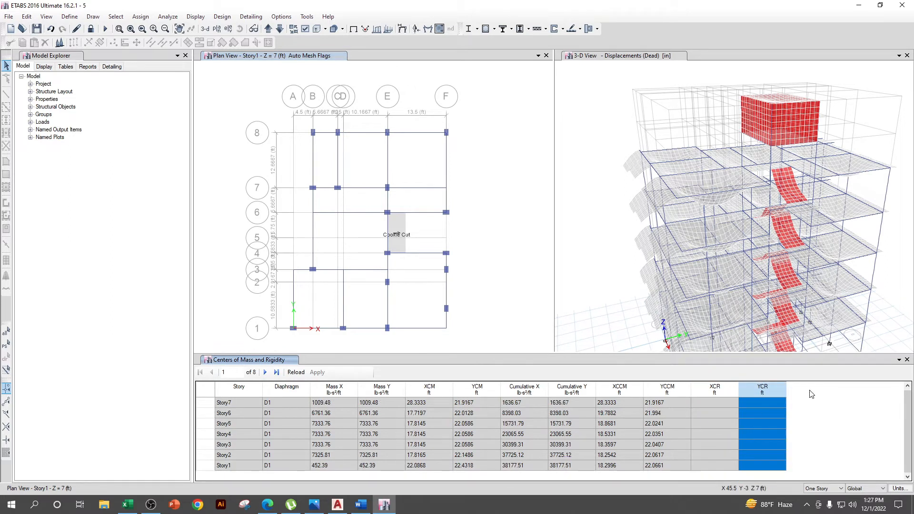
scroll(684, 435, "up", 1)
left_click(721, 402)
left_click(753, 402)
left_click(716, 413)
left_click(765, 423)
left_click(710, 445)
left_click(753, 477)
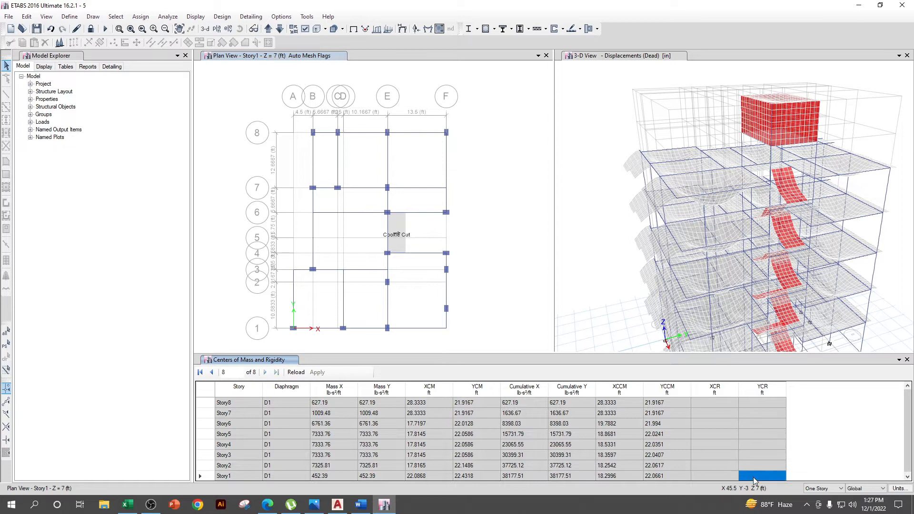
scroll(733, 410, "up", 1)
left_click(906, 359)
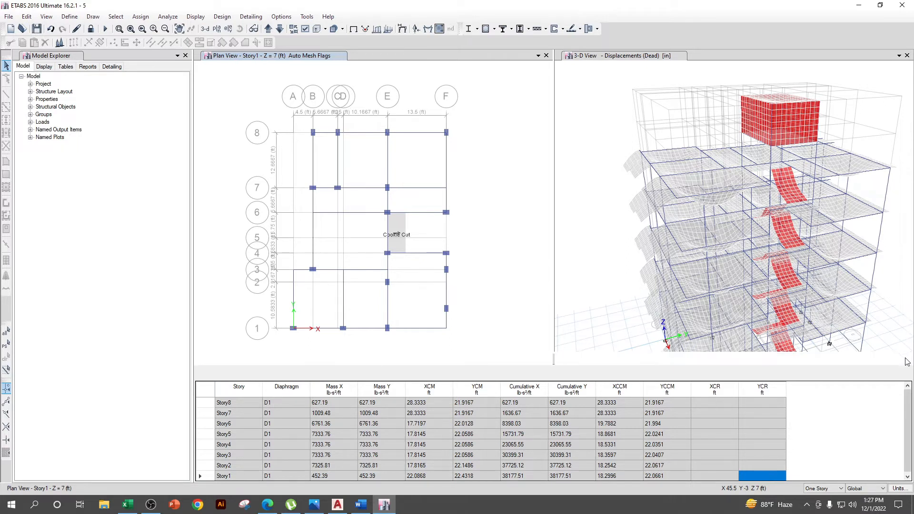
Unlock the model and rerun the analysis with Calculate Diaphragm Centers of Rigidity enabled in the load case run settings
left_click(91, 29)
left_click(473, 291)
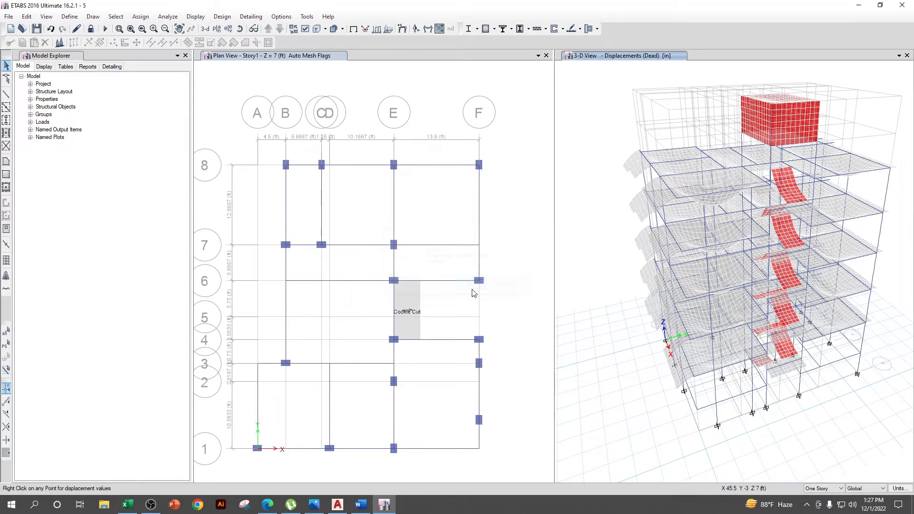
left_click(169, 17)
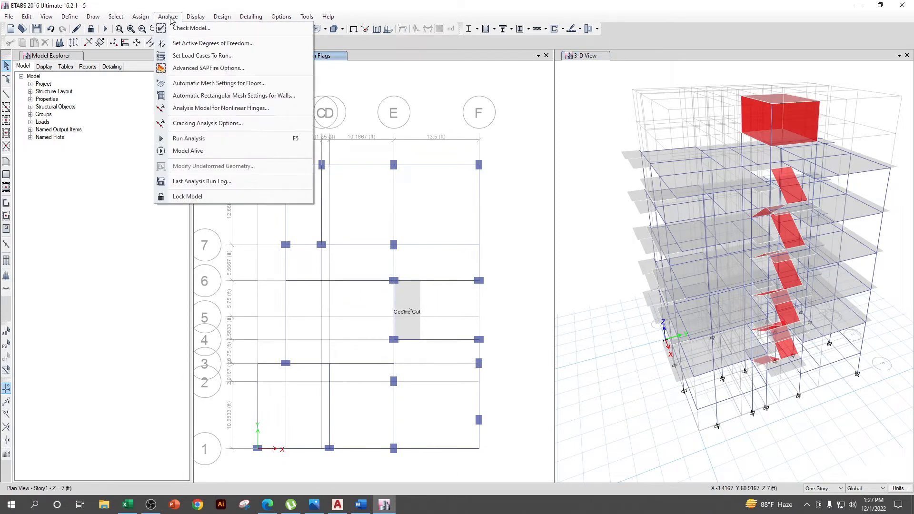
left_click(195, 56)
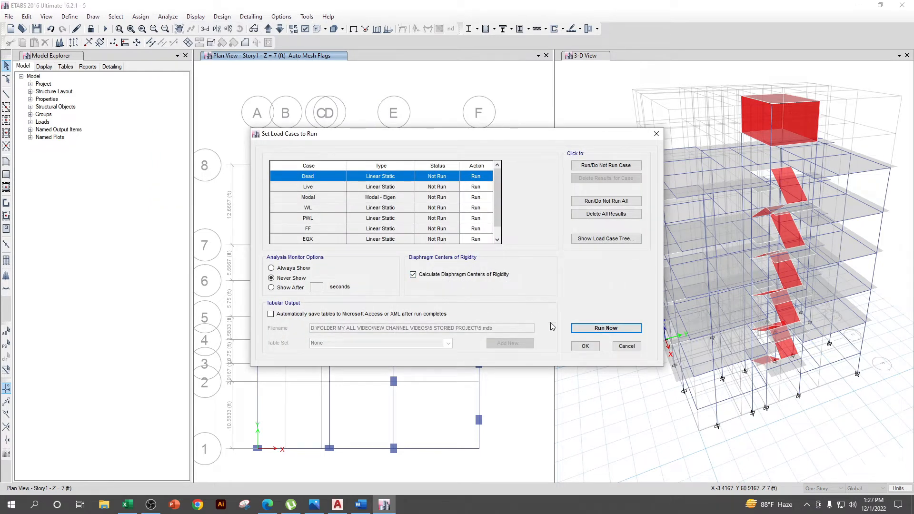
left_click(585, 346)
left_click(105, 30)
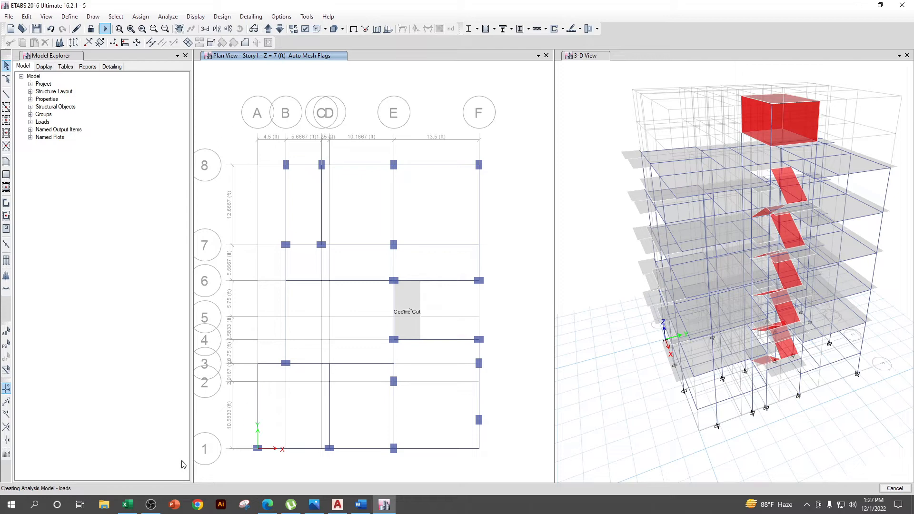
left_click(134, 507)
left_click(137, 508)
left_click(137, 508)
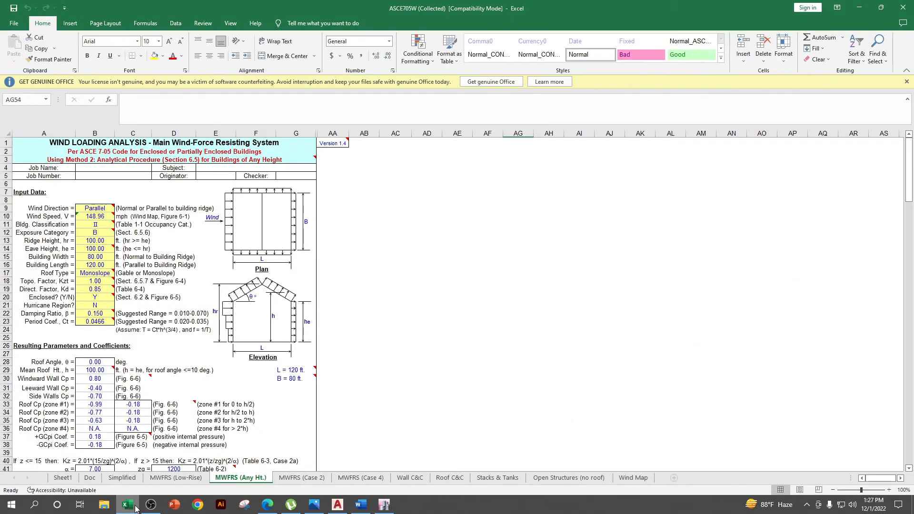
left_click(135, 508)
Open the AURAB Associates-Eccentricity Ratio Calculation workbook in Excel from the 5 STORIED PROJECT docs folder under NEW CHANNEL VIDEOS on drive D
left_click(110, 503)
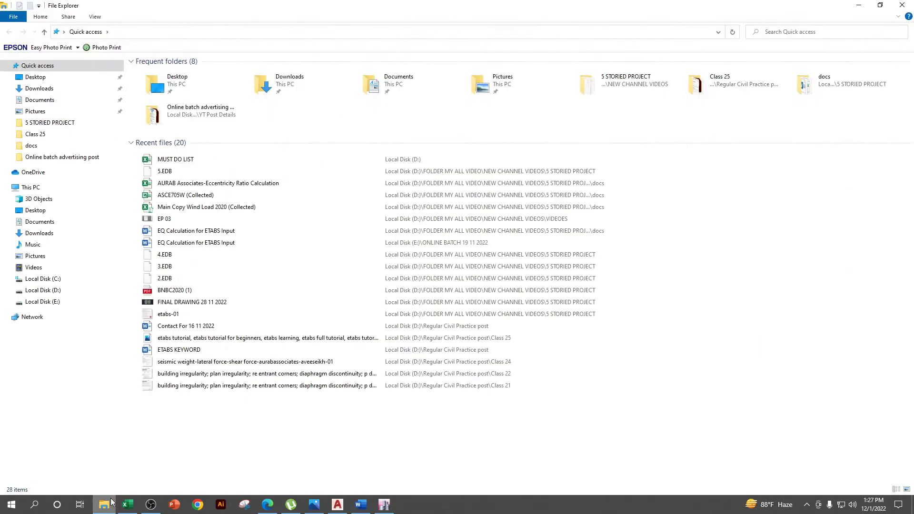
left_click(66, 290)
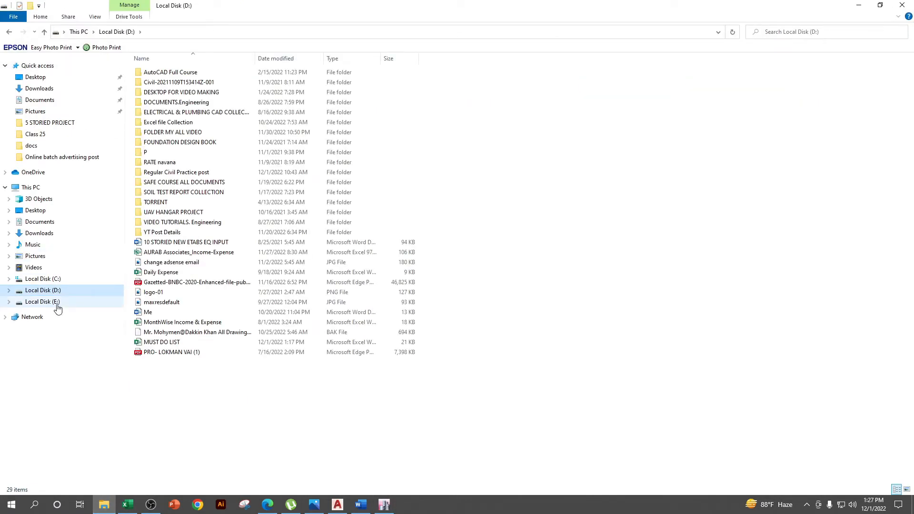
left_click(171, 132)
double_click(171, 132)
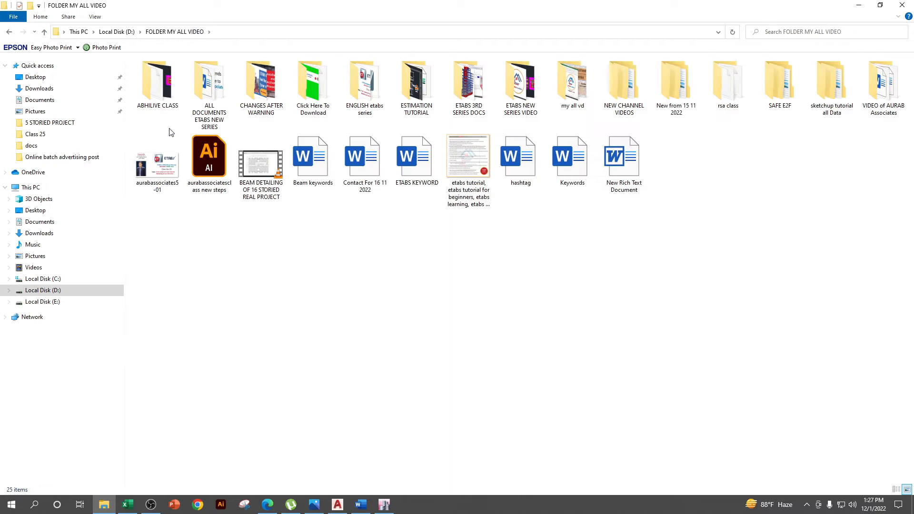
double_click(623, 95)
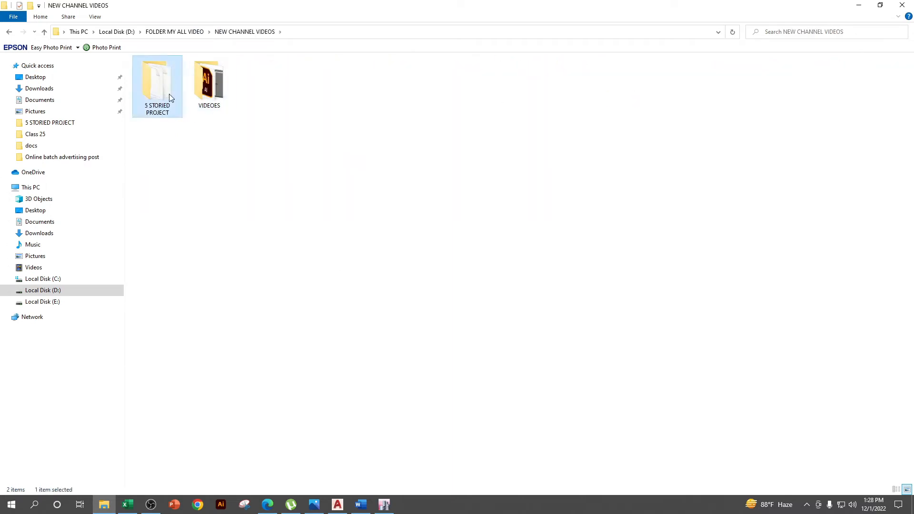
double_click(167, 91)
left_click(148, 79)
double_click(148, 78)
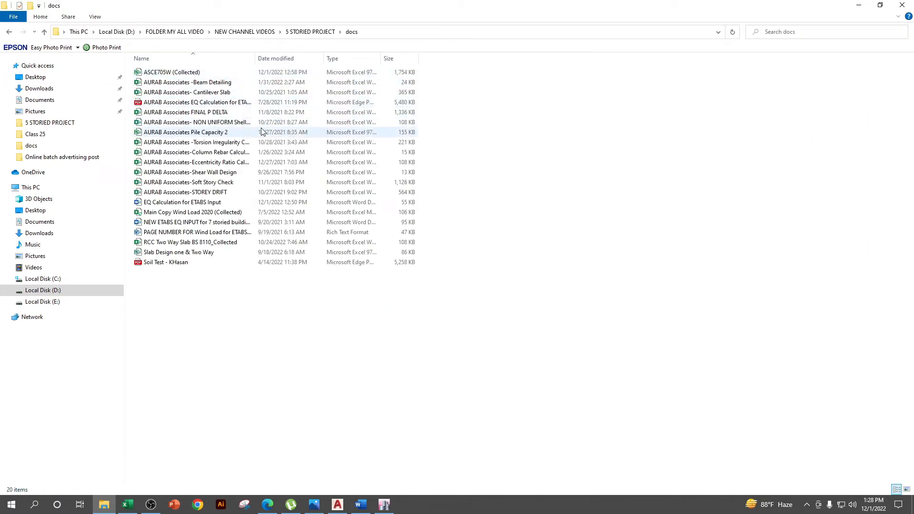
double_click(228, 163)
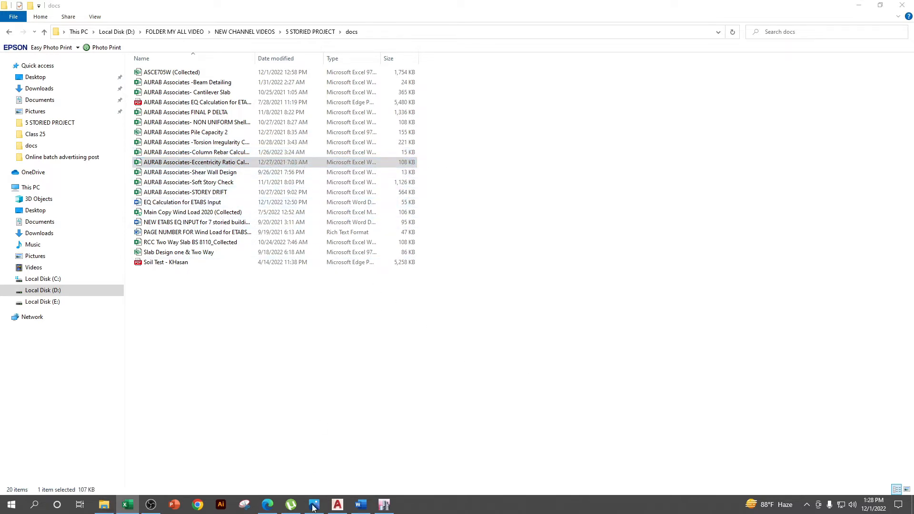
left_click(127, 504)
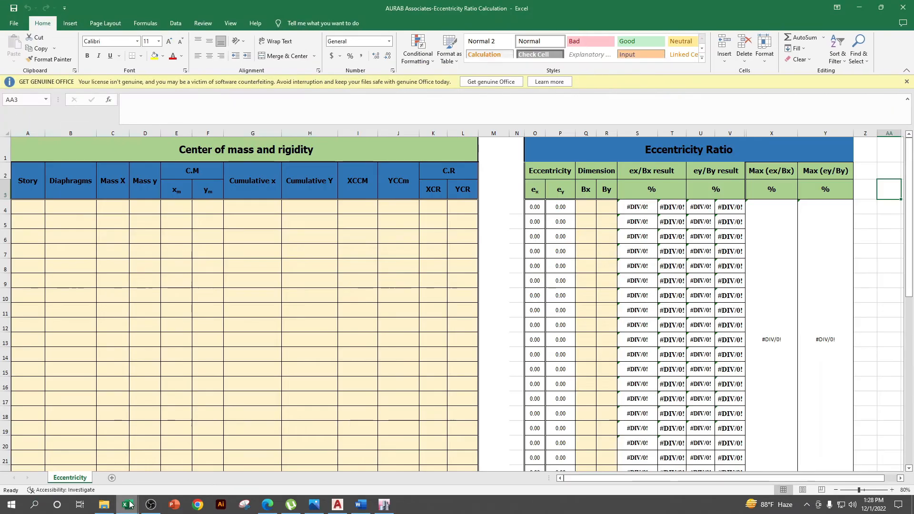
Switch to ETABS, display the Centers of Mass and Rigidity table again, and widen its pane to expose all columns
left_click(862, 7)
left_click(381, 505)
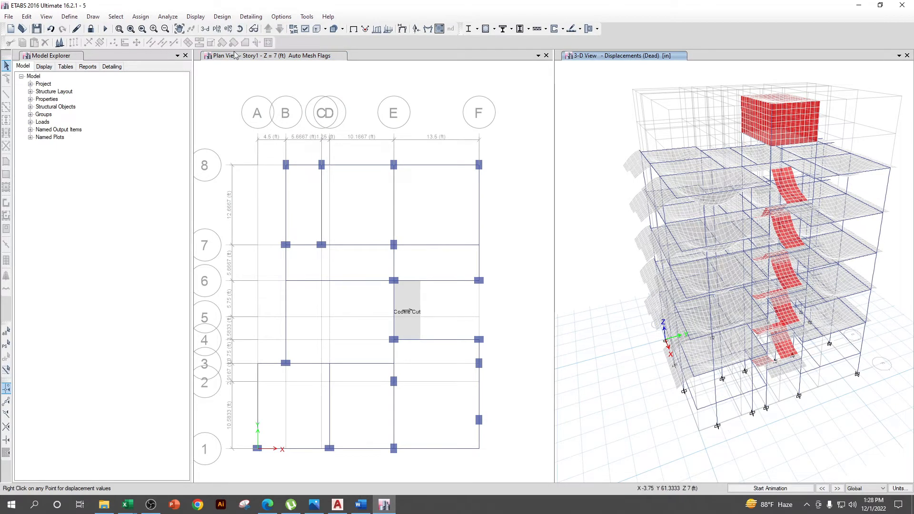
left_click(202, 18)
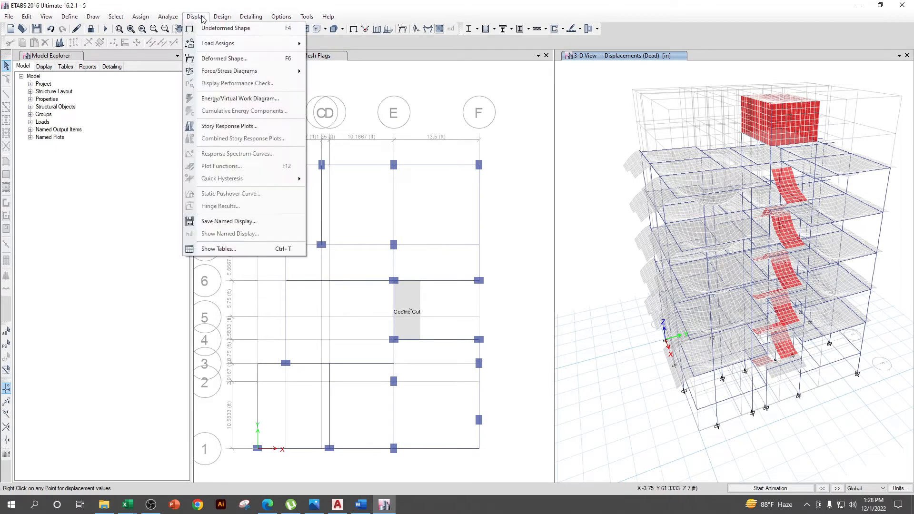
left_click(216, 251)
left_click(388, 203)
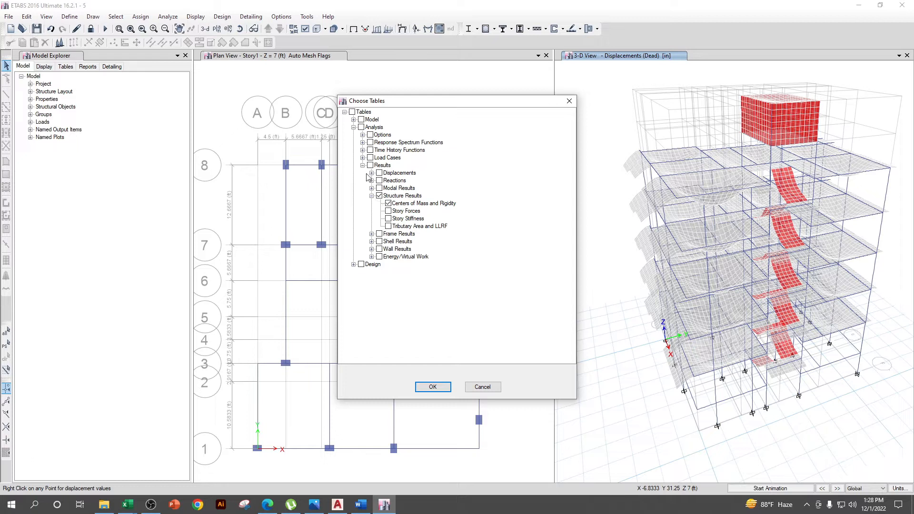
left_click(433, 386)
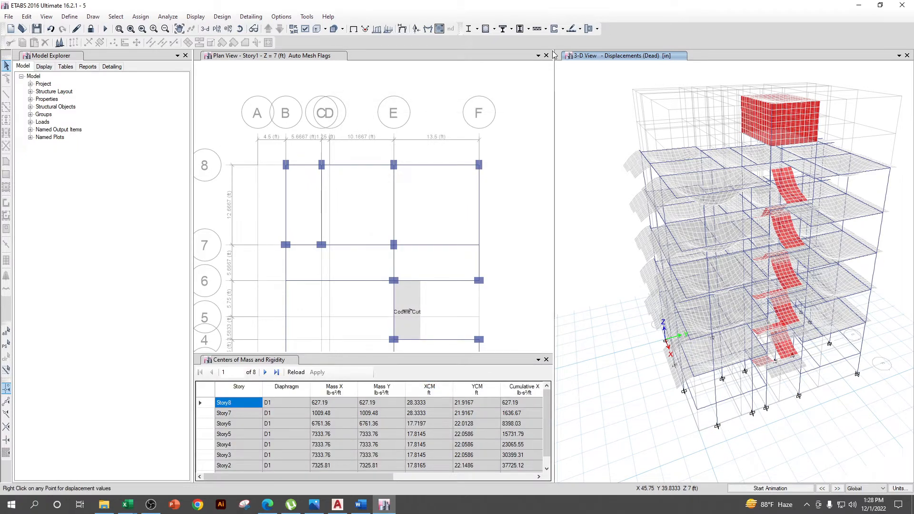
left_click_drag(553, 55, 767, 162)
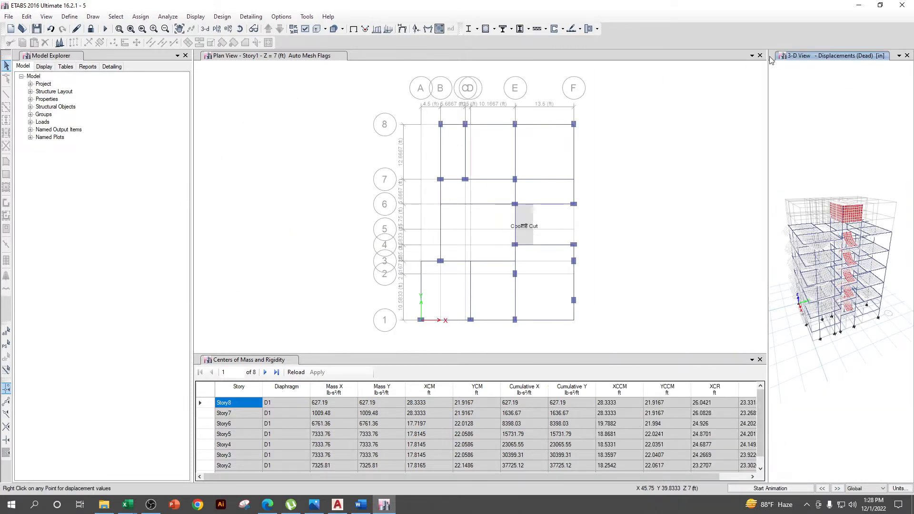
left_click_drag(777, 56, 820, 56)
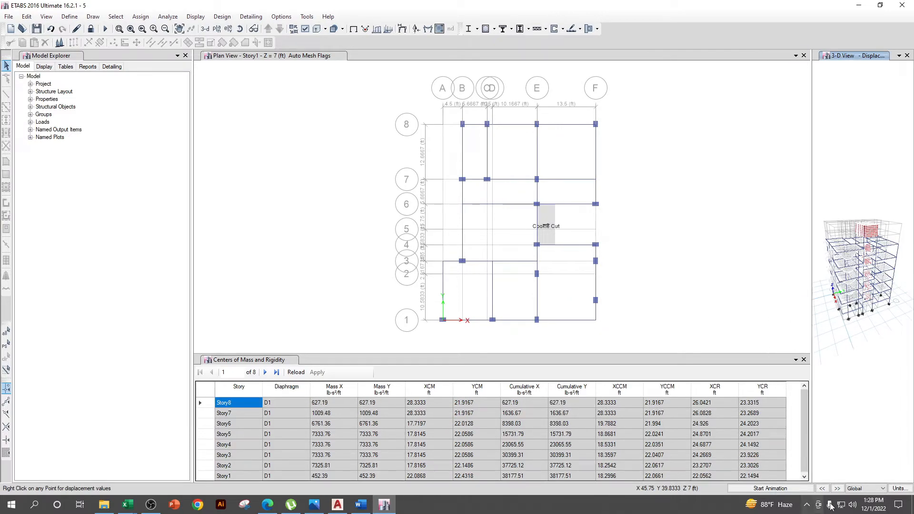
Change the display units to Metric SI Defaults and close the 3-D displacement view
left_click(897, 488)
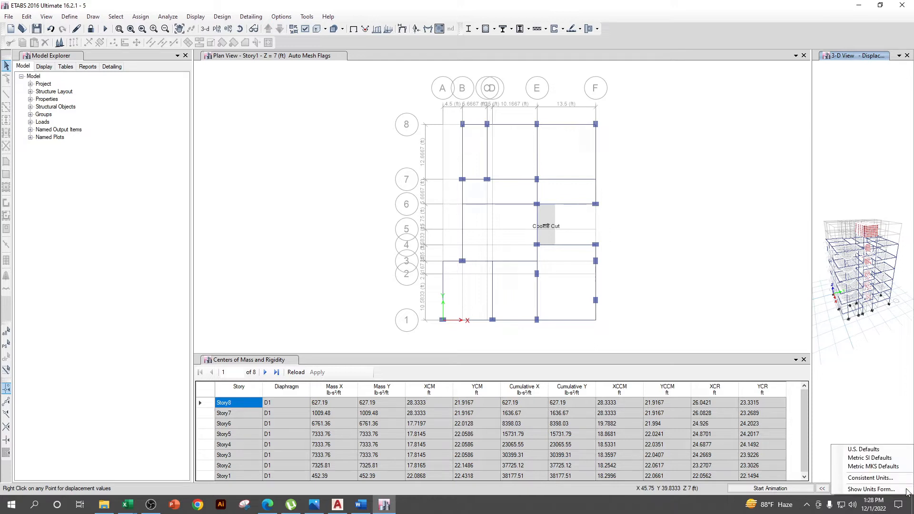
left_click(870, 458)
left_click(906, 55)
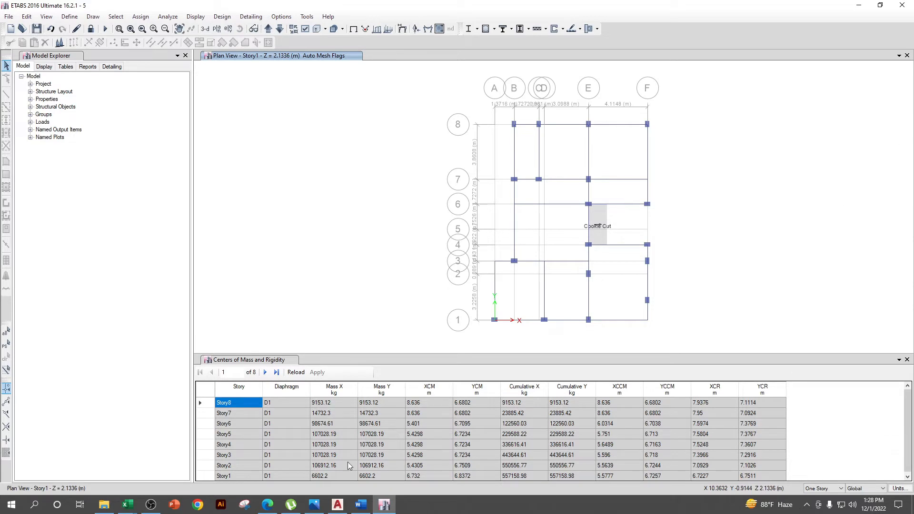
Sort the Centers of Mass and Rigidity table by story, running from the lowest story to Story8
left_click(251, 390)
right_click(250, 389)
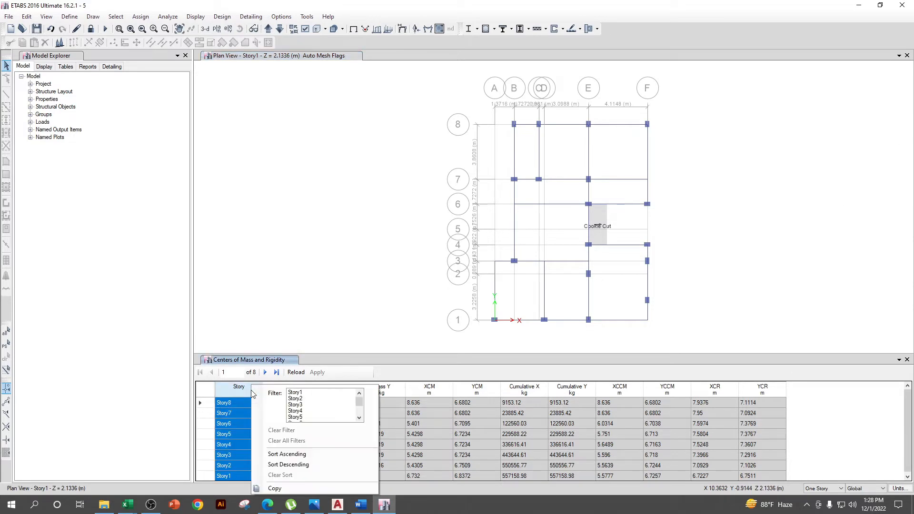
left_click(287, 464)
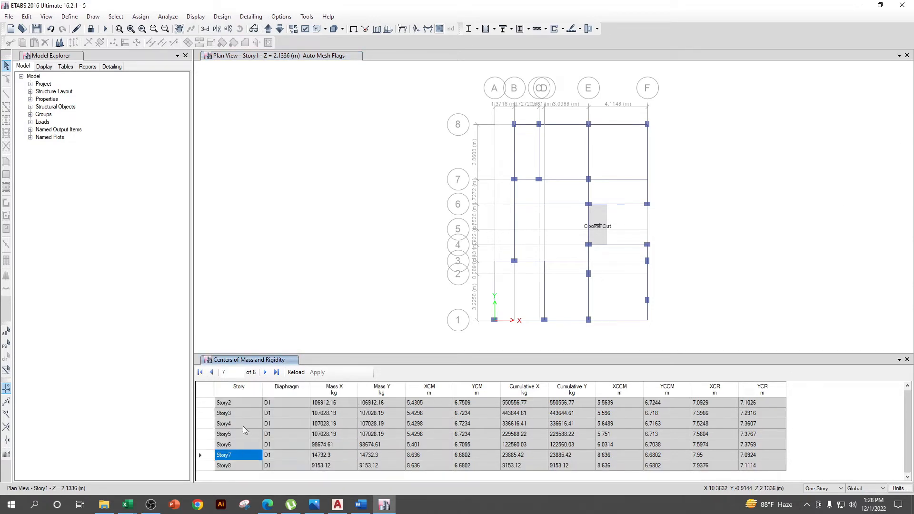
Copy the story rows with all columns through YCR, and switch to the Eccentricity Ratio Calculation workbook in Excel
left_click(231, 405)
left_click_drag(412, 468, 785, 496)
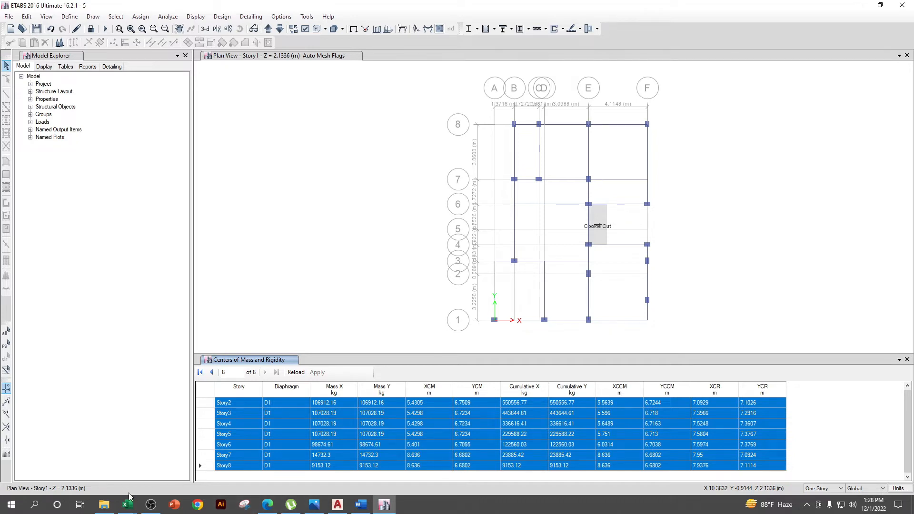
mouse_move(130, 504)
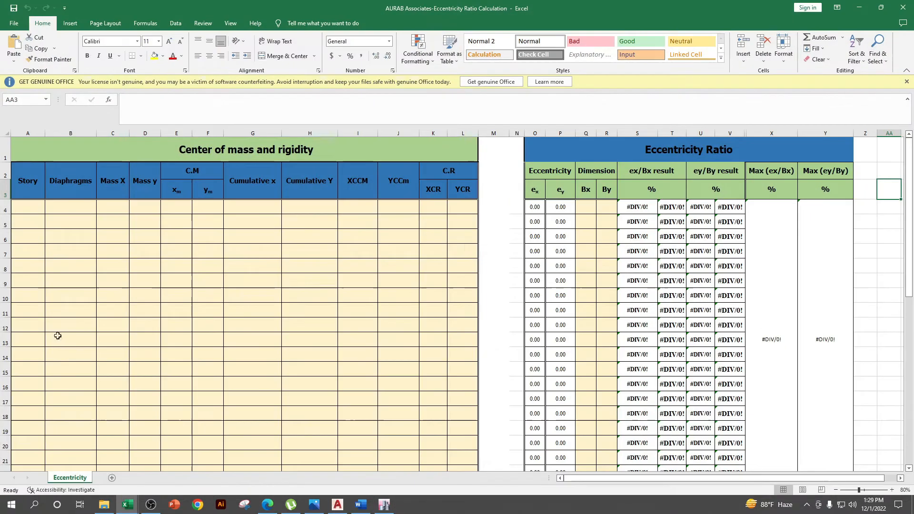
Paste the copied story rows into the Center of mass and rigidity table, starting at cell A4 under Story
left_click(155, 472)
right_click(23, 210)
left_click(53, 265)
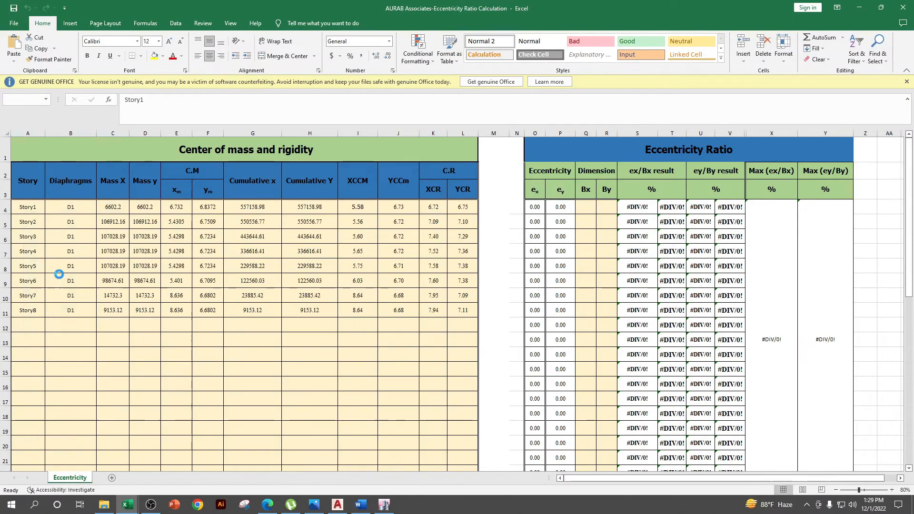
left_click(419, 404)
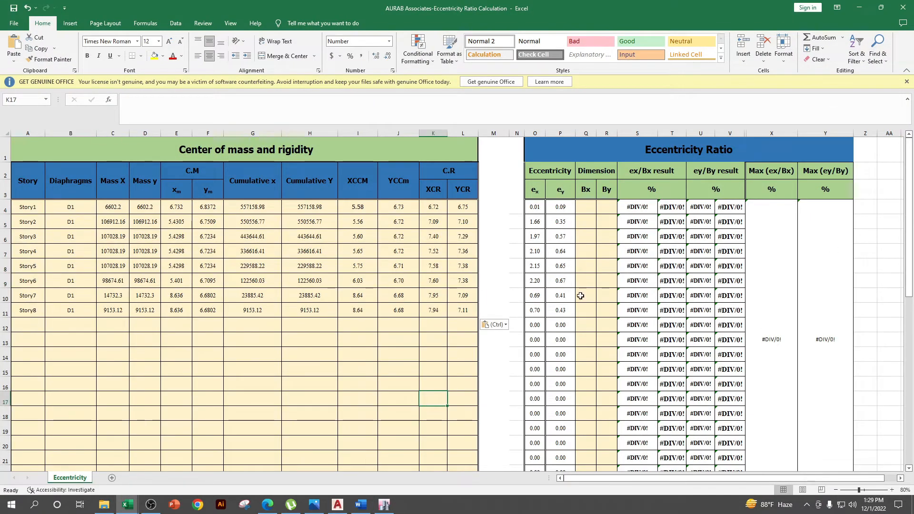
Check the Bx and By dimension headings, and examine the wind load case diagrams on page 577 of the BNBC2020 PDF
left_click(588, 191)
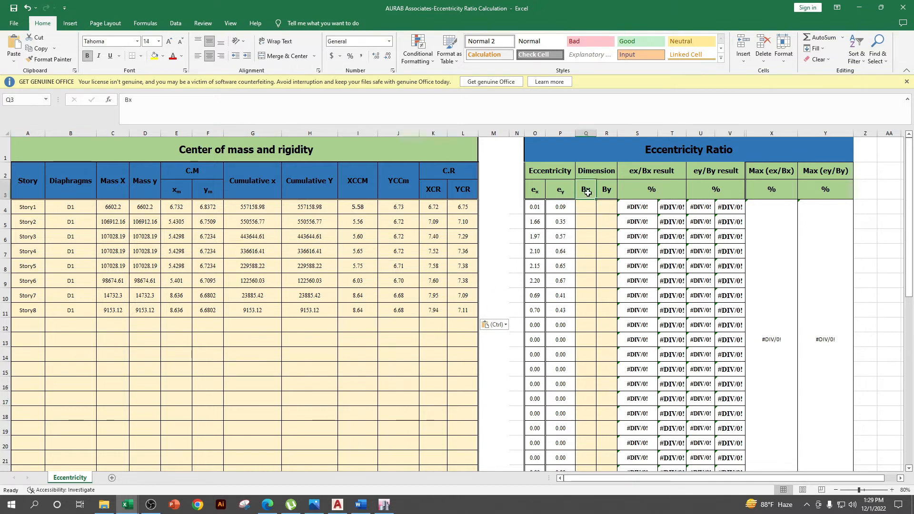
left_click(602, 191)
left_click(588, 191)
left_click(609, 190)
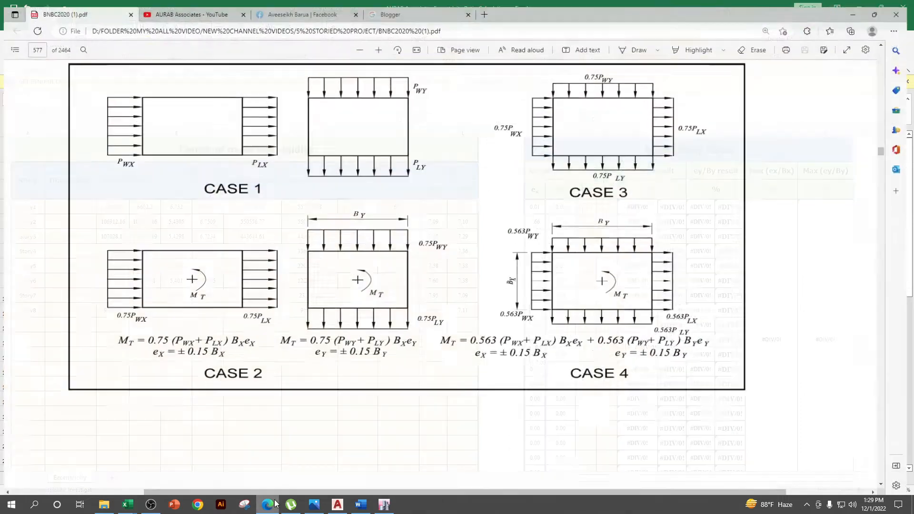
left_click(267, 504)
scroll(207, 199, "up", 15)
scroll(207, 199, "down", 5)
left_click_drag(703, 192, 770, 192)
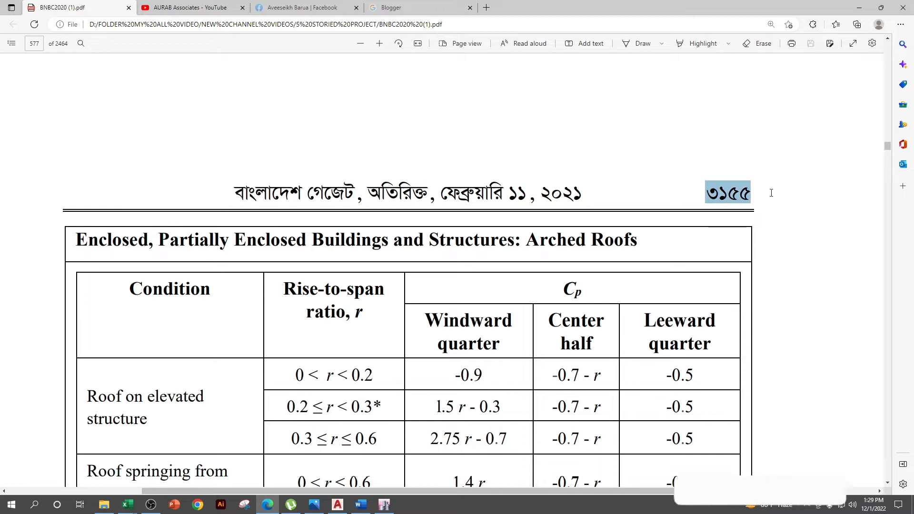
scroll(171, 122, "up", 1)
left_click(41, 43)
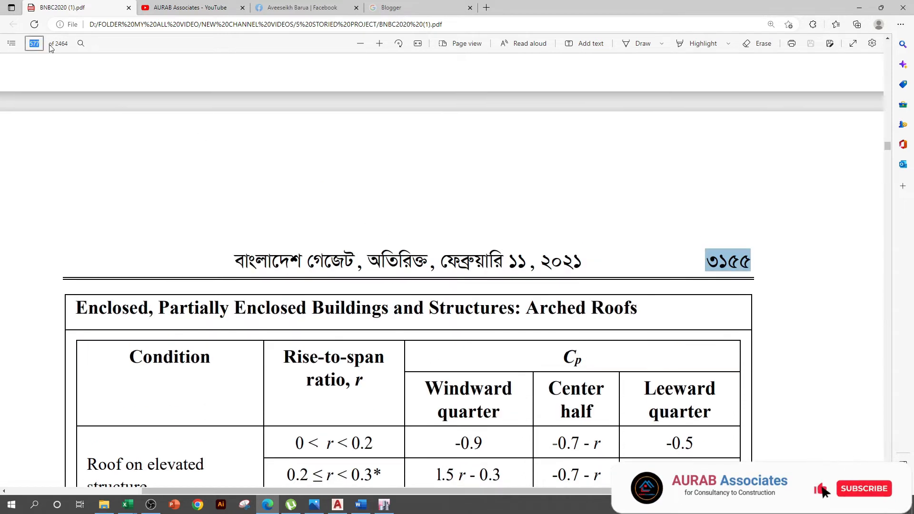
scroll(574, 254, "down", 12)
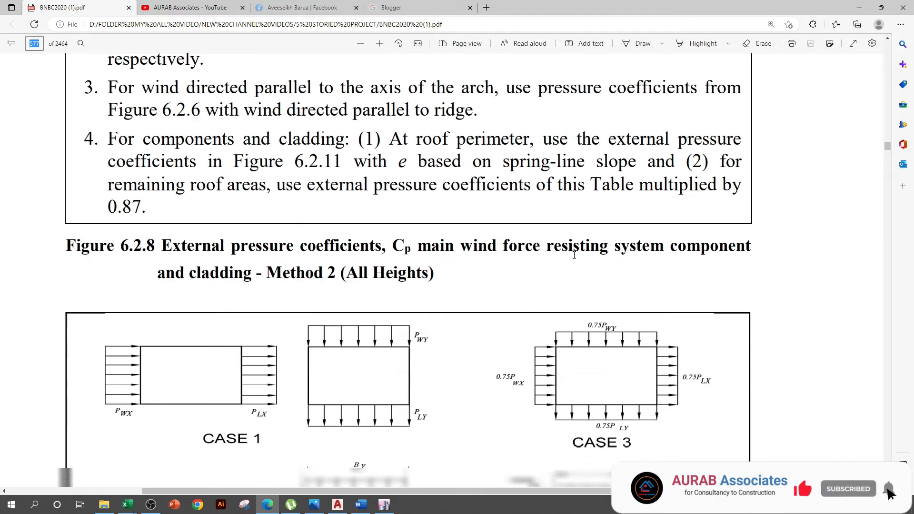
scroll(574, 255, "down", 5)
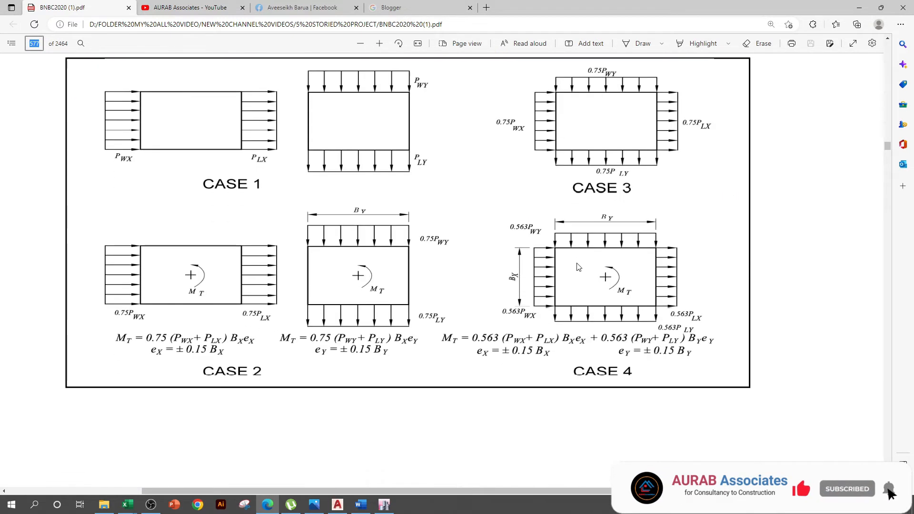
Draw a freehand loop around the Case 4 diagram in the PDF
left_click(469, 208)
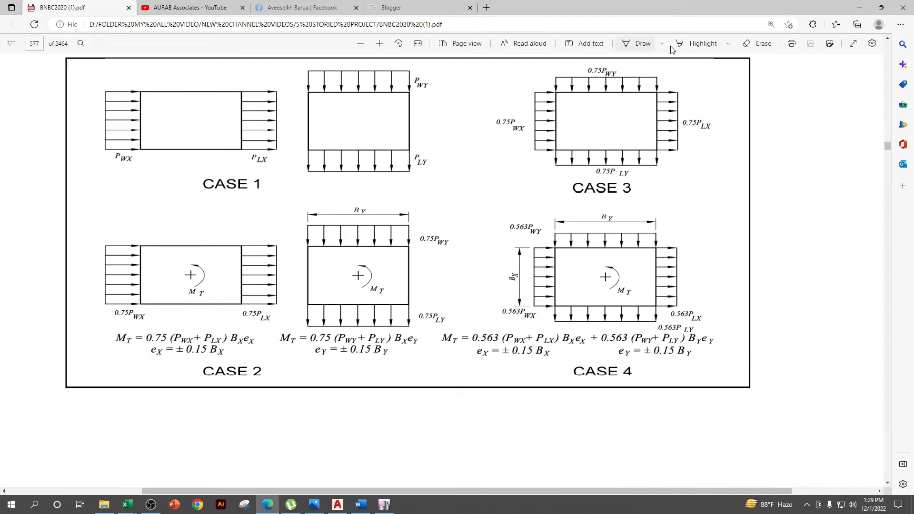
left_click(640, 43)
mouse_move(493, 204)
left_mouse_down()
mouse_move(488, 274)
mouse_move(709, 359)
mouse_move(478, 220)
mouse_move(464, 237)
left_mouse_up()
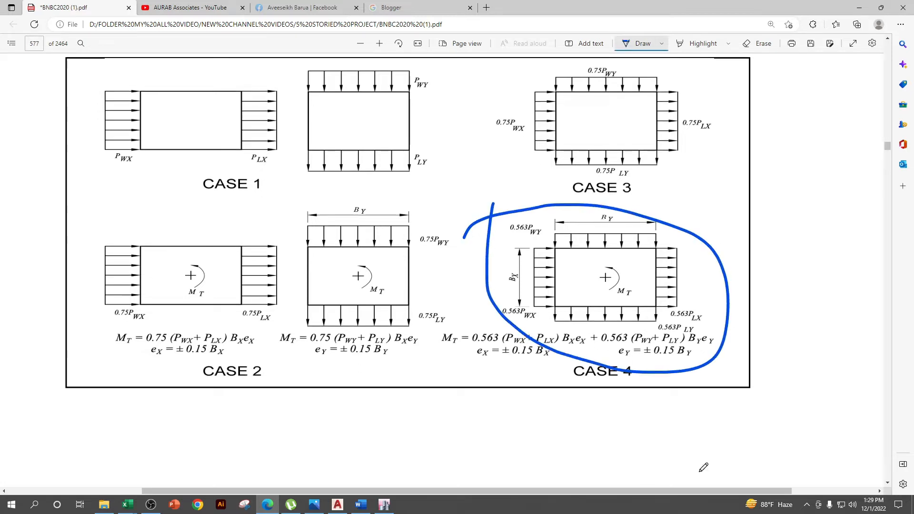
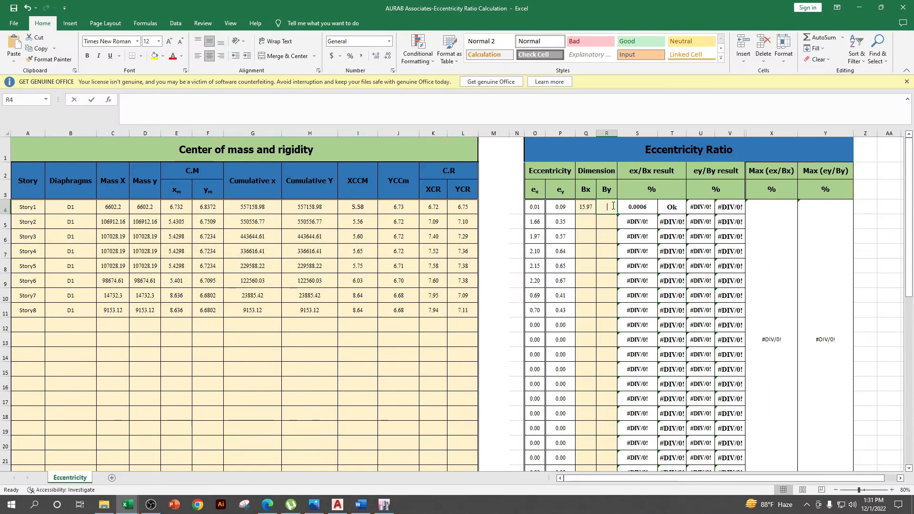
Enter 11.33 as the By dimension for Story1, and fill the Bx and By values down through Story8
type("11.33")
key("Tab")
left_click(590, 210)
left_click_drag(596, 215, 598, 316)
left_click(613, 208)
left_click_drag(617, 215, 610, 319)
left_click(607, 366)
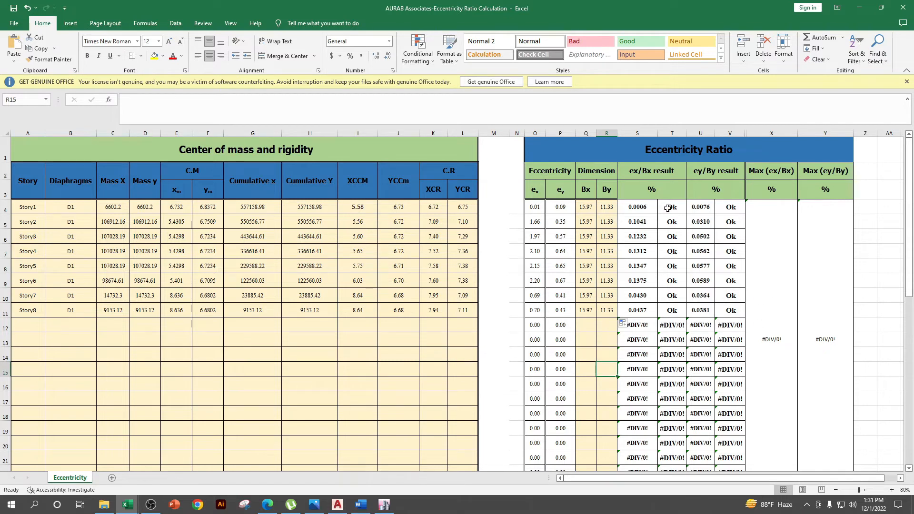
Examine the ex/Bx and ey/By results for Story1 through Story8, focusing on the Story5 and Story6 ratios
left_click(649, 174)
left_click(645, 208)
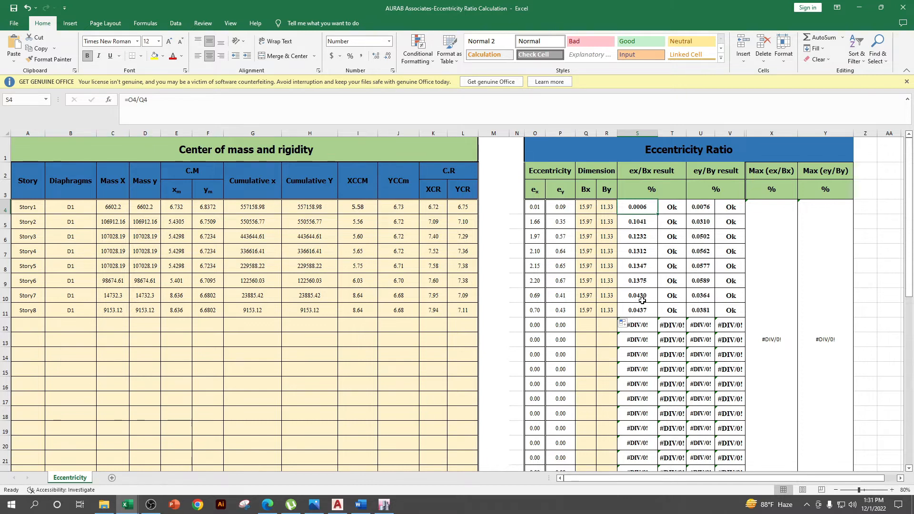
left_click(641, 280)
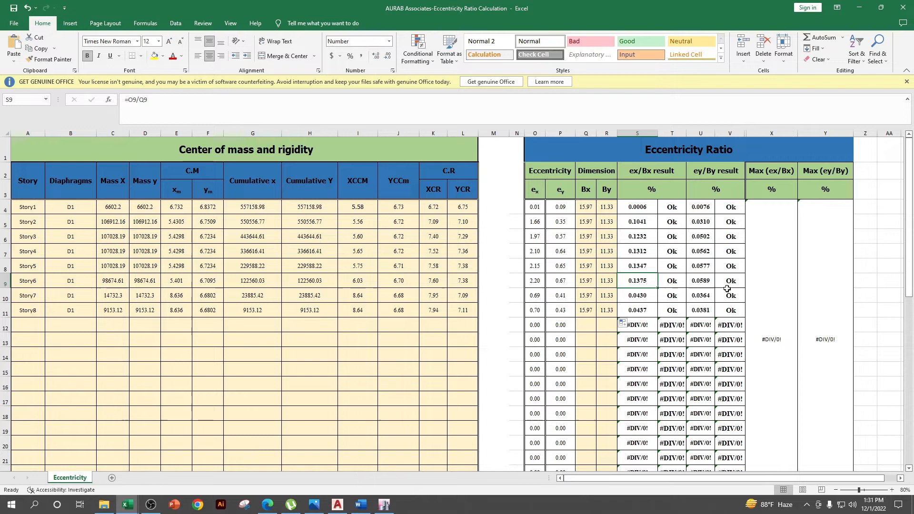
left_click(703, 281)
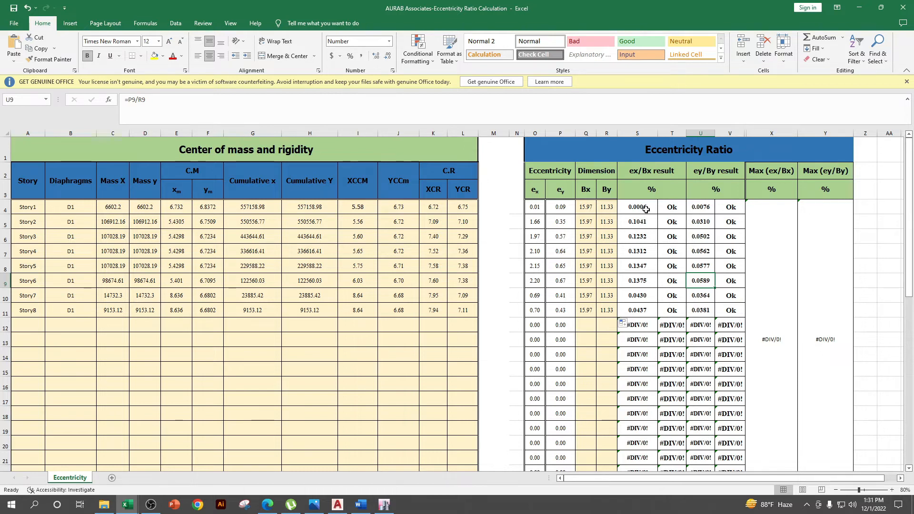
left_click(636, 269)
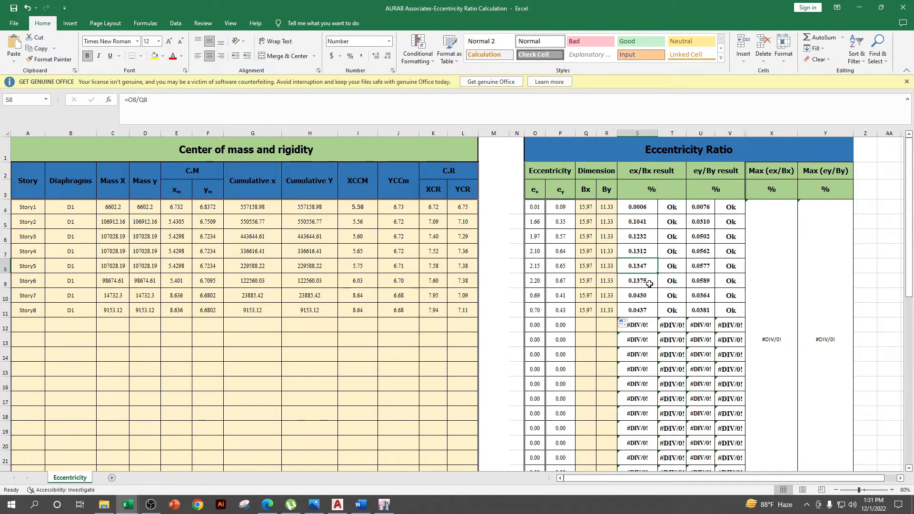
left_click(646, 282)
left_click(645, 269)
left_click(643, 284)
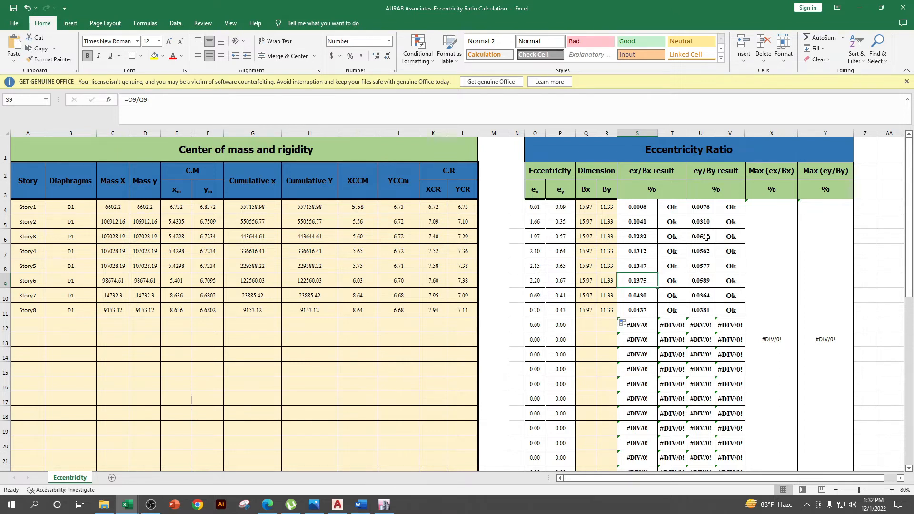
left_click_drag(637, 206, 638, 310)
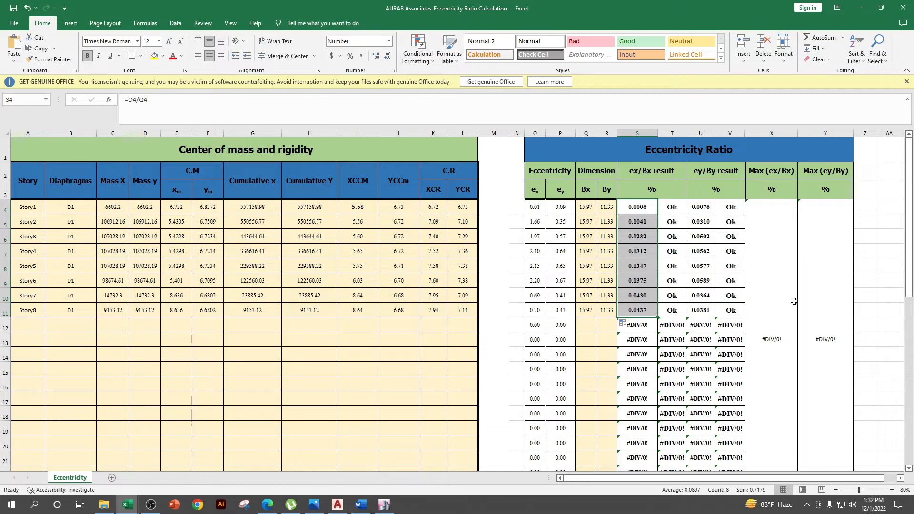
left_click(843, 282)
left_click(701, 206)
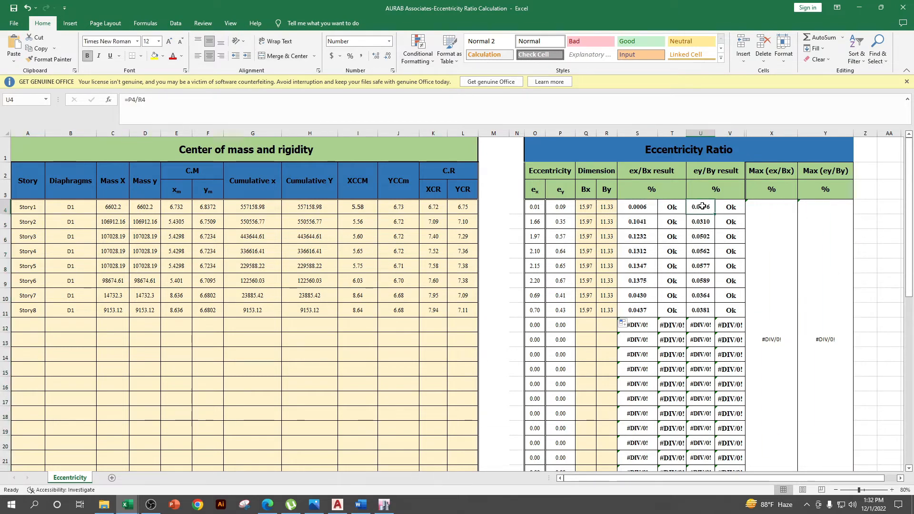
left_click(705, 282)
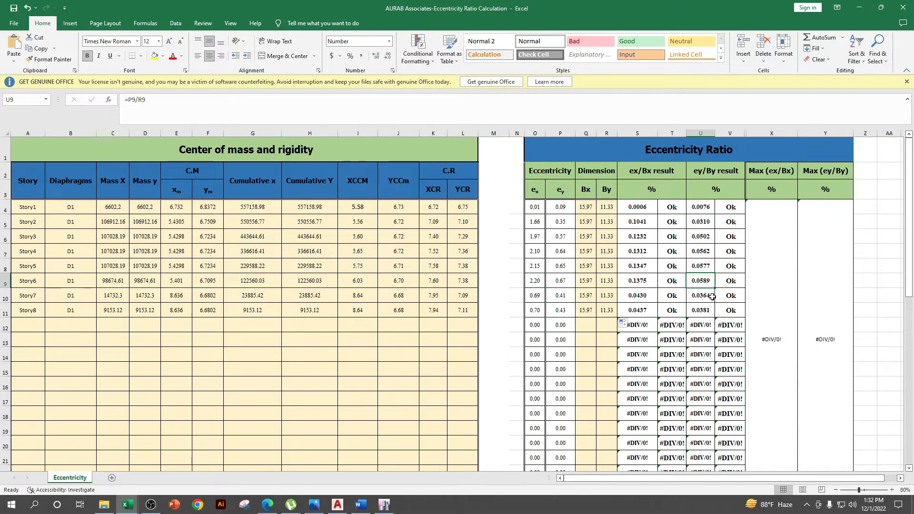
left_click_drag(703, 208, 703, 309)
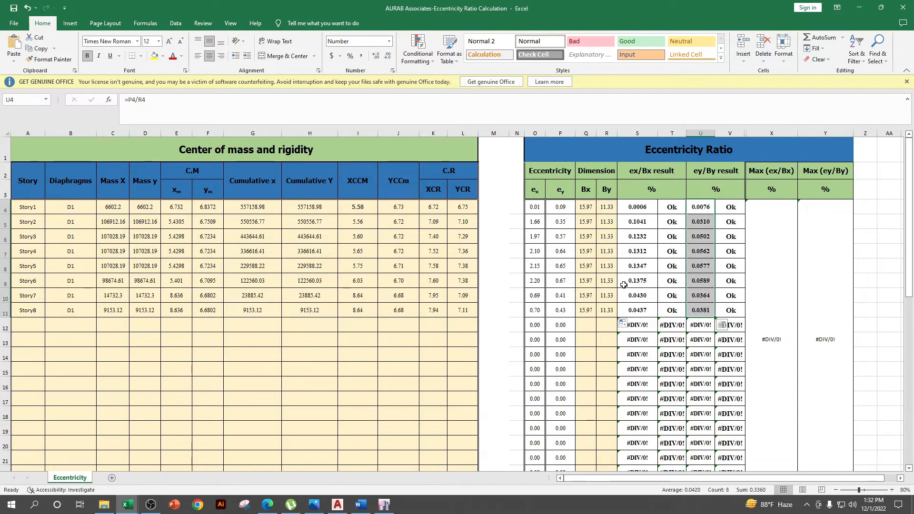
Switch to ETABS, close the Centers of Mass and Rigidity table, and unlock the model, accepting deletion of the analysis results
left_click(859, 8)
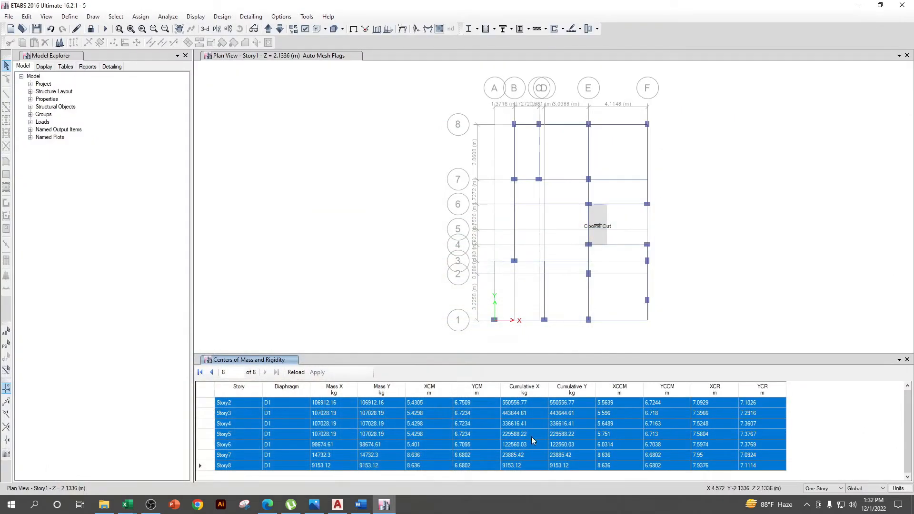
left_click(907, 360)
left_click(91, 29)
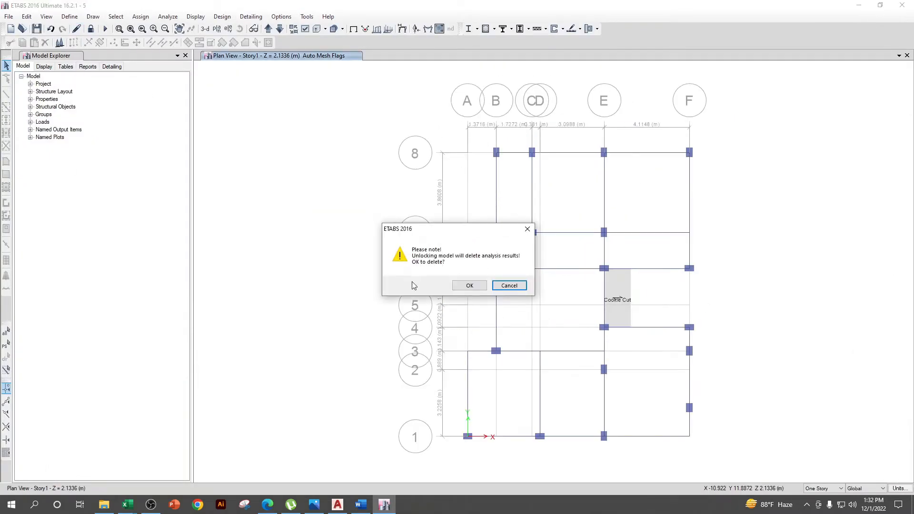
left_click(469, 286)
Switch to the ASCE705W workbook in Excel and review the Wind Direction and Wind Speed inputs on the MWFRS (Any Ht.) sheet
mouse_move(127, 504)
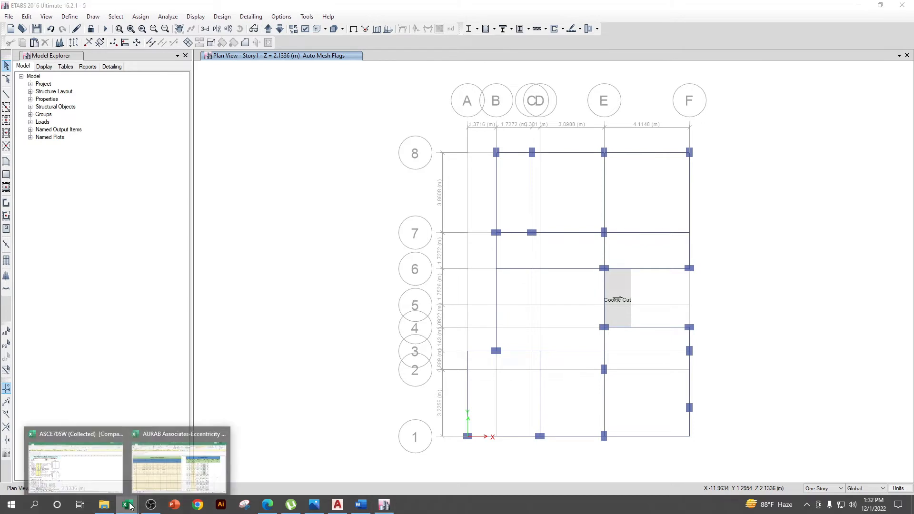
left_click(64, 467)
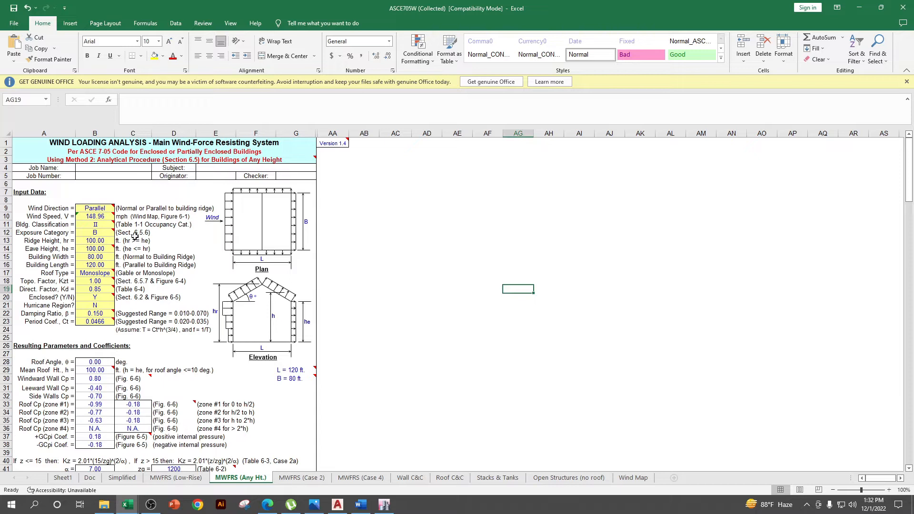
left_click(105, 208)
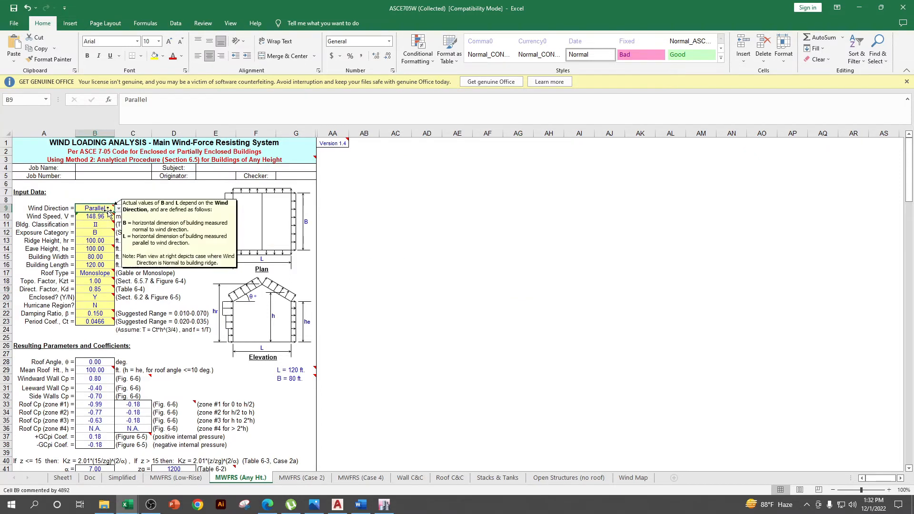
left_click(96, 217)
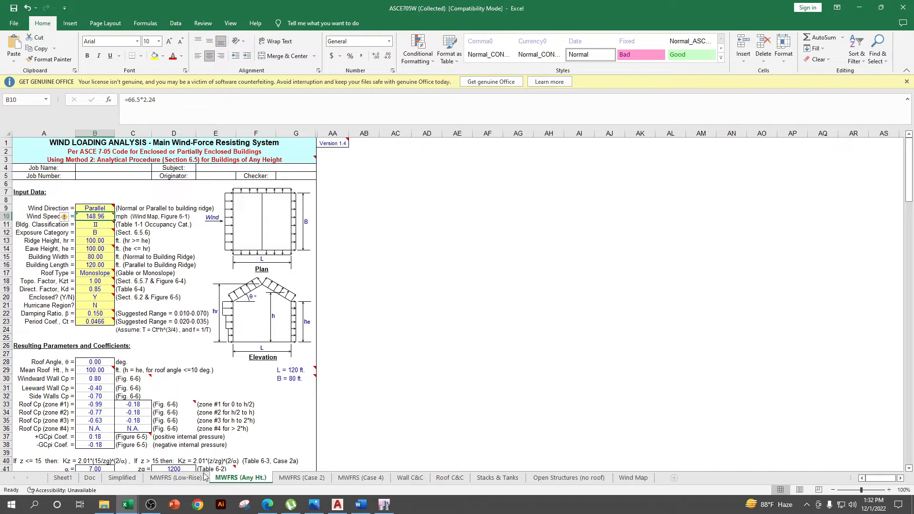
Open the PAGE NUMBER FOR Wind Load for ETABS INPUT document from the docs folder and look up the wind speed page number
left_click(104, 505)
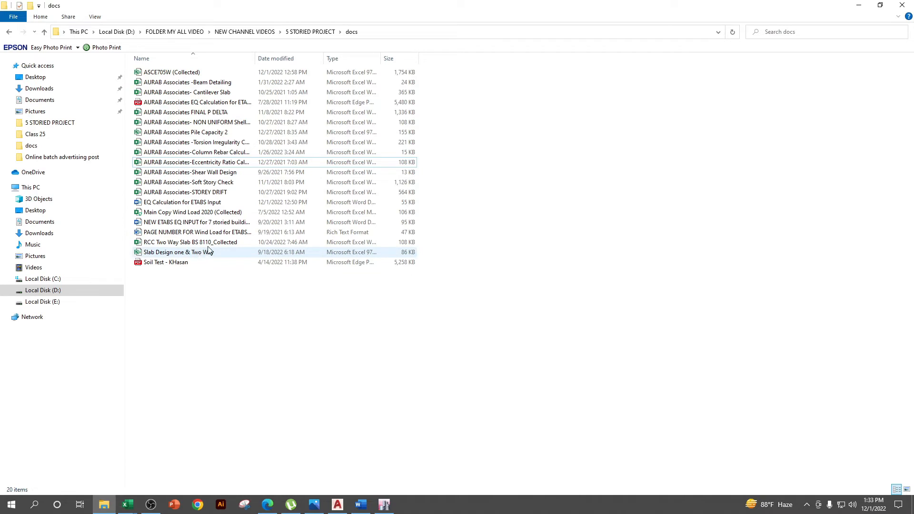
double_click(214, 233)
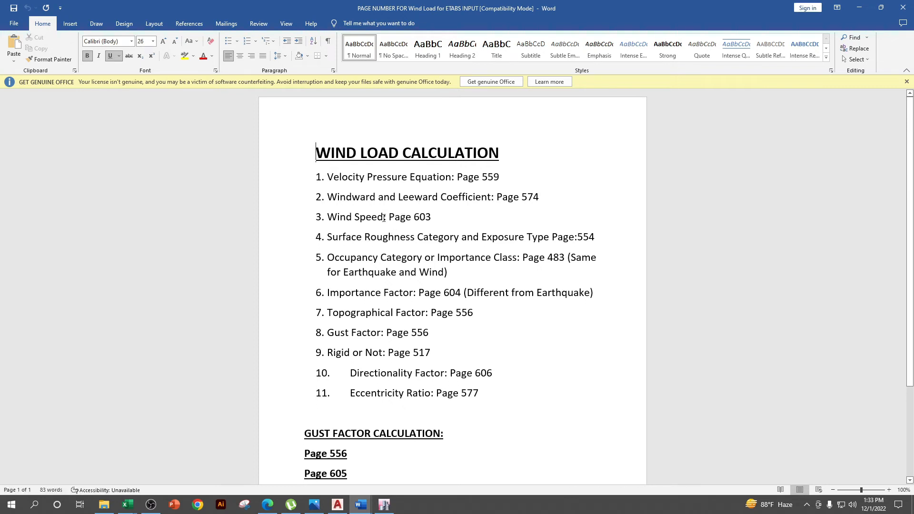
double_click(419, 218)
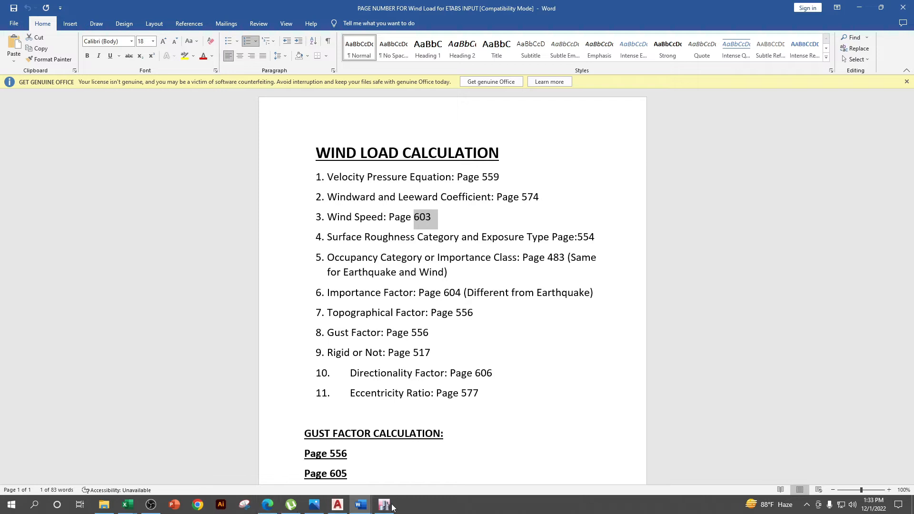
left_click(283, 508)
left_click(607, 20)
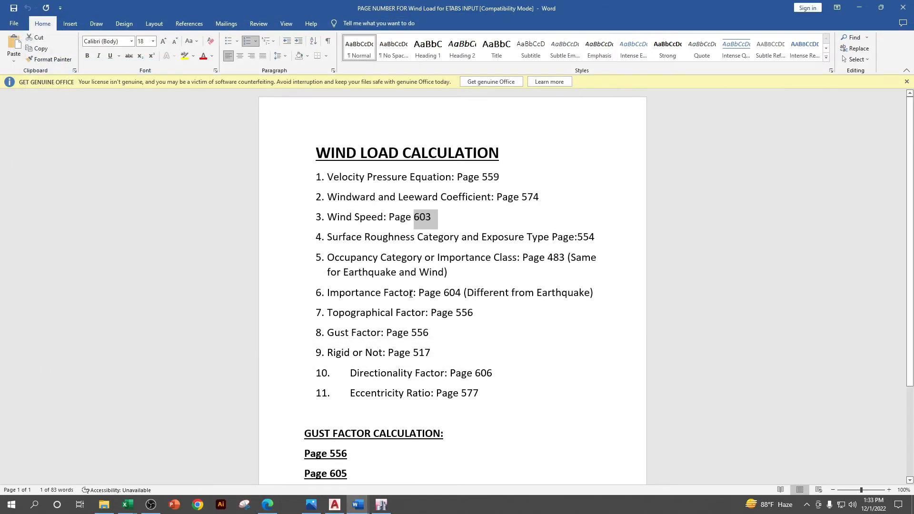
Switch to the BNBC2020 PDF, go to page 603, and underline Dhaka in Table 6.2.8 with the Draw tool
left_click(267, 505)
left_click(38, 43)
key("Return")
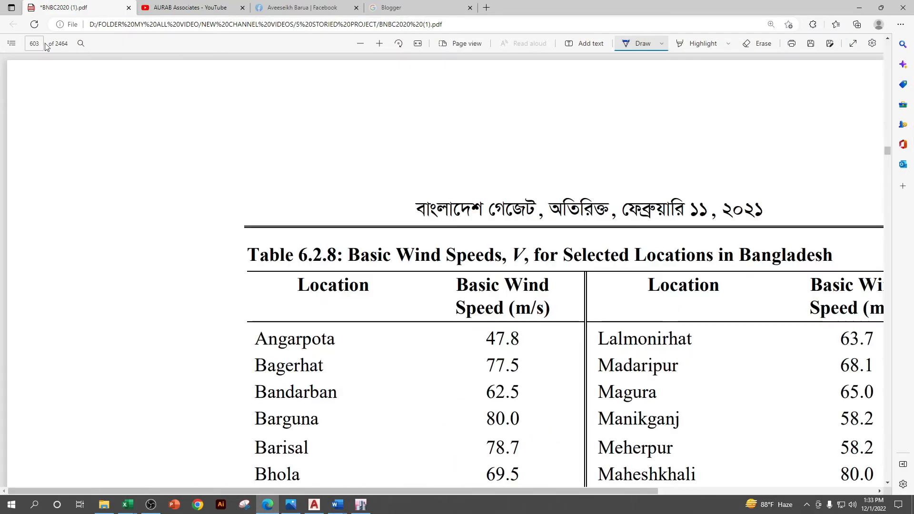
scroll(520, 316, "down", 10)
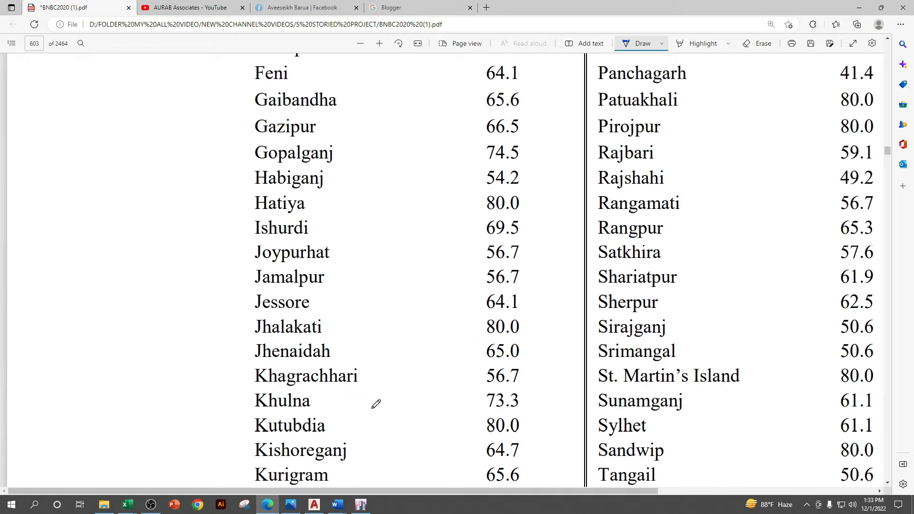
scroll(375, 397, "down", 3)
scroll(375, 393, "up", 4)
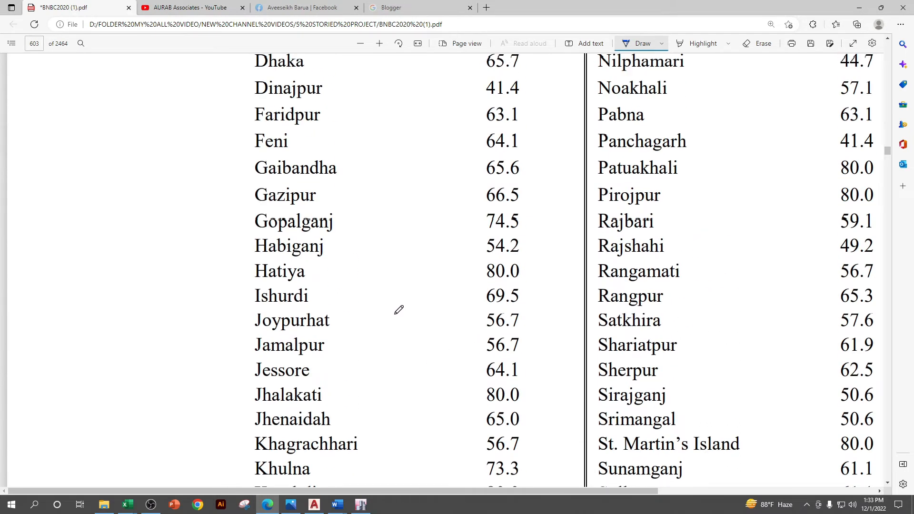
scroll(380, 293, "up", 4)
left_click_drag(255, 276, 312, 280)
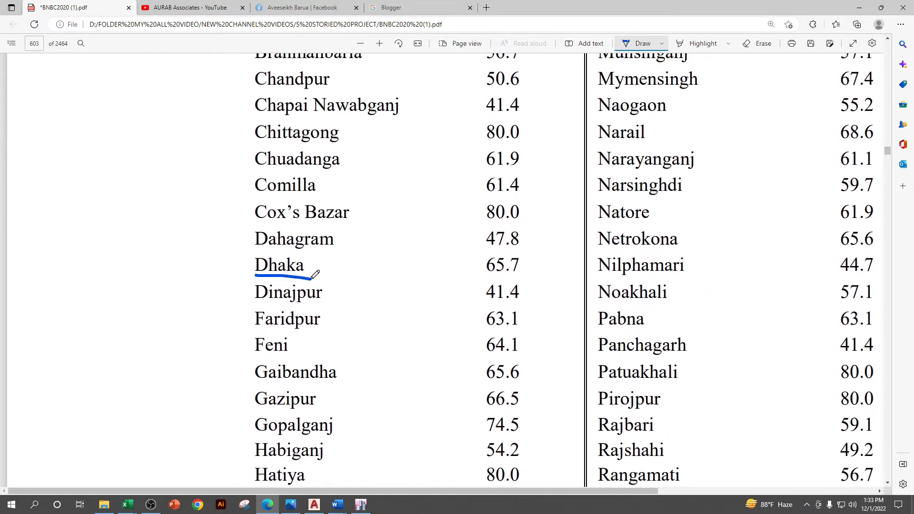
Underline Dhaka's basic wind speed value and the m/s unit in the column heading of Table 6.2.8
left_click_drag(480, 281, 534, 281)
scroll(532, 302, "up", 4)
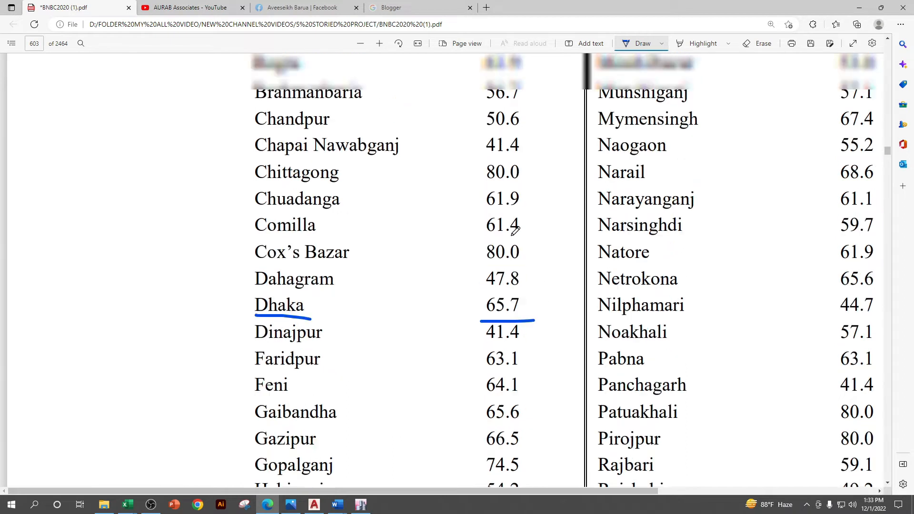
scroll(545, 407, "down", 1)
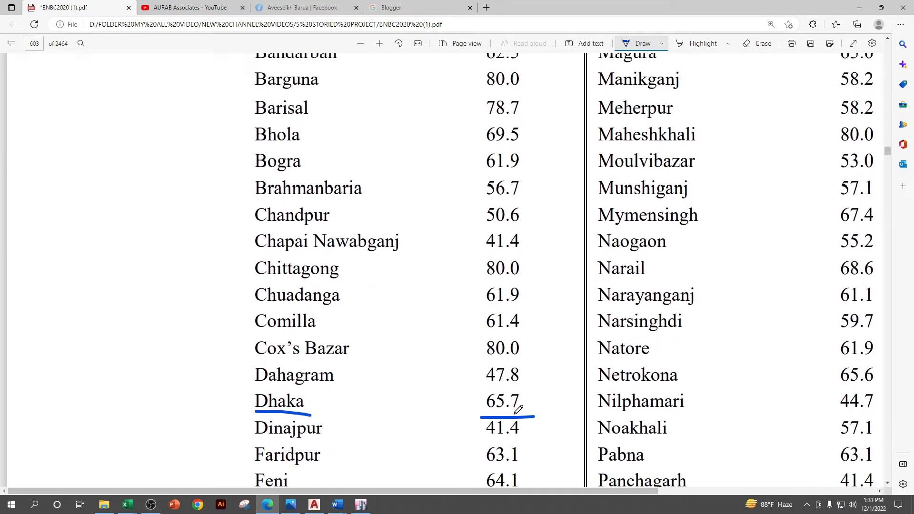
scroll(528, 390, "up", 6)
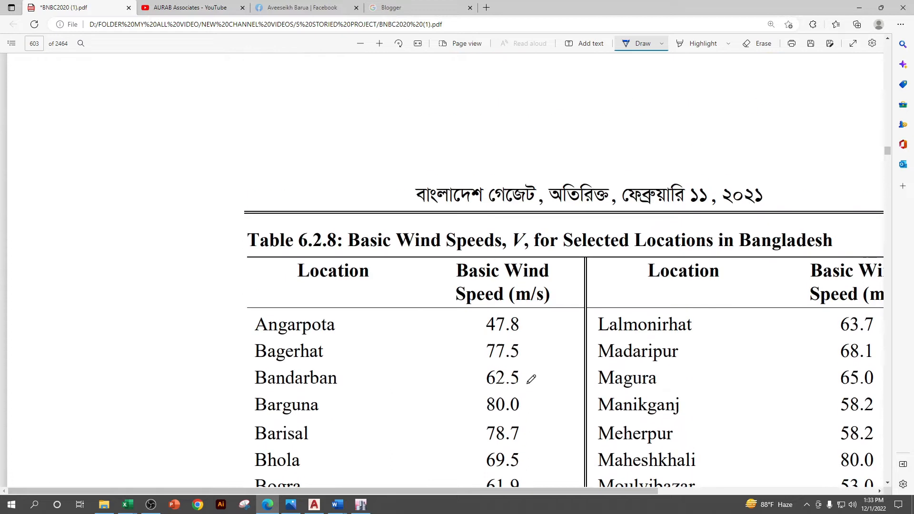
left_click_drag(512, 320, 548, 323)
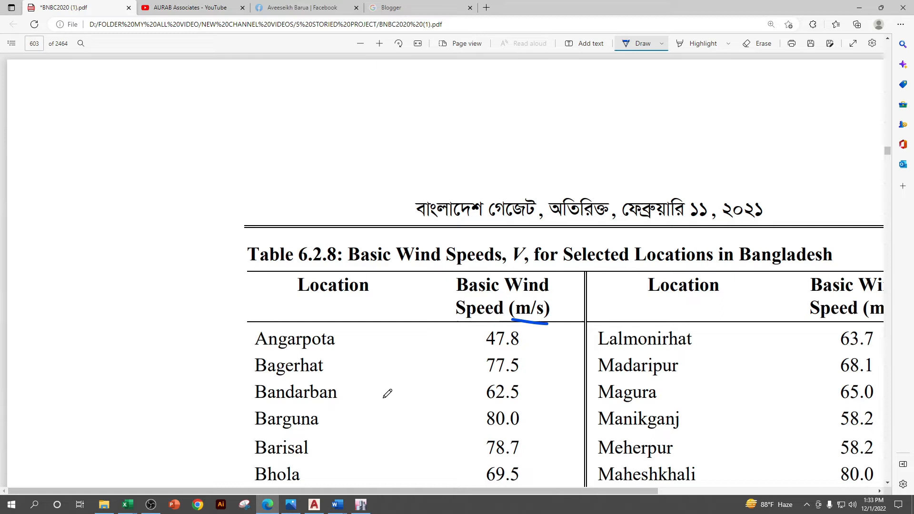
scroll(385, 373, "down", 7)
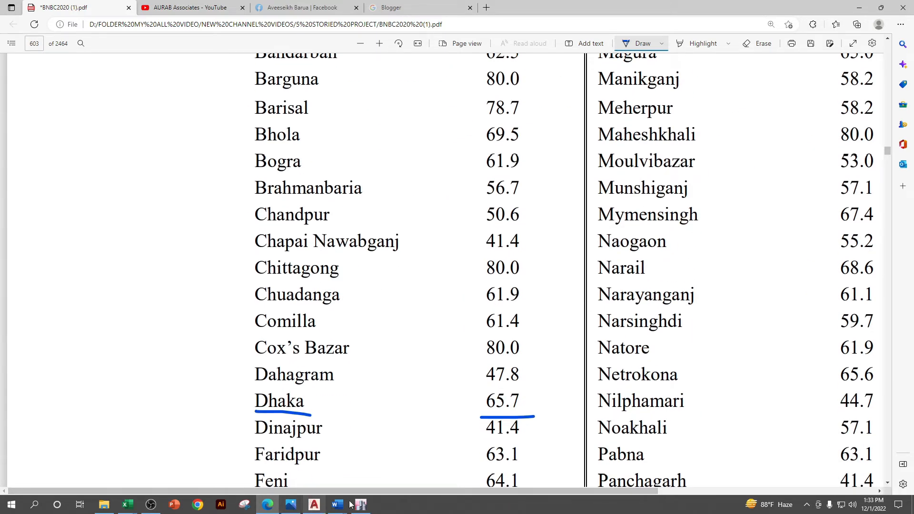
Switch to the ASCE705W workbook and change the Wind Speed formula to =65.7*2.24
mouse_move(127, 504)
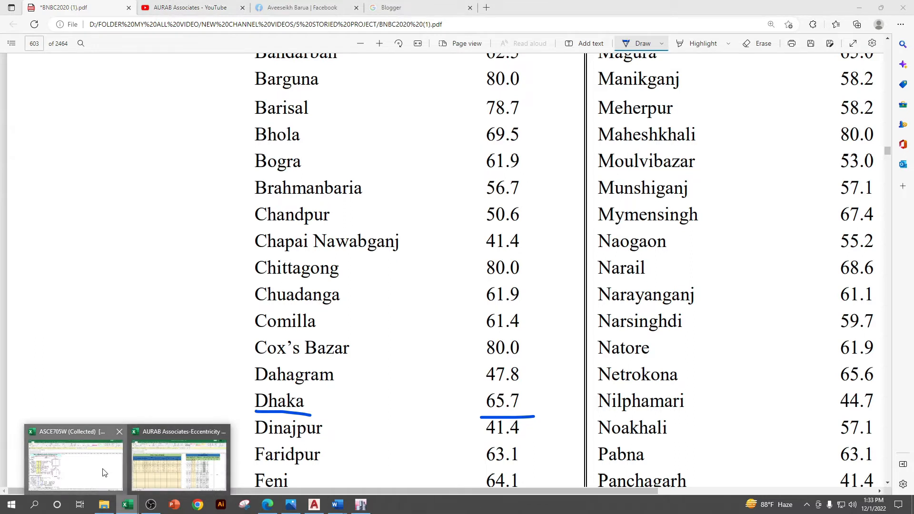
left_click(104, 472)
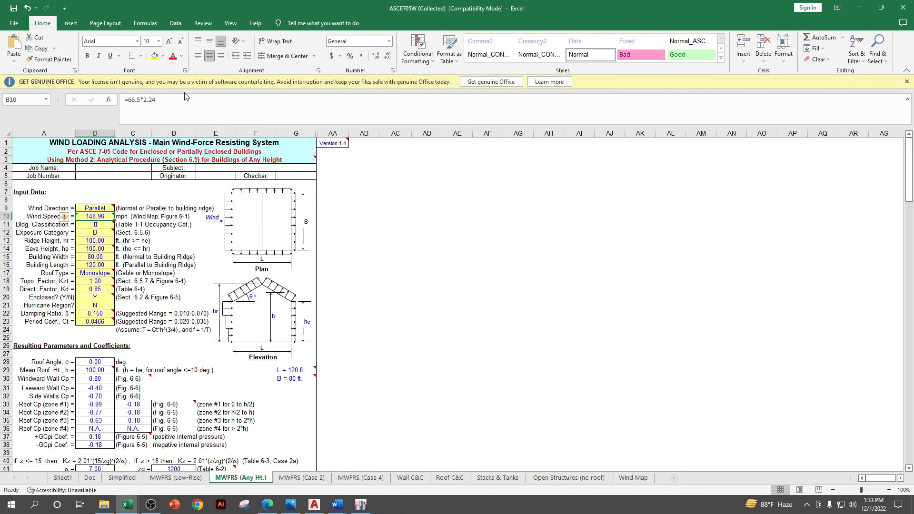
left_click_drag(157, 100, 130, 101)
key("BackSpace")
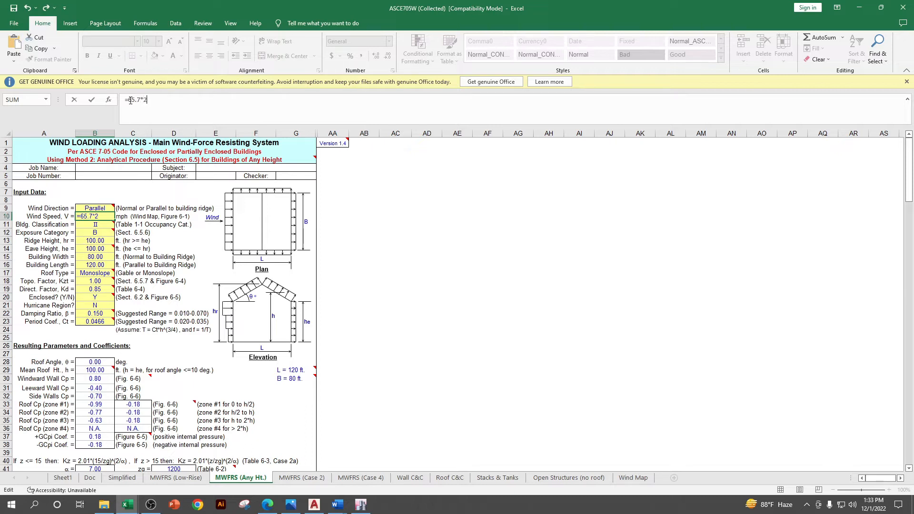
key("Return")
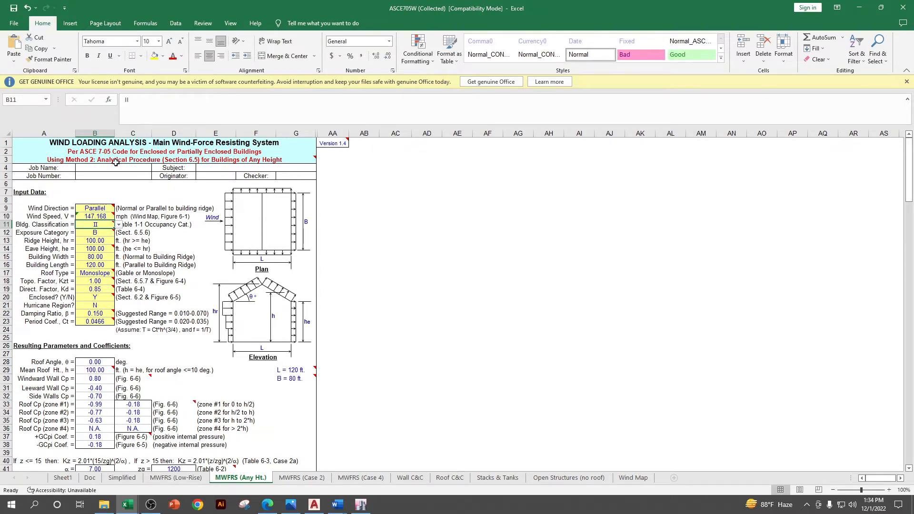
Set the Bldg. Classification to I and select the Exposure Category cell
left_click(118, 224)
left_click(92, 232)
left_click(102, 234)
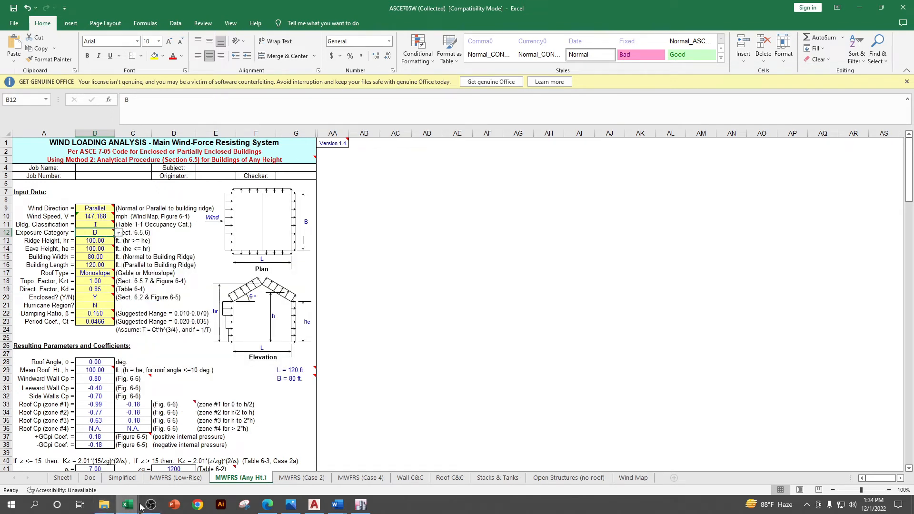
Switch to the PAGE NUMBER FOR Wind Load document and look up the page number for surface roughness category and exposure type
mouse_move(333, 505)
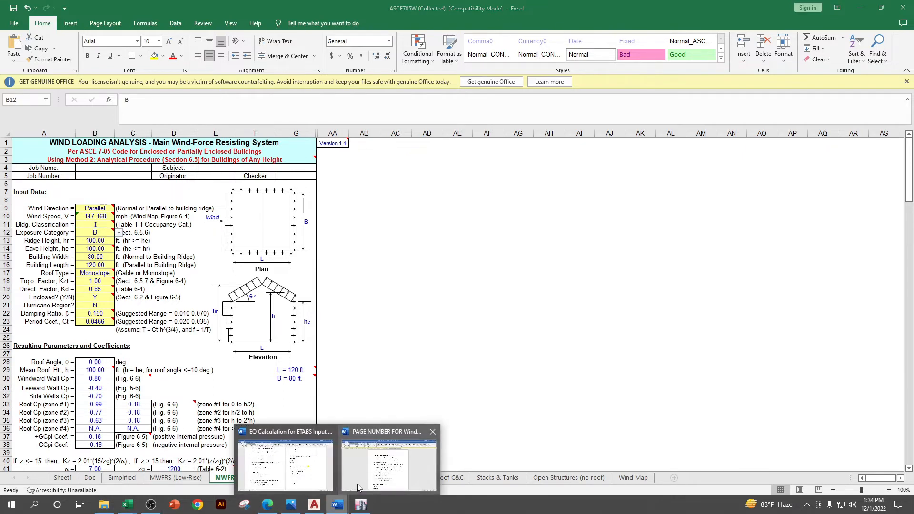
left_click(400, 456)
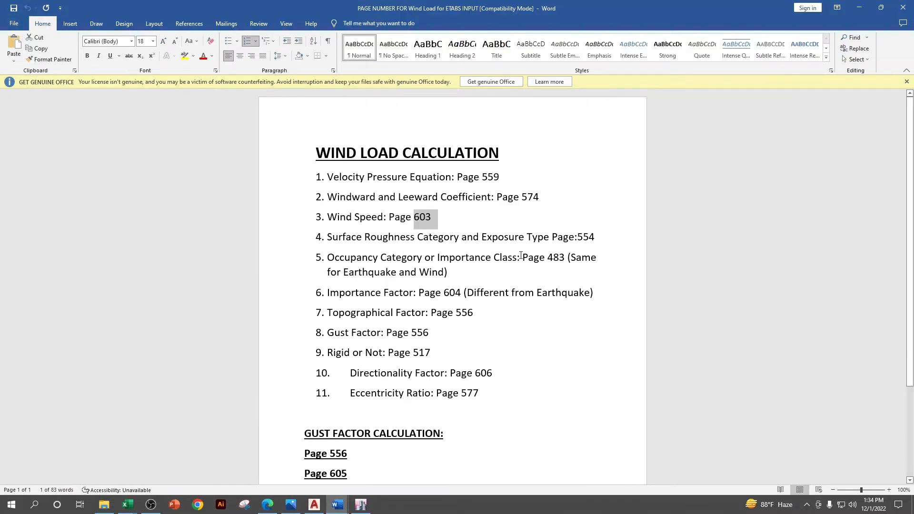
left_click_drag(329, 260, 447, 272)
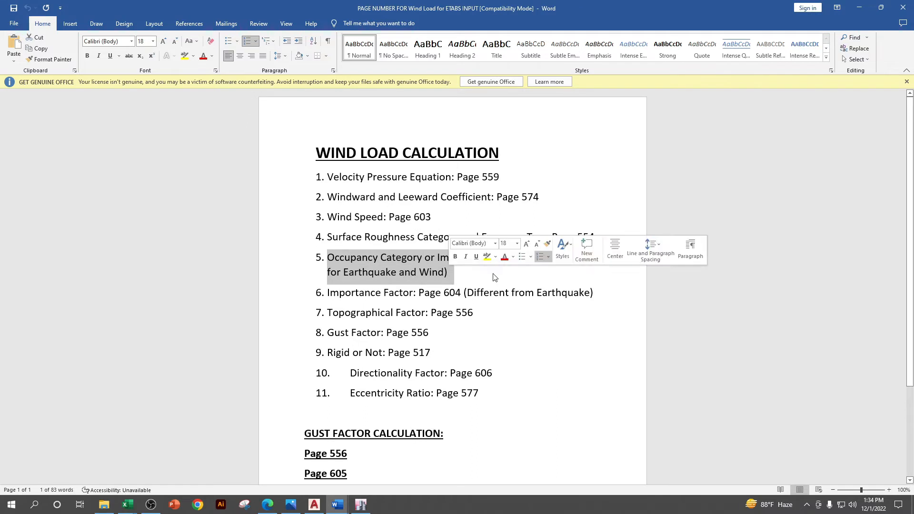
left_click(448, 273)
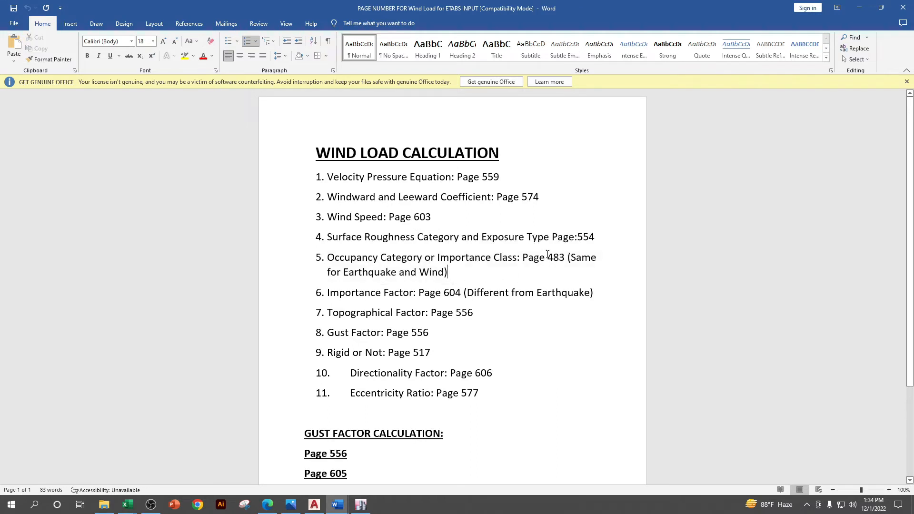
left_click_drag(577, 233, 594, 236)
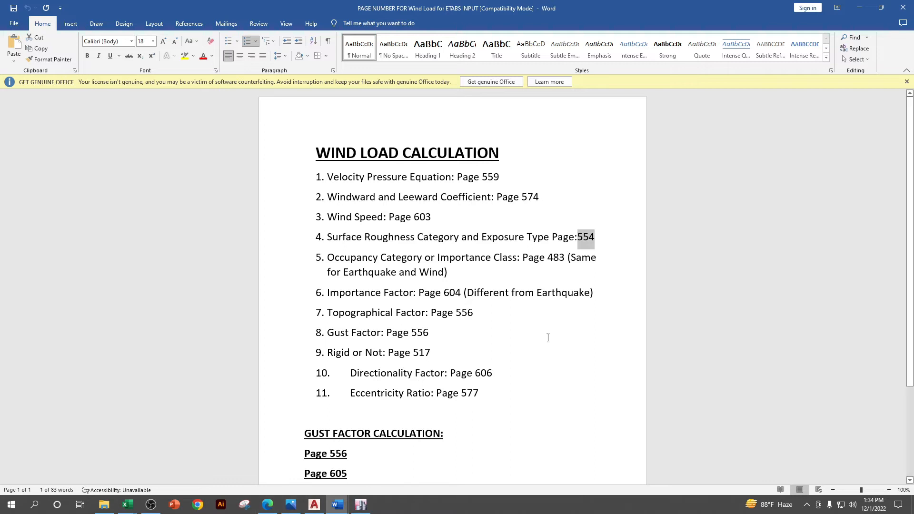
Review the surface roughness and exposure categories from page 554 of the BNBC2020 PDF and underline that page's printed number in the header
left_click(266, 505)
left_click(41, 43)
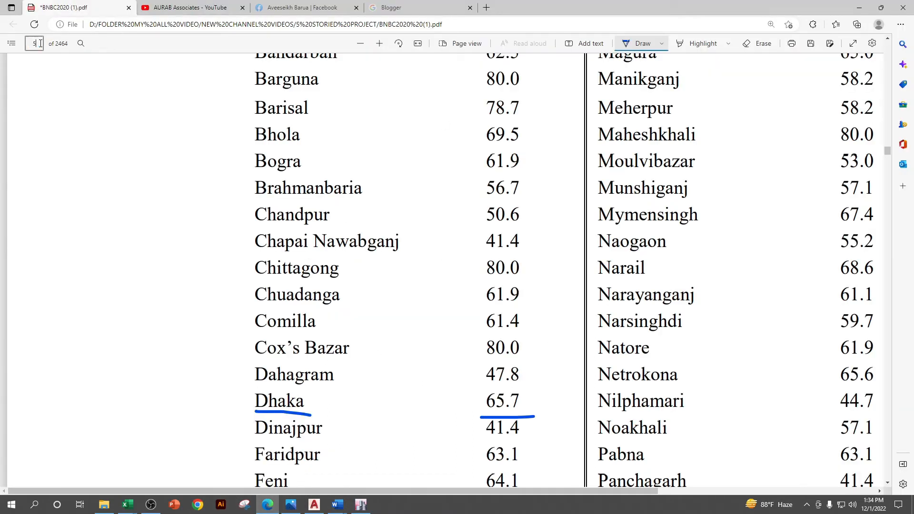
key("Return")
scroll(360, 143, "down", 8)
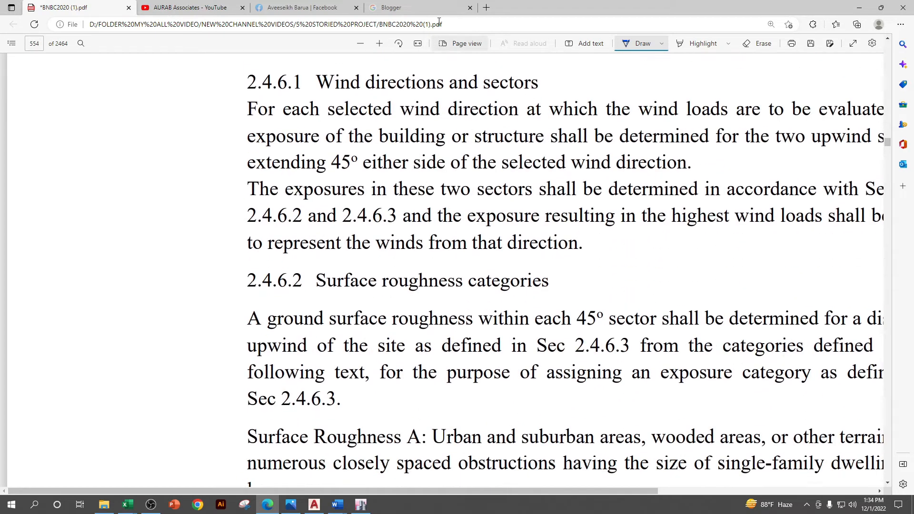
left_click(361, 43)
scroll(469, 162, "down", 15)
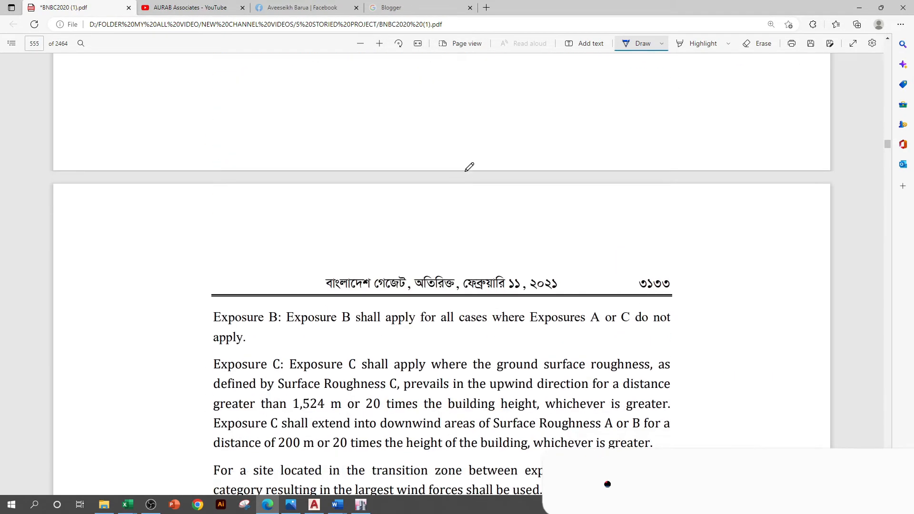
scroll(491, 212, "up", 9)
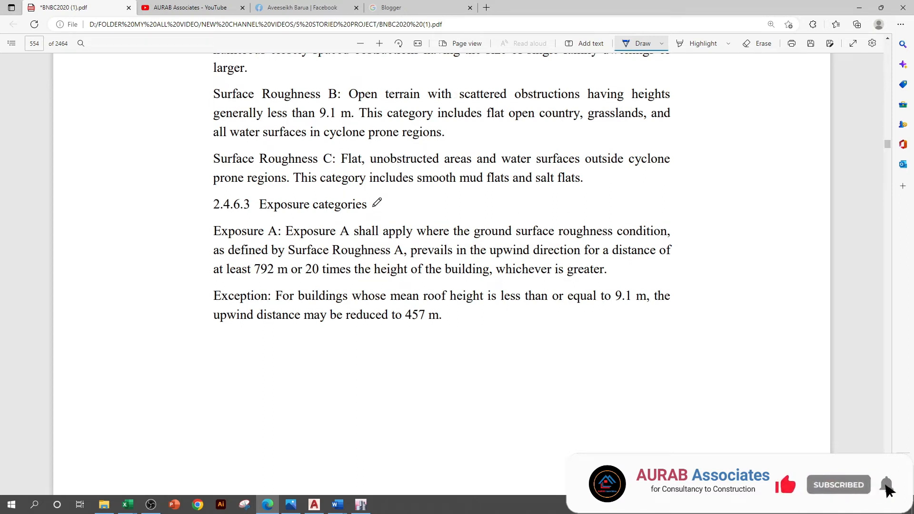
scroll(418, 265, "down", 10)
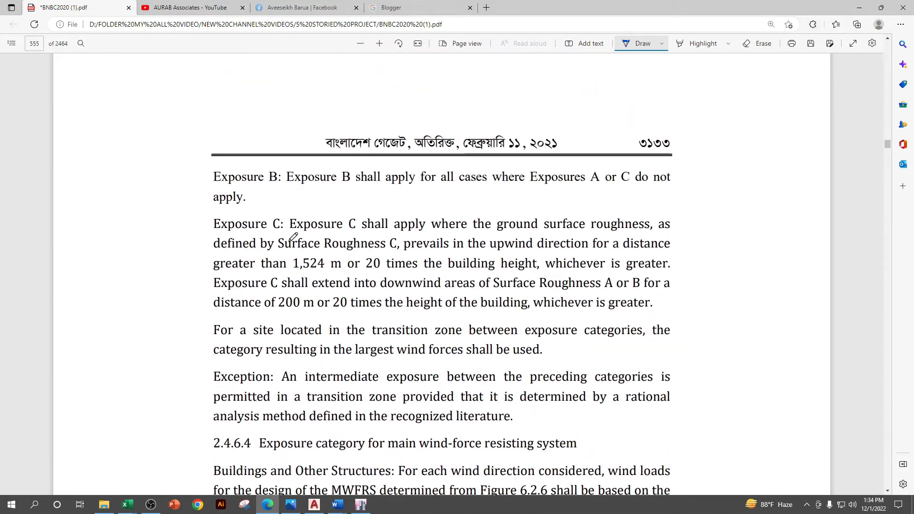
scroll(286, 290, "up", 15)
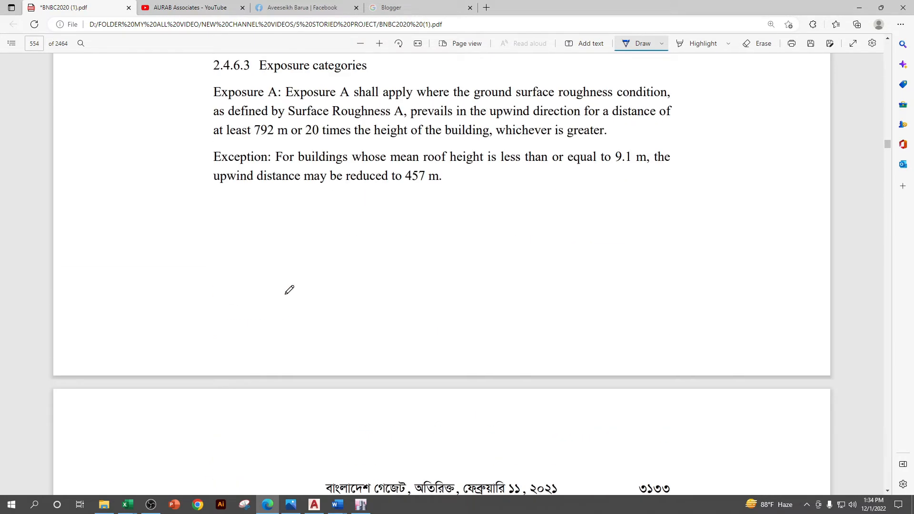
scroll(321, 249, "down", 7)
scroll(428, 304, "up", 3)
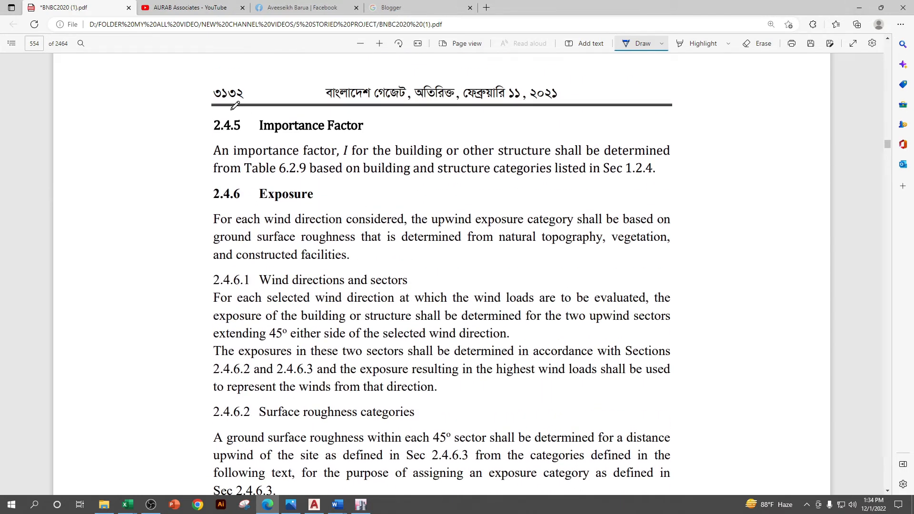
left_click_drag(215, 101, 260, 102)
Switch back to the ASCE705W workbook and check the available Exposure Category options, keeping B
left_click(859, 7)
mouse_move(135, 506)
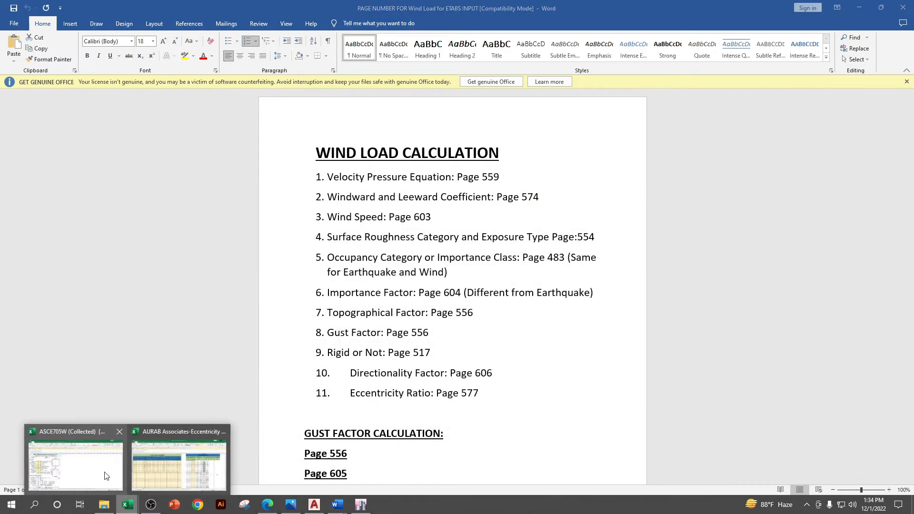
left_click(109, 475)
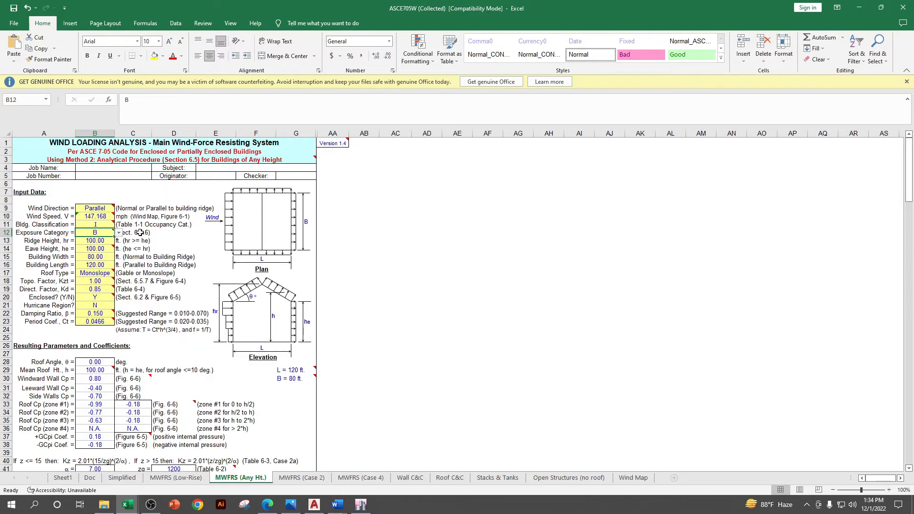
left_click(118, 233)
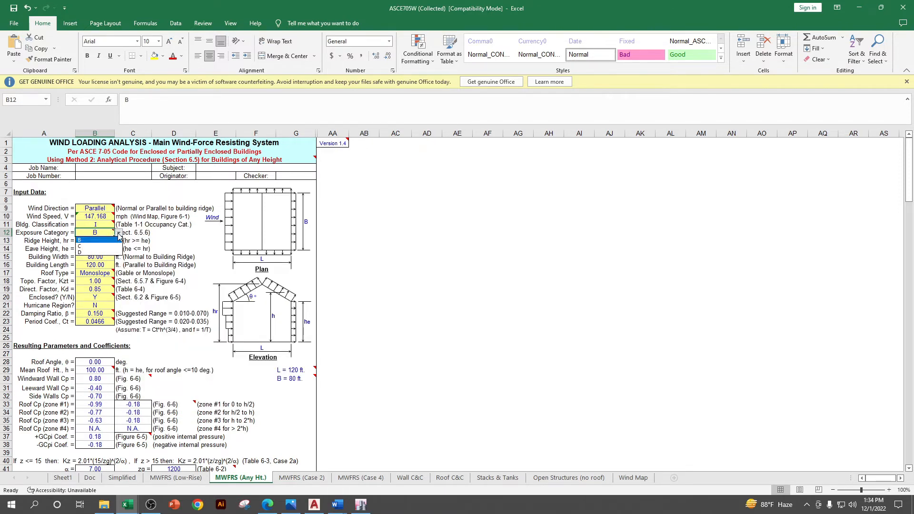
left_click(118, 233)
left_click(119, 233)
key("Escape")
Set both the Ridge Height and the Eave Height to 71 ft
left_click(98, 240)
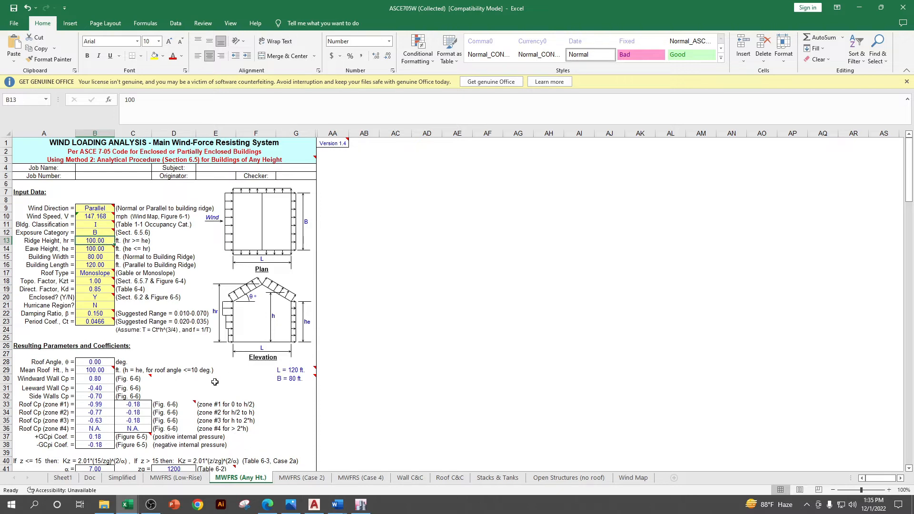
type("71")
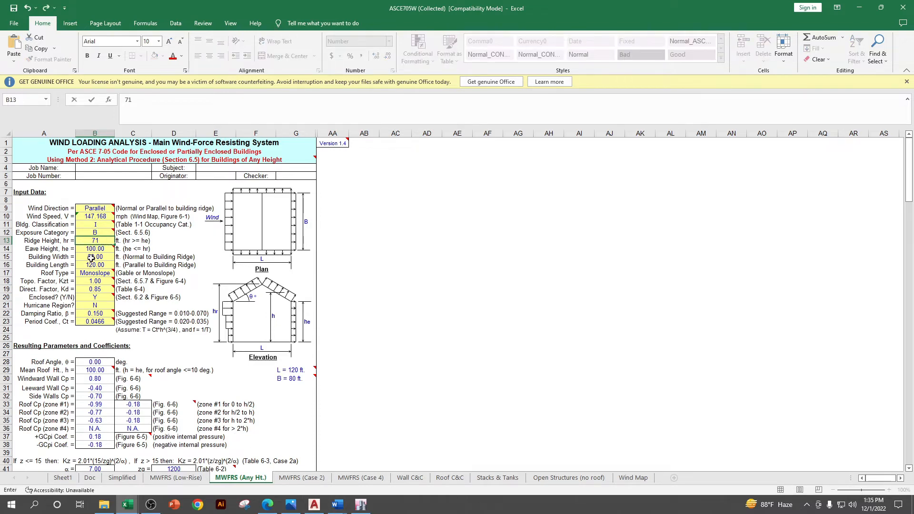
key("Return")
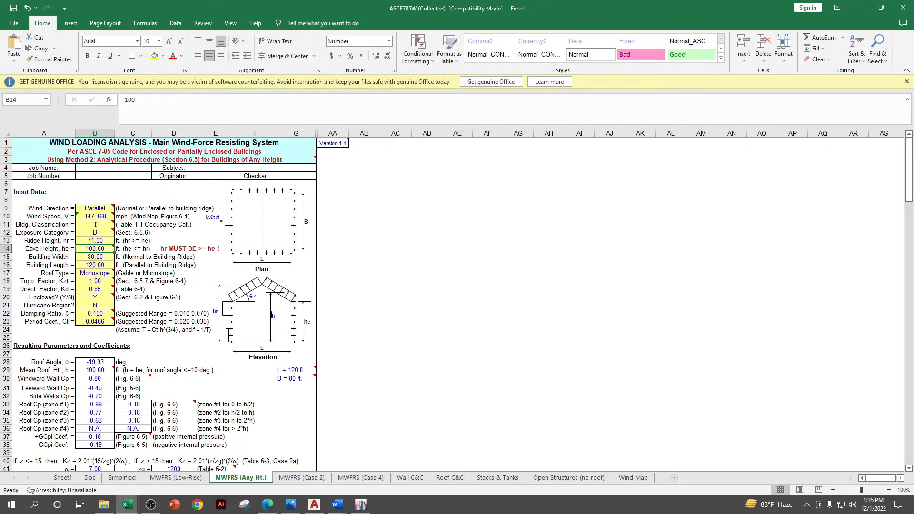
type("71")
key("Return")
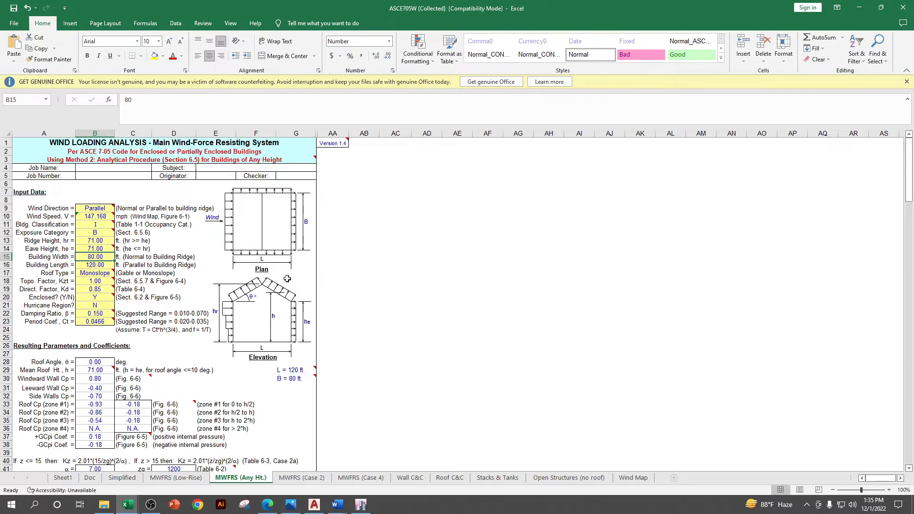
Look up the building's width dimension in the AutoCAD final drawing and set Building Width to 52.33 ft in the ASCE705W workbook
left_click(90, 265)
left_click(94, 257)
left_click(318, 504)
scroll(412, 318, "down", 5)
scroll(412, 319, "up", 8)
scroll(412, 319, "down", 2)
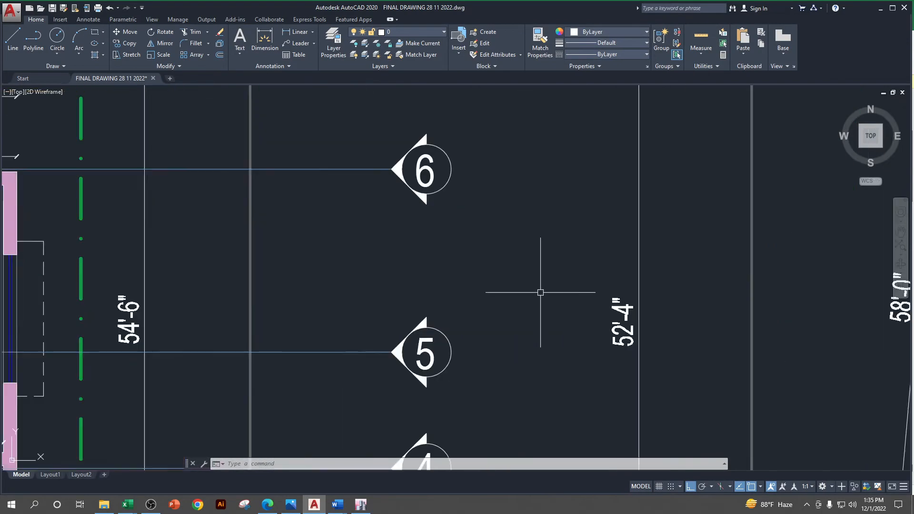
left_click(885, 7)
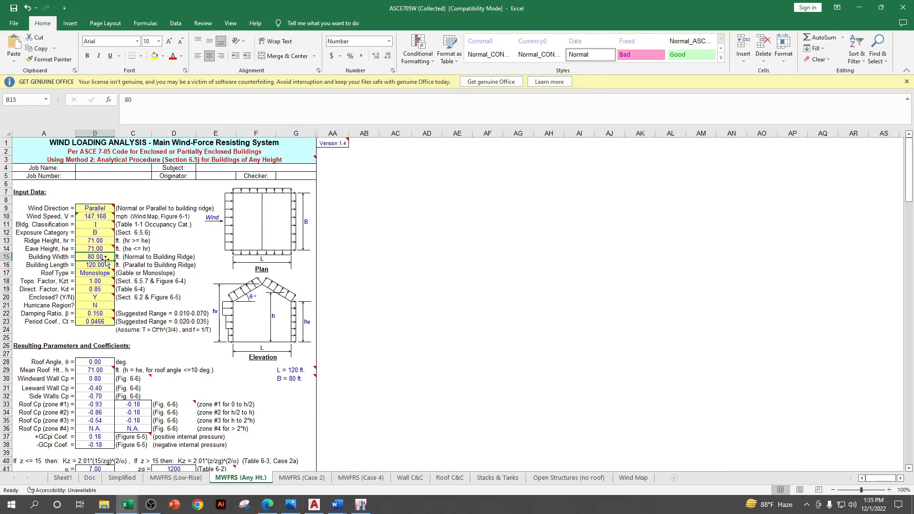
type("52.33")
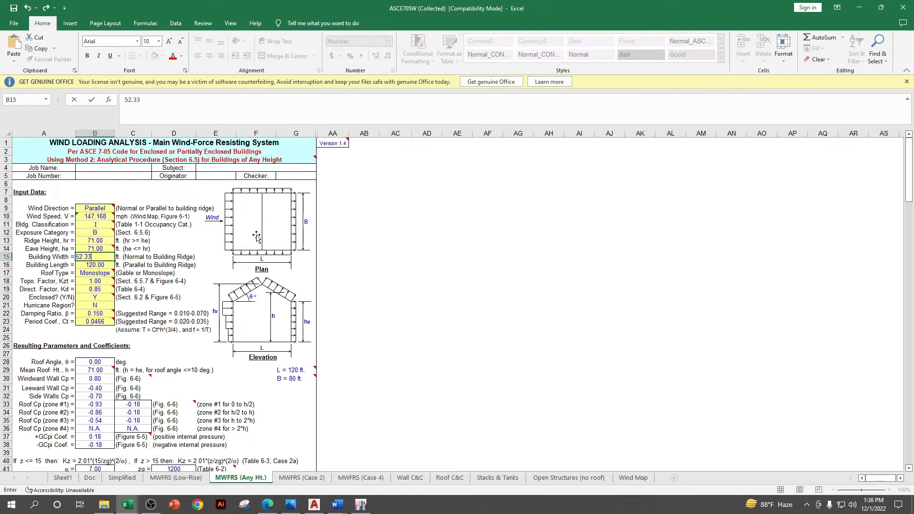
key("Return")
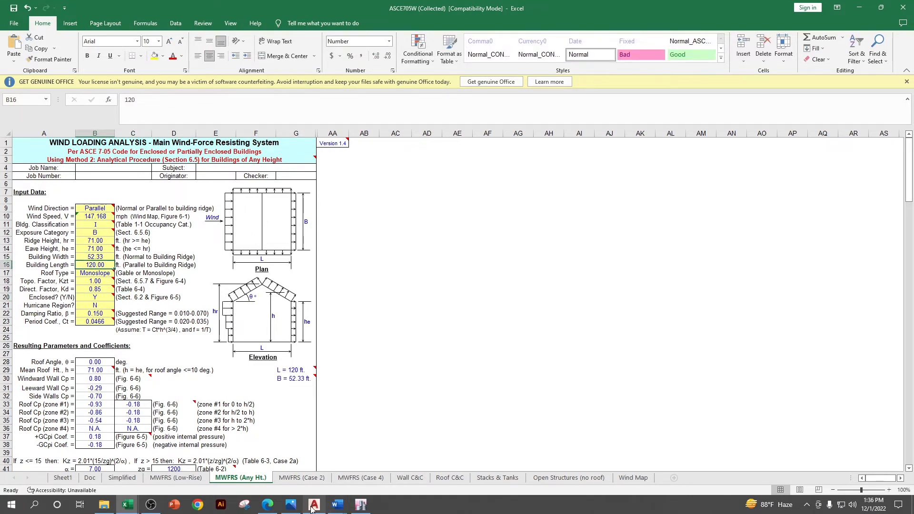
Switch to the AutoCAD drawing, examine the floor plans for the building length dimension, and return to the ASCE705W workbook
left_click(311, 507)
scroll(447, 341, "down", 6)
middle_click_drag(590, 362, 581, 264)
scroll(581, 315, "up", 6)
mouse_move(556, 360)
middle_mouse_down()
mouse_move(554, 306)
mouse_move(540, 374)
middle_mouse_up()
scroll(462, 326, "down", 6)
scroll(451, 406, "up", 8)
scroll(526, 339, "down", 4)
scroll(540, 378, "up", 4)
scroll(565, 355, "down", 4)
middle_click_drag(584, 335, 585, 451)
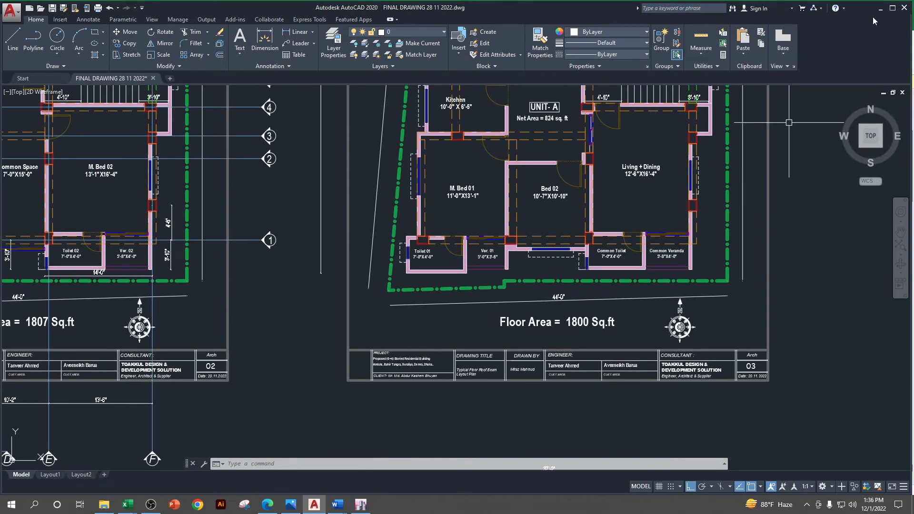
left_click(879, 8)
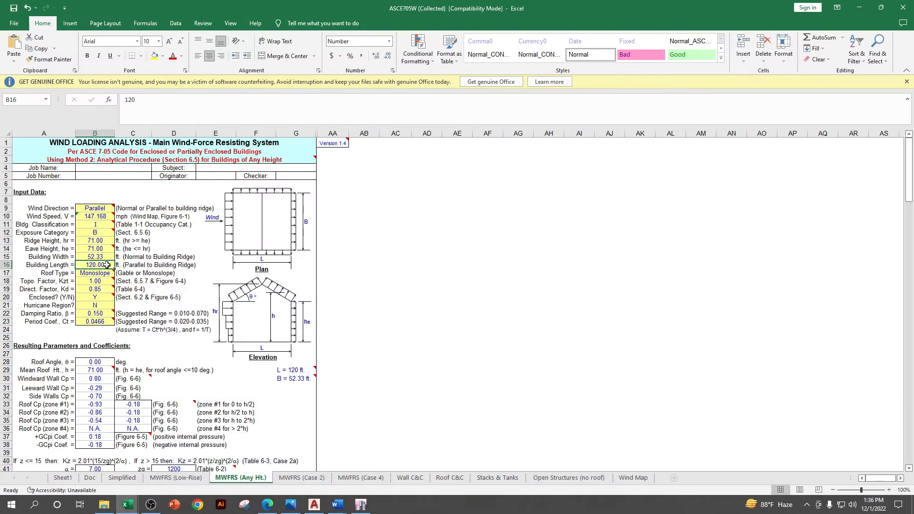
Set Building Length to 37.17 ft and select Monoslope as the Roof Type
type("37.17")
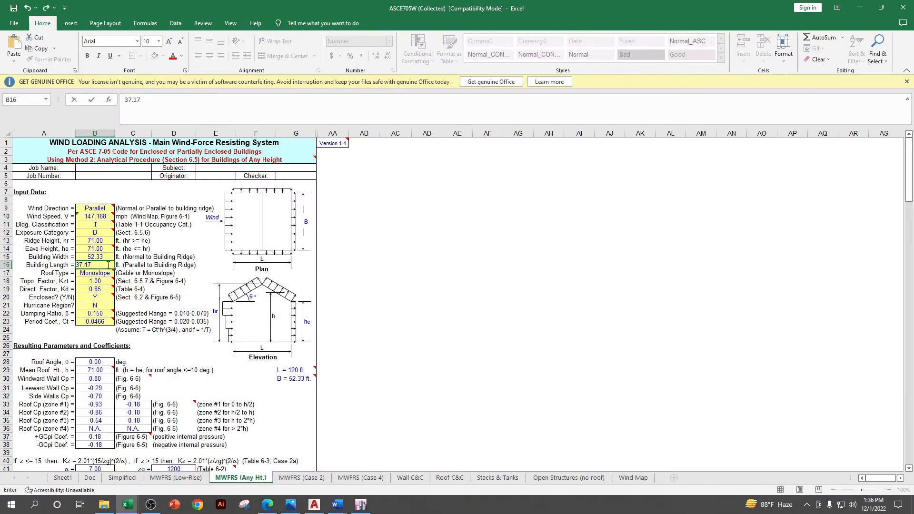
key("Return")
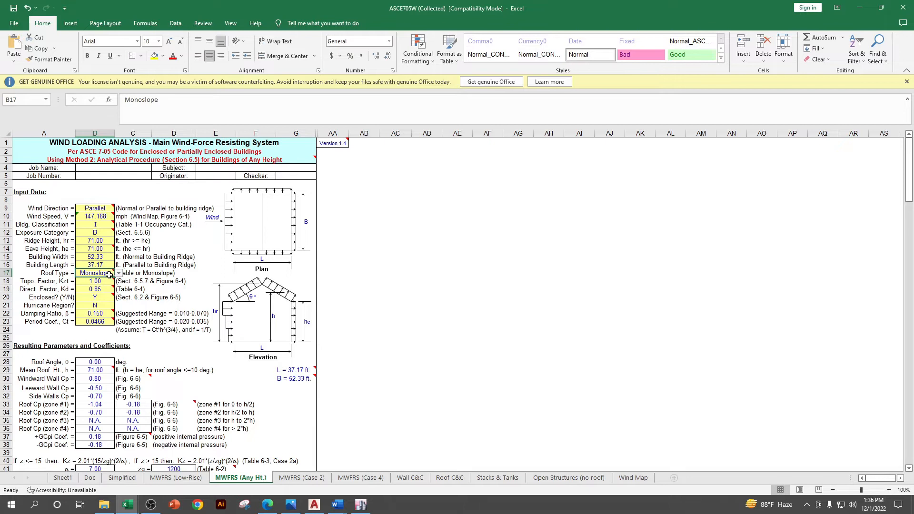
left_click(119, 273)
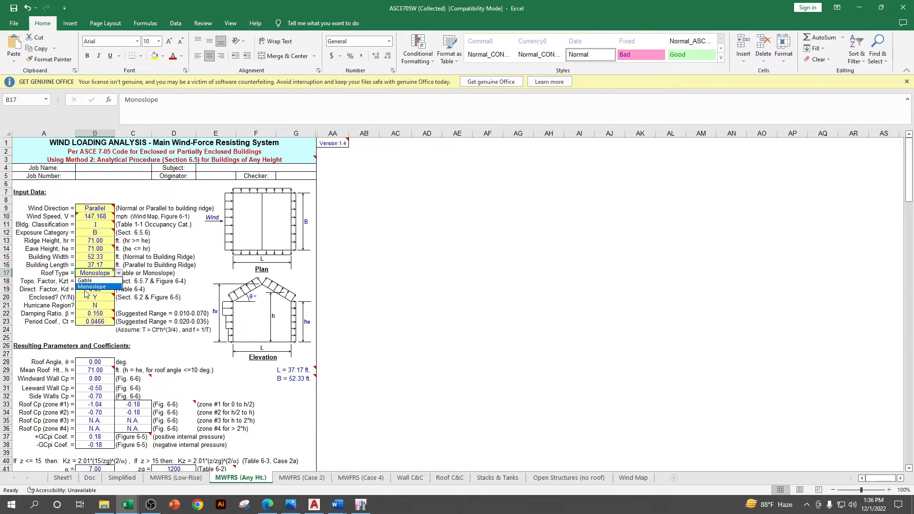
left_click(95, 288)
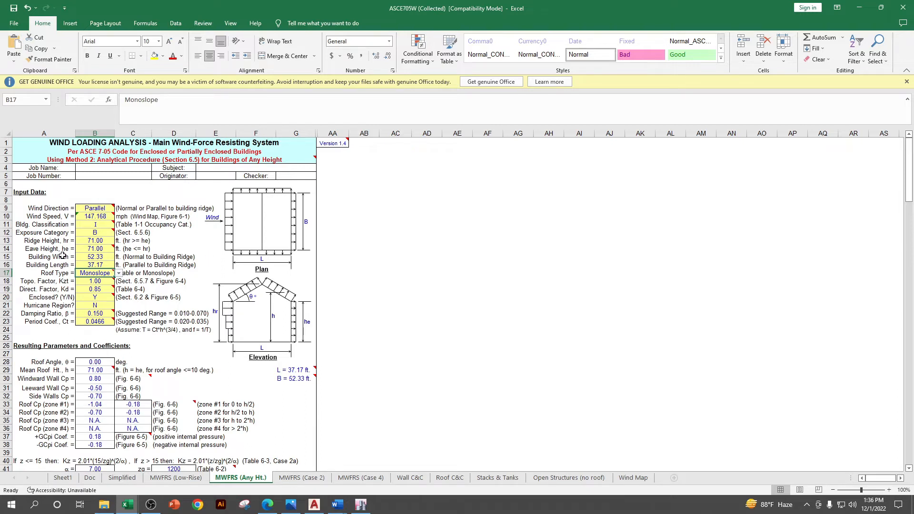
Look up the Topographical Factor's page in the Word page-number list and go to the topographic factor section on page 556 of the BNBC2020 PDF
left_click(94, 280)
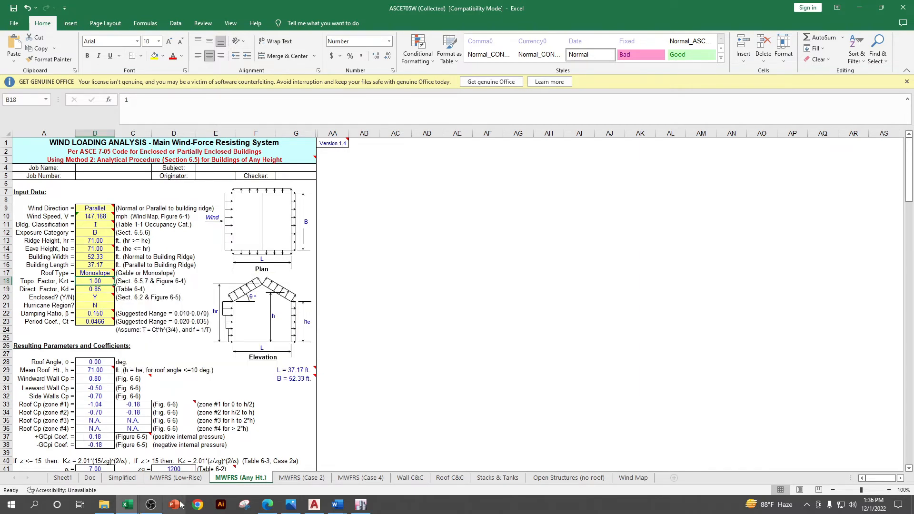
mouse_move(337, 504)
left_click(389, 460)
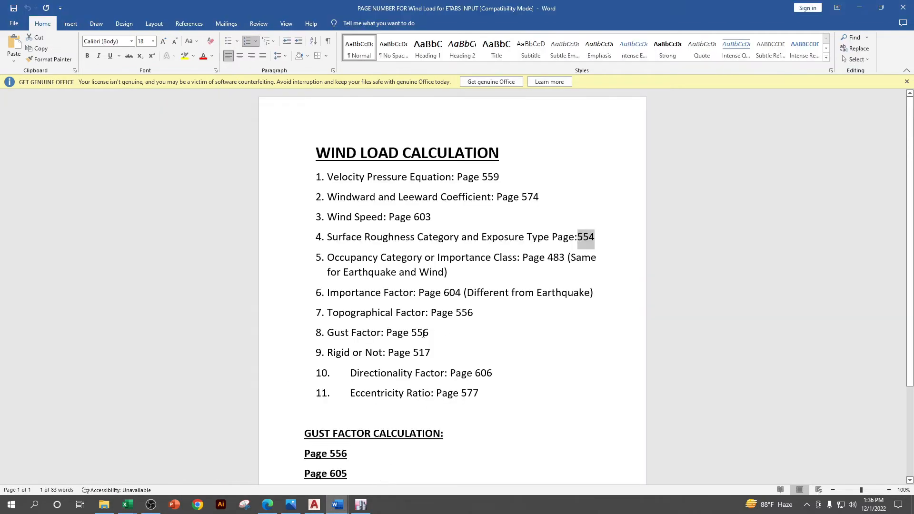
left_click_drag(455, 314, 431, 314)
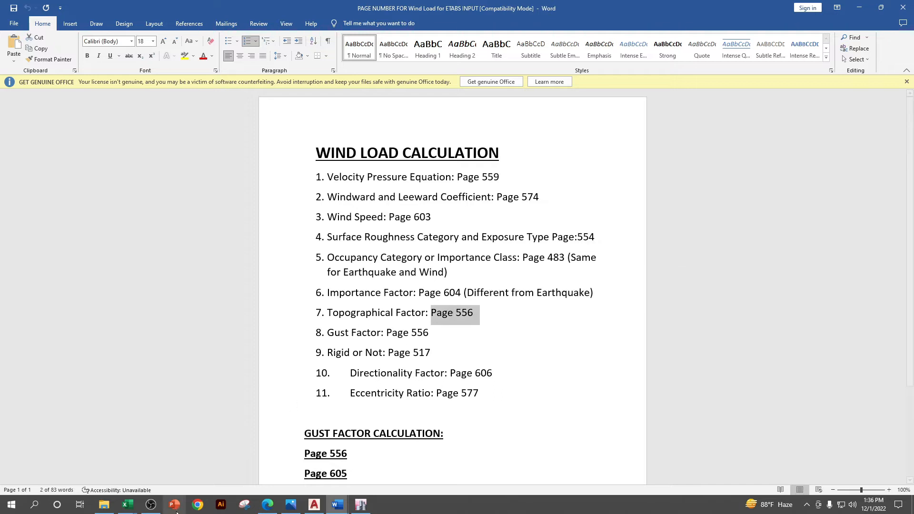
left_click(267, 504)
left_click(43, 41)
type("556")
key("Return")
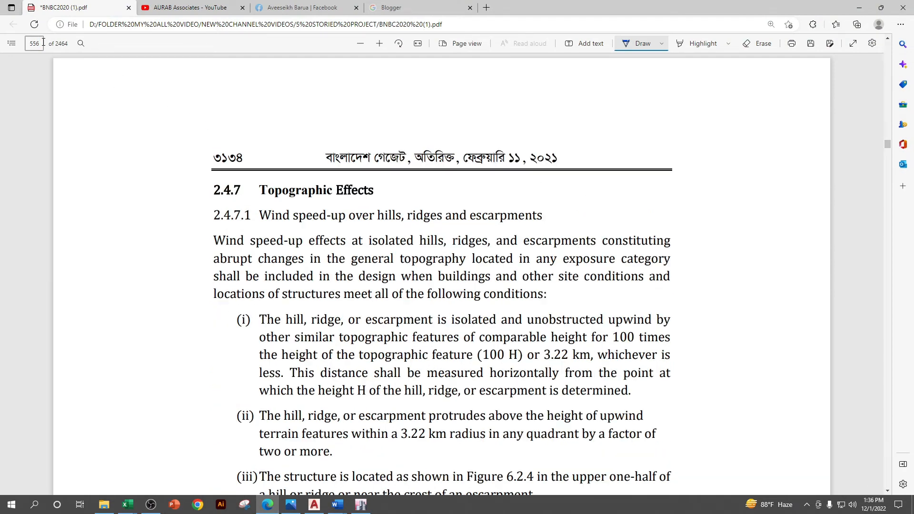
scroll(424, 380, "down", 5)
scroll(458, 309, "down", 2)
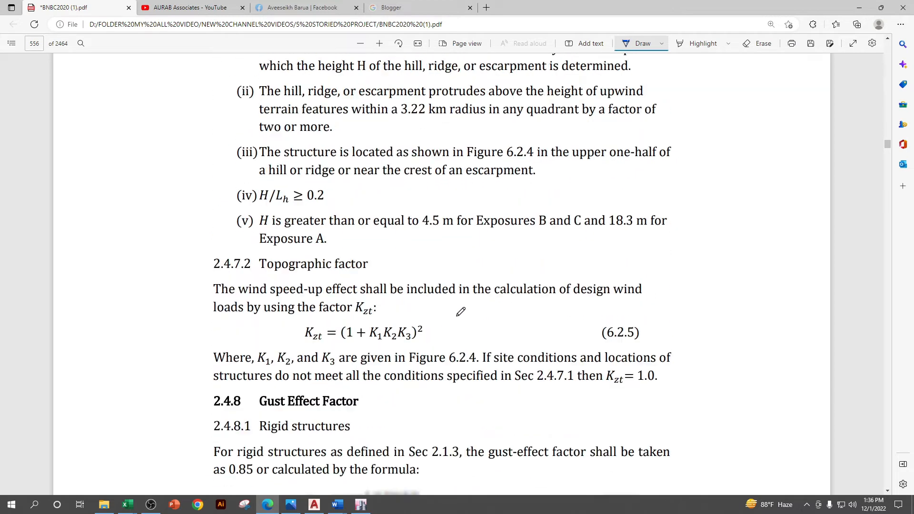
Underline the Kzt formula and Kzt = 1.0 in section 2.4.7.2, and return to the ASCE705W workbook
left_click_drag(611, 365, 656, 365)
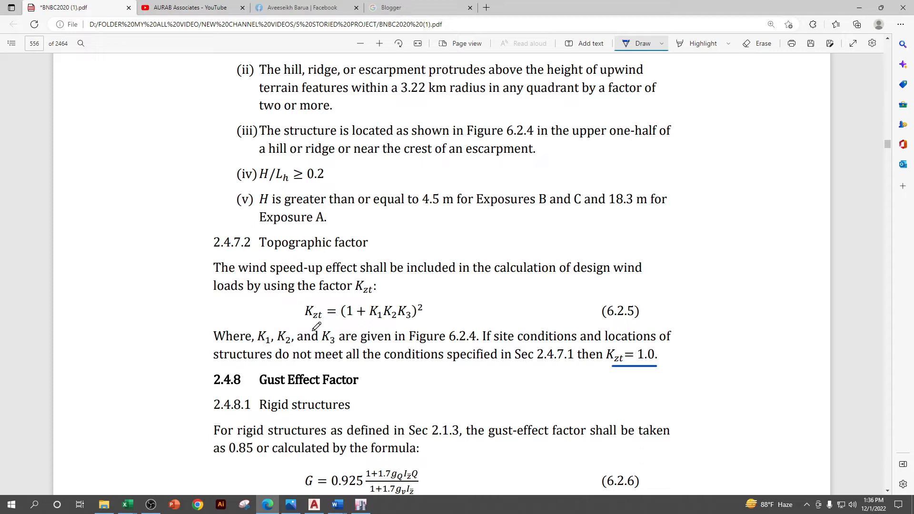
left_click_drag(298, 324, 472, 325)
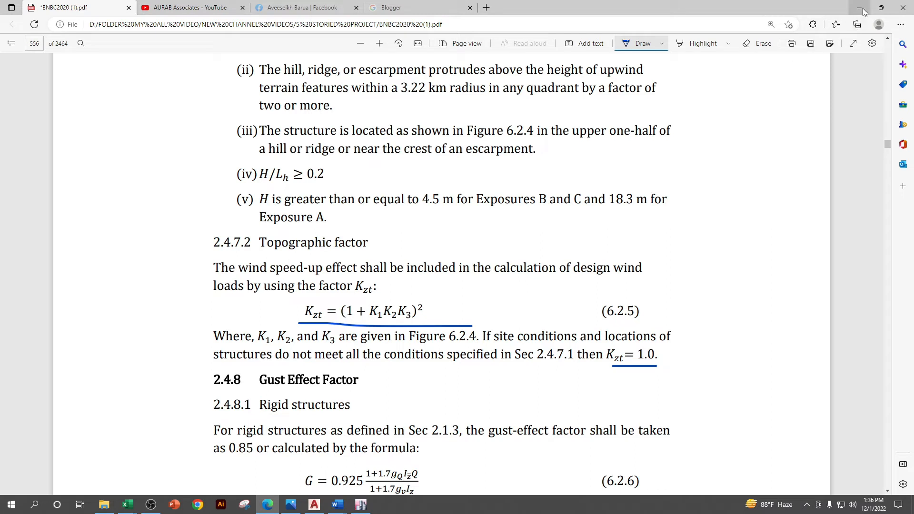
left_click_drag(602, 377, 681, 375)
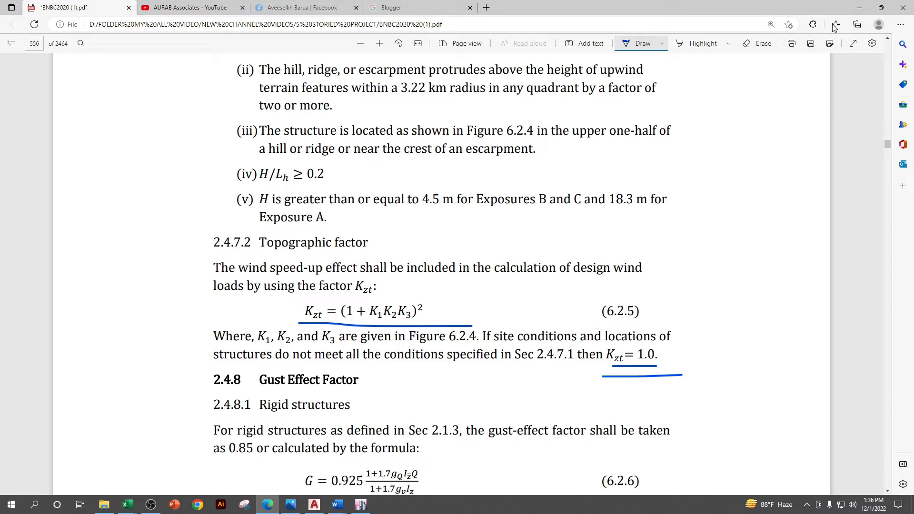
left_click(860, 6)
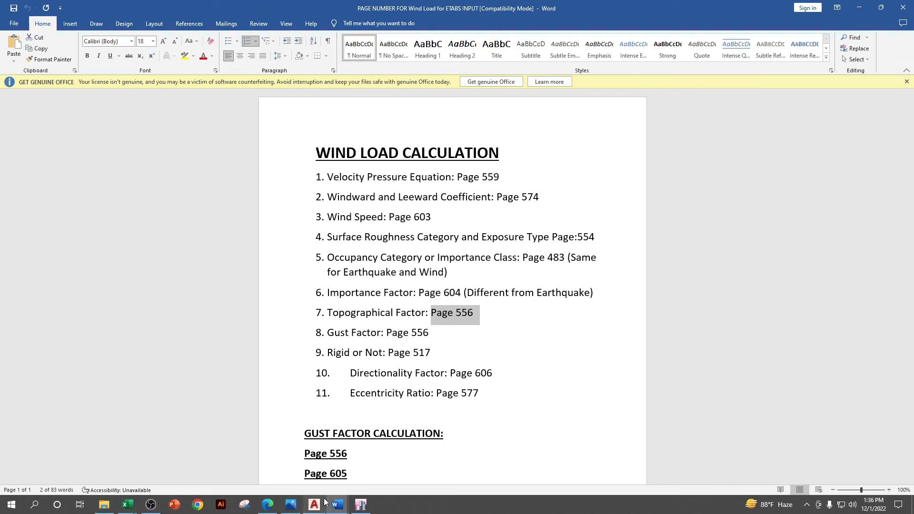
left_click(355, 507)
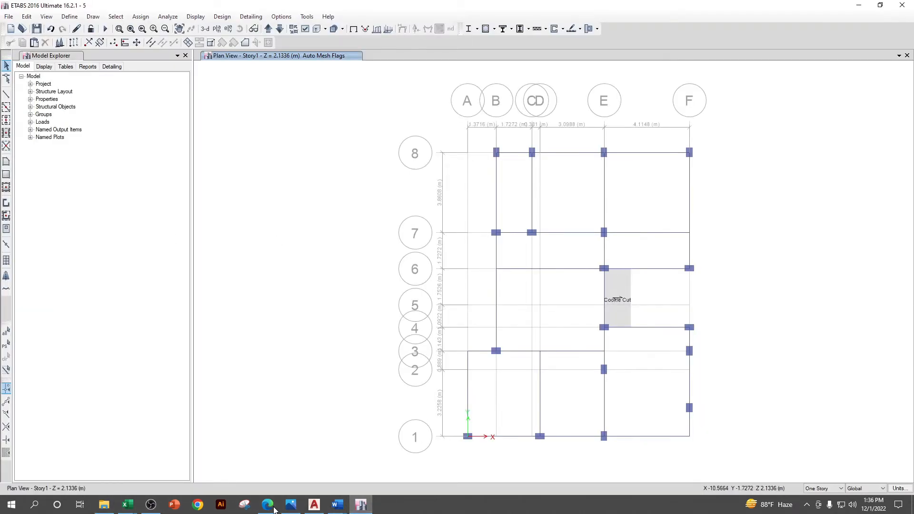
left_click(136, 506)
left_click(110, 471)
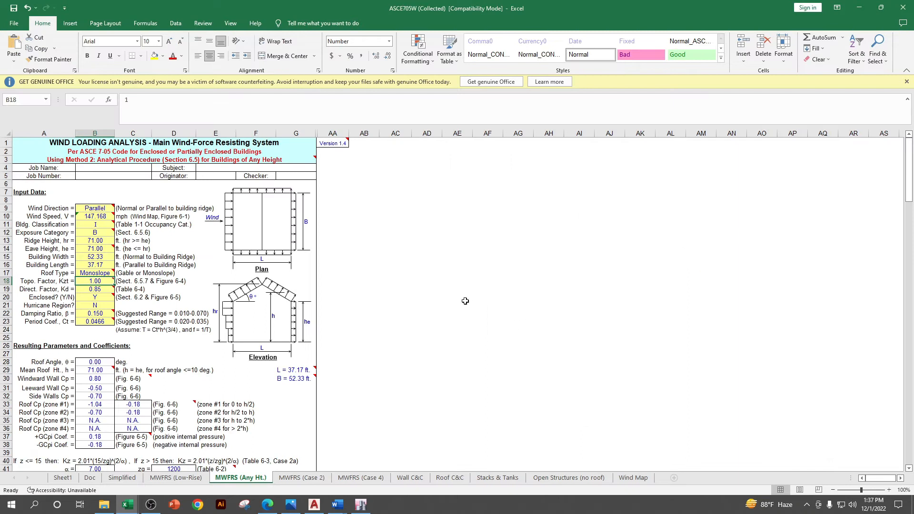
Look up the Directionality Factor's page in the Word page-number list and go to Table 6.2.12 on page 606 of the BNBC2020 PDF
left_click(104, 290)
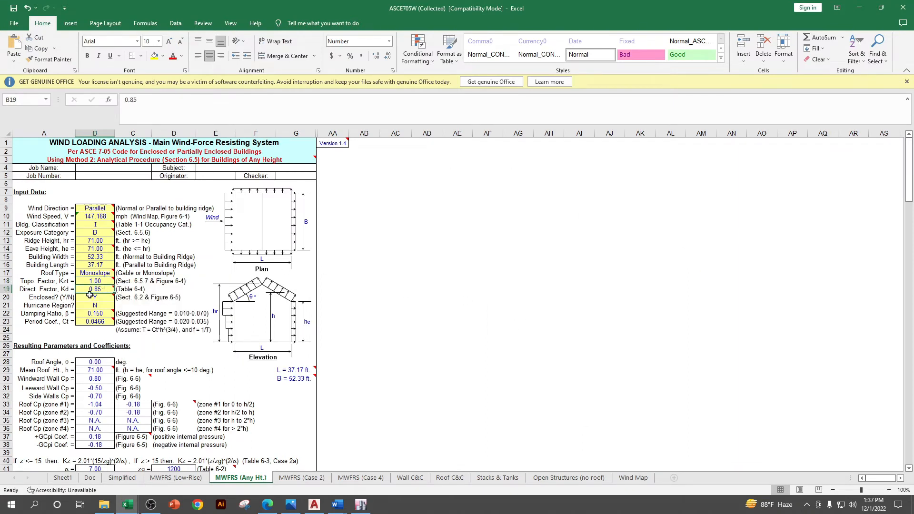
left_click(336, 504)
left_click(380, 457)
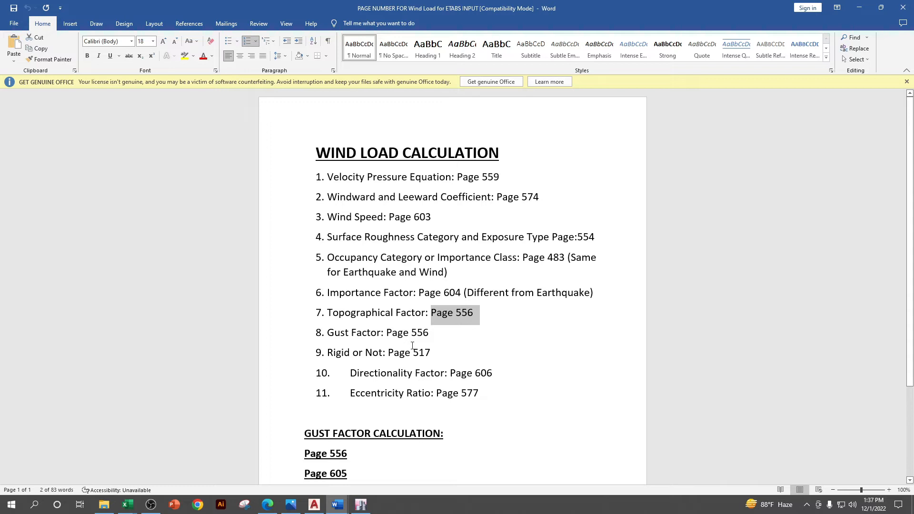
double_click(482, 373)
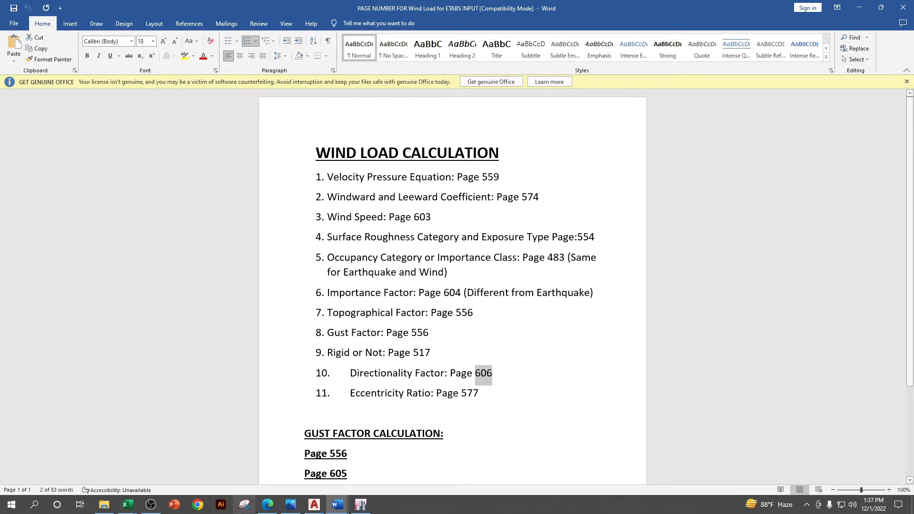
left_click(267, 504)
left_click(41, 42)
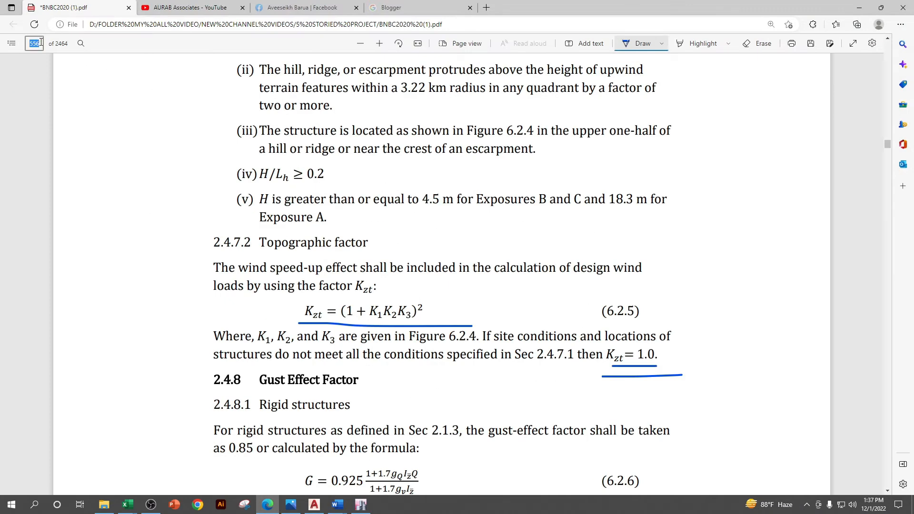
type("606")
key("Return")
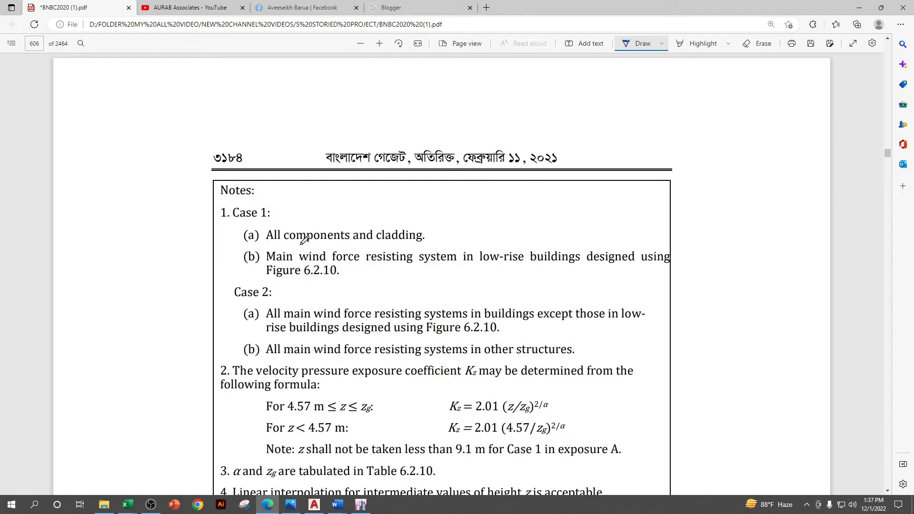
scroll(467, 328, "down", 8)
Mark Buildings, Main Wind Force Resisting System and its 0.85 directionality factor in Table 6.2.12, and return to the ASCE705W workbook
mouse_move(202, 233)
left_mouse_down()
mouse_move(219, 221)
mouse_move(252, 249)
mouse_move(317, 248)
left_mouse_up()
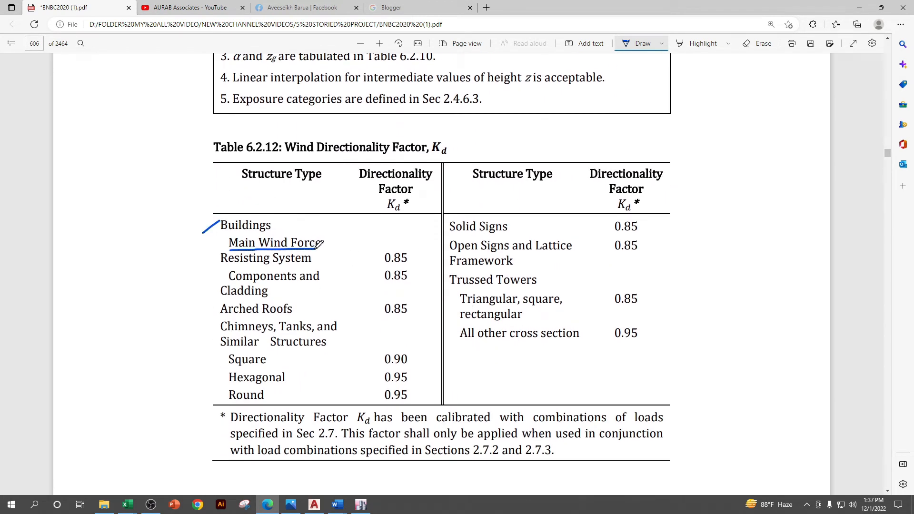
left_click_drag(217, 262, 284, 261)
left_click_drag(393, 267, 413, 267)
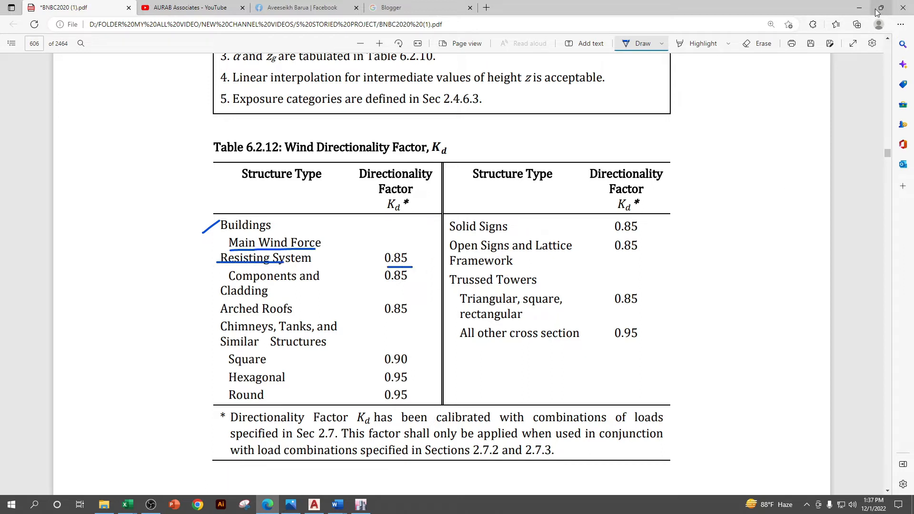
left_click(859, 7)
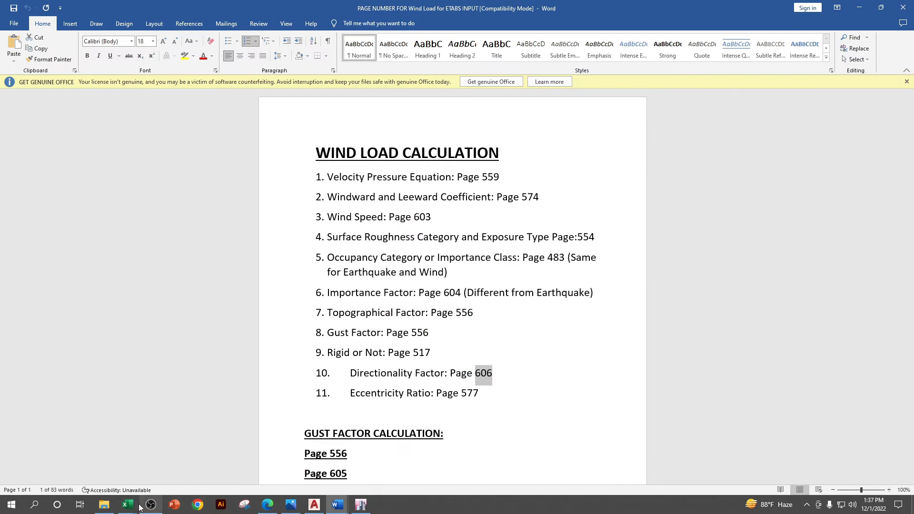
mouse_move(127, 505)
left_click(113, 462)
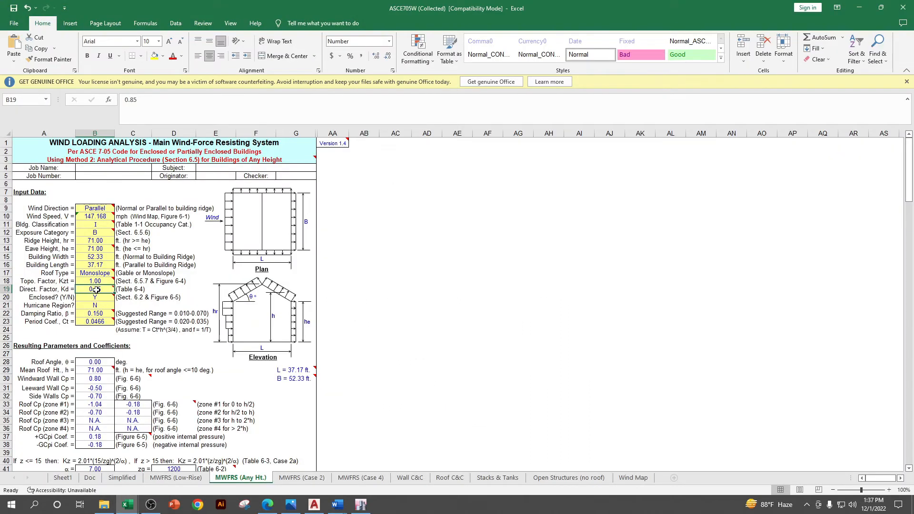
Select the Enclosed input, sketch a pitched roof outline beside Table 6.2.12 in the BNBC2020 PDF, and return to the workbook
left_click(97, 305)
left_click(98, 298)
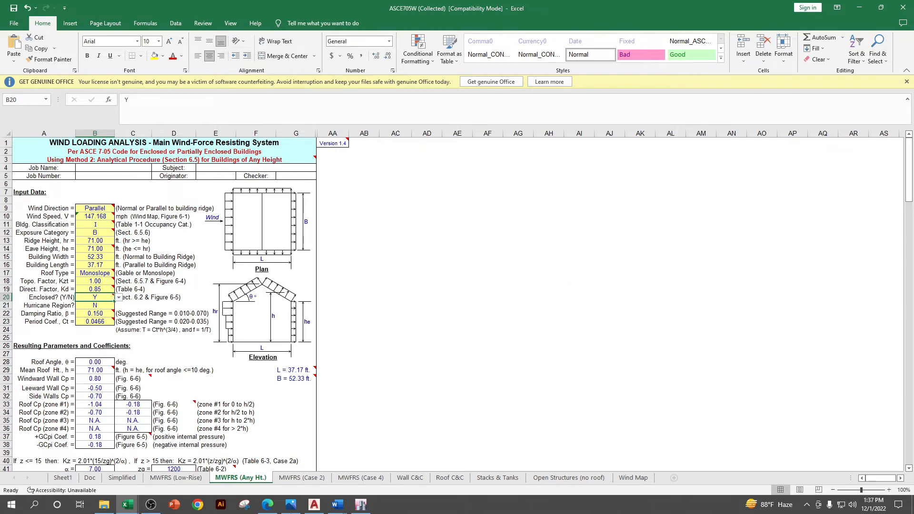
left_click(261, 505)
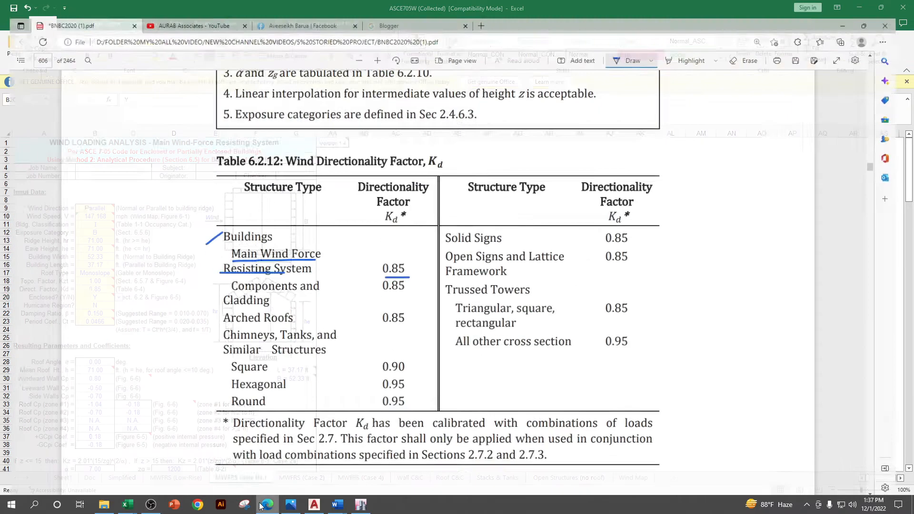
mouse_move(109, 224)
left_mouse_down()
mouse_move(86, 255)
mouse_move(129, 236)
left_mouse_up()
left_click_drag(168, 258, 110, 224)
left_click_drag(87, 254, 75, 268)
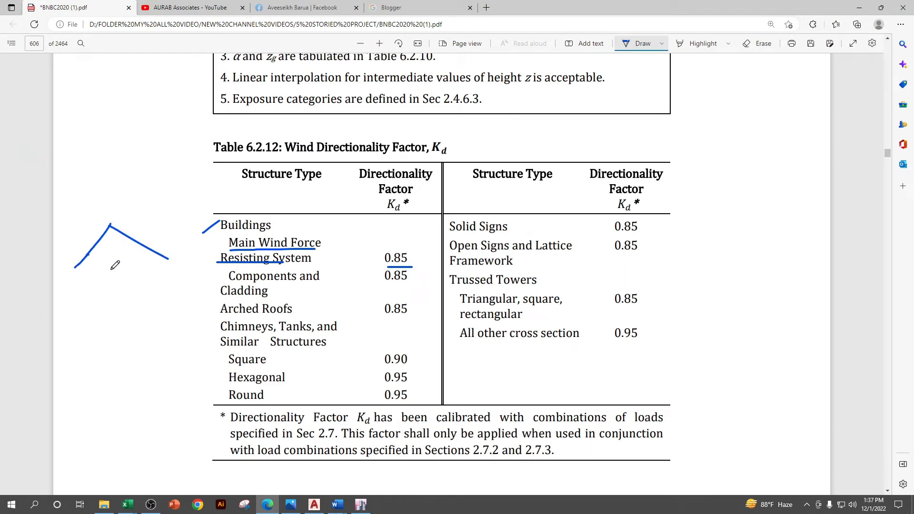
mouse_move(110, 224)
left_mouse_down()
mouse_move(184, 177)
mouse_move(224, 198)
mouse_move(181, 211)
left_mouse_up()
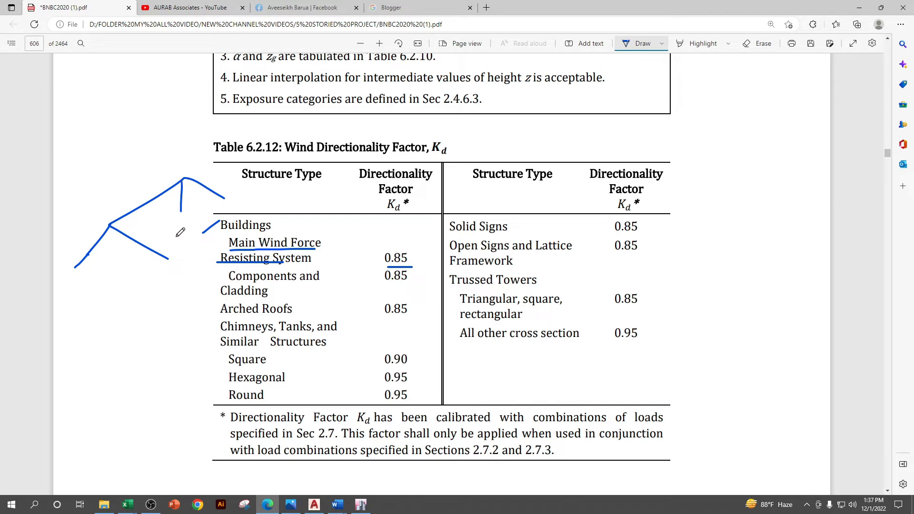
left_click(856, 9)
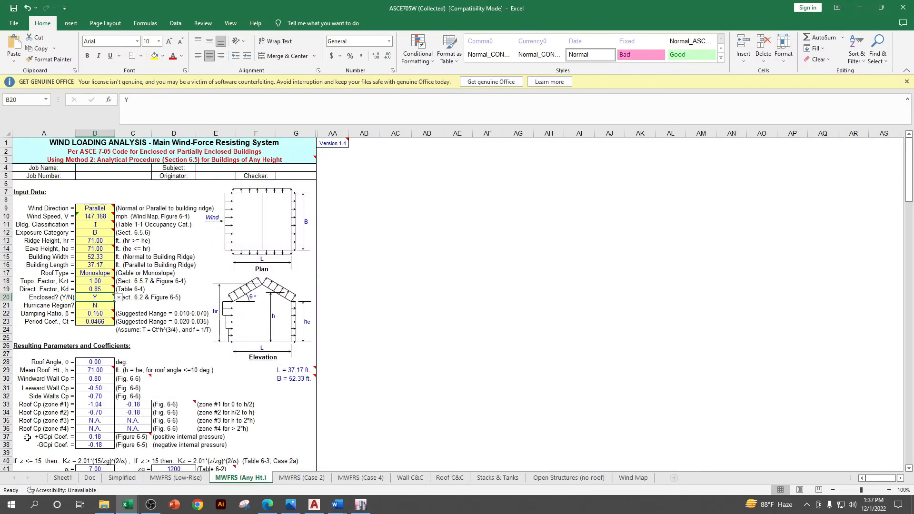
Check the Enclosed options, keeping Y, and set Hurricane Region to Y
left_click(119, 297)
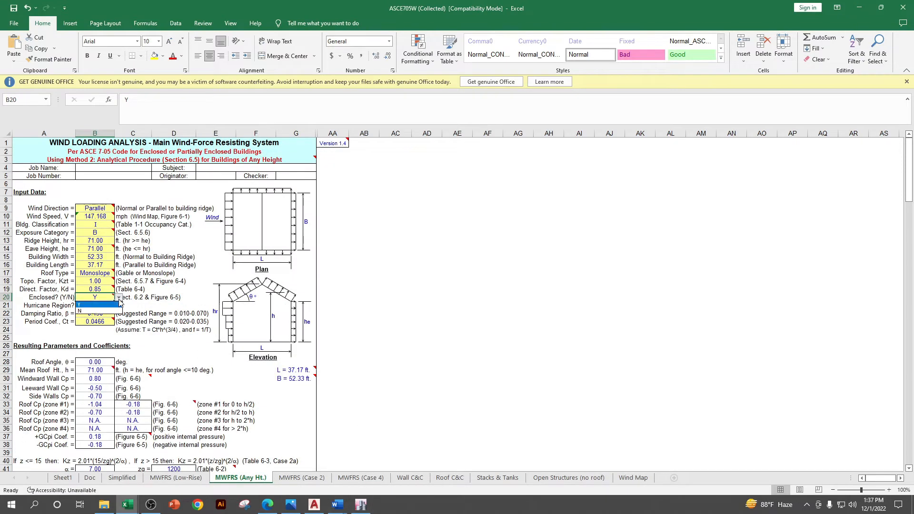
mouse_move(108, 298)
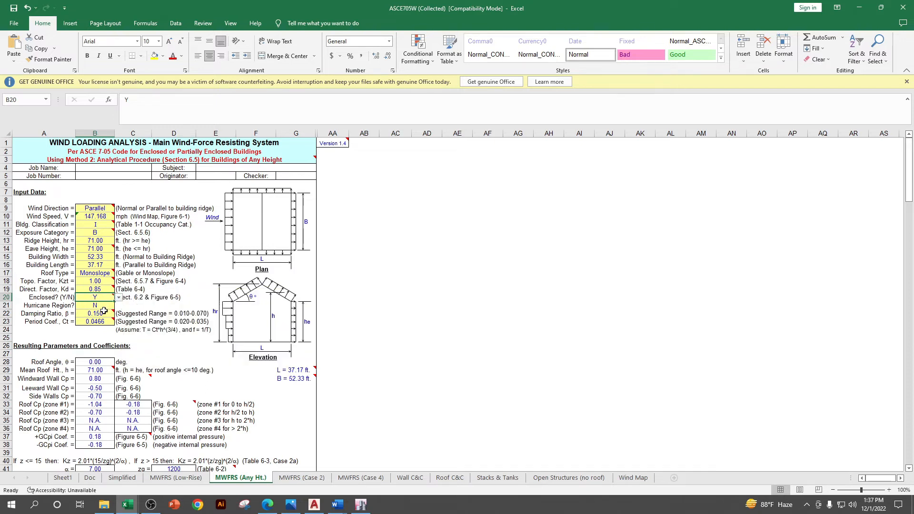
left_click(106, 307)
left_click(119, 305)
left_click(99, 313)
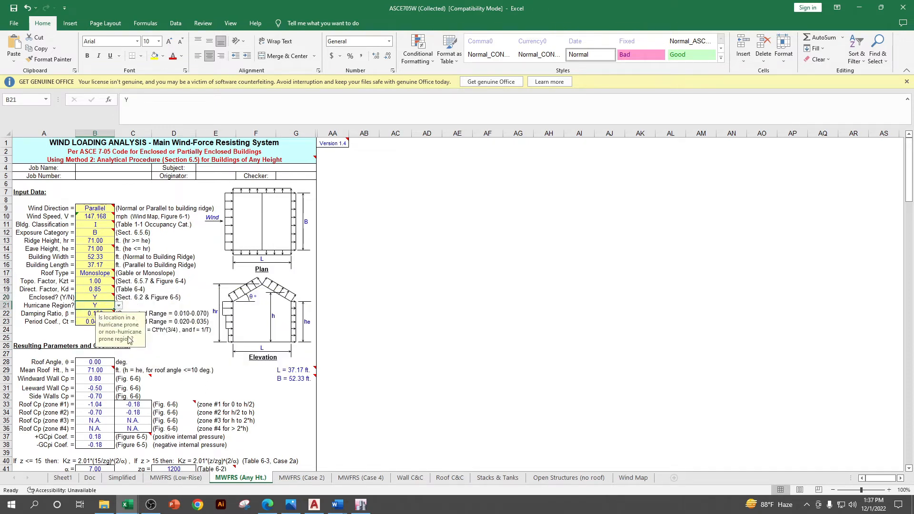
left_click(161, 299)
Select the Damping Ratio input, mark the .15 factor in the Word EQ calculation's minimum Sa formula, and return to the ASCE705W workbook
left_click(98, 314)
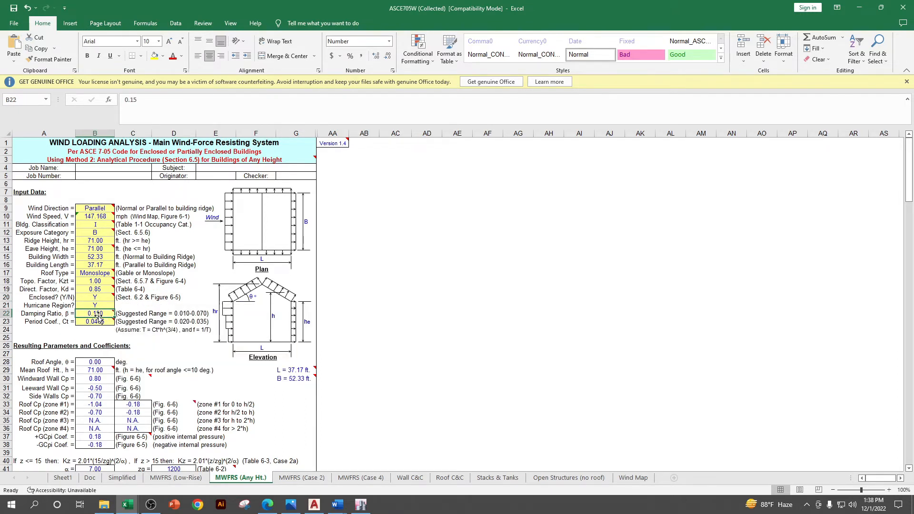
mouse_move(101, 313)
mouse_move(336, 505)
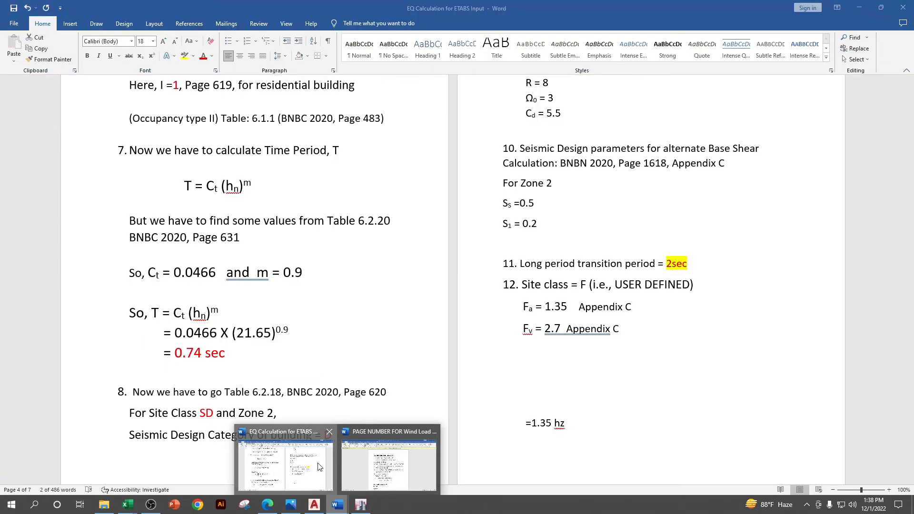
left_click(318, 465)
scroll(542, 333, "down", 10)
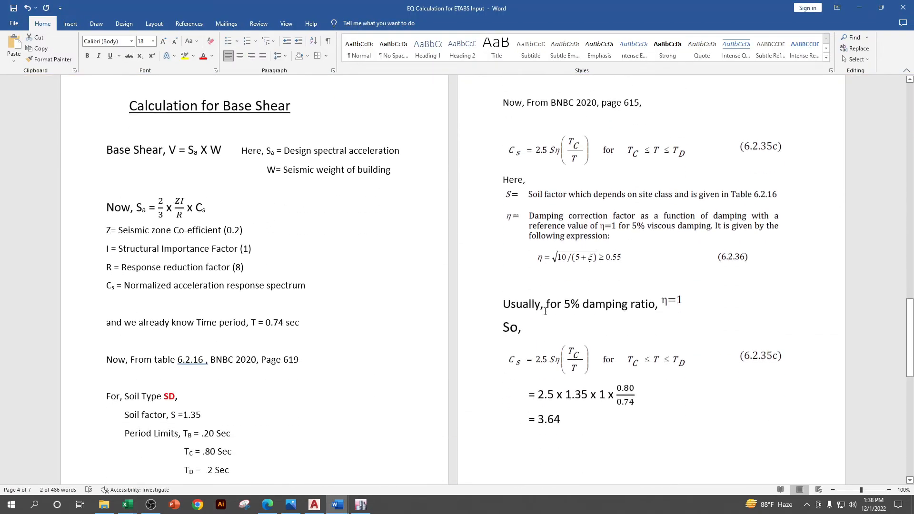
scroll(544, 311, "down", 15)
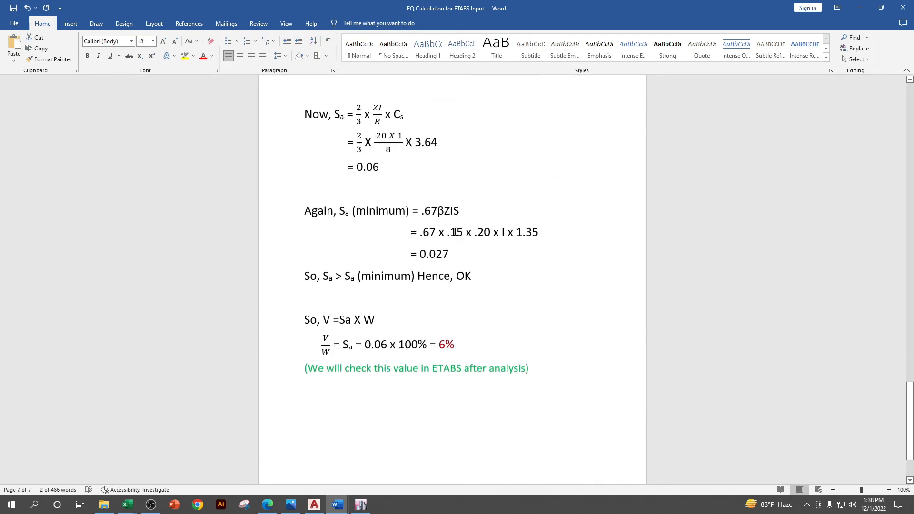
left_click_drag(447, 233, 466, 233)
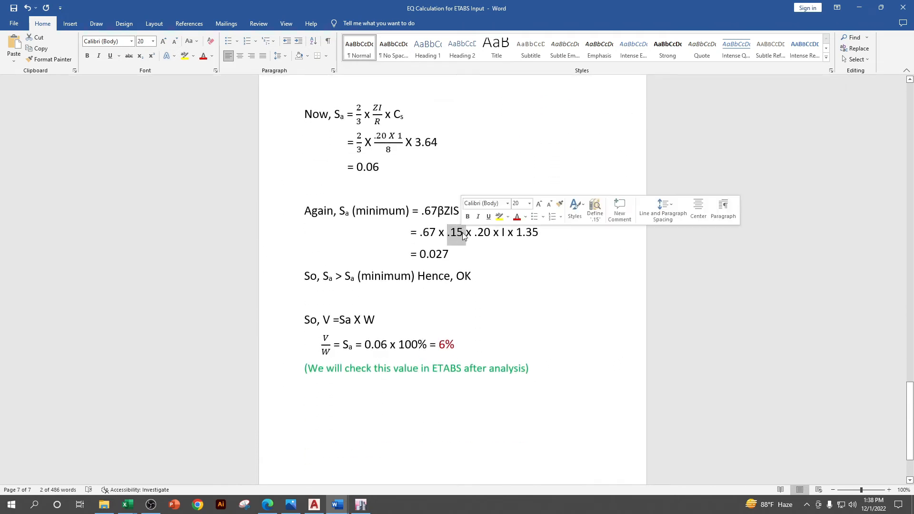
left_click(127, 506)
left_click(106, 471)
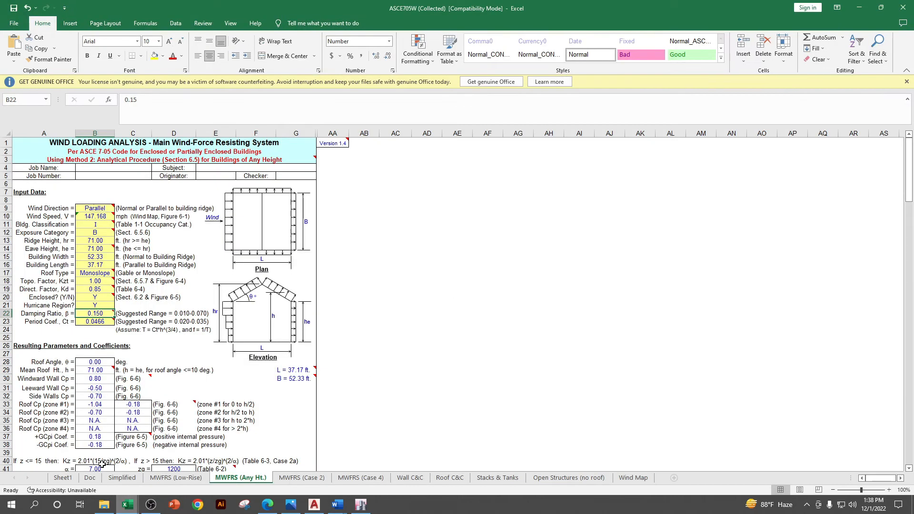
Select the Period Coefficient input, mark the Ct value 0.0466 in the EQ calculation's time period section, and return to the workbook
left_click(99, 323)
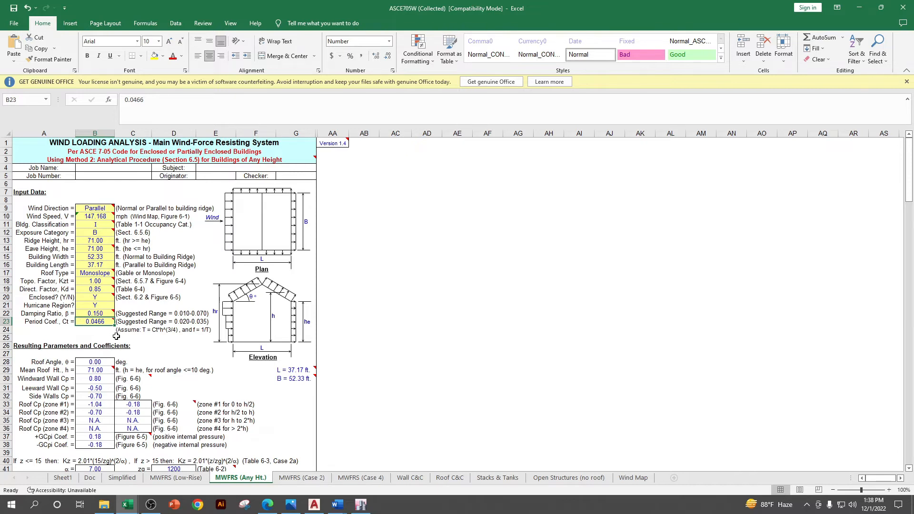
mouse_move(337, 504)
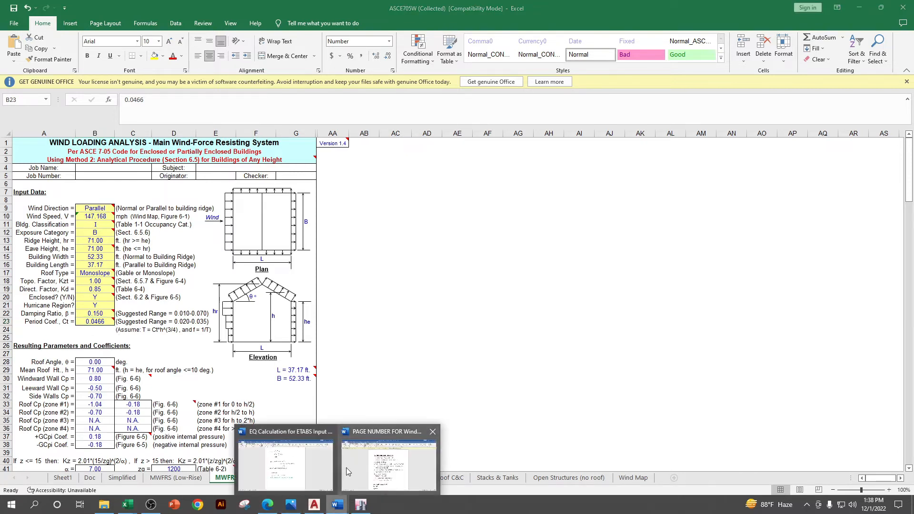
left_click(323, 468)
scroll(426, 282, "up", 1)
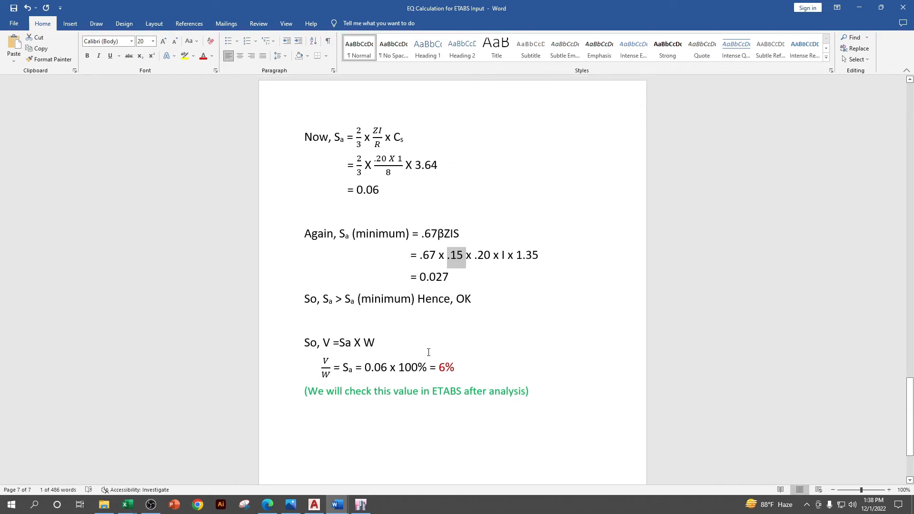
scroll(428, 352, "up", 10)
scroll(433, 334, "up", 10)
scroll(254, 232, "up", 1)
left_click_drag(174, 225, 225, 226)
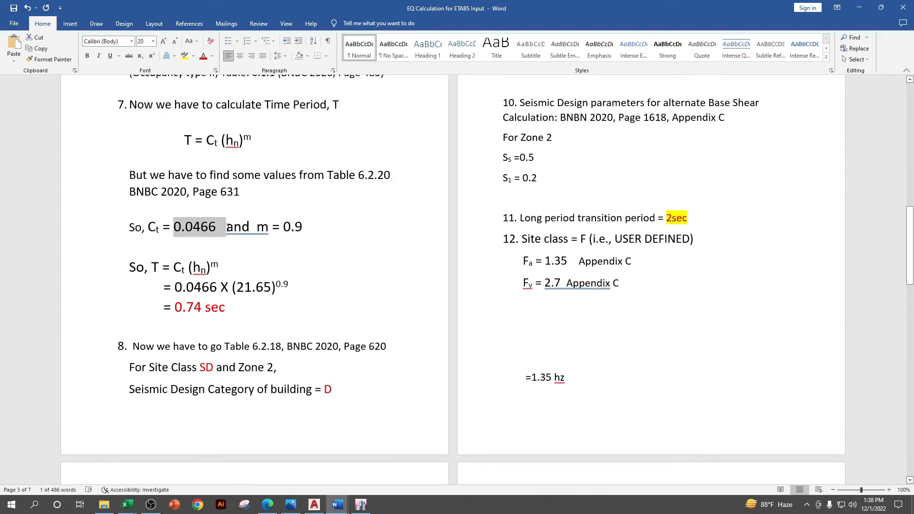
left_click(859, 8)
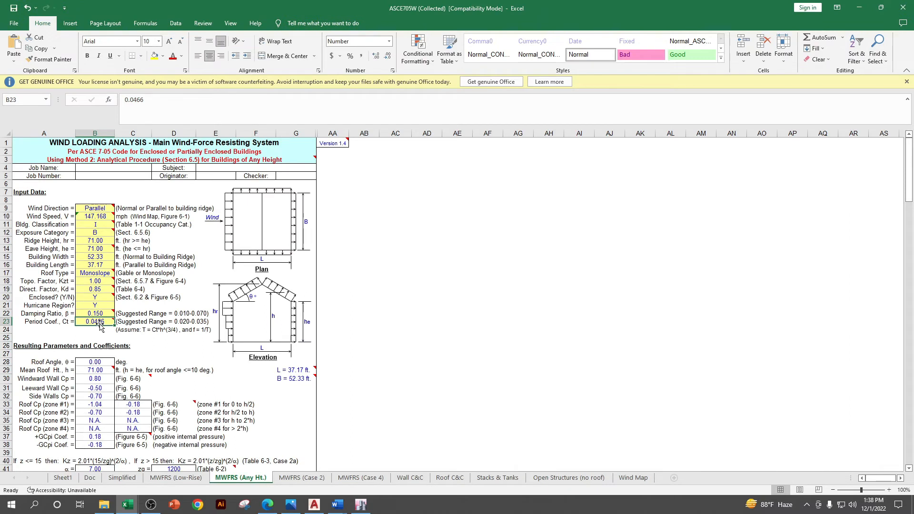
Set the approximate fundamental period T in the flexible building gust factor calculation to 0.74 and go back to the resulting parameters
left_click(392, 337)
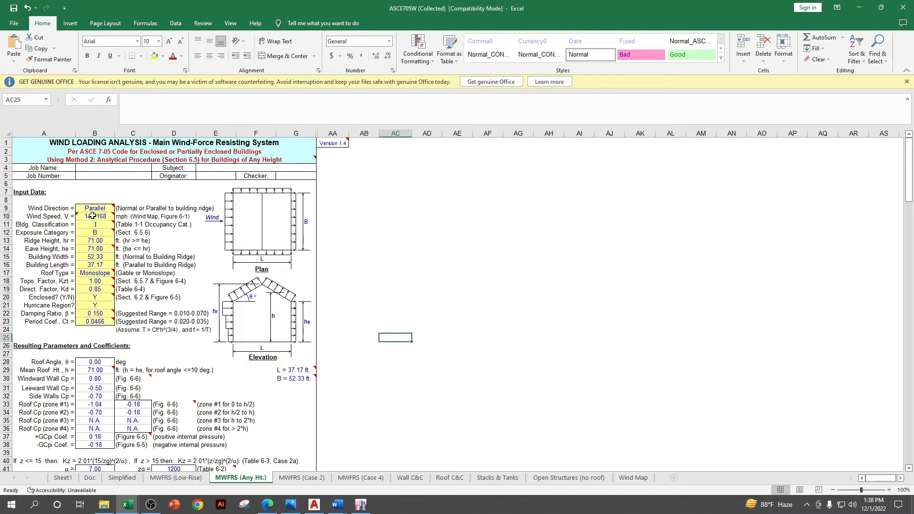
scroll(244, 327, "down", 20)
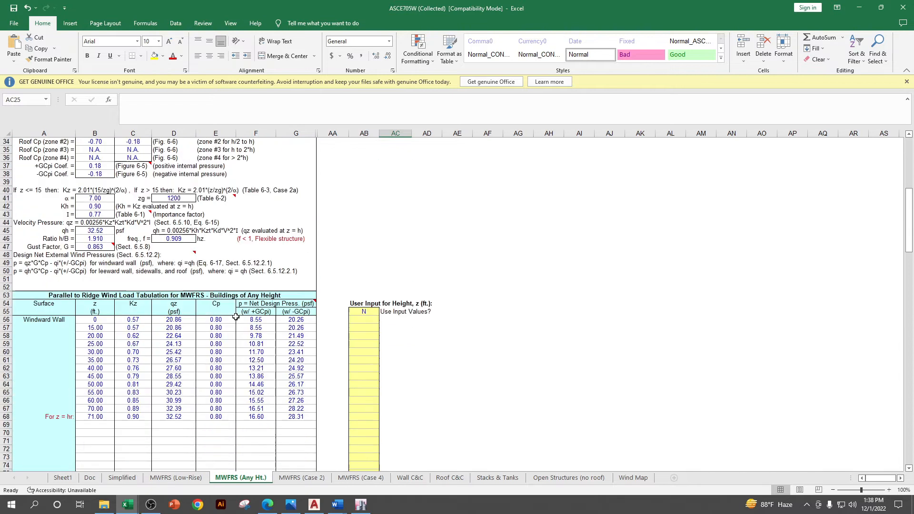
scroll(236, 314, "down", 16)
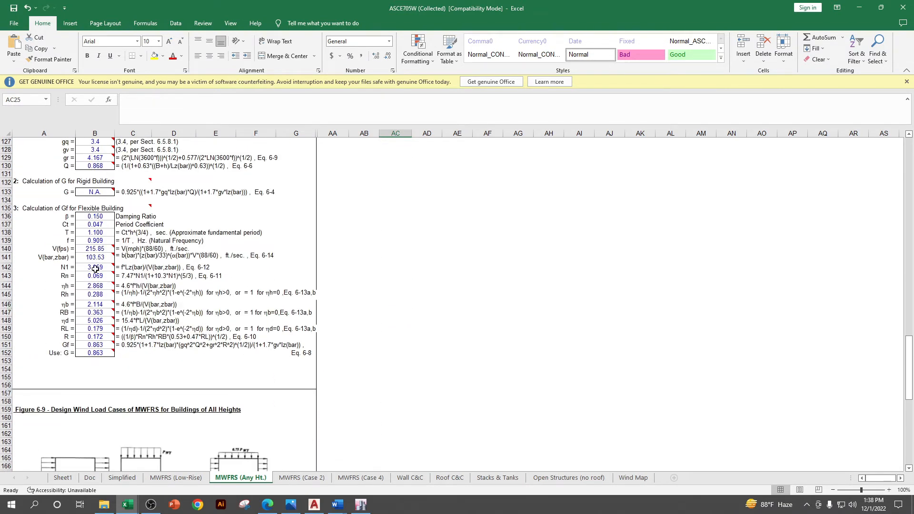
left_click(99, 233)
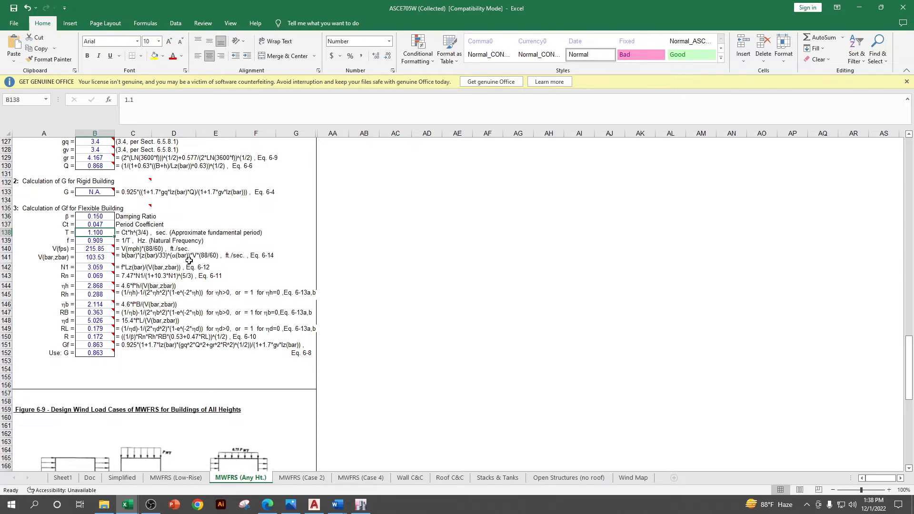
type(".")
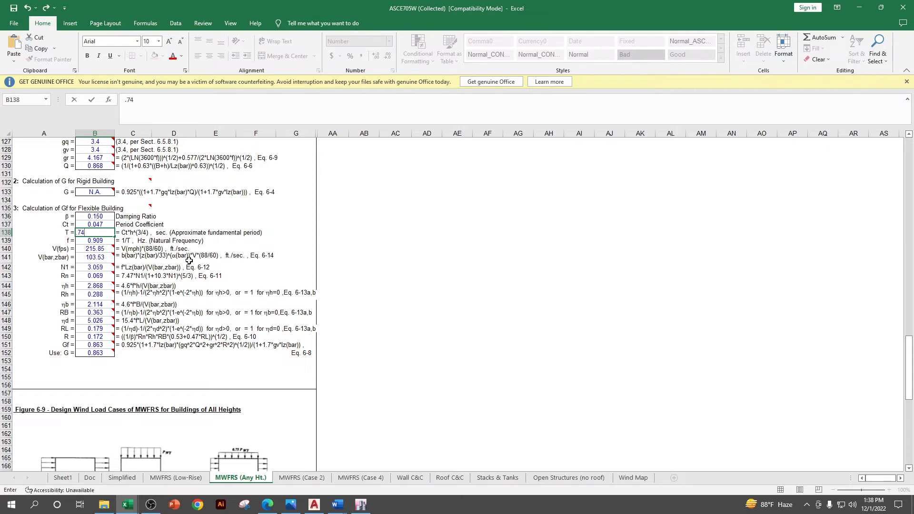
type("74")
key("Return")
scroll(242, 297, "up", 20)
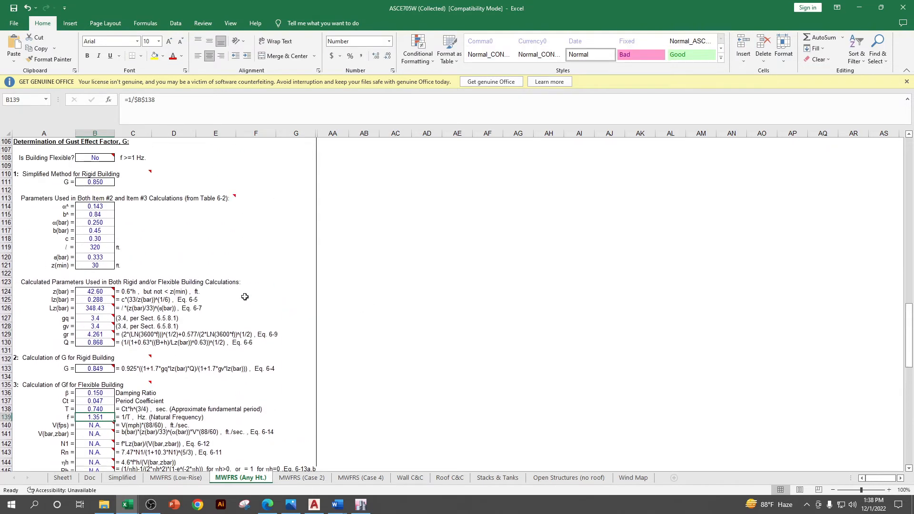
scroll(237, 297, "up", 12)
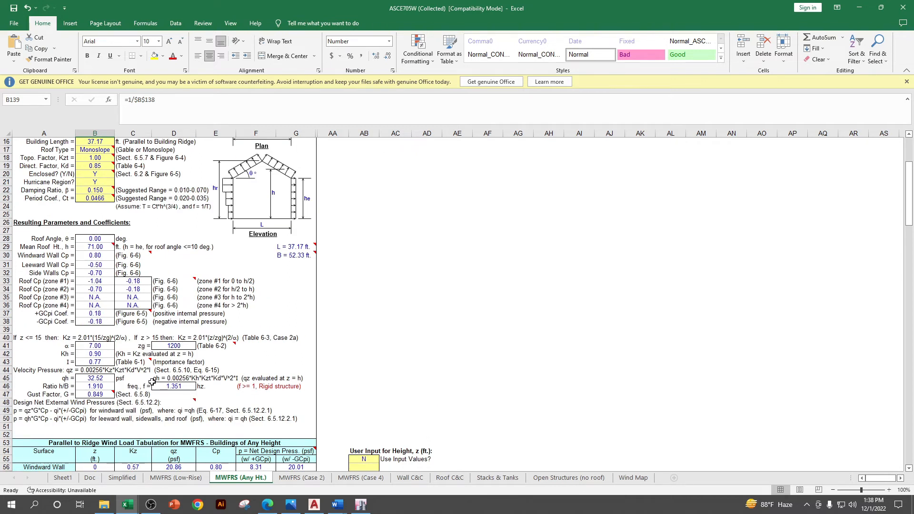
Switch to ETABS and add load patterns wind x and wind y, both of type Wind with ASCE 7-05 auto lateral load
left_click(361, 506)
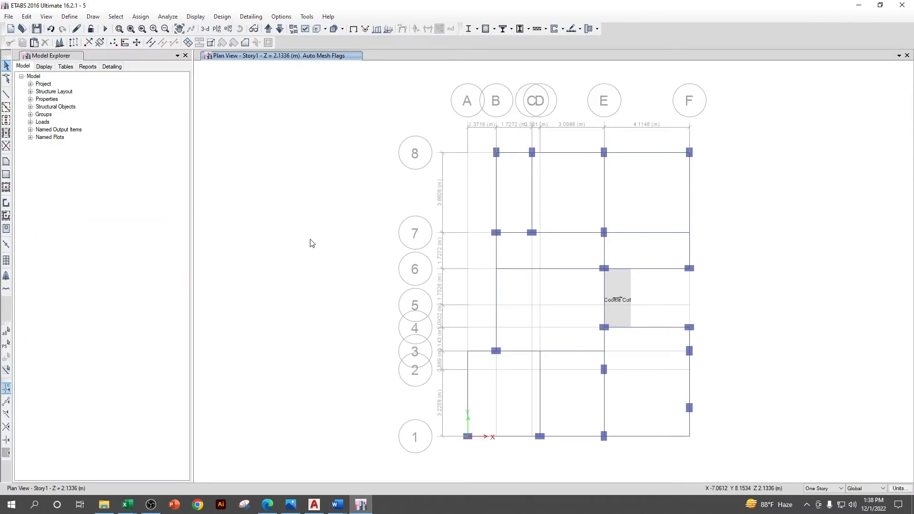
left_click(70, 16)
left_click(89, 210)
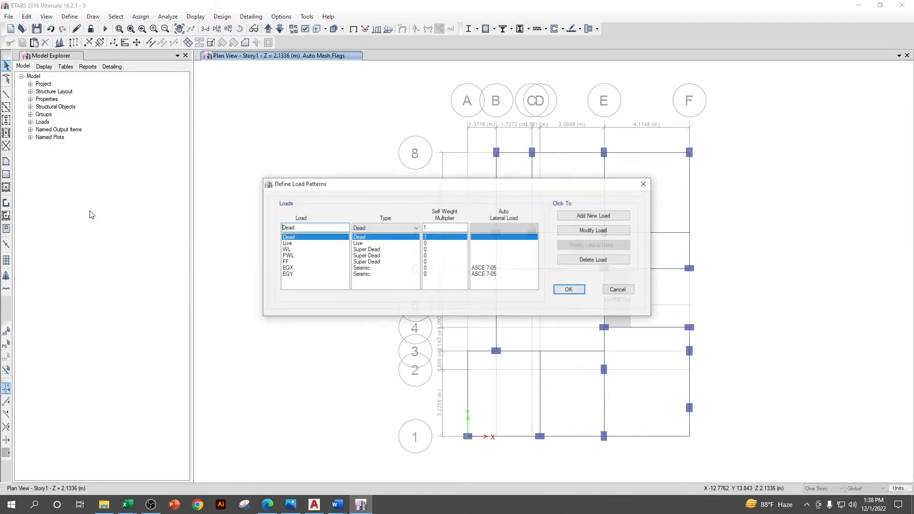
left_click_drag(332, 227, 172, 230)
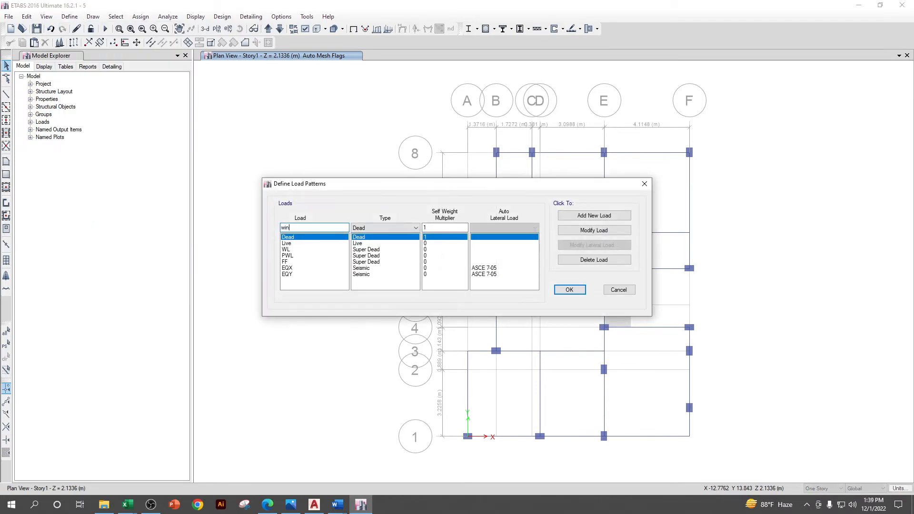
left_click(401, 230)
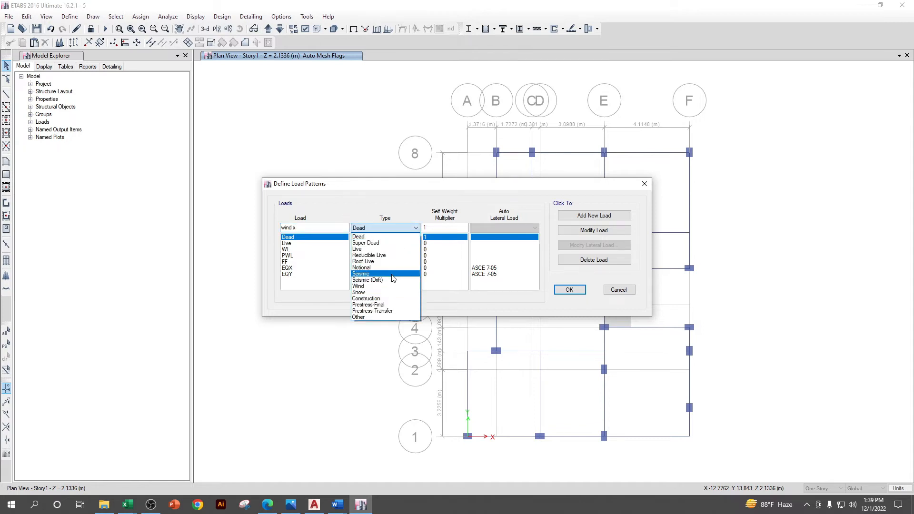
left_click(366, 286)
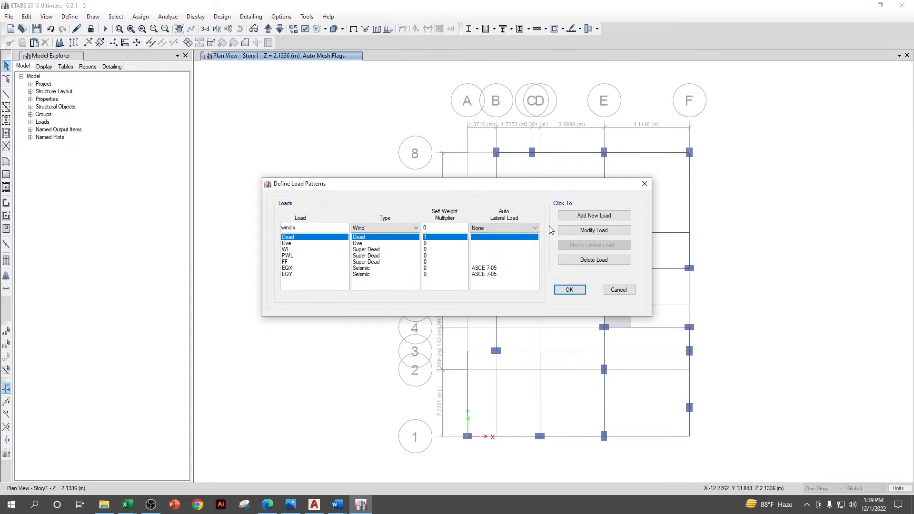
left_click(533, 227)
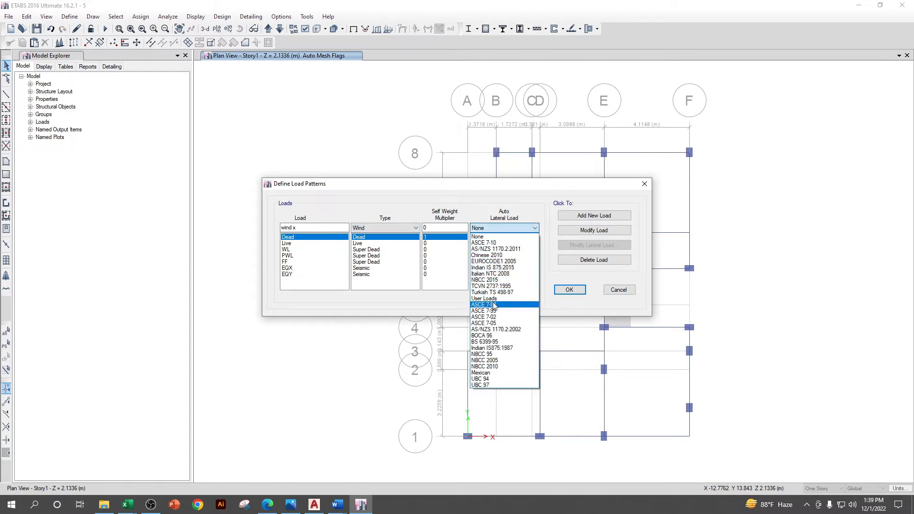
left_click(485, 322)
left_click(594, 215)
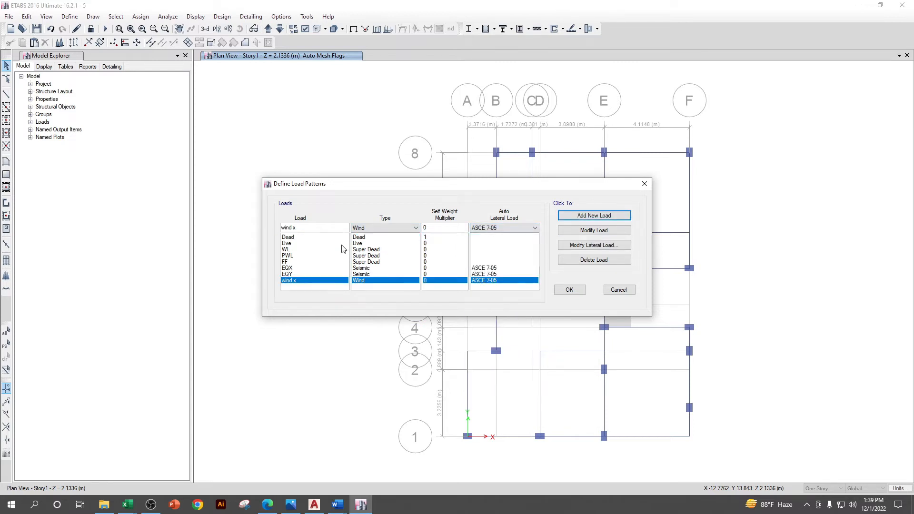
left_click(335, 227)
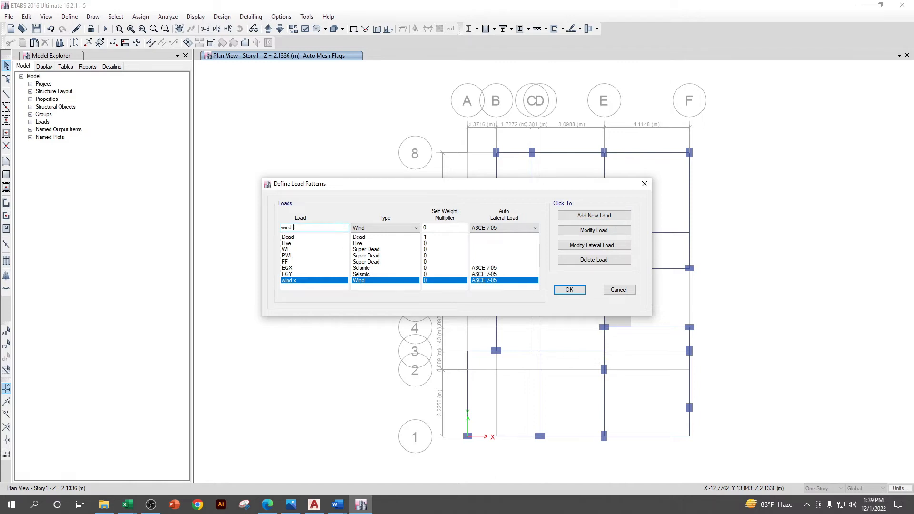
left_click(594, 215)
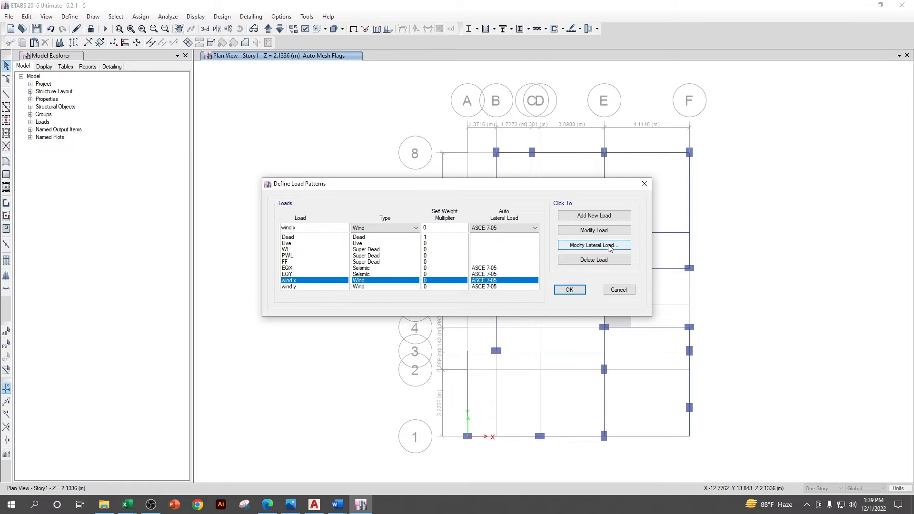
Open the wind x lateral load settings and make the wind pressure coefficients User Specified, keeping 0.8 windward and 0.5 leeward
left_click(593, 245)
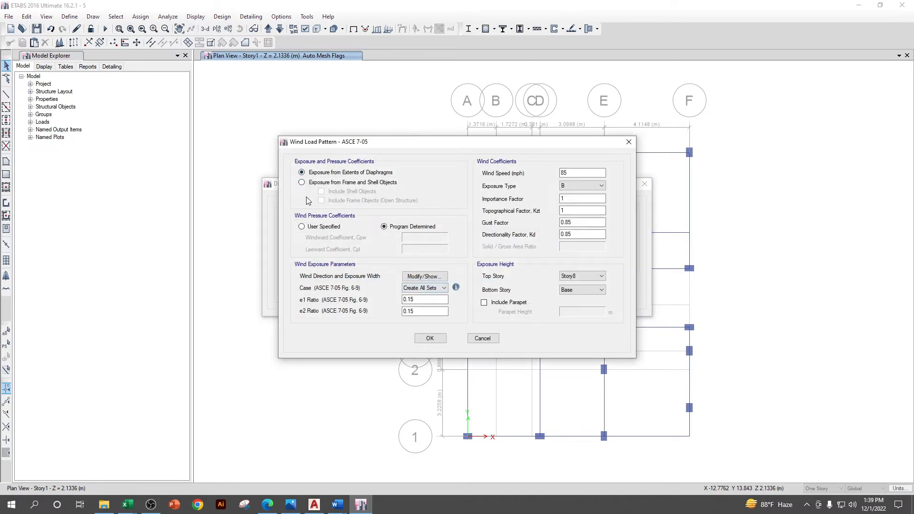
left_click(301, 226)
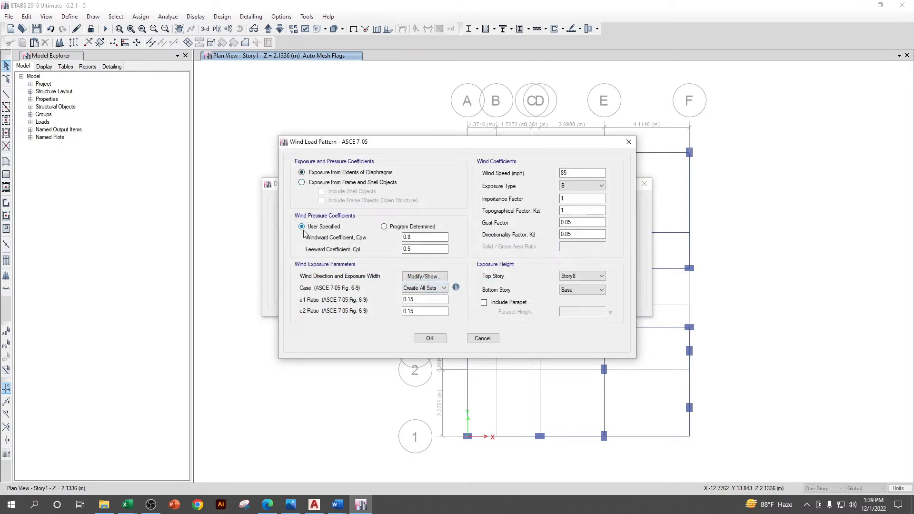
key("Tab")
key("Tab")
Check the Windward Wall Cp and Leeward Wall Cp in the ASCE705W workbook and return to the ETABS wind load settings
mouse_move(130, 505)
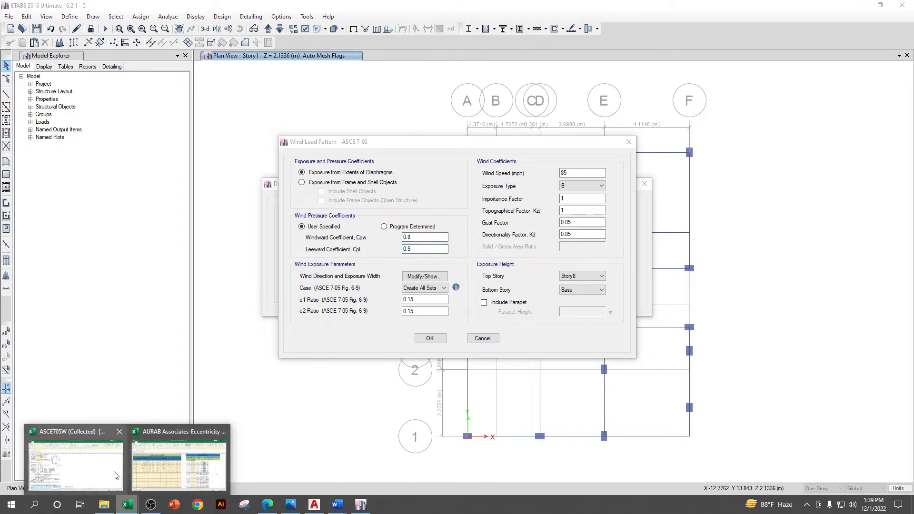
left_click(185, 443)
left_click(109, 257)
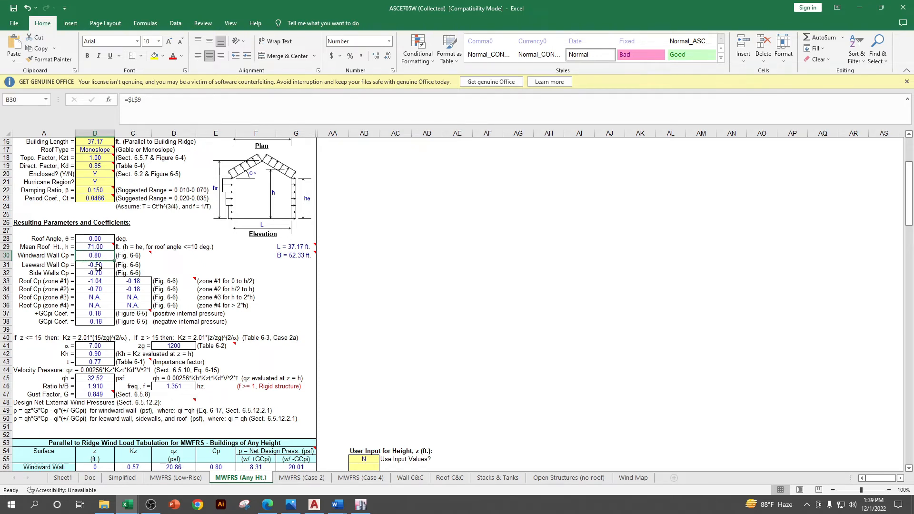
left_click(97, 267)
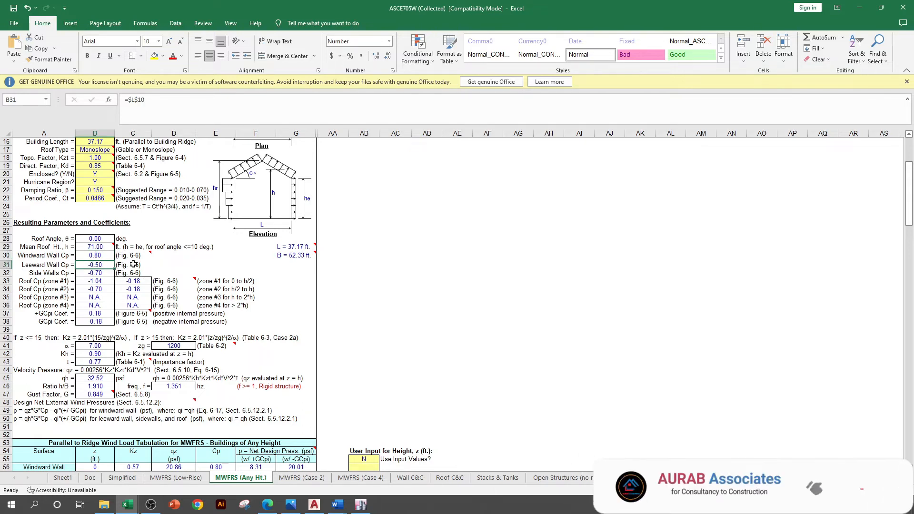
scroll(134, 264, "up", 3)
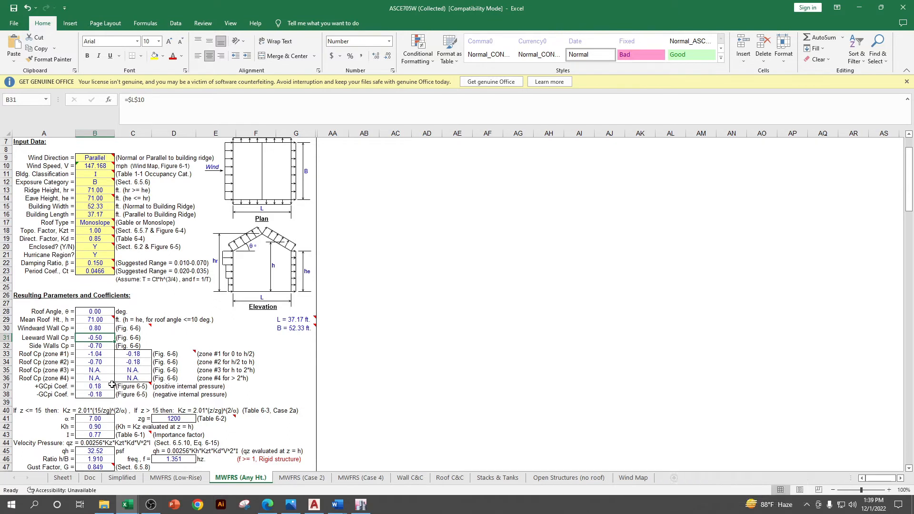
key("End")
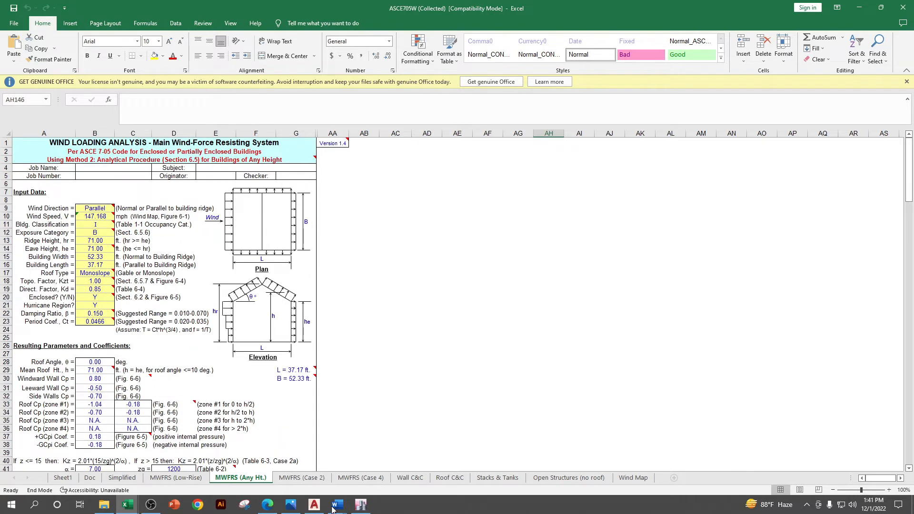
left_click(360, 504)
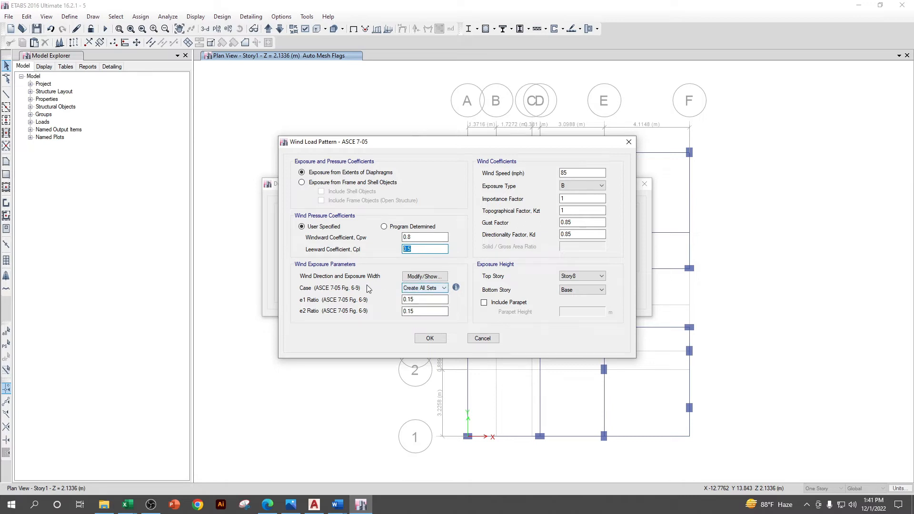
Return to the ASCE705W workbook and open the Wind Direction options
left_click(127, 504)
left_click(51, 465)
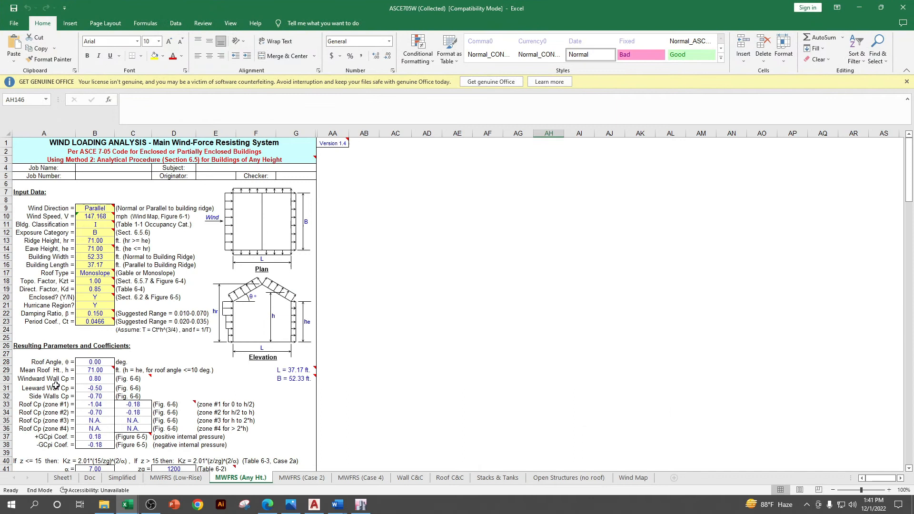
left_click(117, 215)
left_click(119, 208)
left_click(107, 209)
left_click(119, 208)
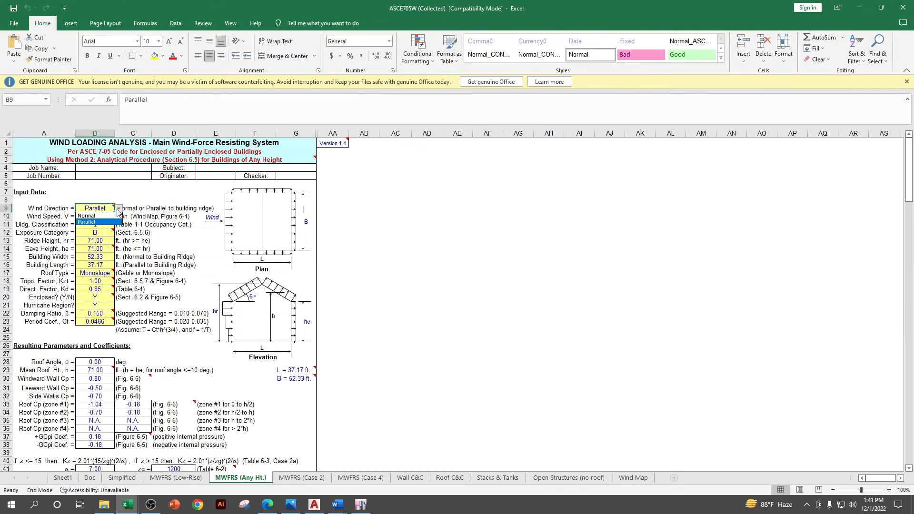
Set the wind direction to Normal in the MWFRS (Any Ht.) worksheet and check the windward and leeward wall Cp values
left_click(95, 216)
left_click(419, 255)
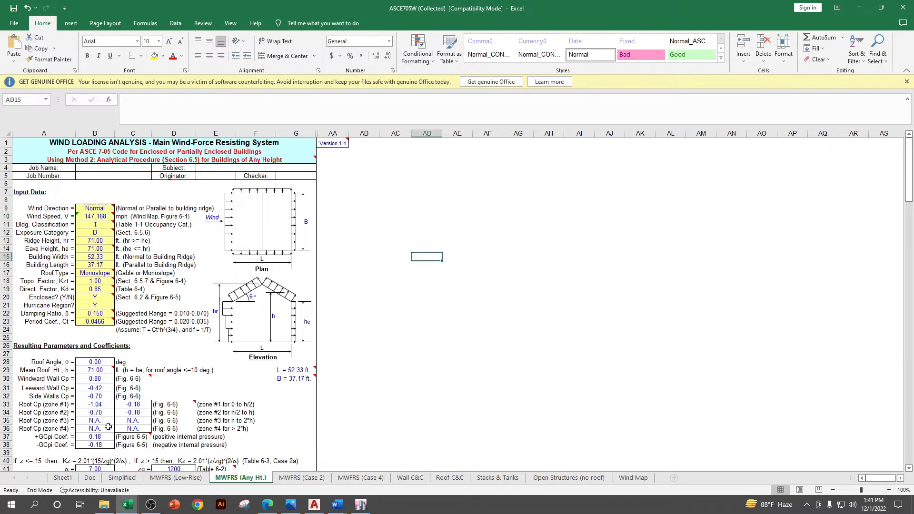
left_click(103, 388)
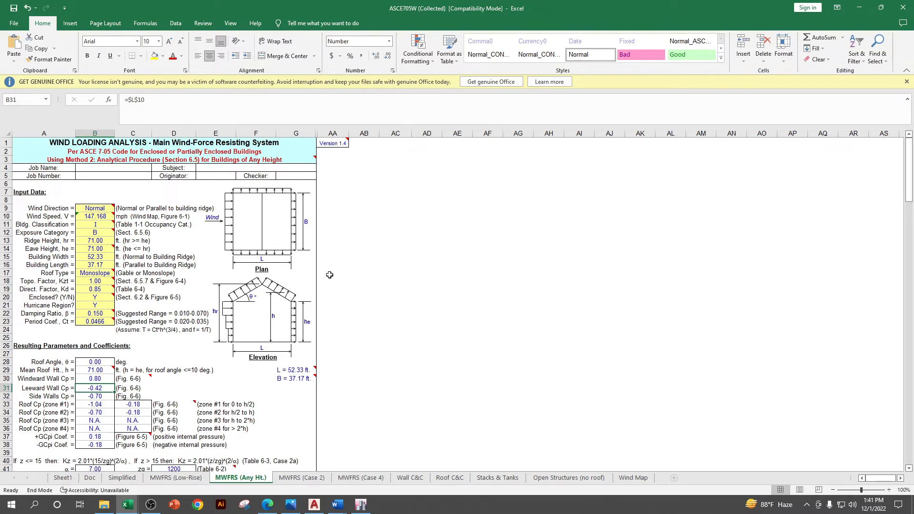
scroll(146, 353, "down", 2)
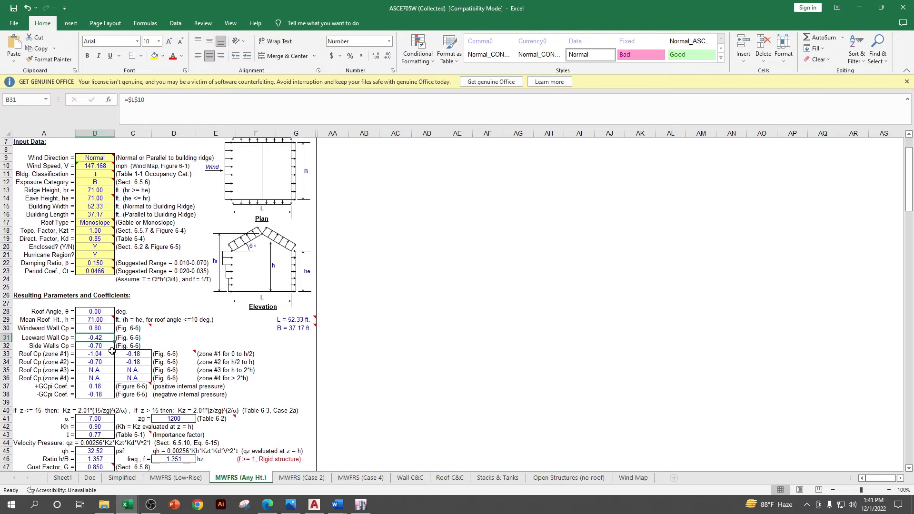
left_click(104, 329)
left_click(859, 8)
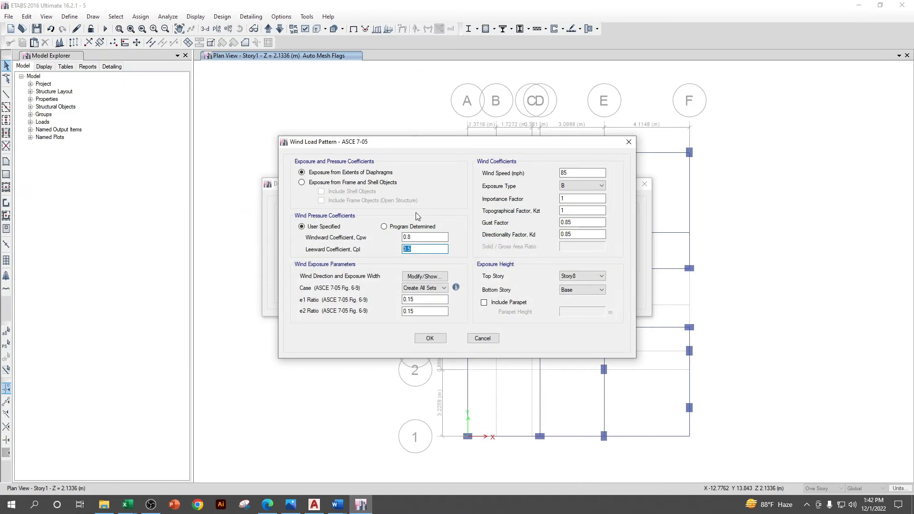
In the ETABS wind load pattern, set the leeward coefficient to .42, the e1 ratio to .14 and the e2 ratio to .06
double_click(428, 249)
left_click_drag(423, 300, 313, 300)
type(".")
left_click_drag(432, 311, 337, 316)
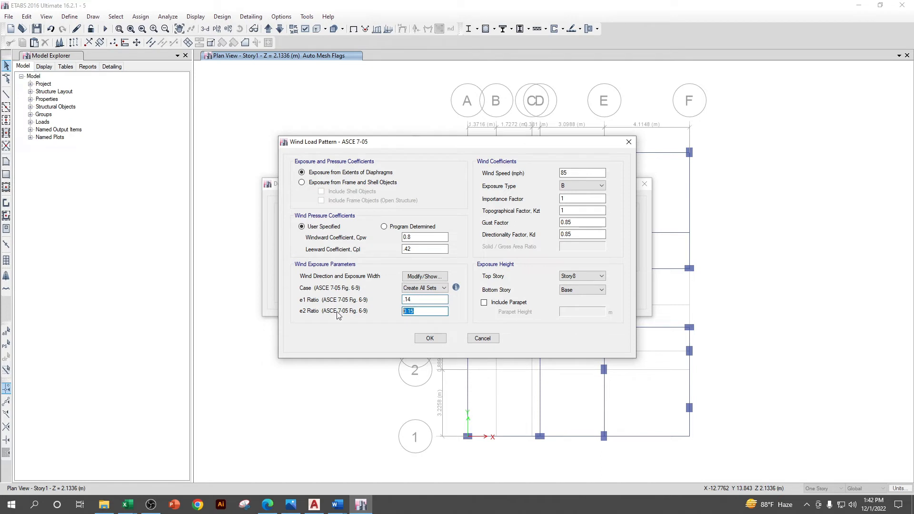
type(".06")
Set the wind speed to 148 mph and keep exposure type B for the wind load pattern
left_click(580, 173)
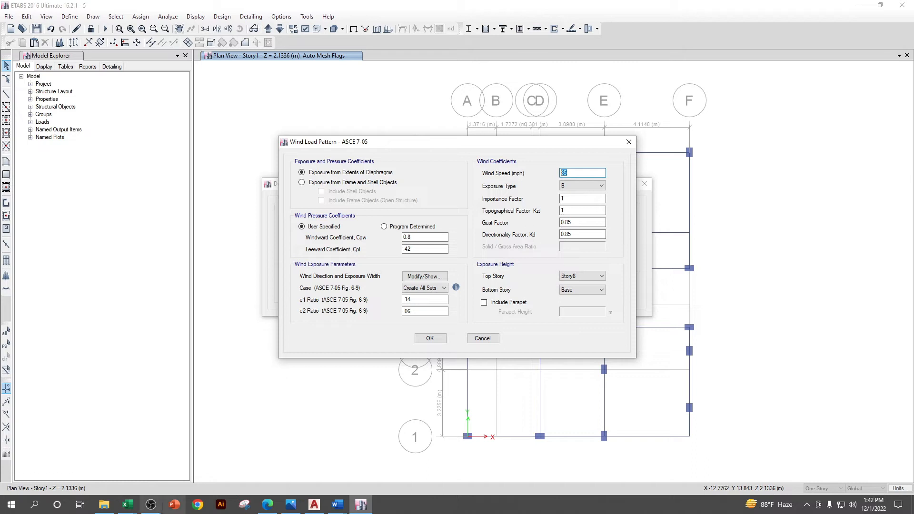
left_click(127, 505)
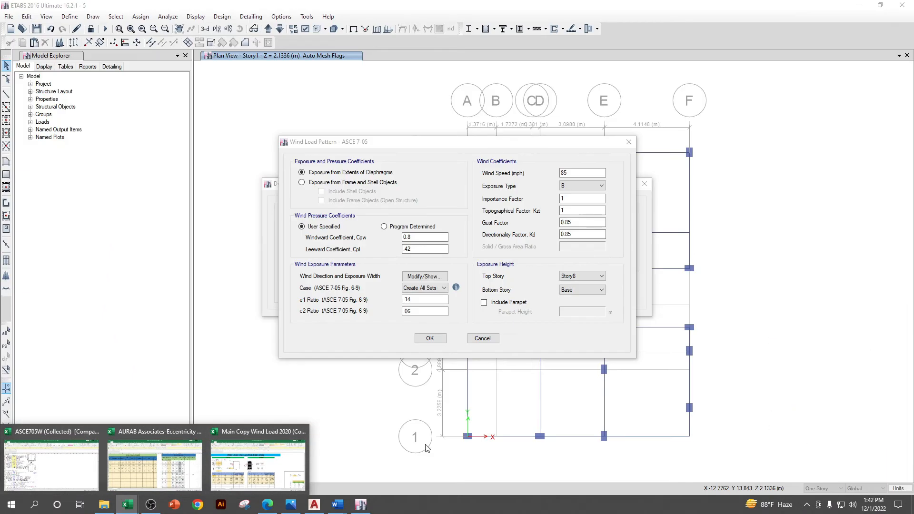
left_click(360, 505)
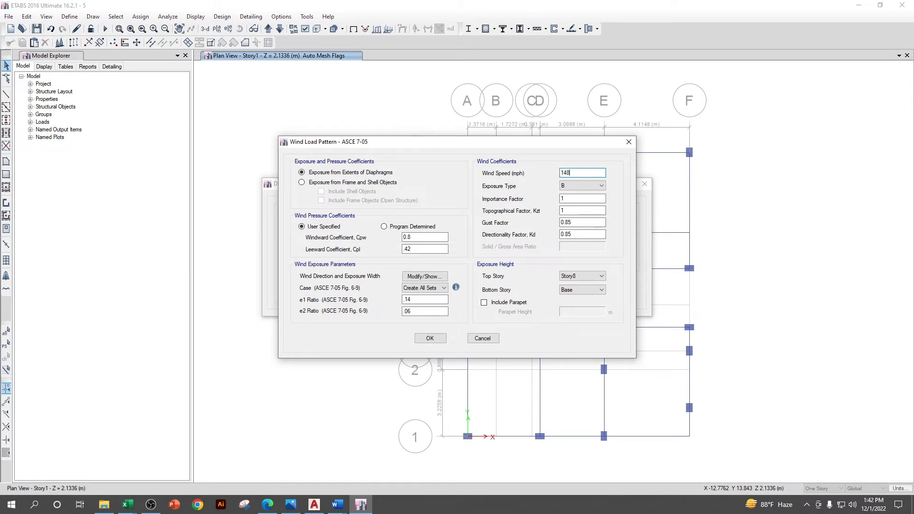
left_click(575, 187)
left_click(575, 188)
key("Tab")
Review the topographical and gust factors, comparing the gust factor with the wind loading worksheet in Excel
left_click(590, 213)
double_click(590, 213)
double_click(583, 223)
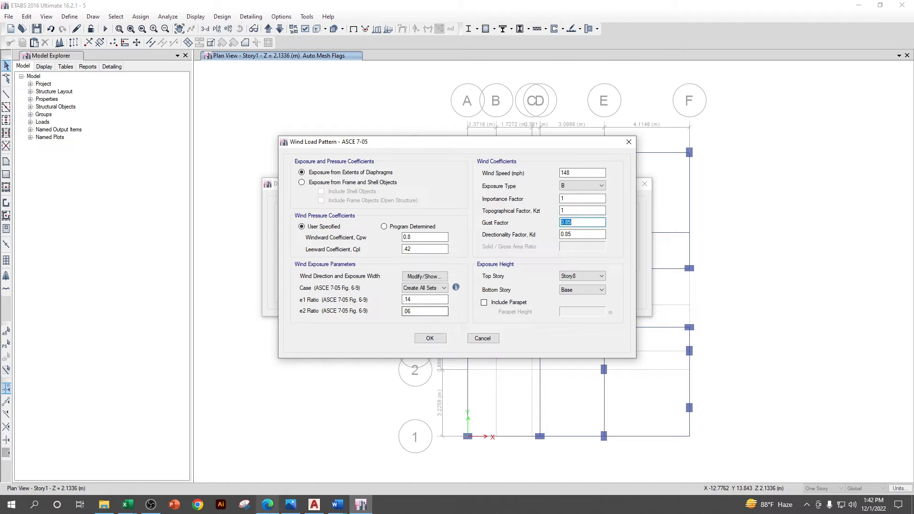
left_click(127, 504)
left_click(95, 465)
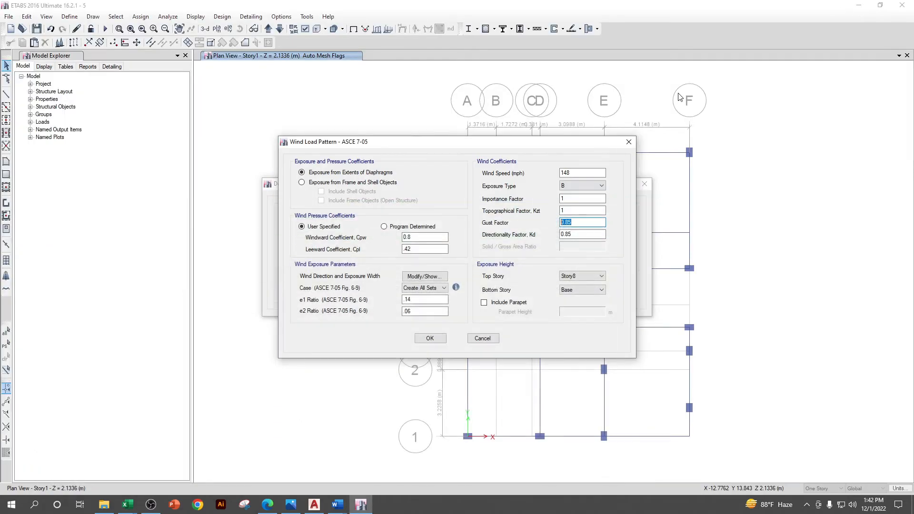
left_click(859, 7)
key("Tab")
Set the exposure height's bottom story to Story1, include a 1 m parapet, and accept the wind load pattern
left_click(571, 290)
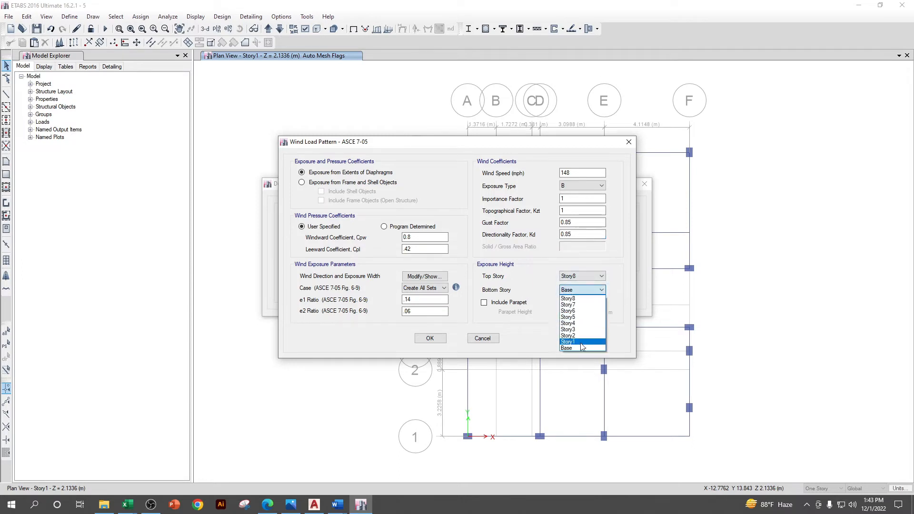
left_click(580, 342)
left_click(484, 302)
left_click(575, 311)
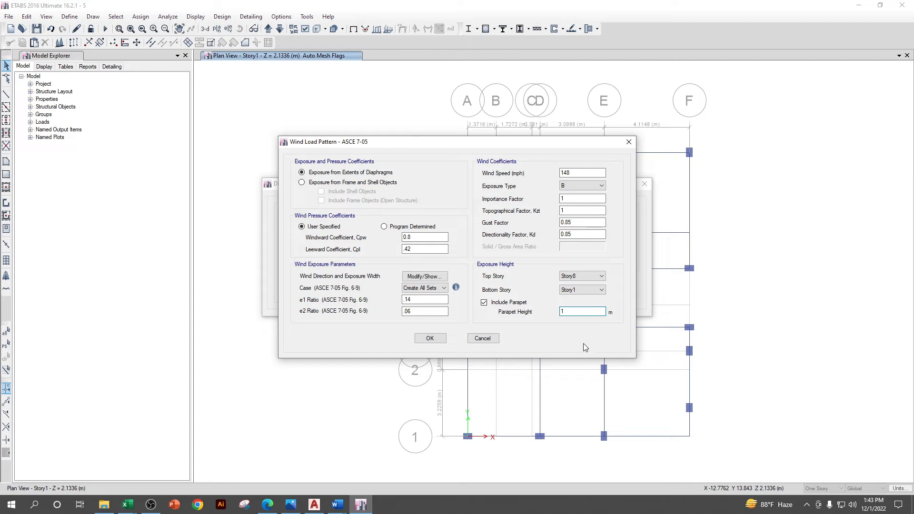
left_click(428, 339)
Open the lateral load definition of the wind y pattern and make its wind pressure coefficients user specified
left_click(317, 286)
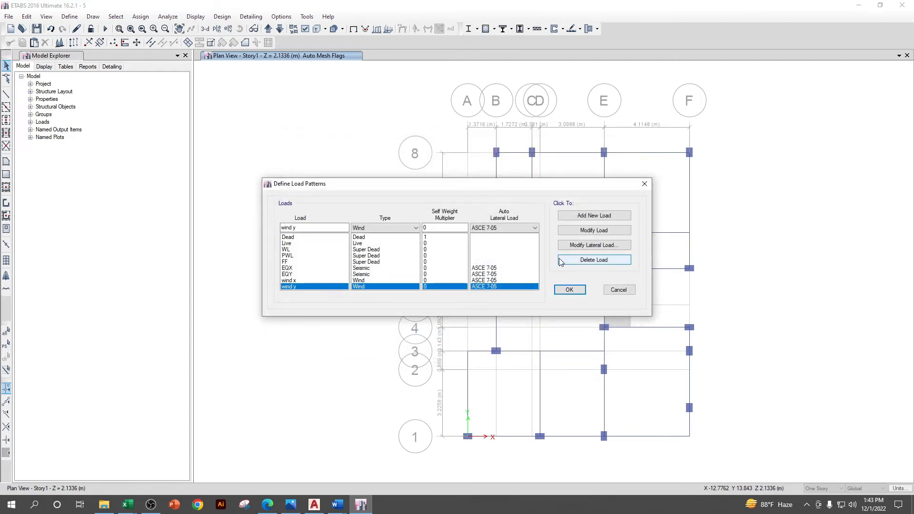
left_click(578, 246)
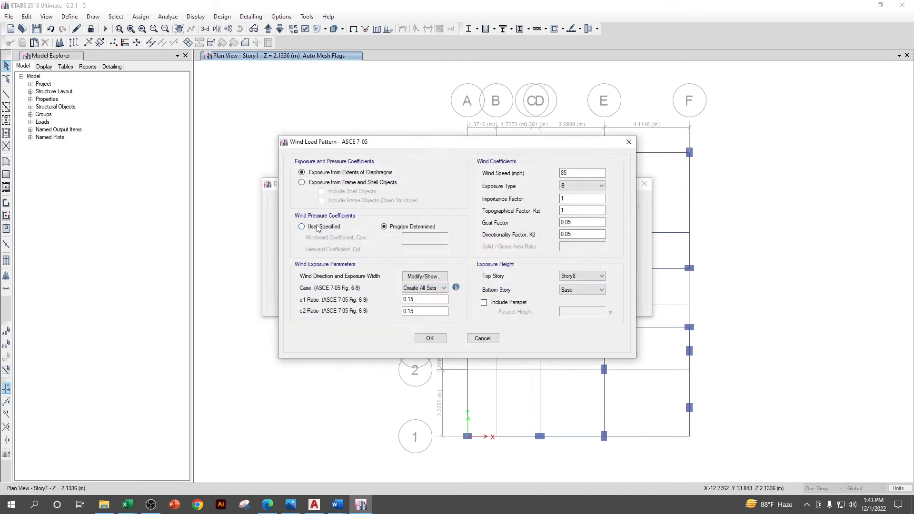
left_click(318, 228)
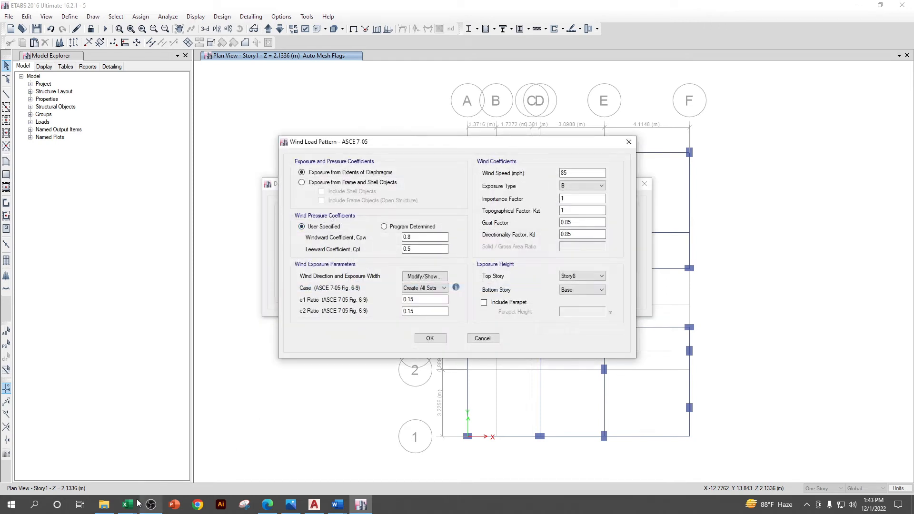
Set the wind direction to Parallel in the ASCE705W Excel worksheet and check the leeward wall Cp
mouse_move(136, 503)
left_click(53, 464)
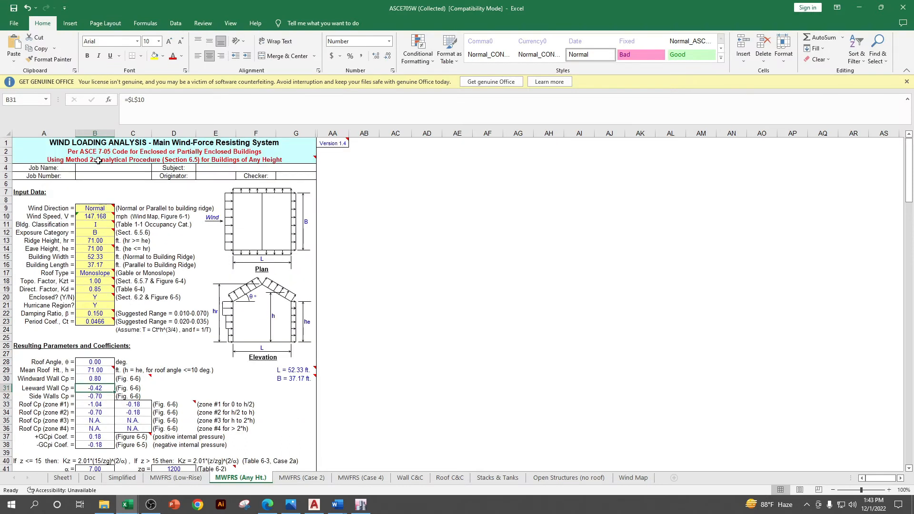
left_click(95, 208)
left_click(119, 209)
left_click(102, 222)
left_click(548, 289)
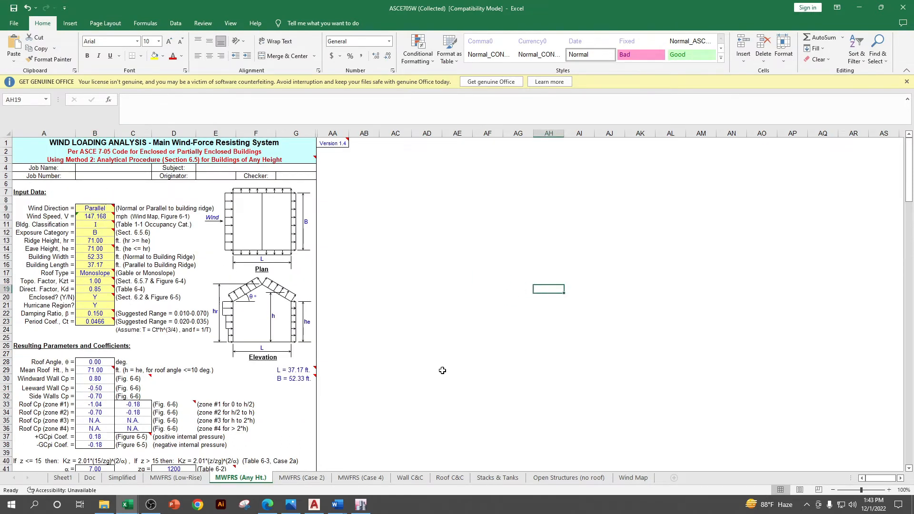
scroll(286, 352, "down", 2)
left_click(97, 339)
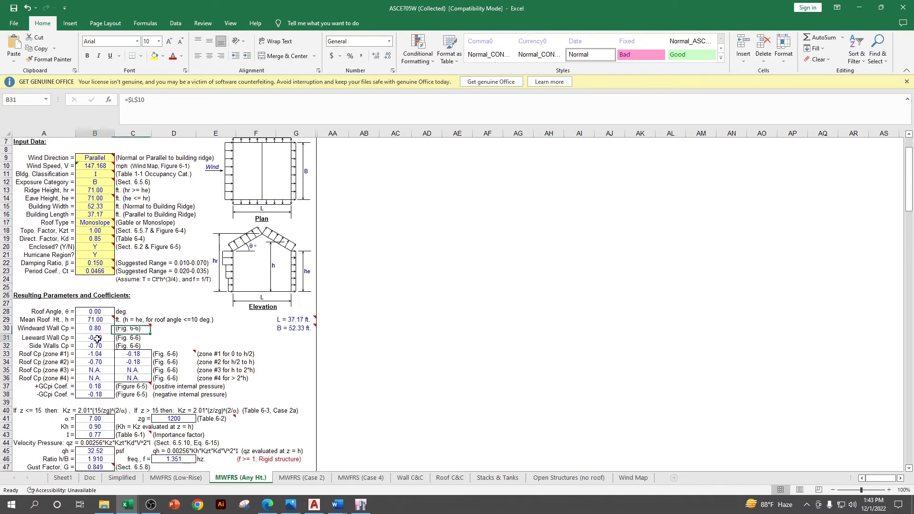
left_click(858, 7)
Keep the leeward coefficient at 0.5 and set the wind exposure direction angle to 90 degrees for wind y
left_click(416, 249)
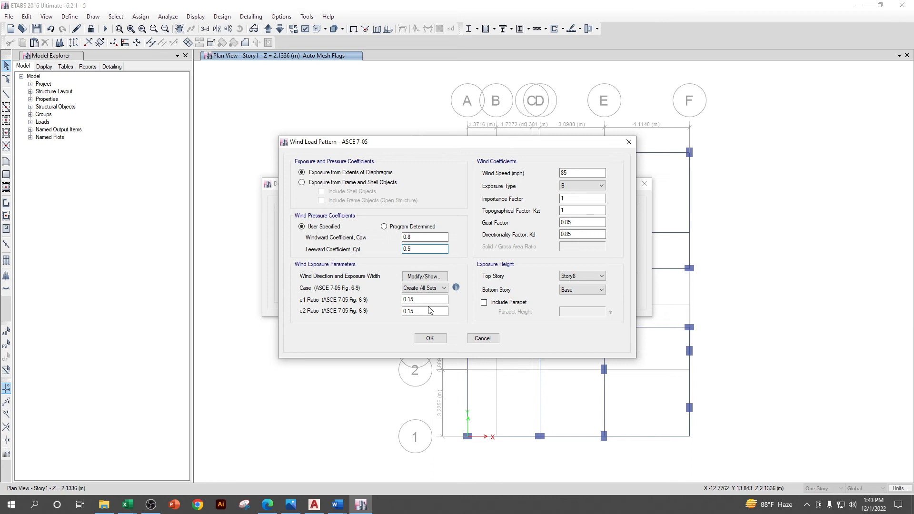
left_click(414, 278)
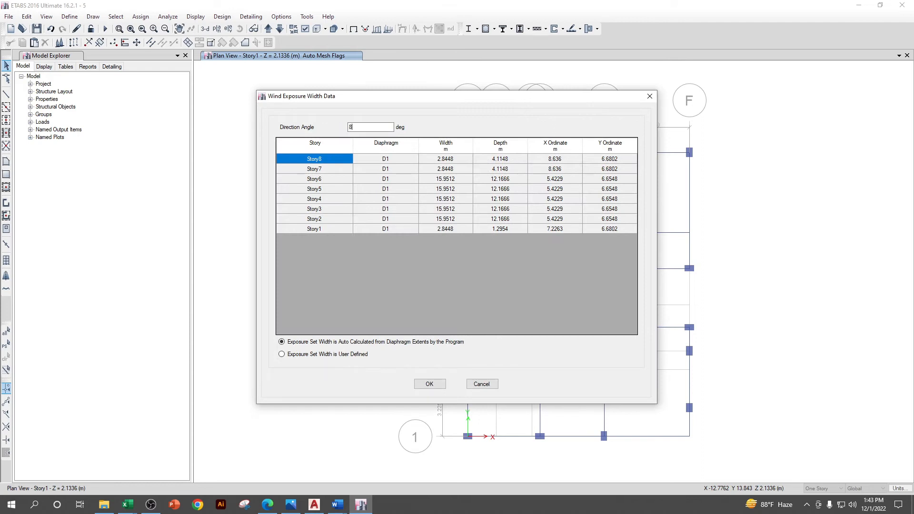
type("90")
left_click(437, 384)
Set the e1 ratio to 0.14 and the e2 ratio to .06 for the wind y pattern
left_click(445, 299)
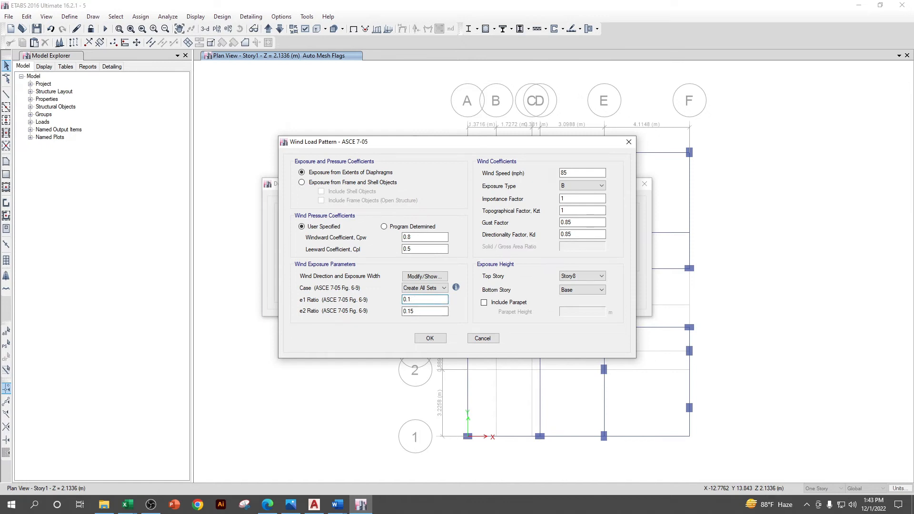
left_click(426, 312)
left_click(585, 174)
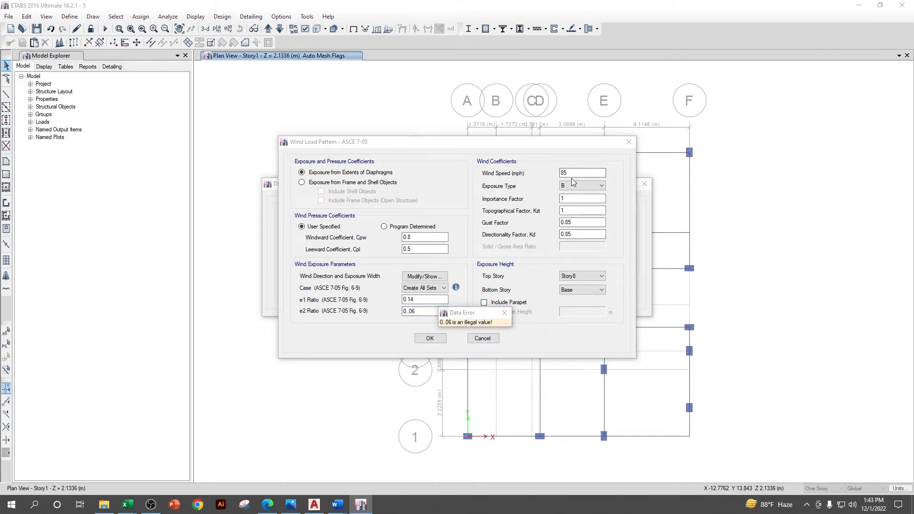
left_click(504, 312)
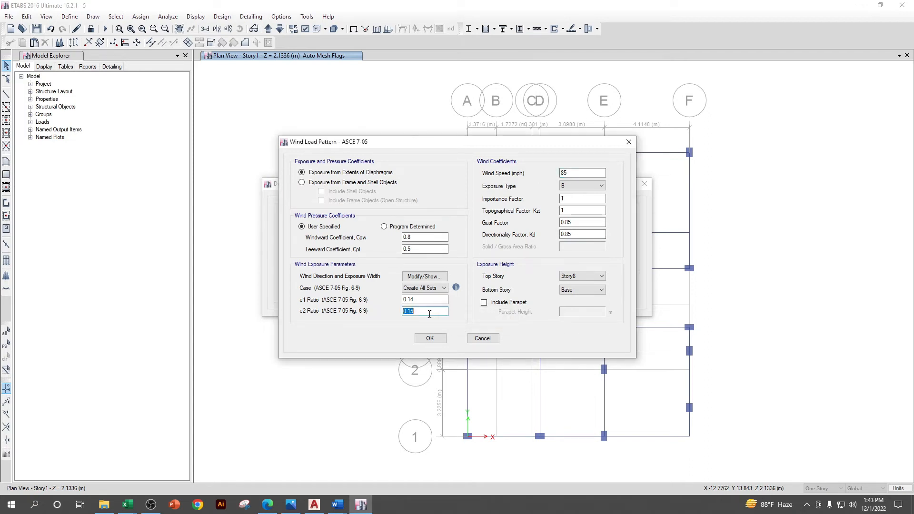
type(".06")
key("Tab")
Set the wind y wind speed to 148 mph, keeping exposure type B and the remaining wind coefficients
left_click(581, 173)
type("14")
left_click(590, 185)
left_click(586, 193)
key("Tab")
key("Tab")
key("Tab")
left_click(590, 234)
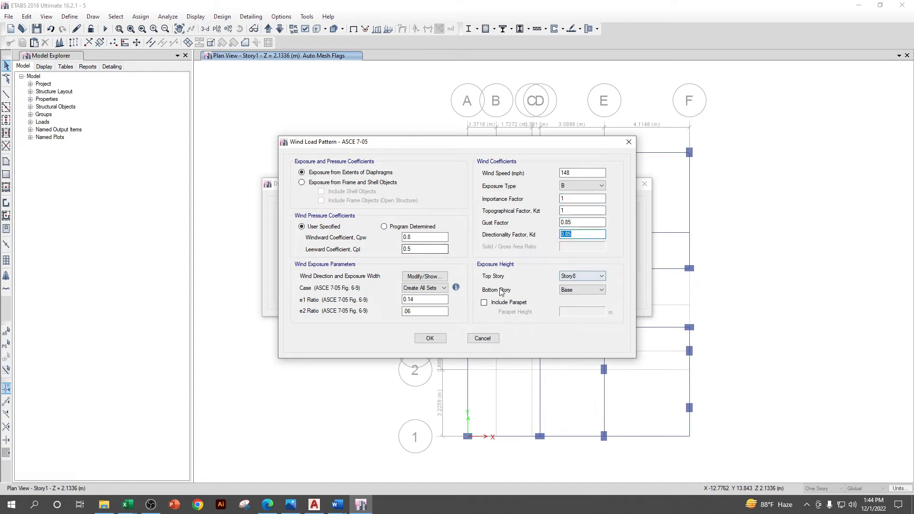
Set wind y's bottom story to Story1 with a 1 m parapet, and accept the load pattern definitions
left_click(581, 290)
left_click(571, 342)
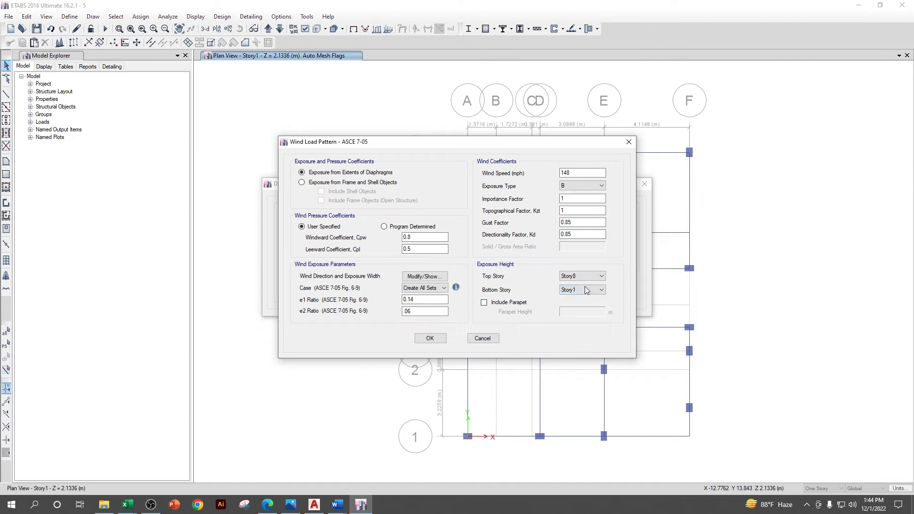
left_click(508, 303)
key("Tab")
type("1")
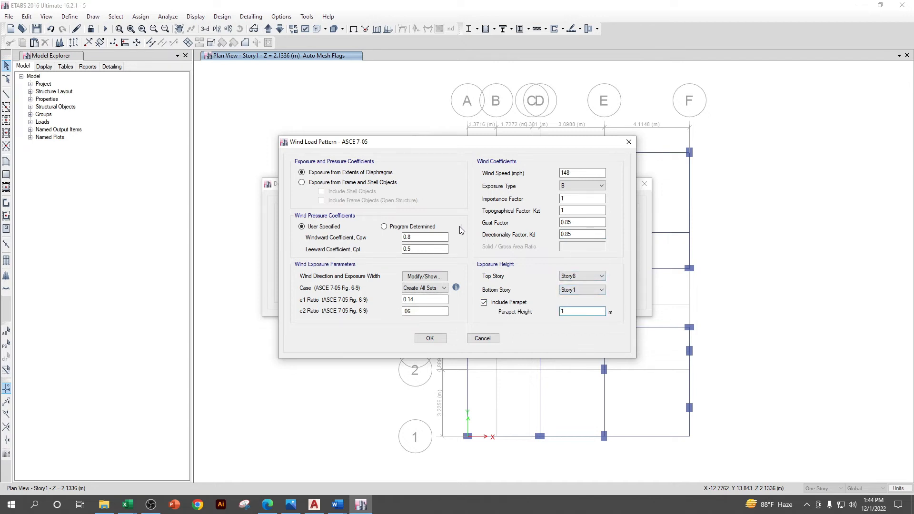
left_click(429, 339)
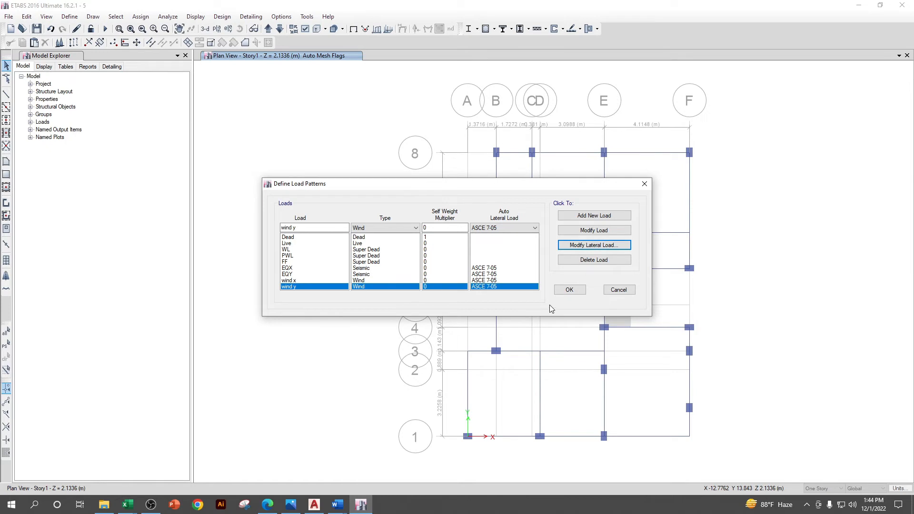
left_click(569, 289)
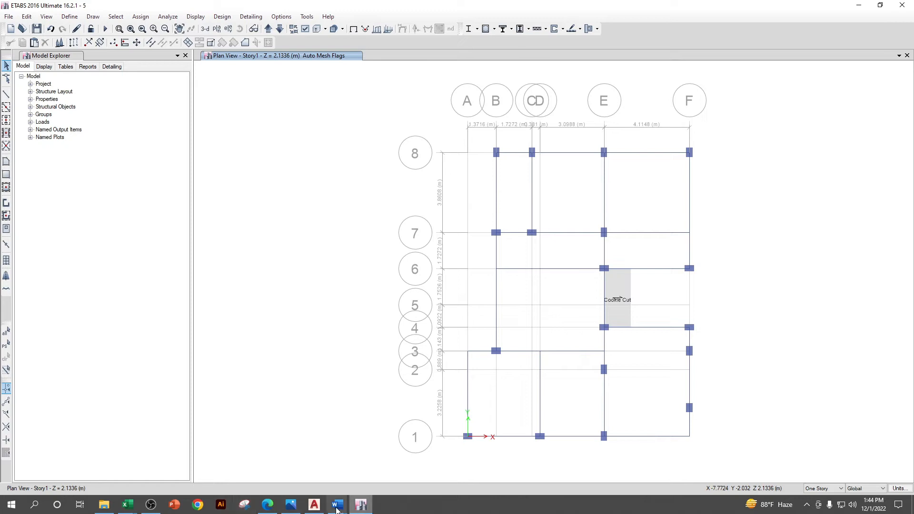
Consult the ETABS steps image, and reopen the load pattern definitions to review the WL, PWL and FF patterns
left_click(291, 504)
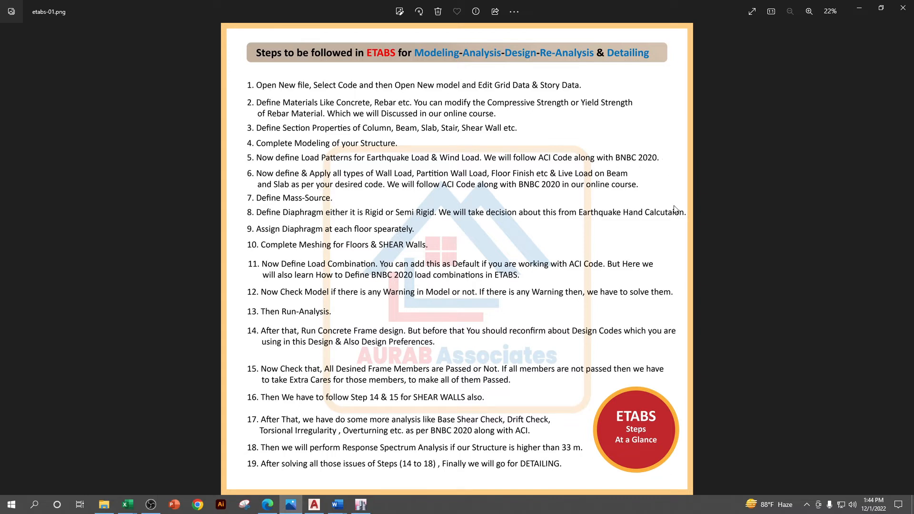
left_click(861, 6)
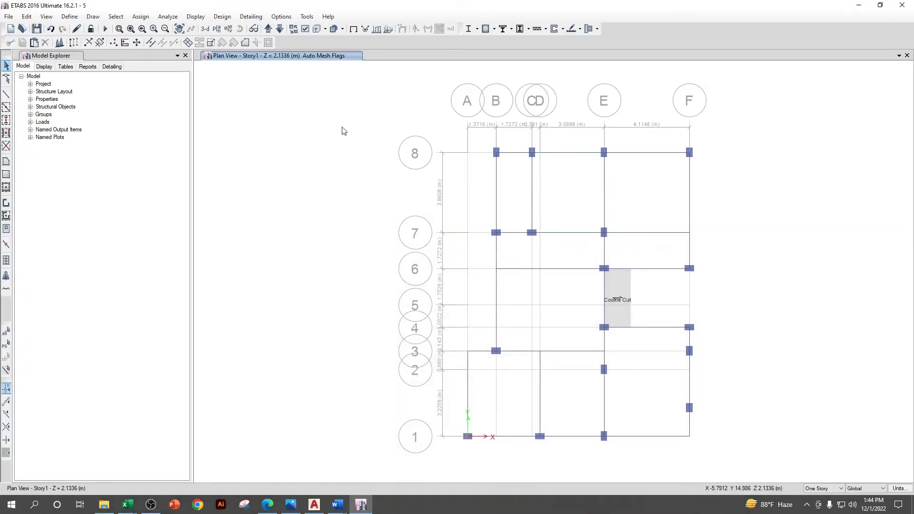
left_click(70, 16)
left_click(119, 215)
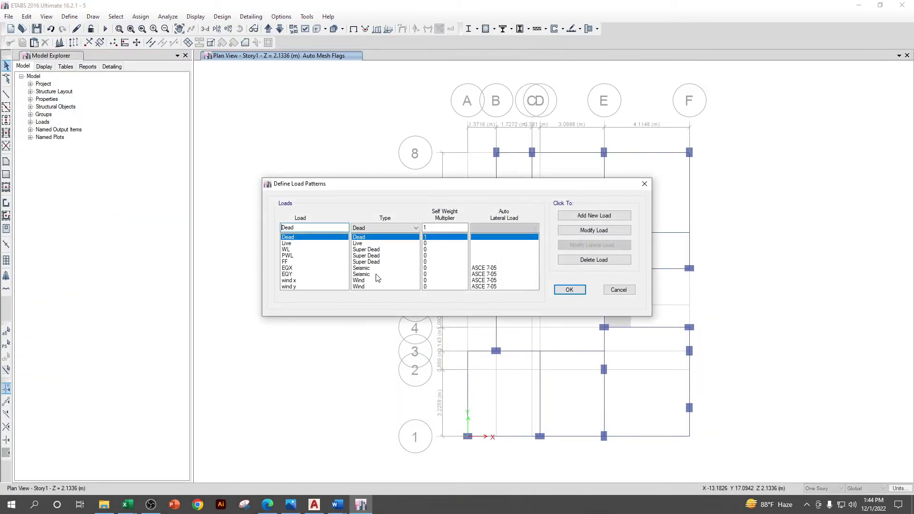
left_click(287, 249)
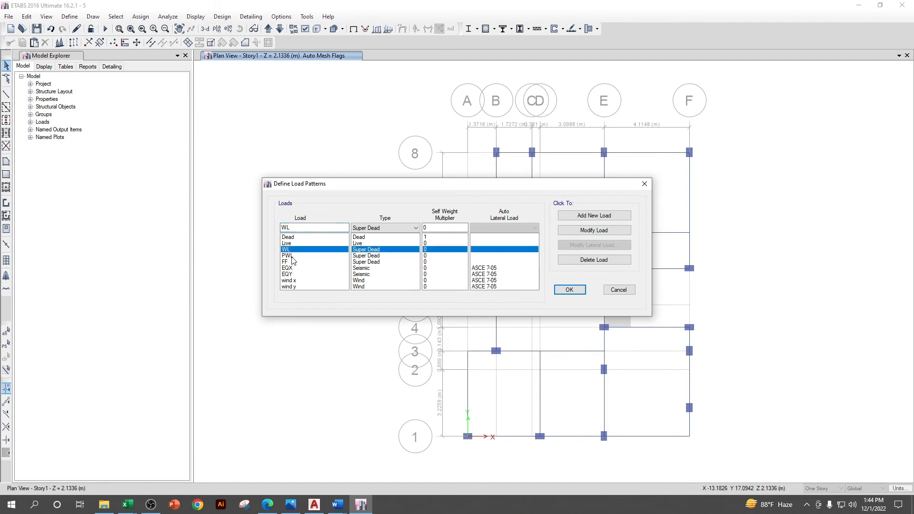
left_click(293, 256)
left_click(293, 262)
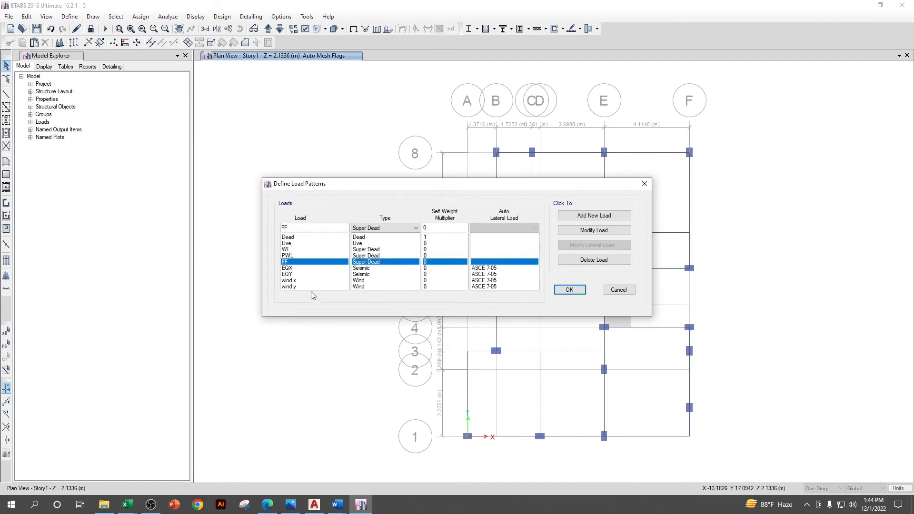
left_click(293, 250)
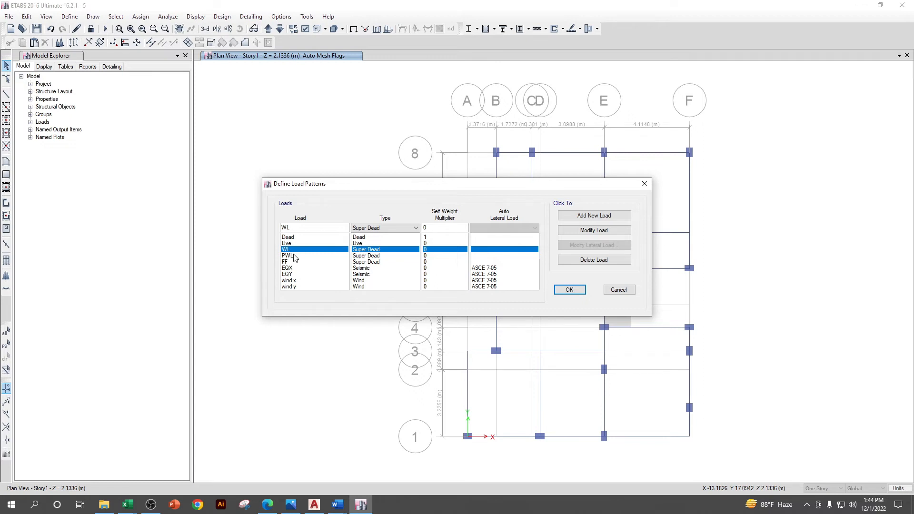
left_click(295, 259)
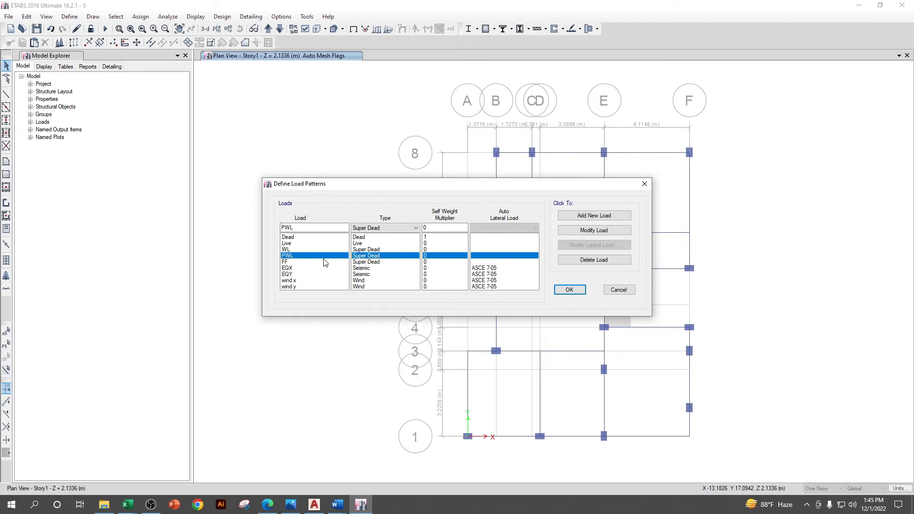
Accept the load pattern definitions, keep the plan view at Story1, and add a 3-D view window beside it
left_click(578, 291)
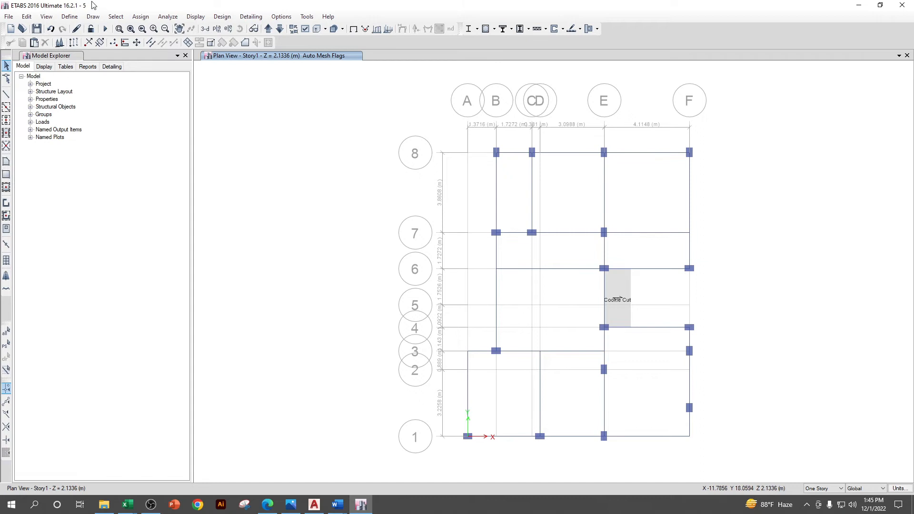
left_click(216, 29)
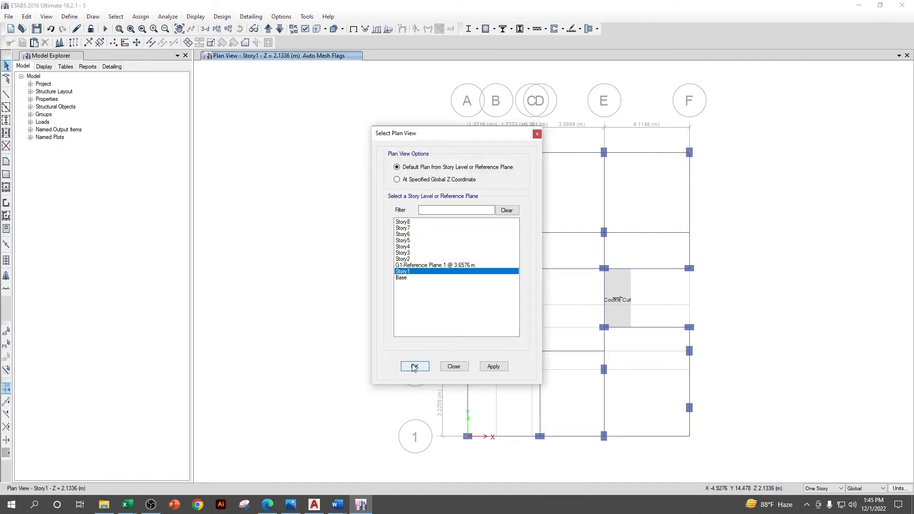
left_click(492, 366)
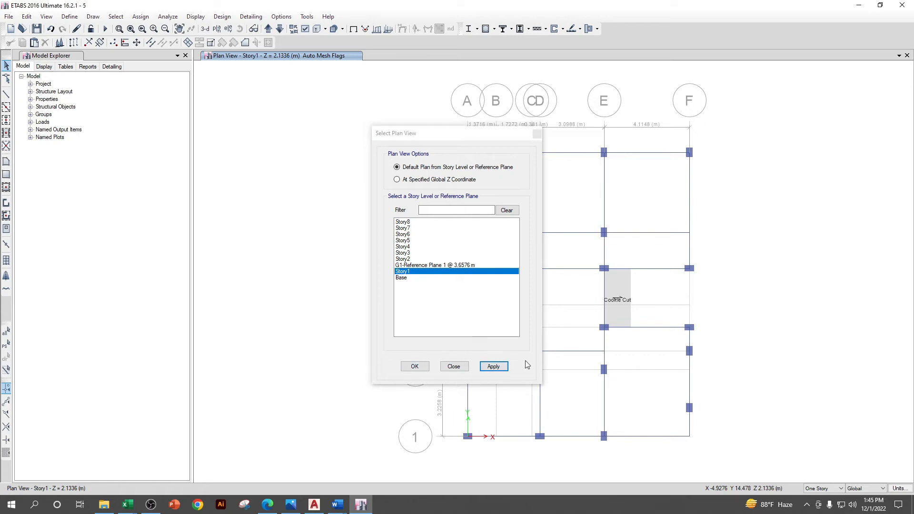
left_click(414, 367)
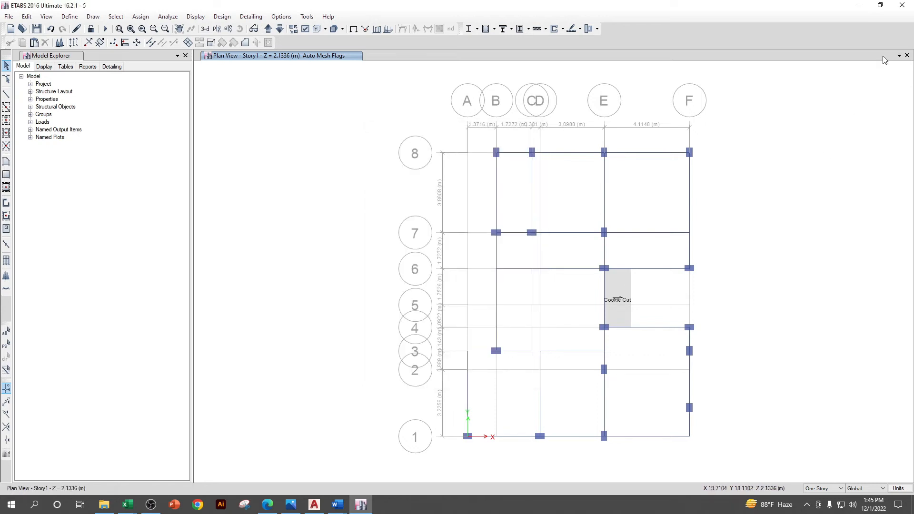
left_click(899, 55)
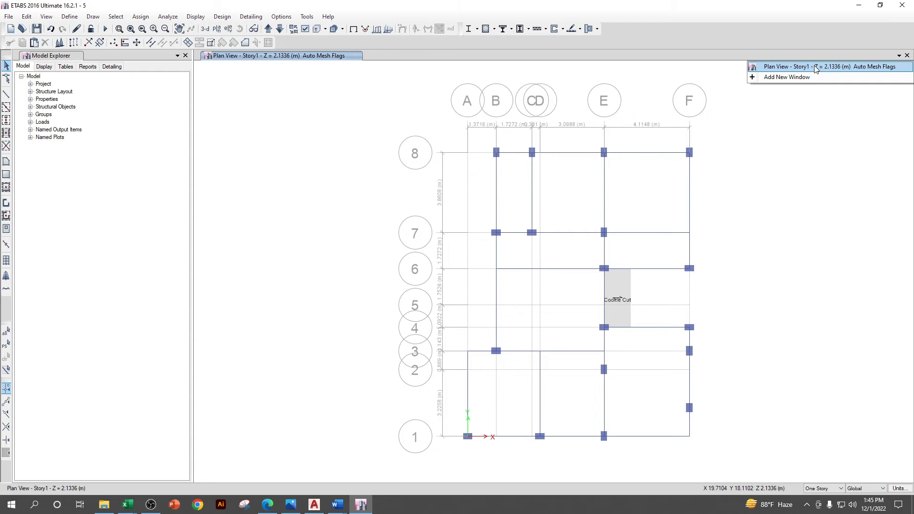
left_click(792, 77)
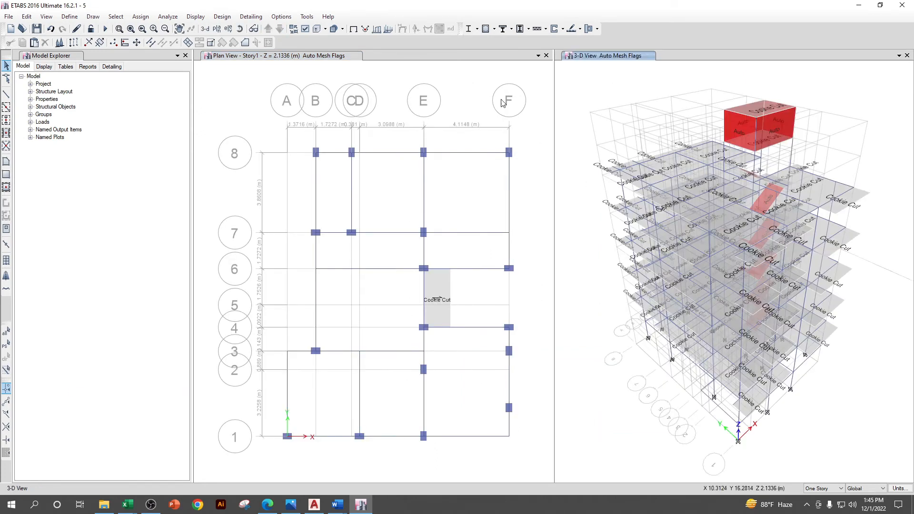
Show the Story2 plan view and clear the selection of the slab between grids B and C
middle_click_drag(446, 330, 438, 309)
middle_click_drag(484, 218, 485, 259)
left_click(279, 29)
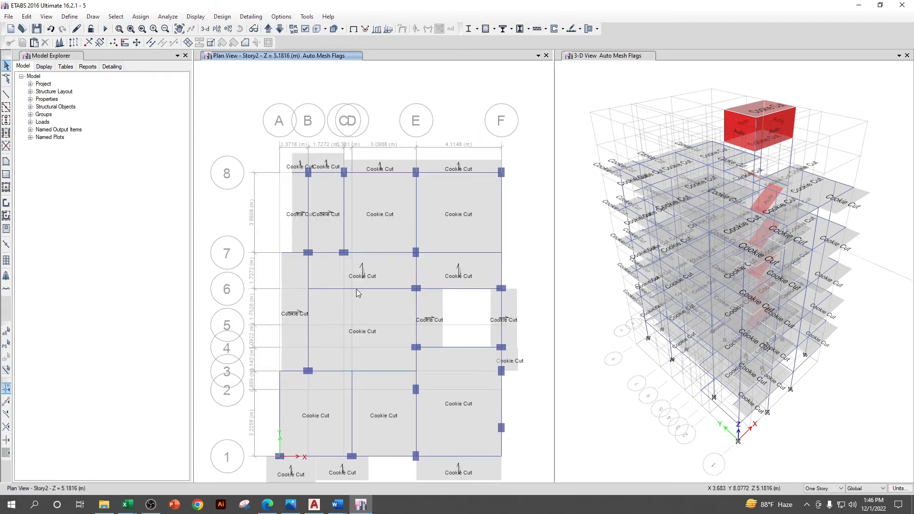
middle_click_drag(356, 289, 346, 235)
left_click(330, 160)
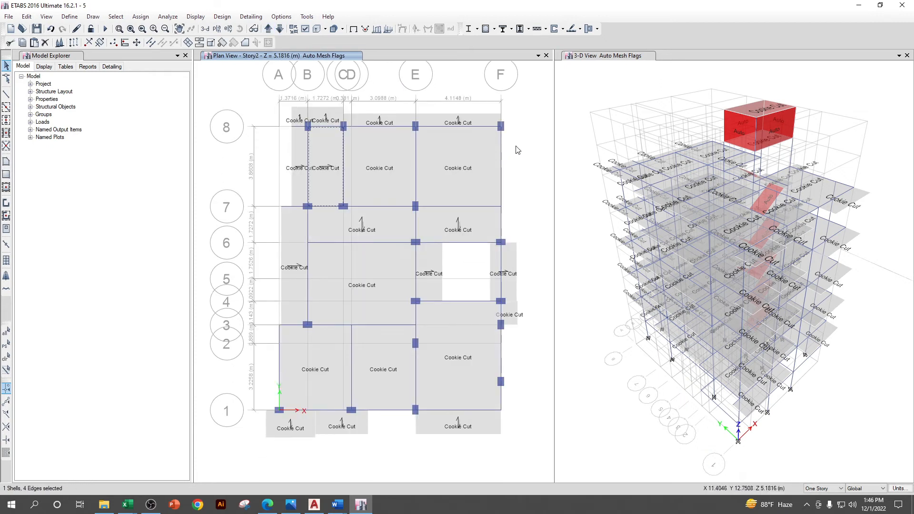
key("ctrl+q")
Select all beams in the model by object type
left_click(119, 17)
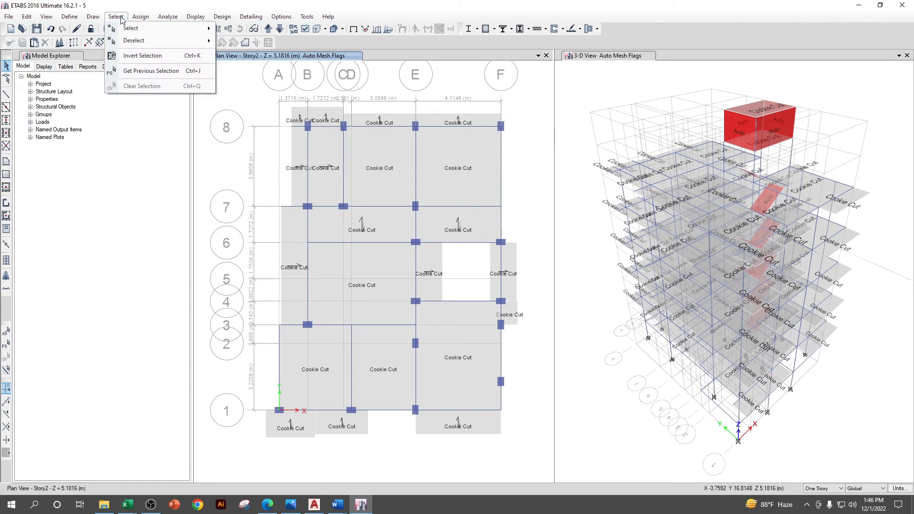
mouse_move(138, 29)
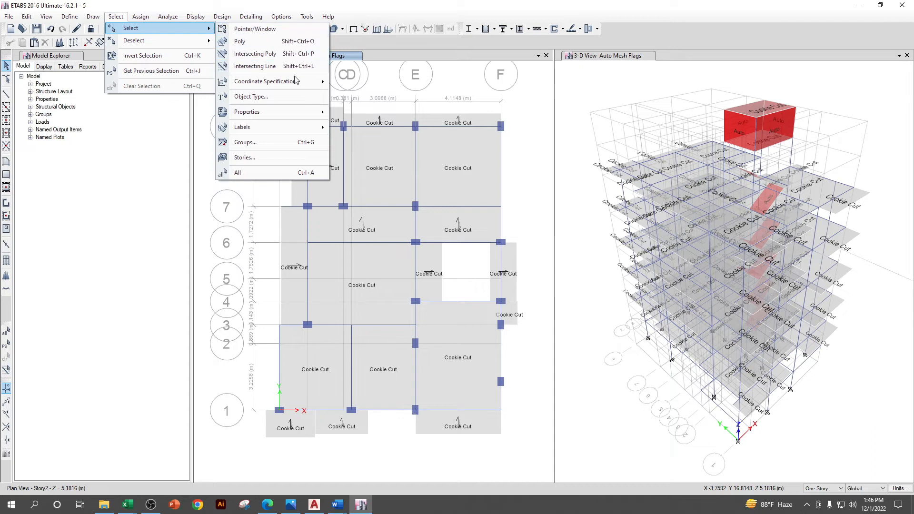
mouse_move(294, 82)
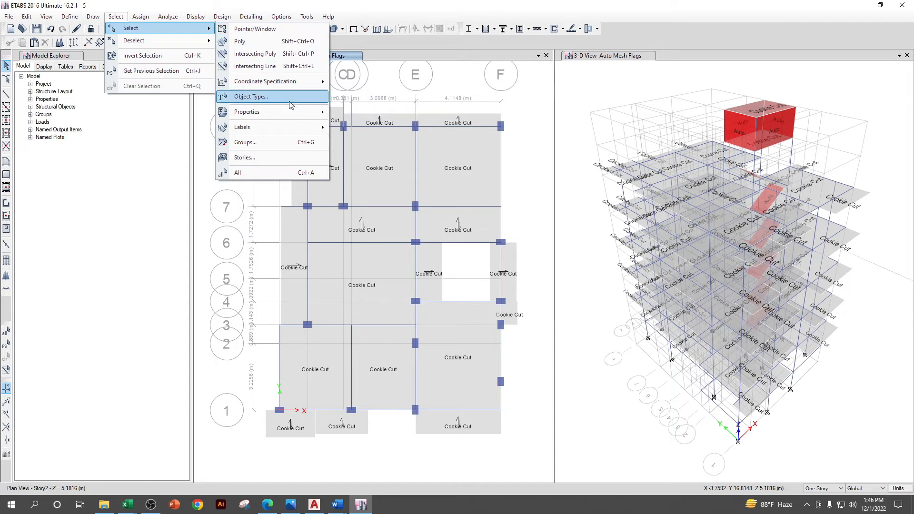
left_click(290, 100)
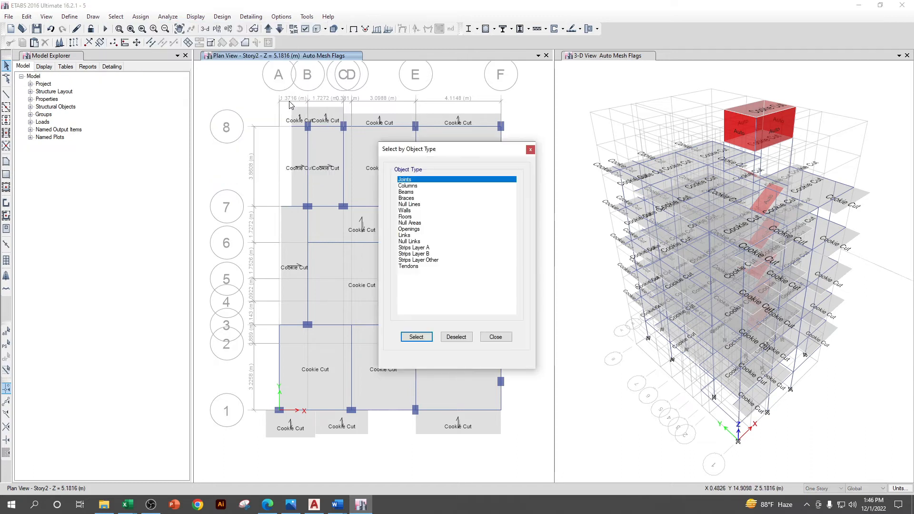
left_click(405, 193)
left_click(416, 337)
left_click(495, 337)
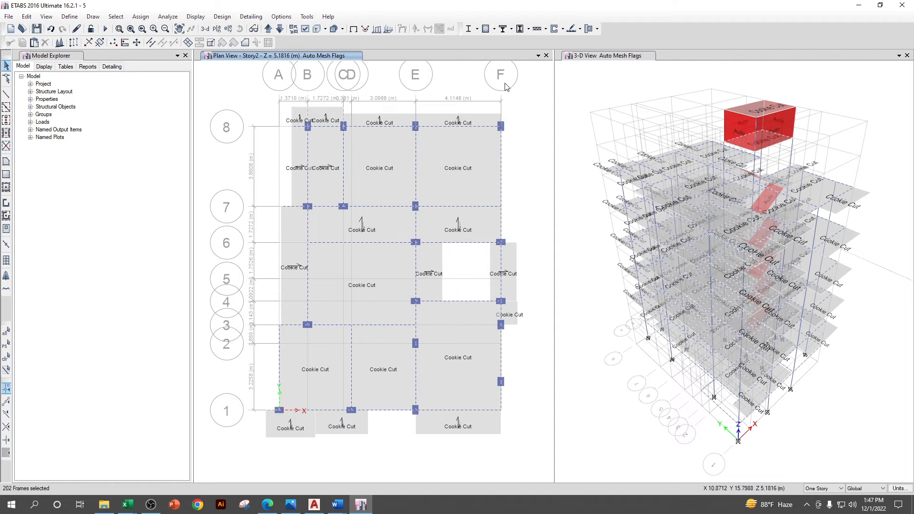
Switch the plan view to Story6 with all beams still selected
left_click(217, 29)
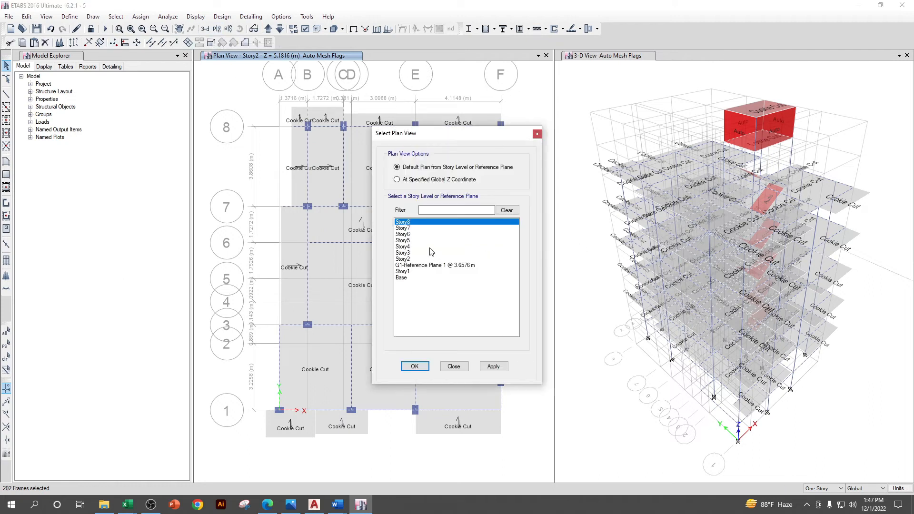
left_click(412, 235)
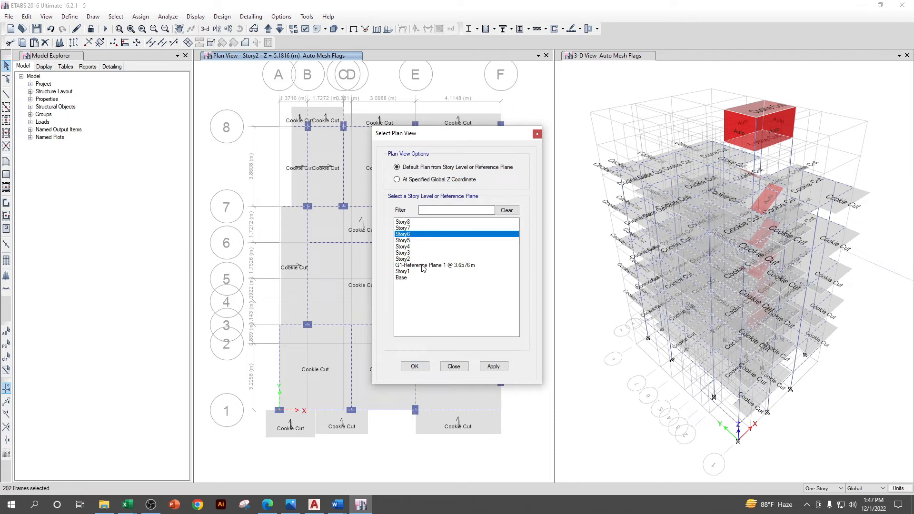
left_click(493, 366)
left_click(414, 366)
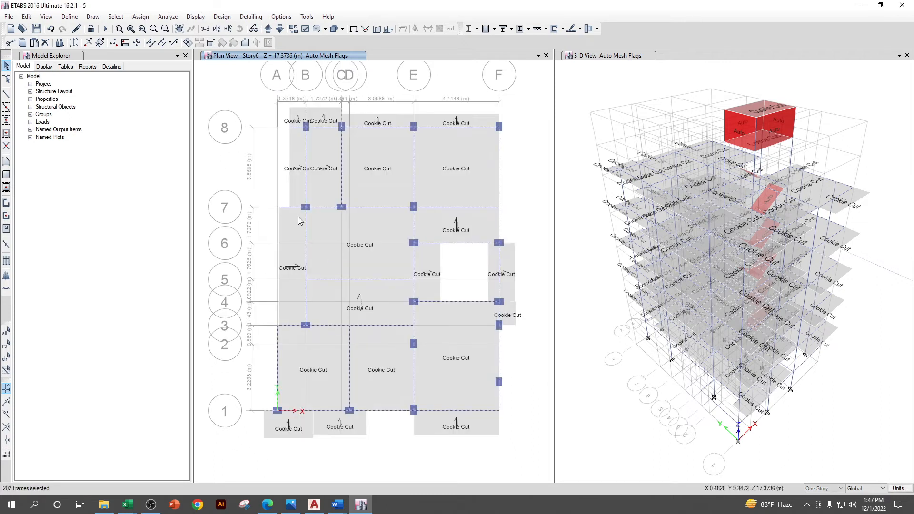
Deselect the Story6 beams along grid 8 and those on grids B, C and E between grids 7 and 8
left_click(306, 141)
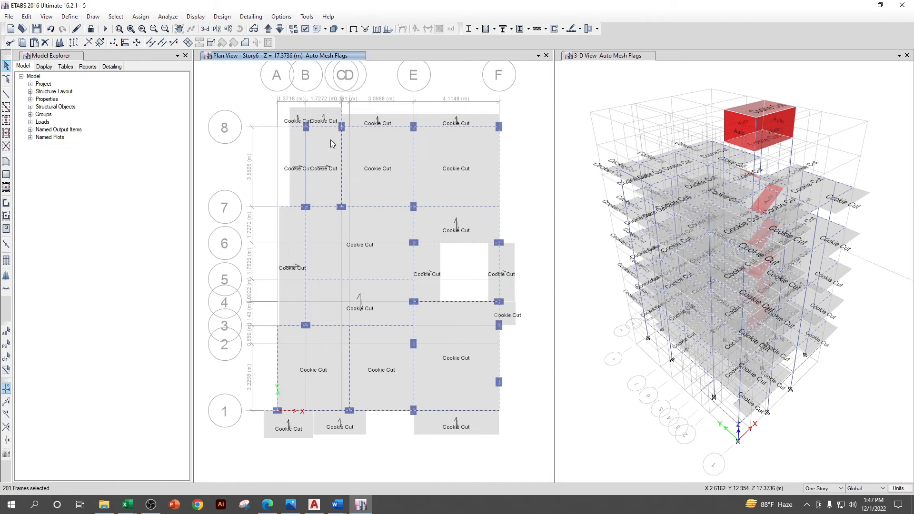
left_click(326, 126)
left_click(350, 127)
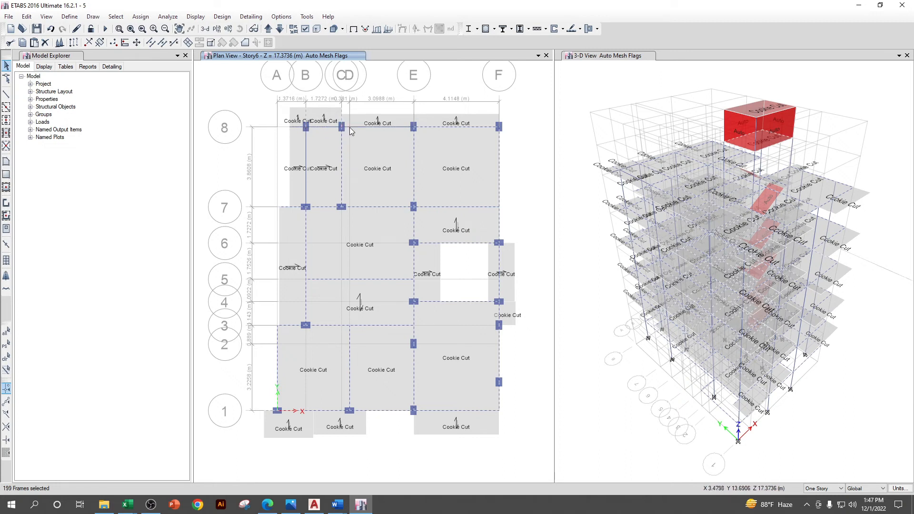
left_click(341, 147)
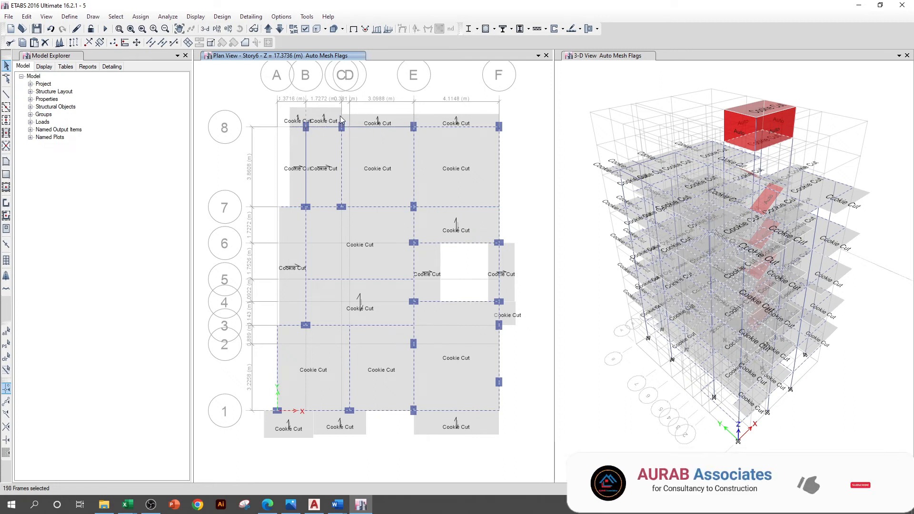
left_click(305, 113)
left_click(416, 147)
left_click(415, 146)
left_click(427, 127)
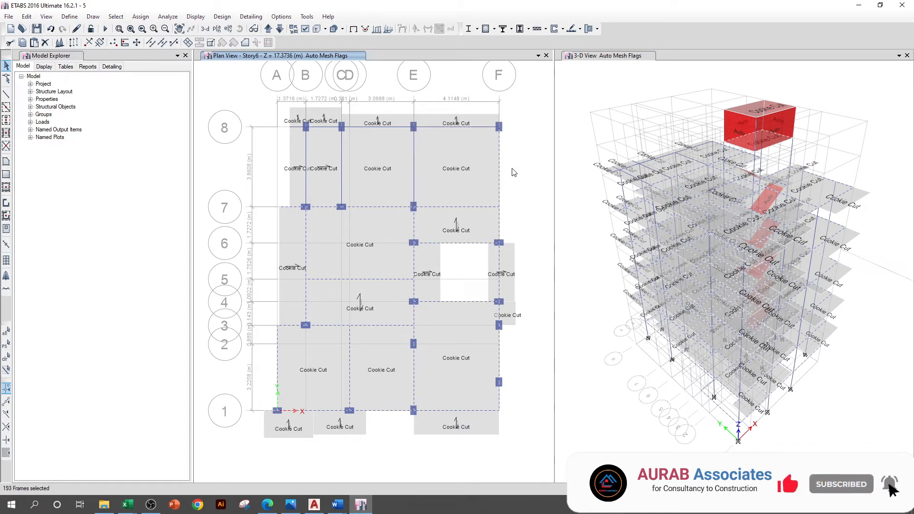
Deselect the Story6 beams on grid F above grid 6, along grid 7, and on grid B between grids 3 and 7
left_click(500, 162)
left_click(478, 205)
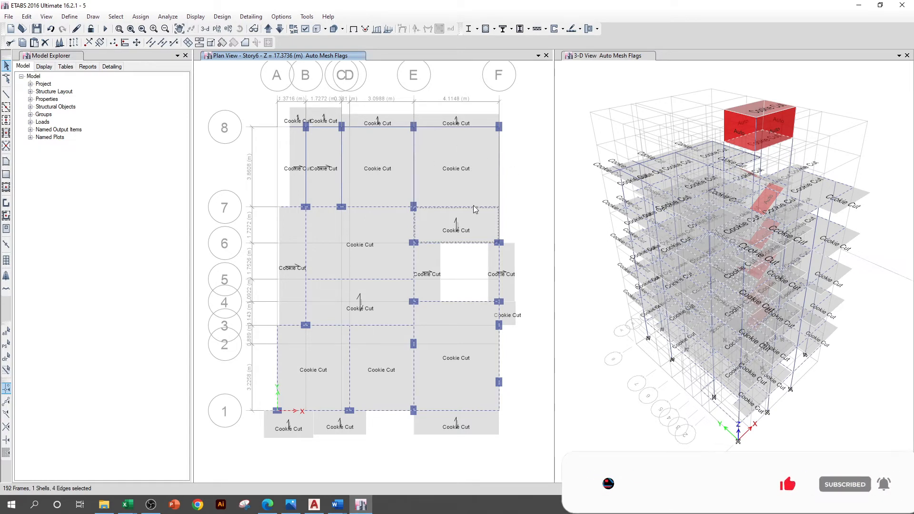
left_click(471, 216)
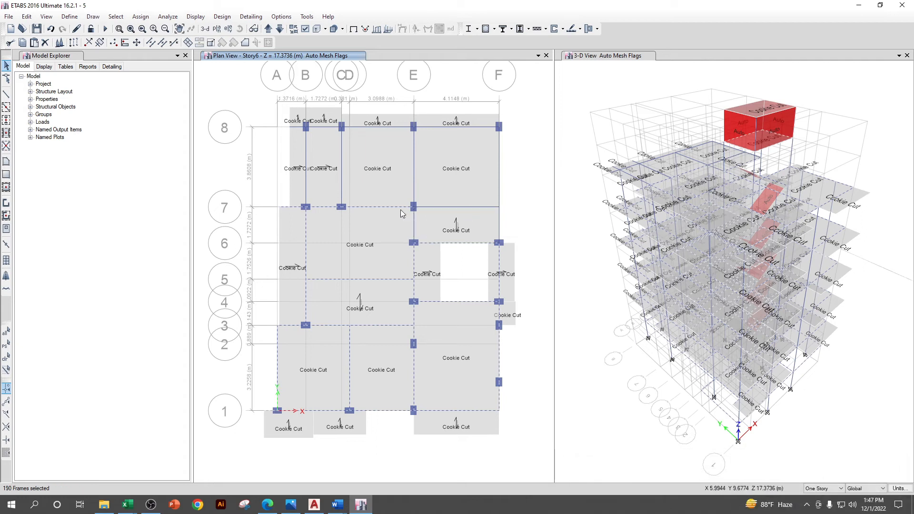
left_click(372, 207)
left_click(303, 223)
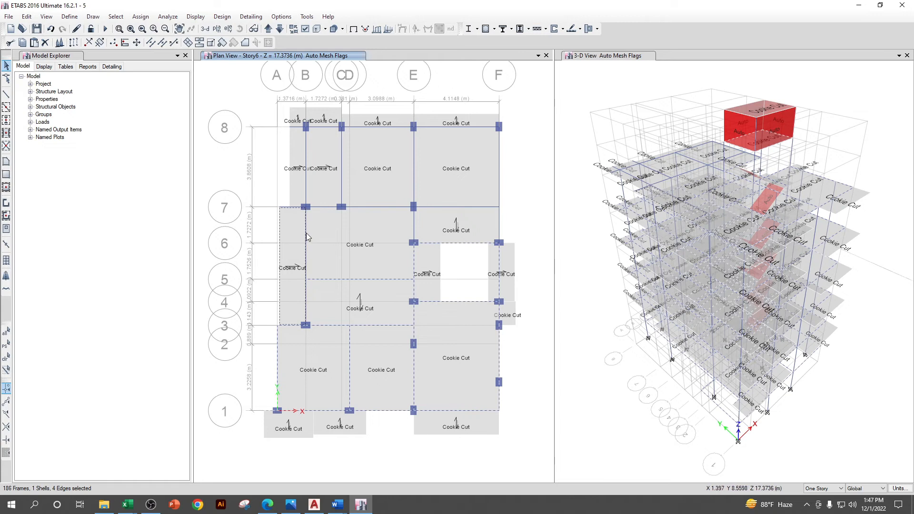
left_click(290, 222)
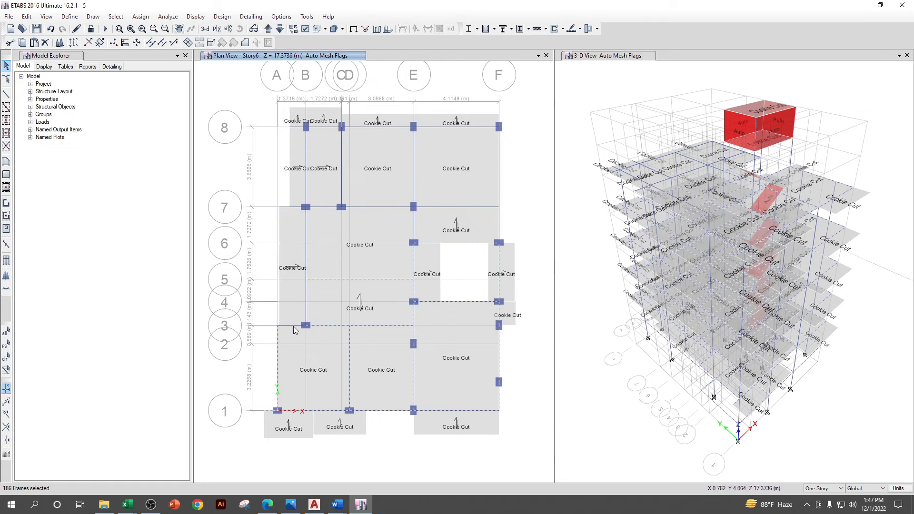
Deselect the Story6 beams along grids 3 and 5, on grids A and D below grid 3, and on grid 1 between A and D
left_click(313, 411)
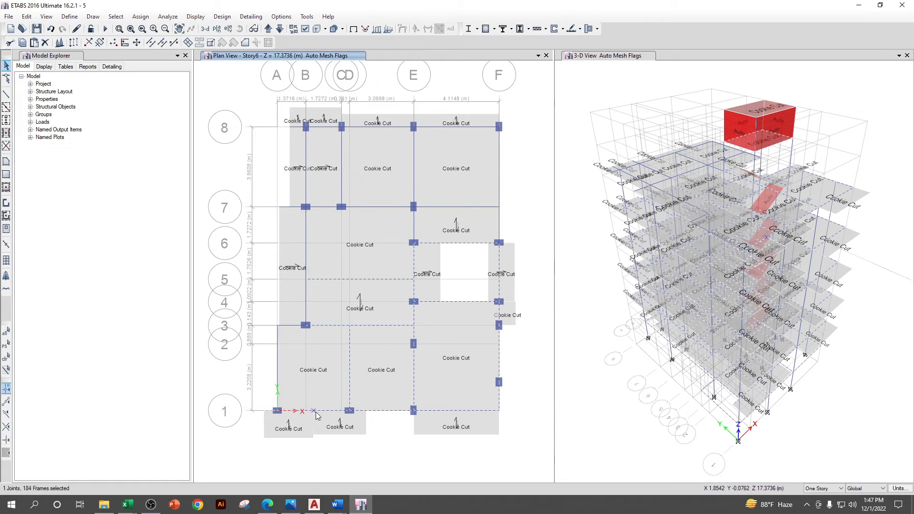
left_click(313, 412)
left_click(350, 379)
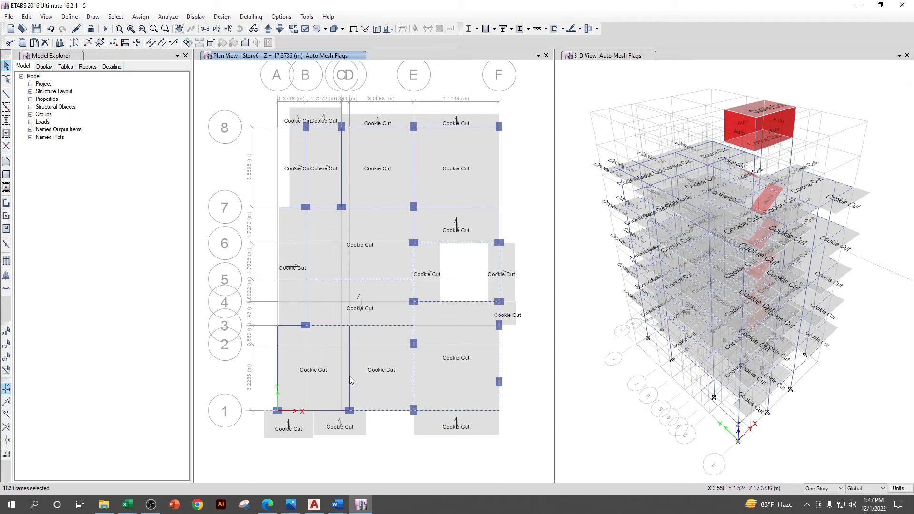
left_click(336, 325)
left_click(390, 278)
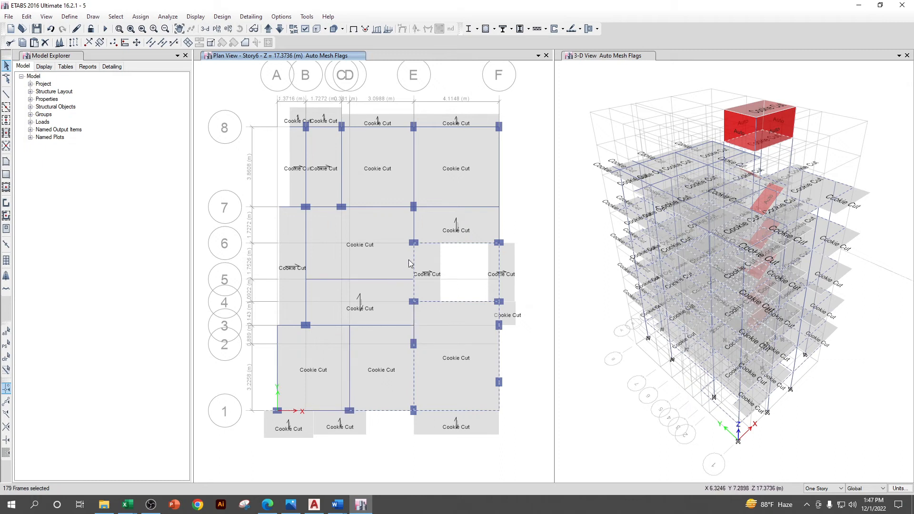
Deselect the Story6 beams bordering the E-F panel below grid 4, keeping the beams around the stair opening selected
left_click(435, 245)
left_click(498, 339)
left_click(413, 377)
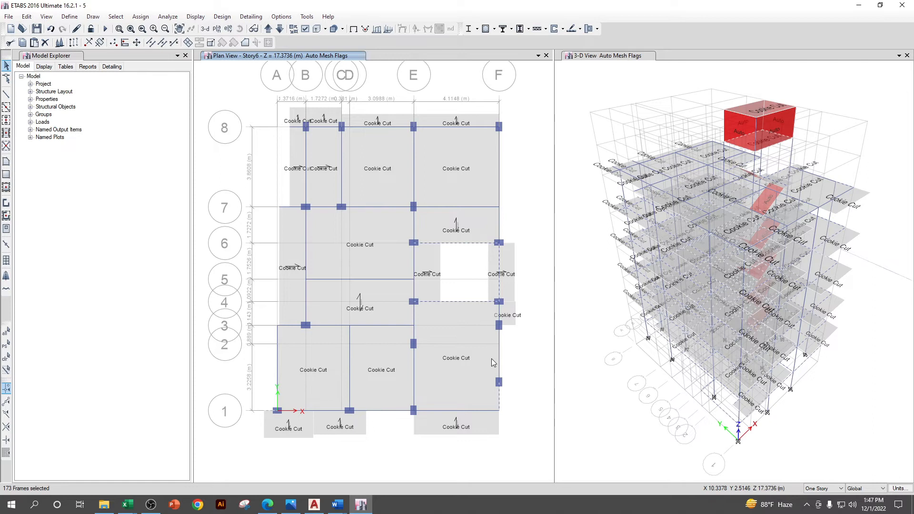
Show the Story7 plan and deselect the four beams around the slab between grids E-F and 4-6
scroll(461, 272, "up", 3)
scroll(402, 227, "down", 3)
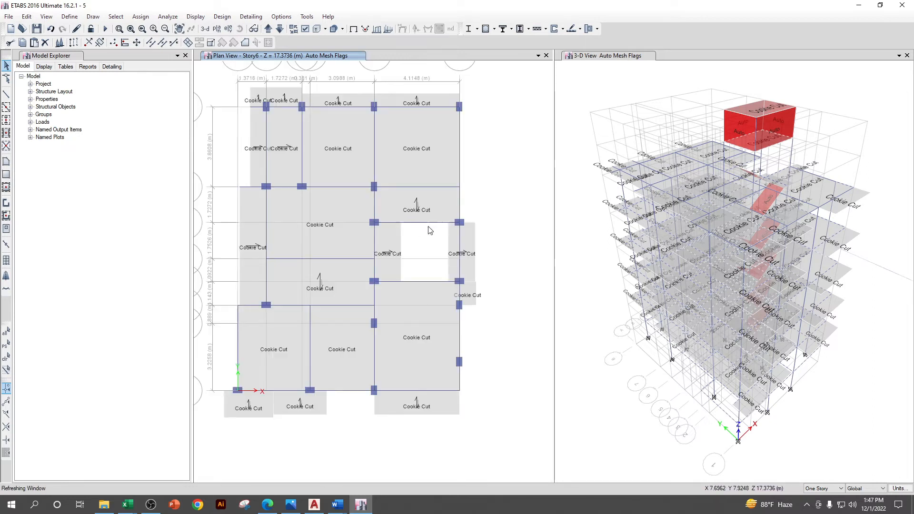
scroll(476, 276, "up", 3)
scroll(479, 288, "down", 3)
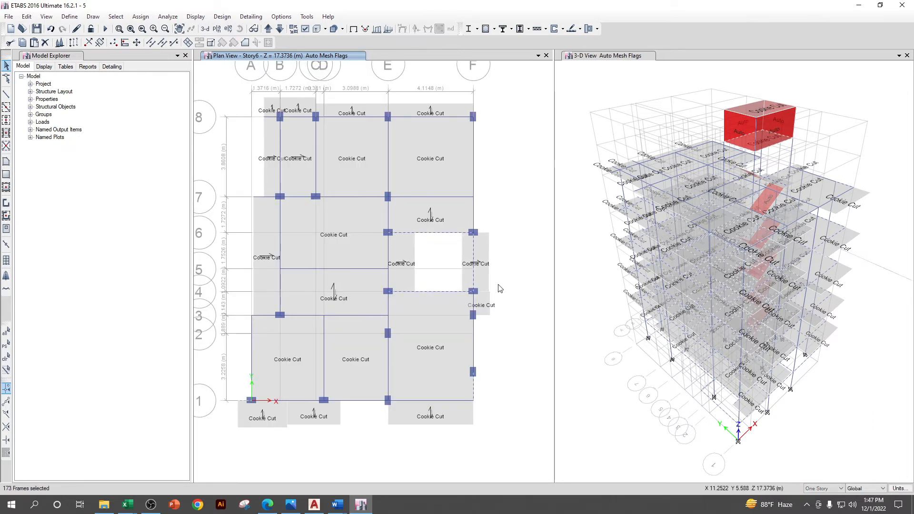
left_click(268, 29)
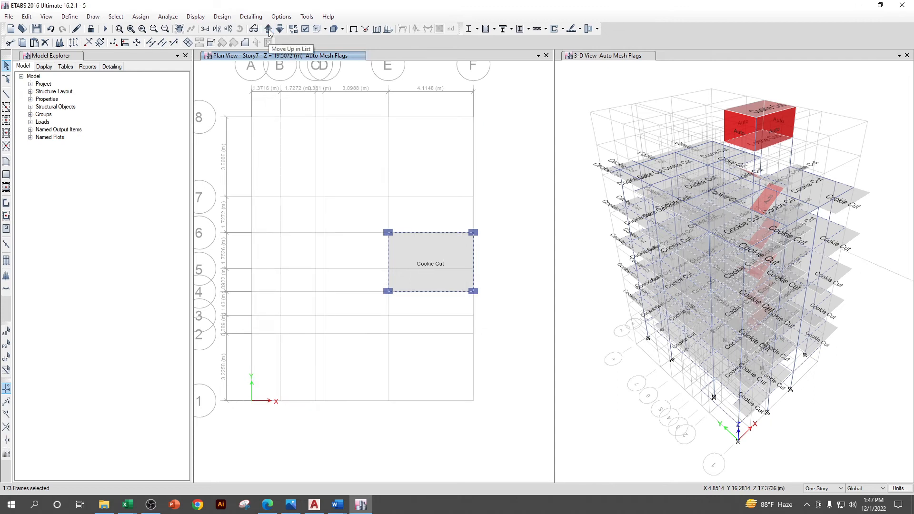
left_click(441, 232)
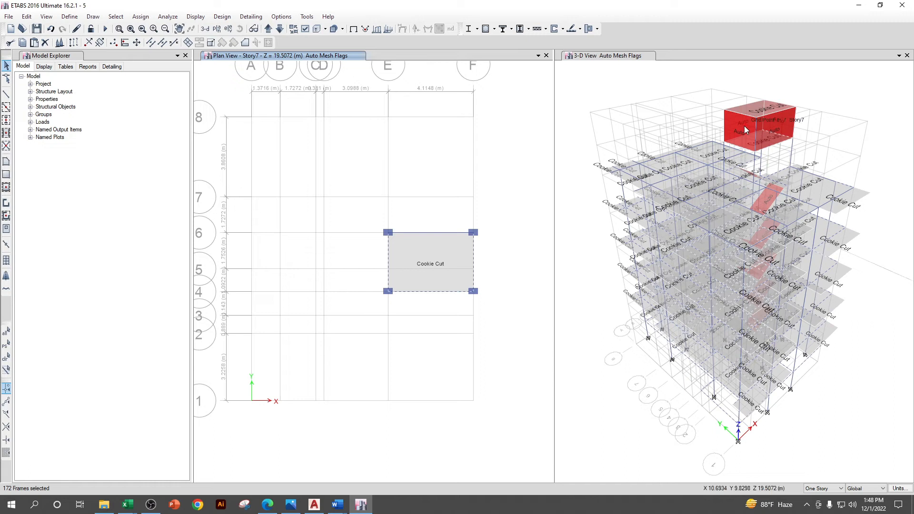
left_click(387, 255)
left_click(429, 290)
left_click(473, 257)
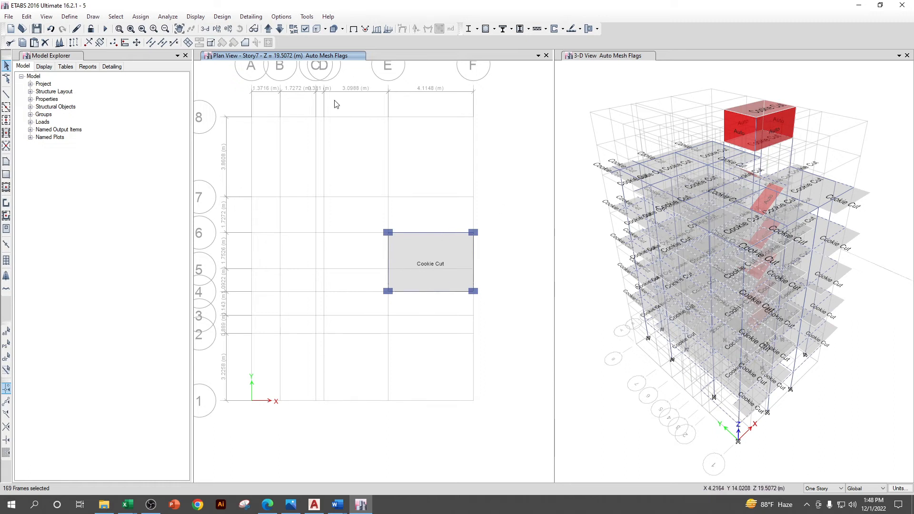
Check the Story8 plan for selected beams, and return the plan view to Story6
left_click(268, 29)
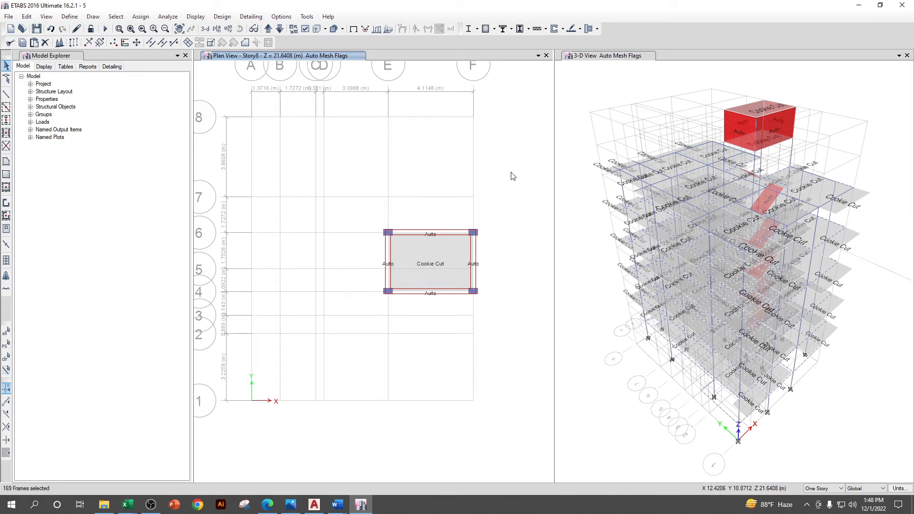
left_click(280, 29)
left_click(280, 29)
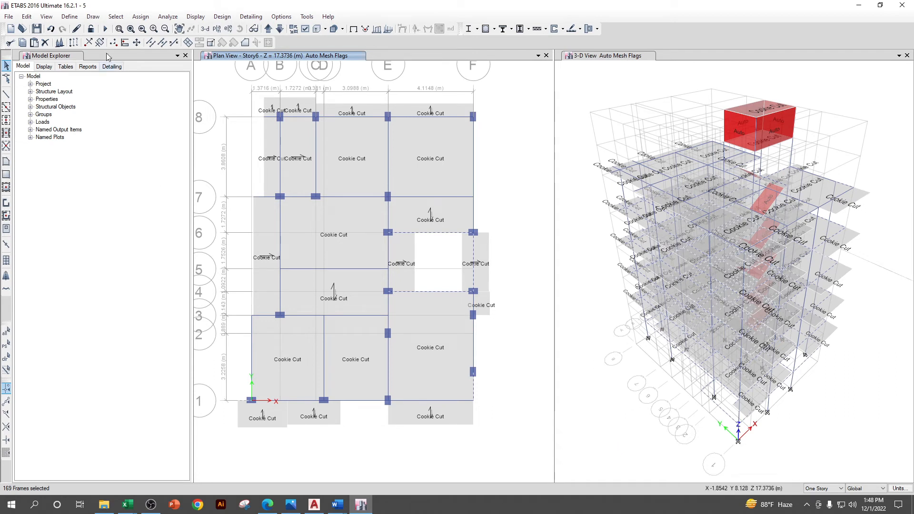
Switch the units to Metric SI Defaults and set WL as the pattern for a distributed frame load on the selected beams
left_click(893, 489)
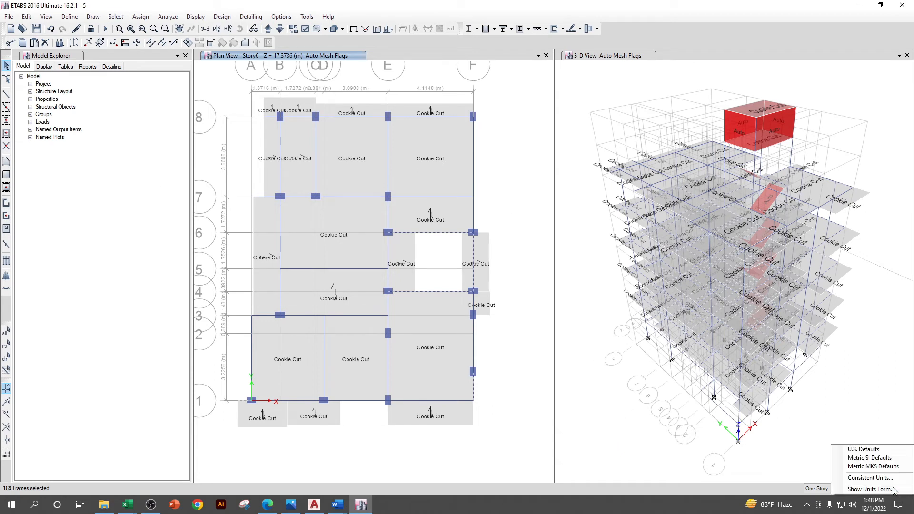
left_click(873, 458)
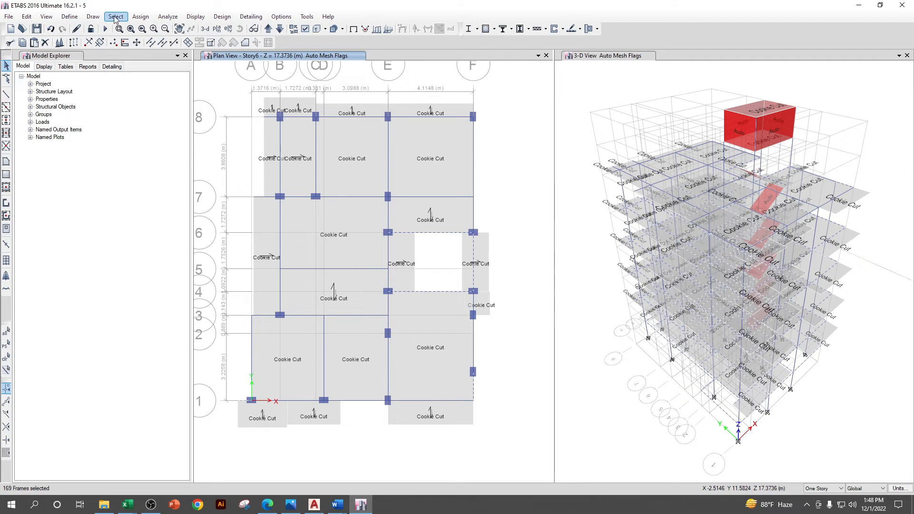
left_click(140, 17)
mouse_move(180, 108)
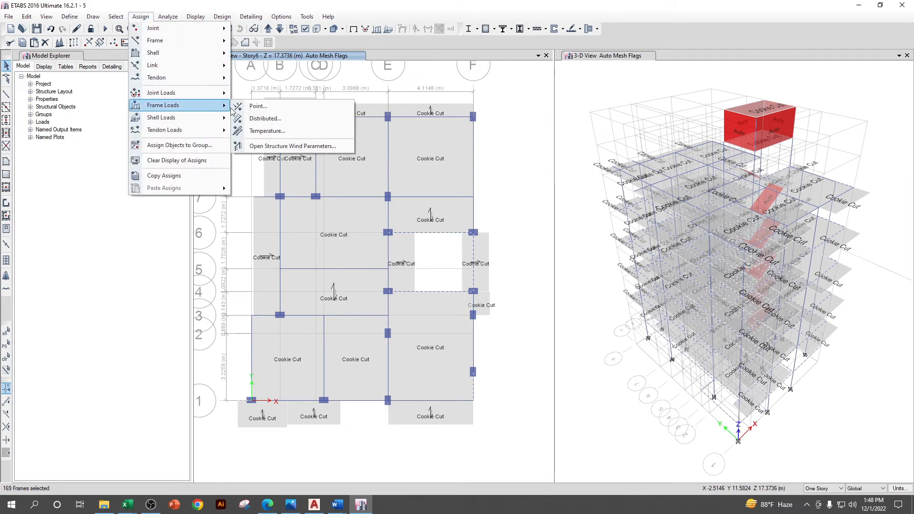
left_click(264, 118)
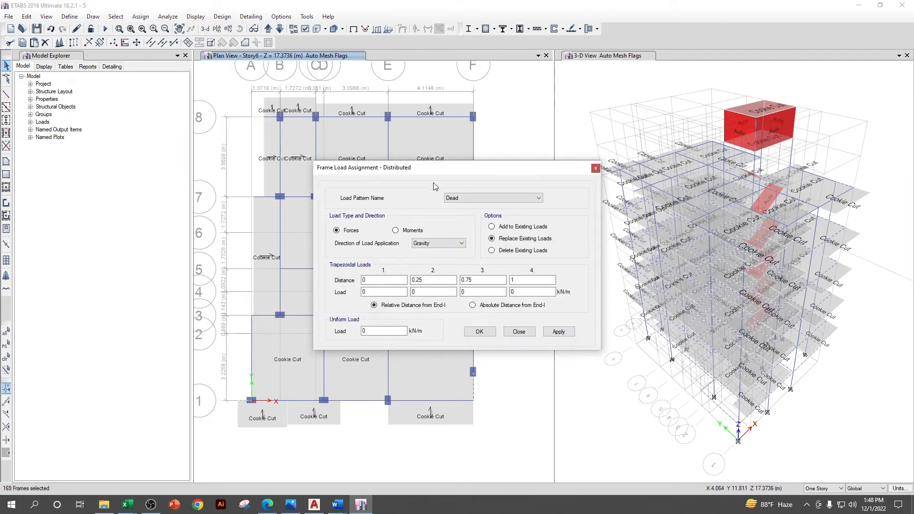
left_click_drag(486, 177, 577, 166)
left_click(592, 187)
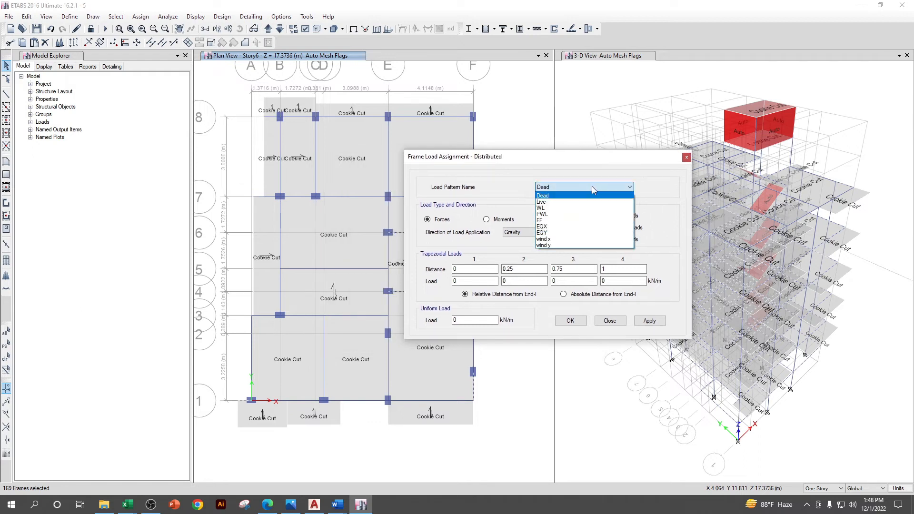
left_click(540, 208)
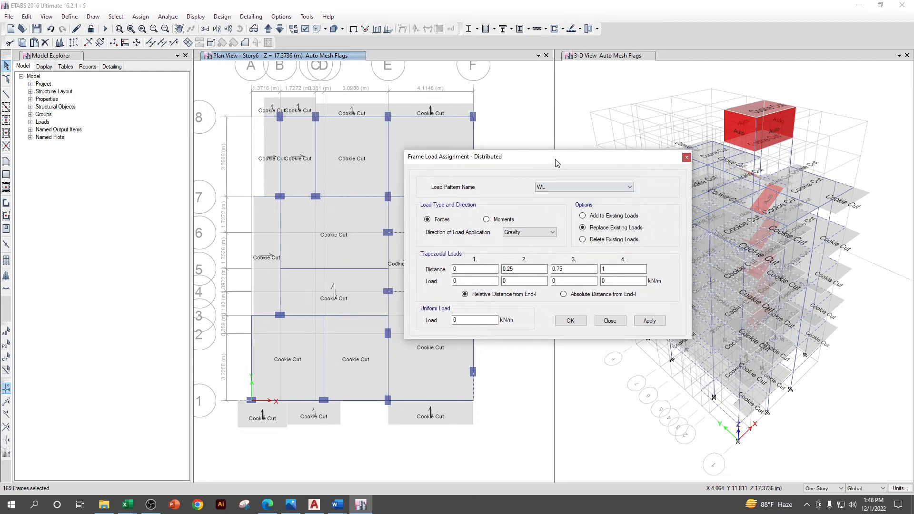
Assign a uniform WL load of 5 kN/m in the gravity direction to the selected beams, replacing existing loads
left_click_drag(555, 159, 728, 144)
left_click_drag(656, 304, 523, 307)
type("5")
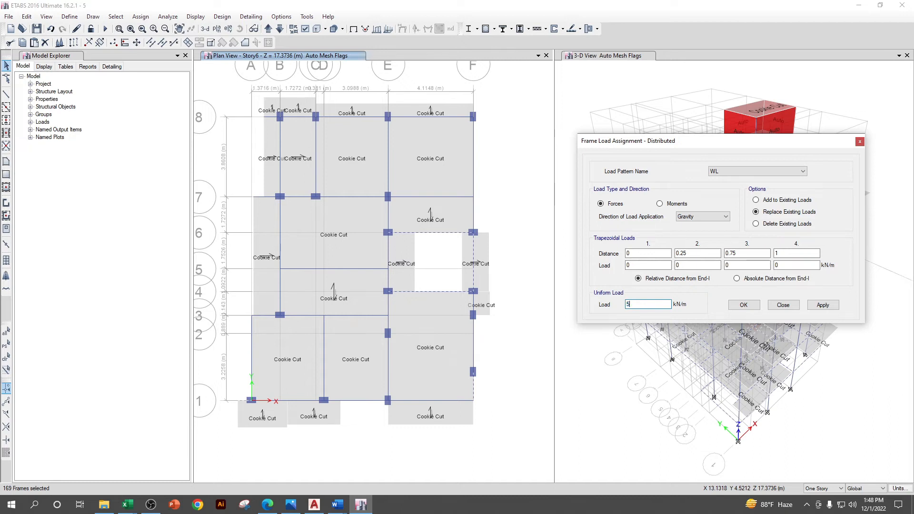
left_click(832, 307)
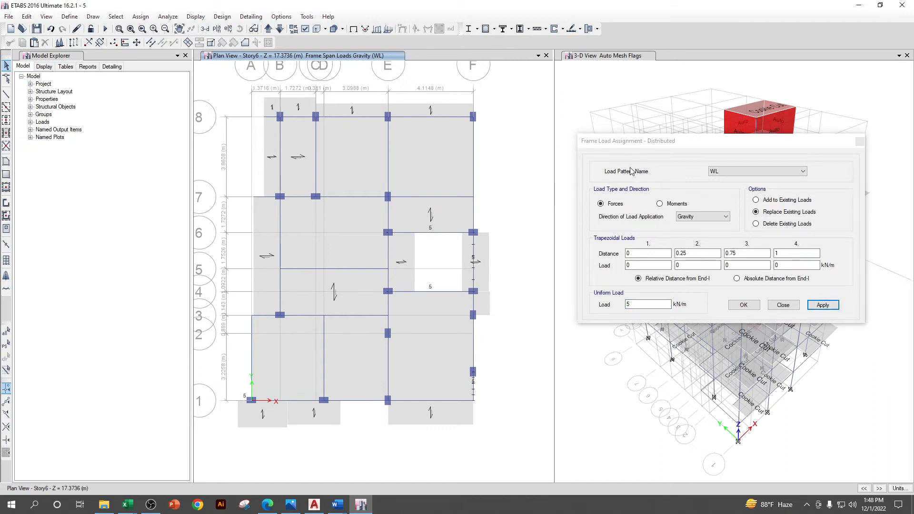
left_click_drag(653, 147, 633, 227)
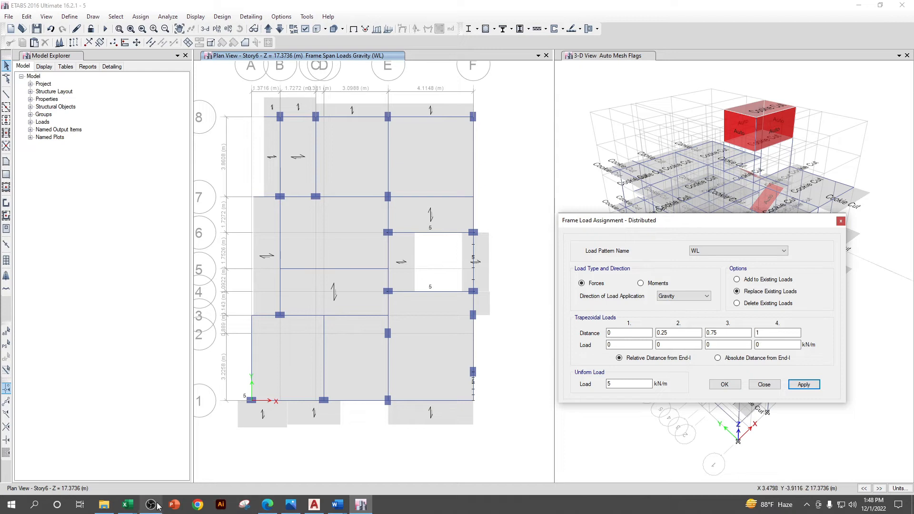
mouse_move(157, 506)
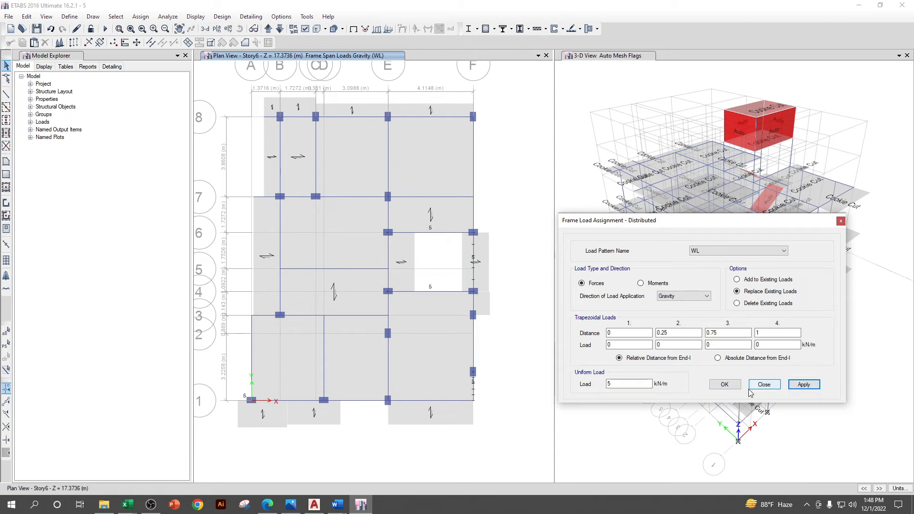
left_click(764, 384)
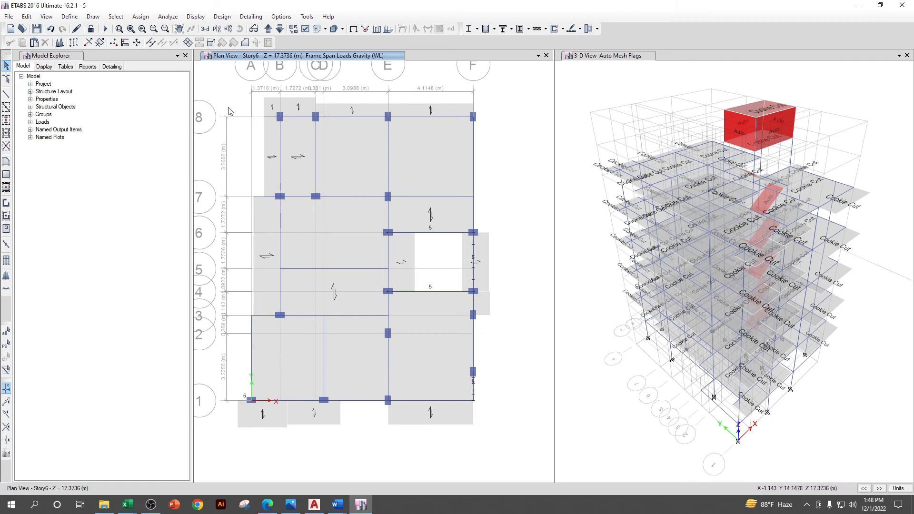
Select the Story6 perimeter beams along grids 8, F, 1, A and B, including the short edge beams on grids 3 and 7
left_click(272, 117)
left_click(289, 117)
left_click(343, 118)
left_click(420, 118)
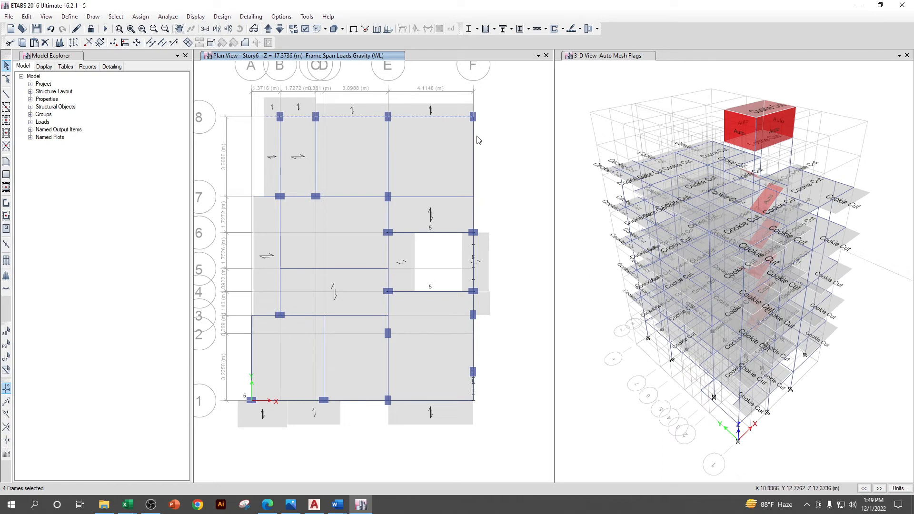
left_click(474, 337)
left_click(460, 400)
left_click(366, 400)
left_click(298, 400)
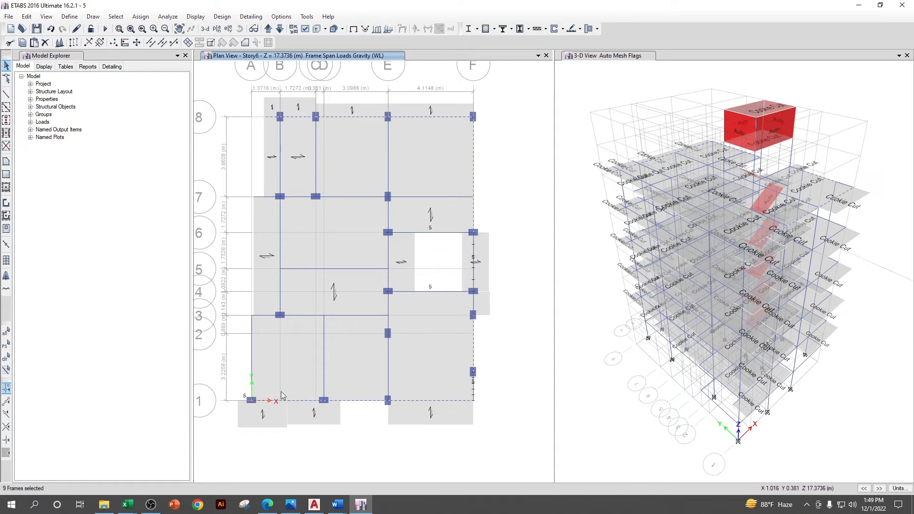
left_click(253, 345)
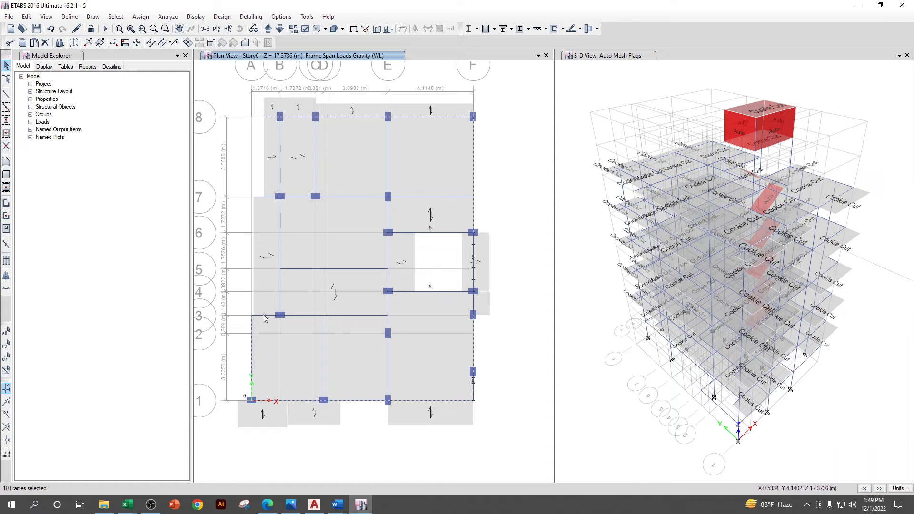
left_click(281, 292)
left_click(280, 181)
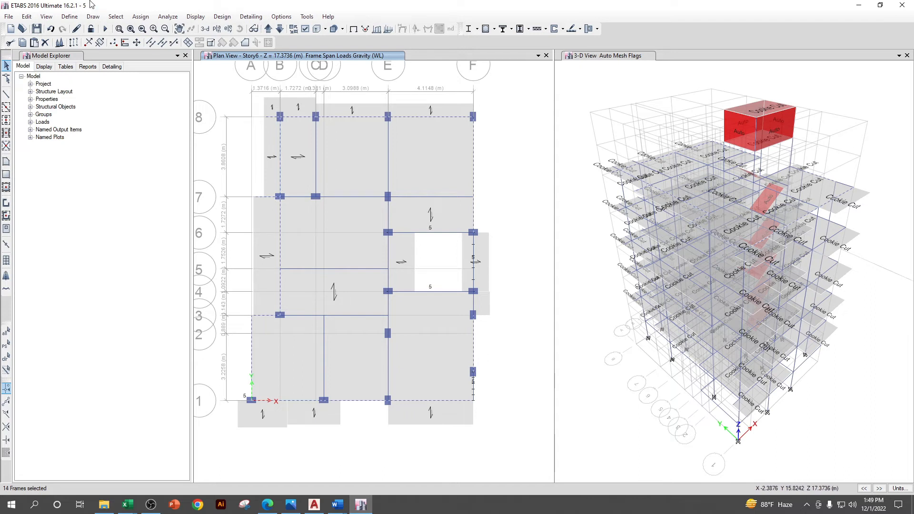
Assign a uniform distributed WL gravity load of 2.5 kN/m to the selected Story6 perimeter beams
left_click(141, 16)
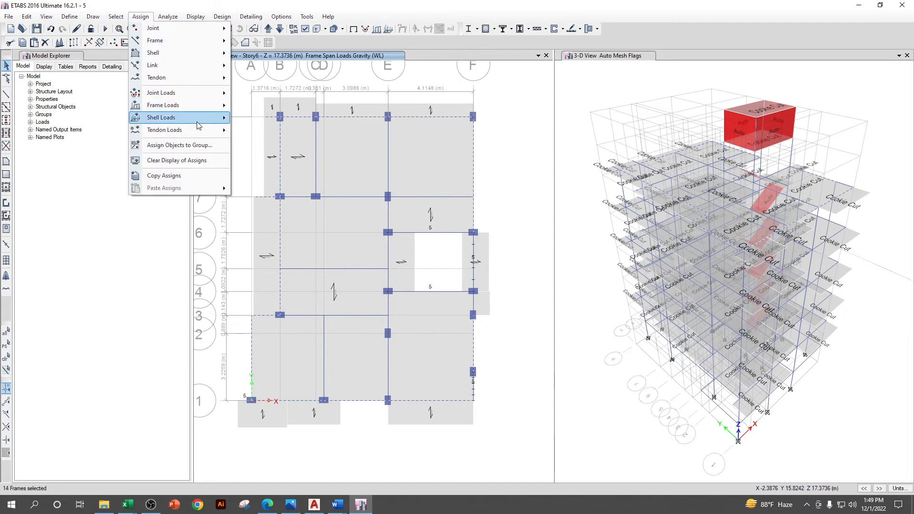
mouse_move(199, 124)
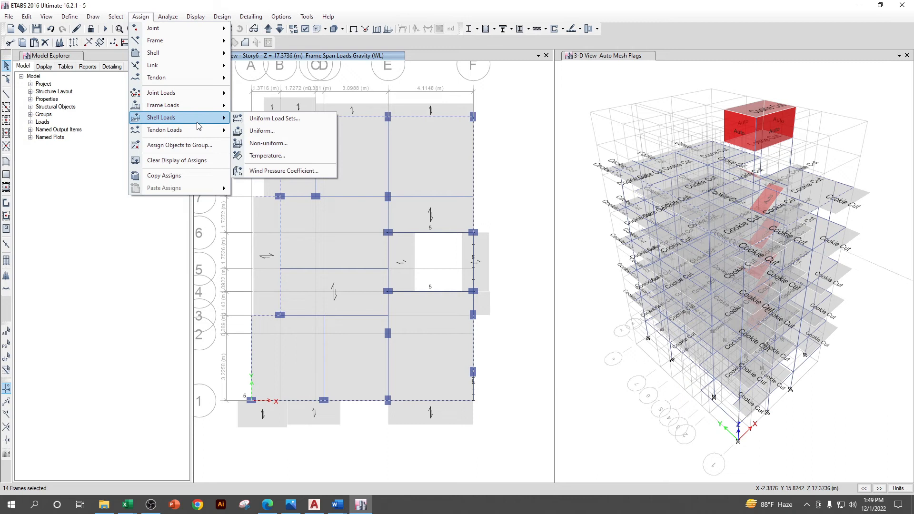
mouse_move(200, 106)
left_click(269, 118)
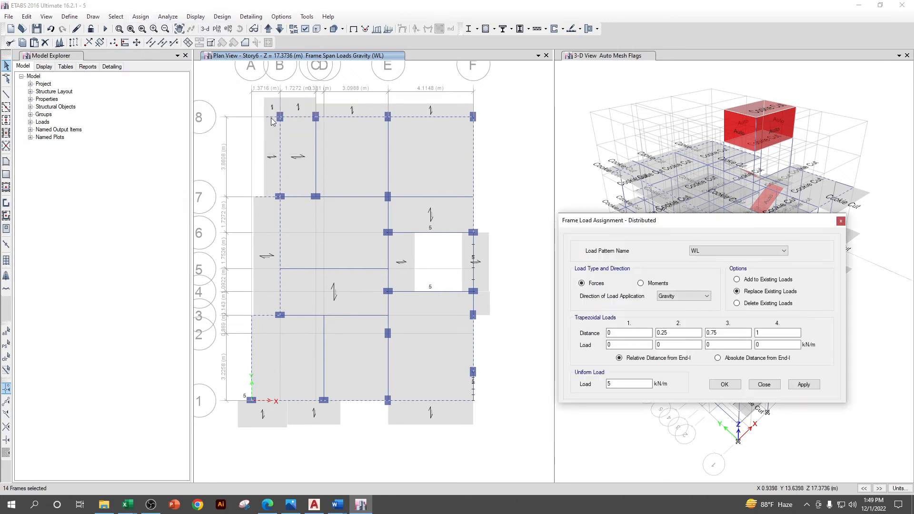
double_click(635, 383)
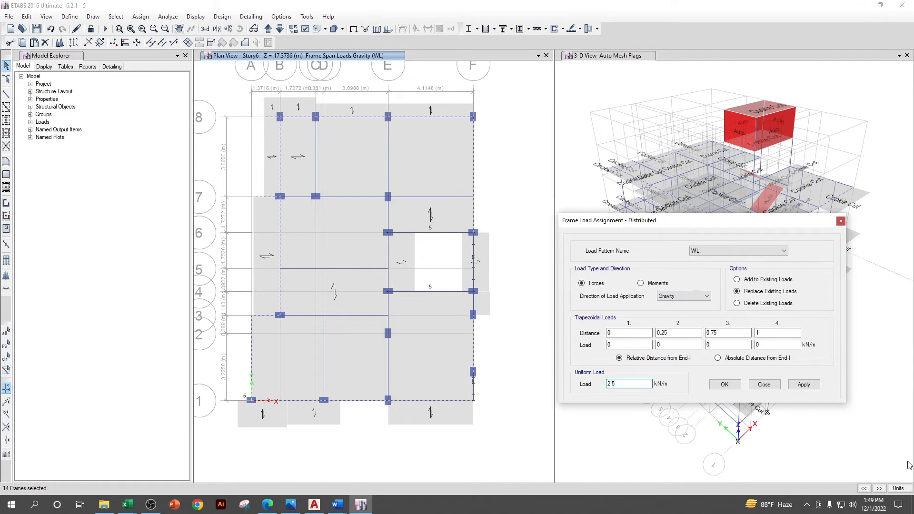
left_click(807, 385)
left_click(724, 385)
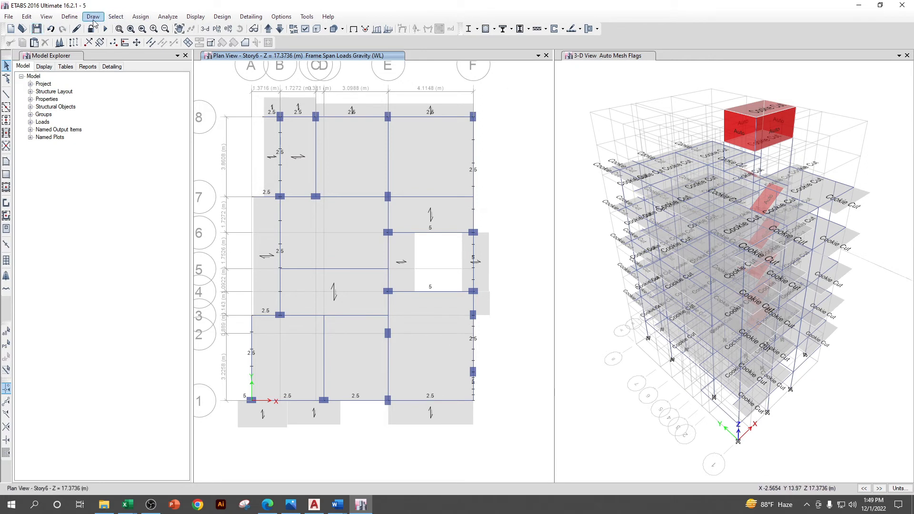
Select all floor slabs in the model by object type
left_click(115, 17)
mouse_move(200, 29)
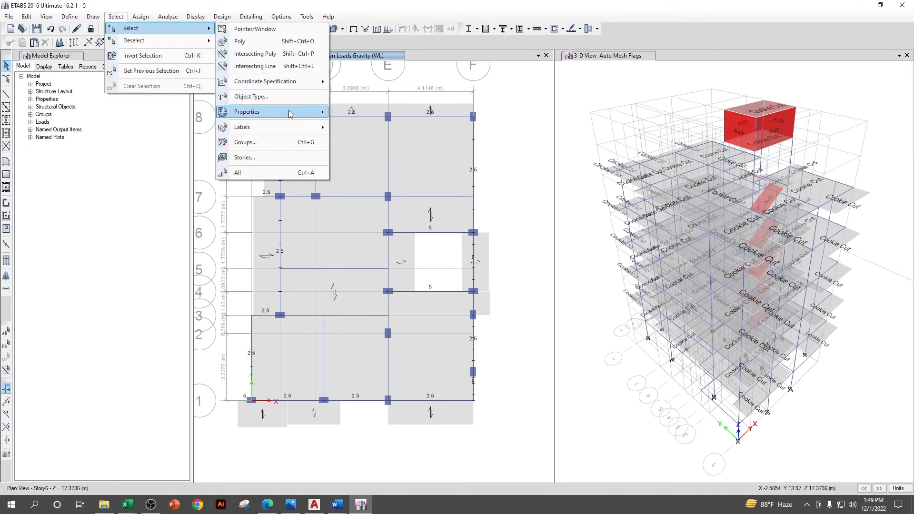
left_click(198, 16)
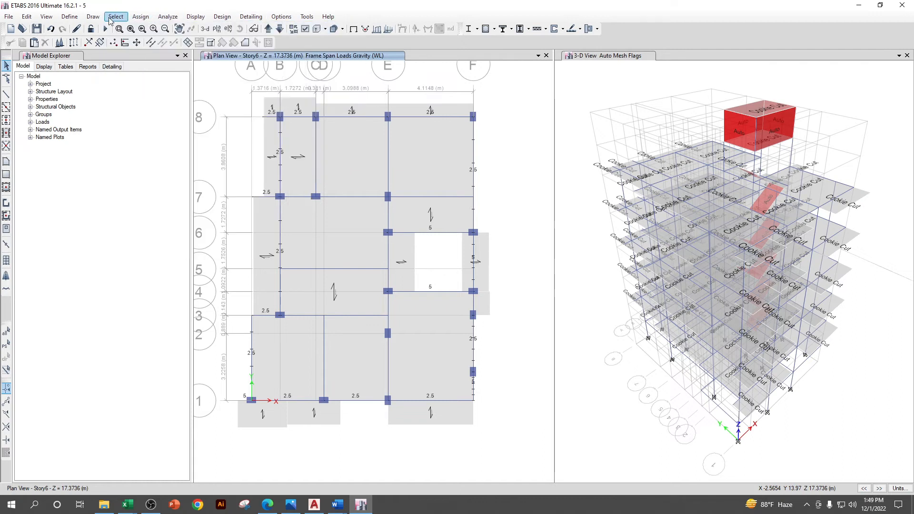
left_click(115, 17)
mouse_move(172, 33)
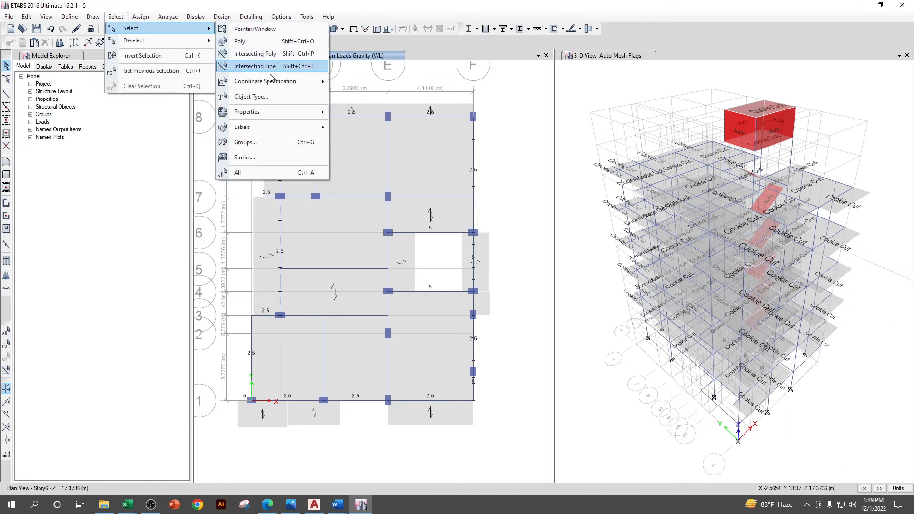
left_click(274, 100)
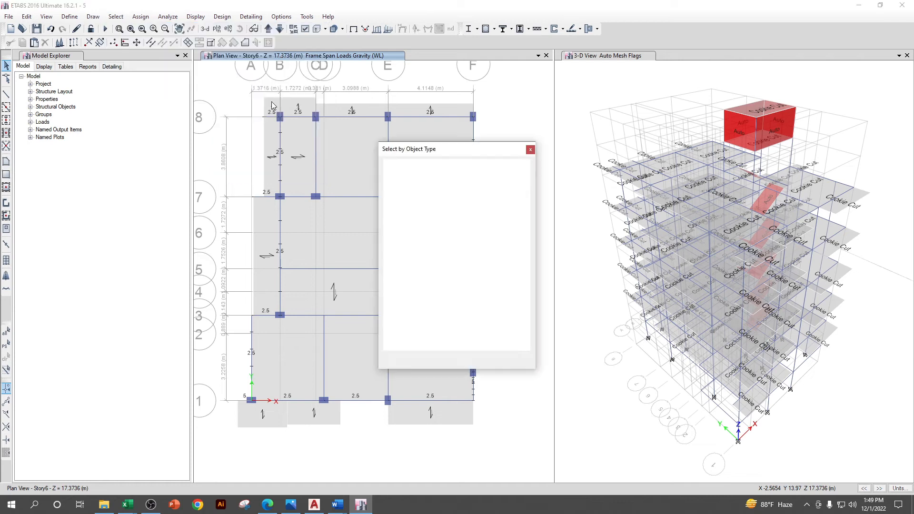
left_click(405, 217)
left_click(416, 336)
left_click(495, 336)
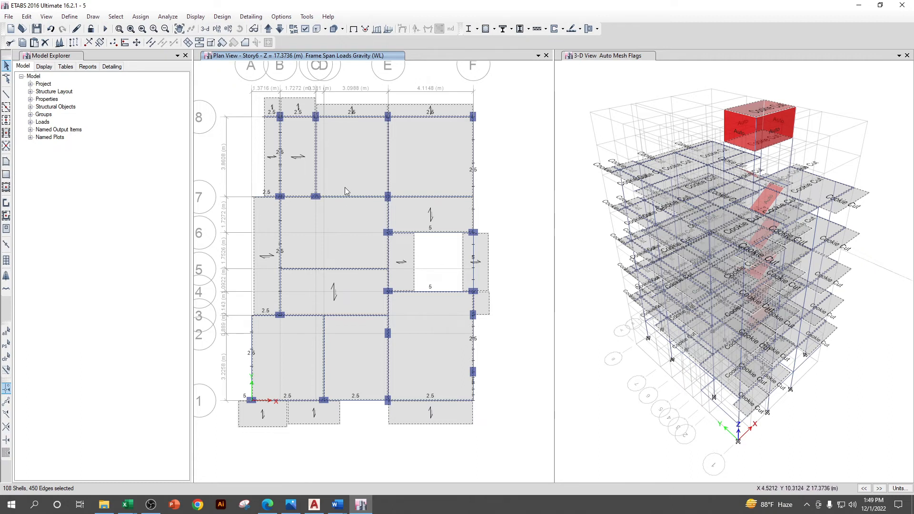
Deselect the Story6 slabs beyond grid 7, including the grid 8 overhangs, and the E-F panel between grids 6 and 7
left_click(275, 136)
left_click(288, 103)
left_click(294, 139)
left_click(301, 143)
left_click(333, 157)
left_click(346, 113)
left_click(403, 115)
left_click(405, 149)
left_click(409, 215)
Deselect the remaining Story6 slab panels between grids 7 and 1 and the overhanging slabs outside grid 1
left_click(331, 228)
left_click(267, 231)
left_click(299, 298)
left_click(420, 313)
left_click(399, 265)
left_click(359, 361)
left_click(305, 360)
left_click(432, 408)
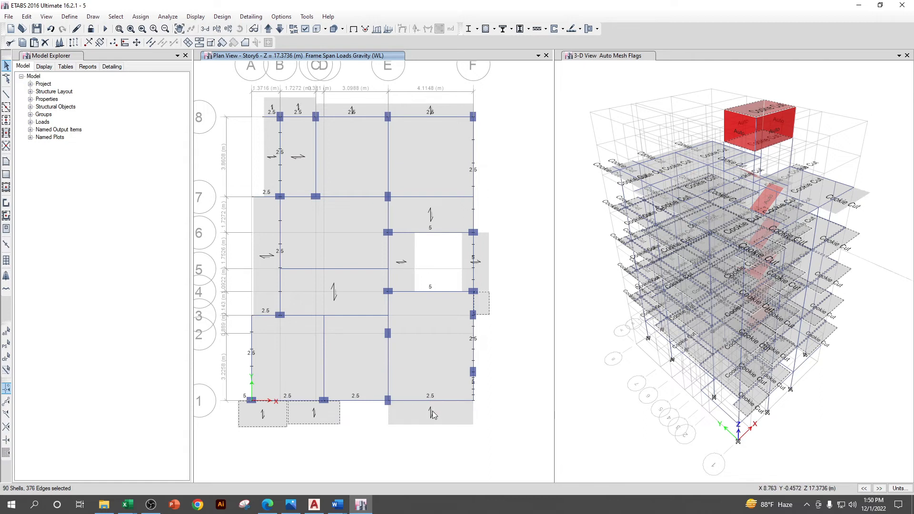
left_click(263, 416)
left_click(316, 416)
Deselect the slabs between grids E-F and 4-6 on Story7 and Story8, and return the plan view to Story5
left_click(279, 29)
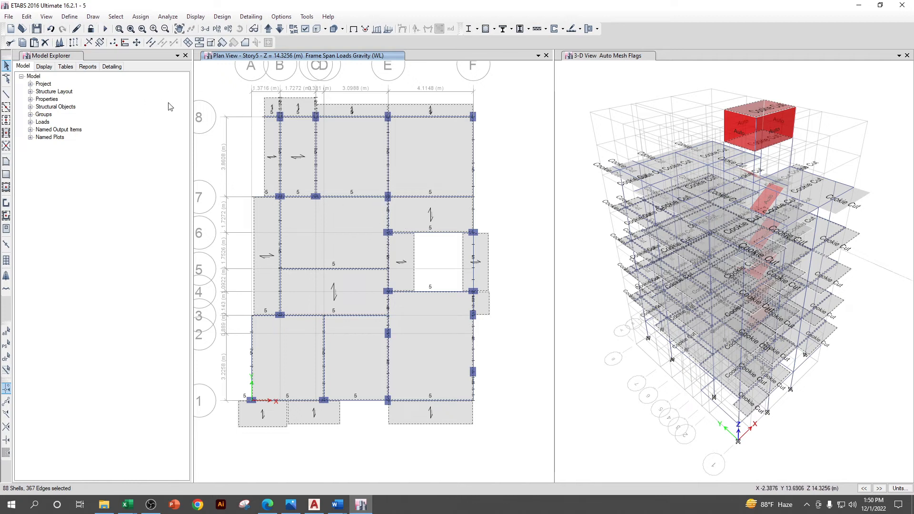
left_click(269, 29)
left_click(269, 29)
left_click(427, 251)
left_click(270, 30)
left_click(421, 261)
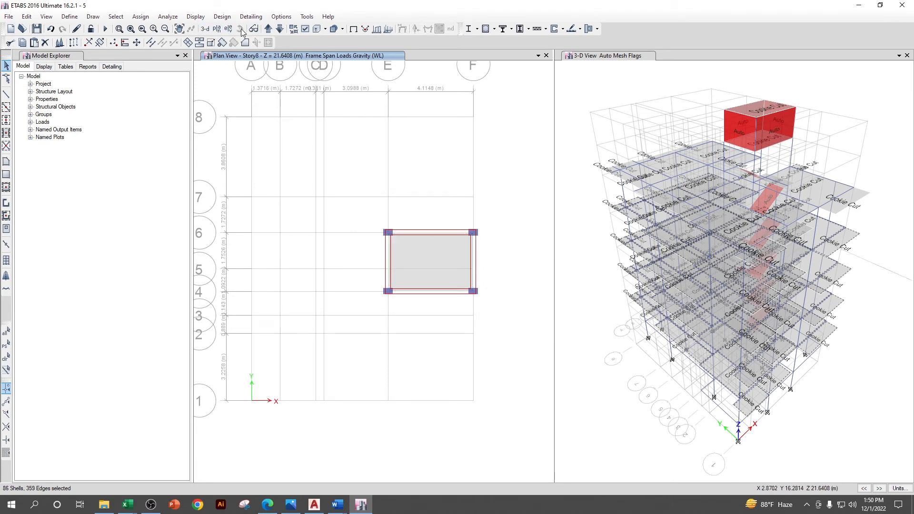
left_click(279, 31)
left_click(279, 31)
left_click(279, 31)
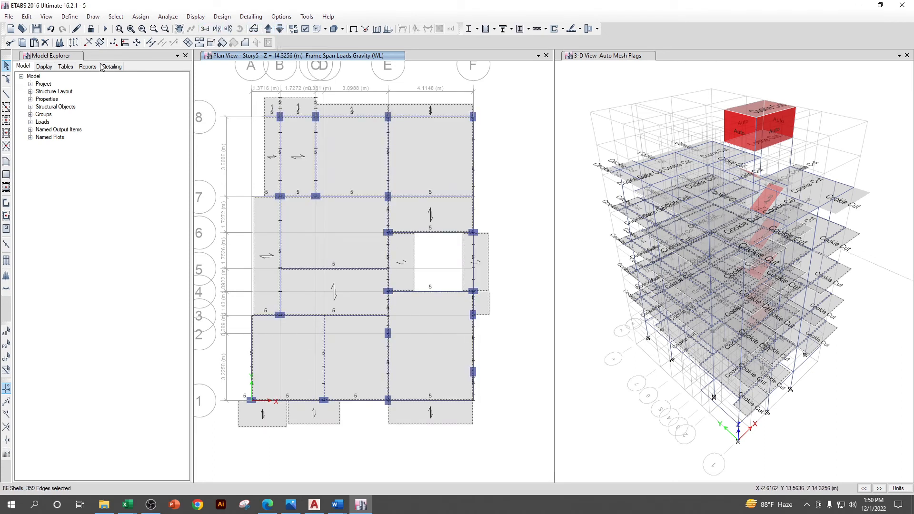
Assign a uniform PWL shell load of 2.5 kN/m² in the gravity direction to the selected floor slabs, replacing existing loads
left_click(141, 16)
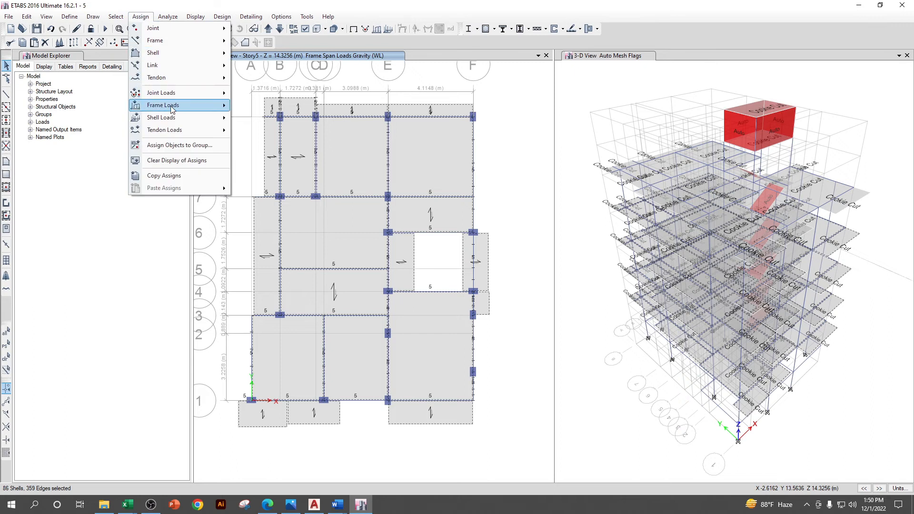
mouse_move(204, 118)
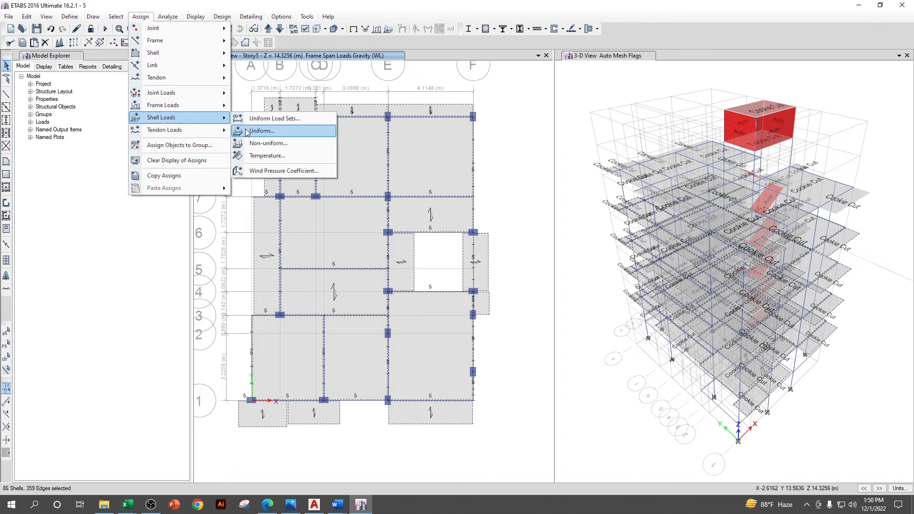
left_click(262, 130)
left_click(486, 225)
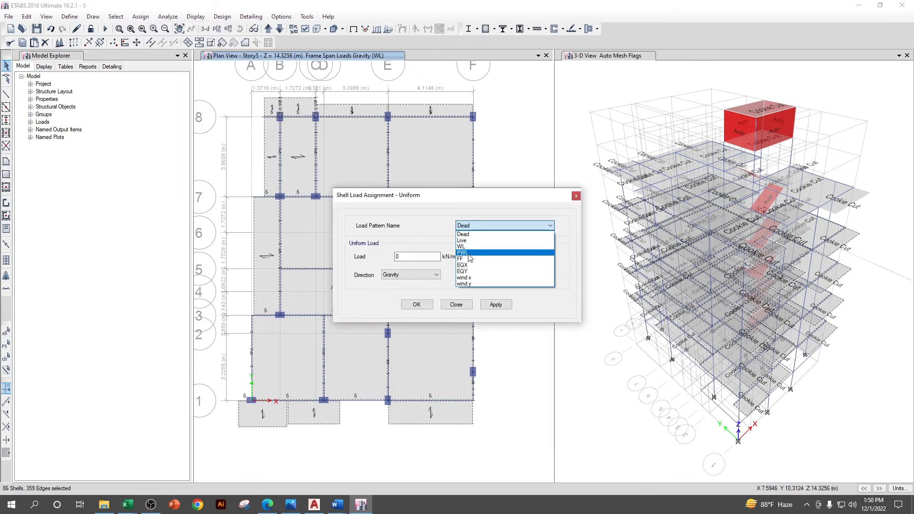
left_click(469, 252)
double_click(429, 258)
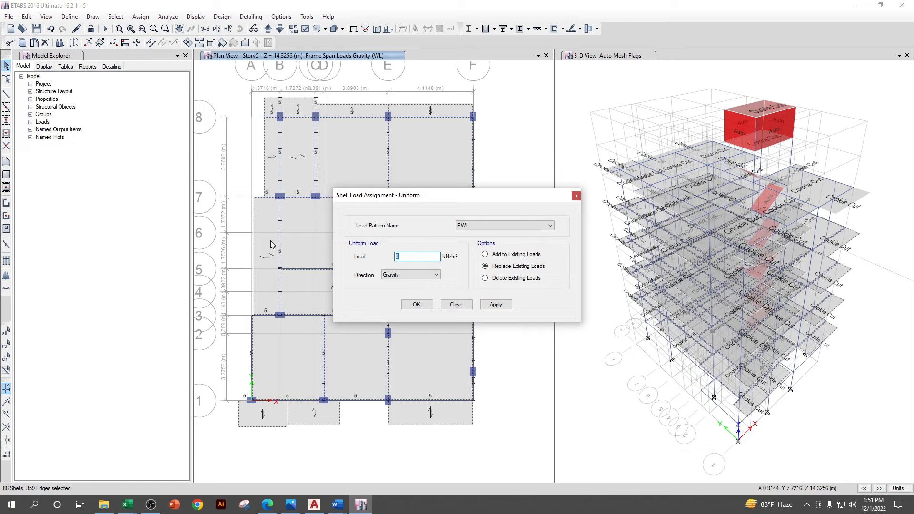
type("2.5")
left_click(496, 304)
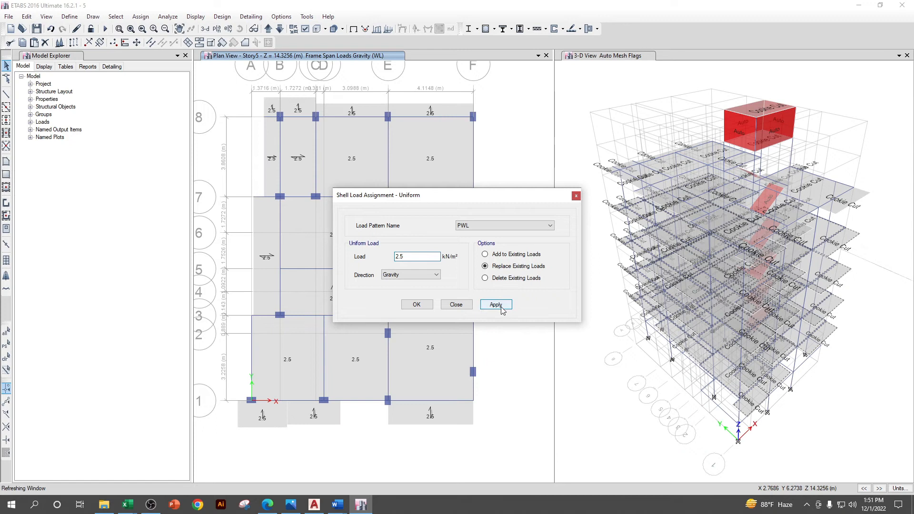
left_click(417, 304)
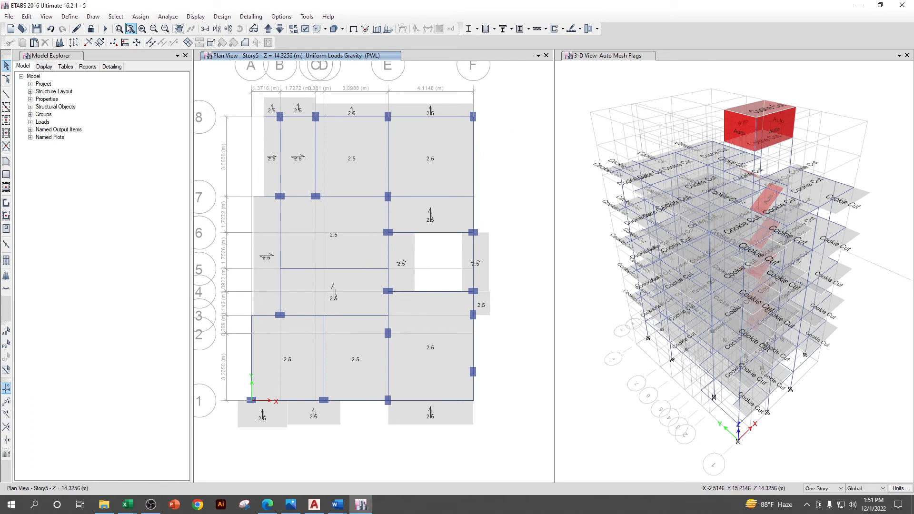
Select all floor objects in the model by object type
left_click(70, 18)
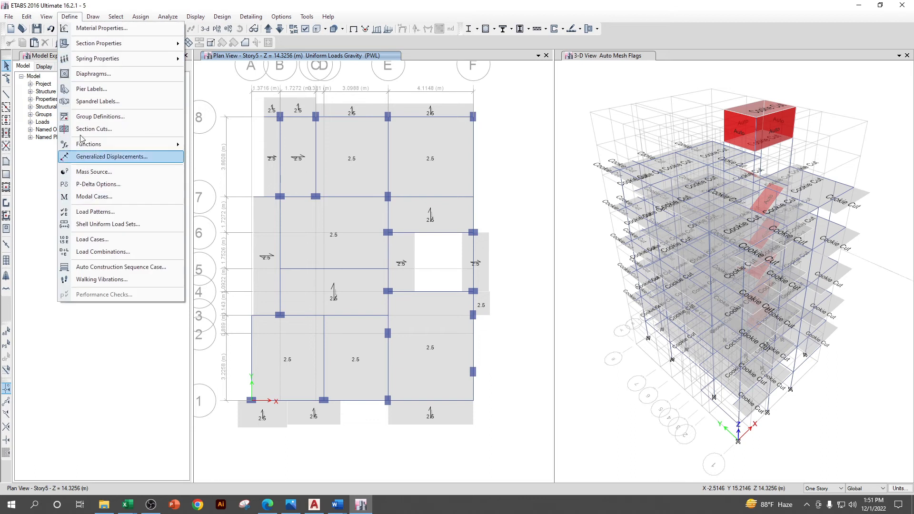
left_click(487, 90)
left_click(115, 18)
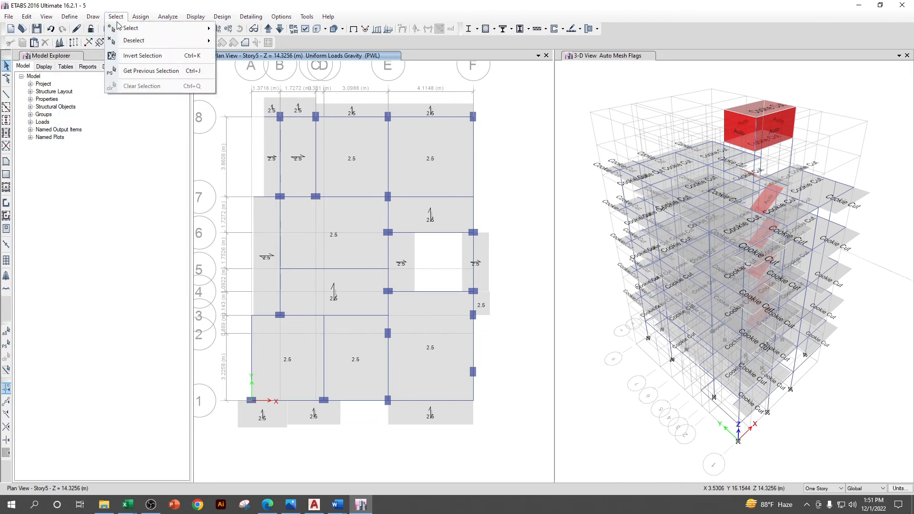
mouse_move(143, 28)
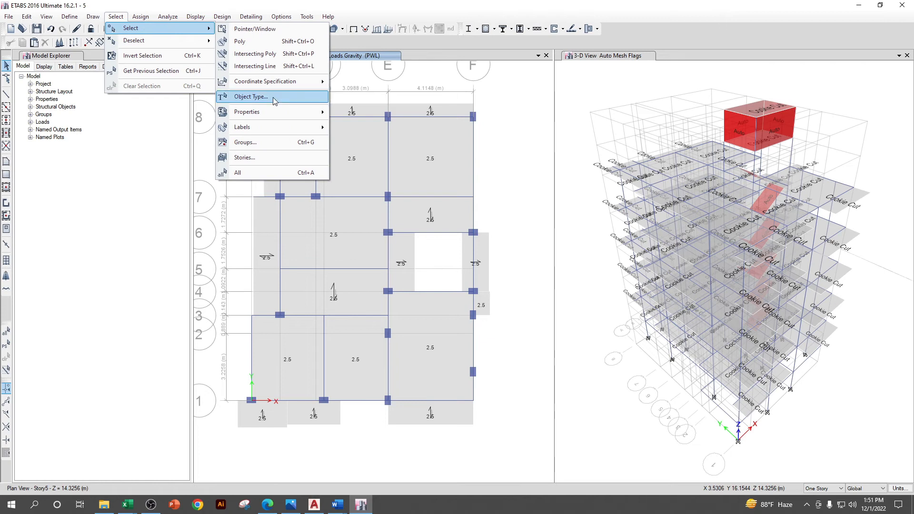
left_click(275, 97)
left_click(406, 216)
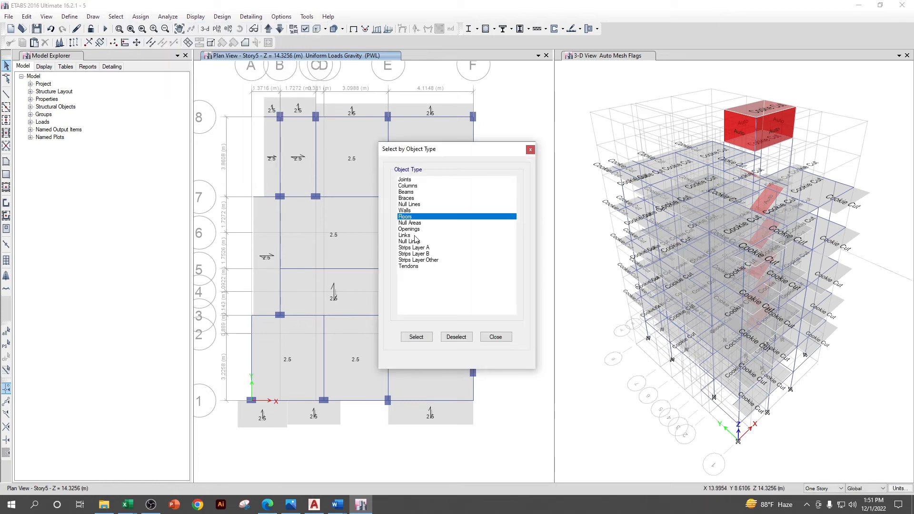
left_click(416, 336)
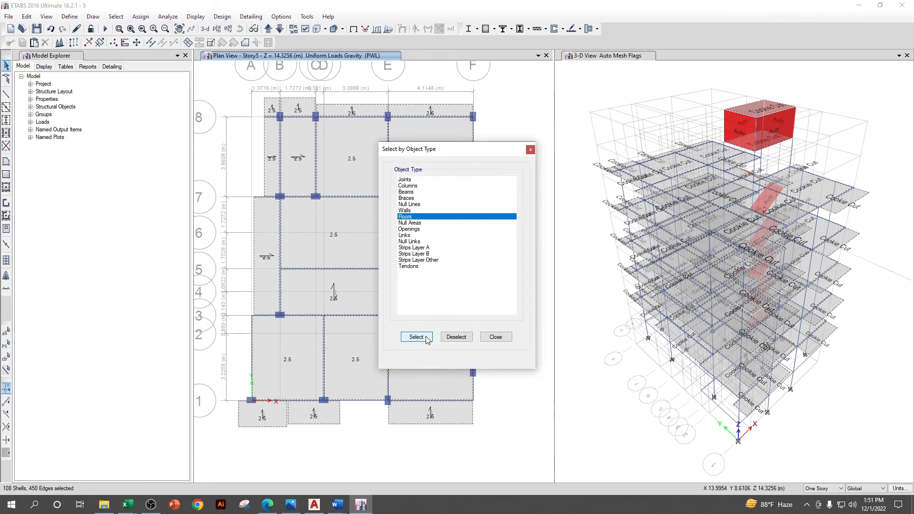
left_click(495, 337)
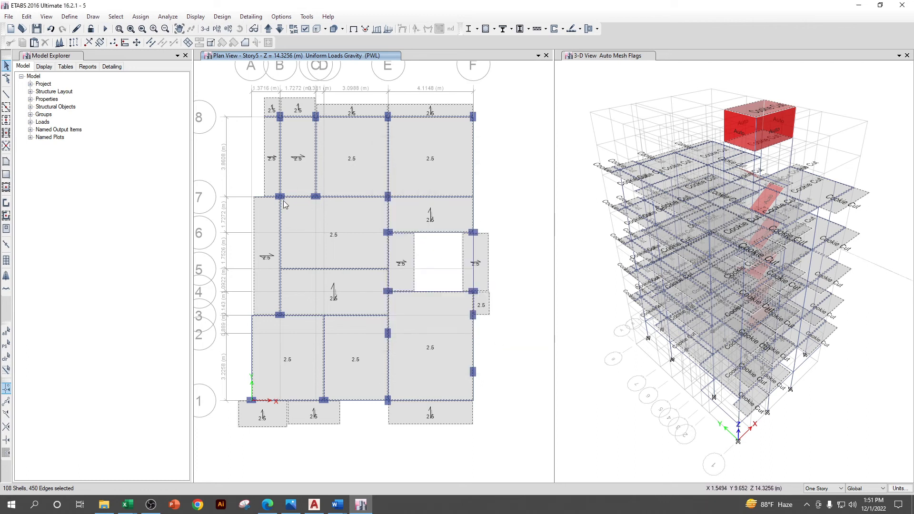
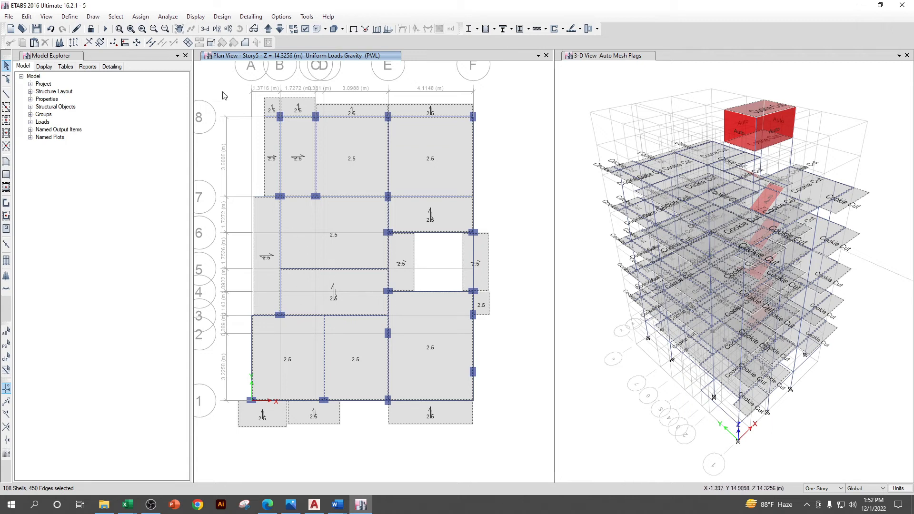
On the Story6 plan, deselect the slabs between grids 7 and 8 and the overhanging slabs outside grid 8
left_click(268, 28)
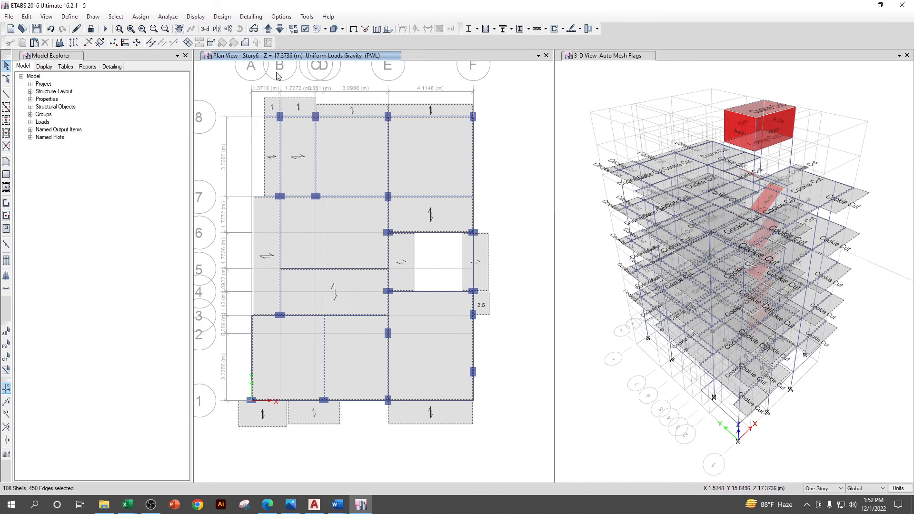
left_click(275, 110)
left_click(299, 109)
left_click(362, 109)
left_click(418, 111)
left_click(420, 150)
left_click(360, 150)
left_click(296, 147)
left_click(272, 148)
Deselect the main Story6 slab panels between grids 7 and 1 and the overhang outside grid B
left_click(264, 219)
left_click(318, 221)
left_click(432, 214)
left_click(332, 305)
left_click(288, 350)
left_click(346, 346)
left_click(398, 348)
Deselect the Story6 overhangs outside grid 1, the small slab outside grid F, and the two strips beside the opening
left_click(388, 419)
left_click(333, 417)
left_click(278, 421)
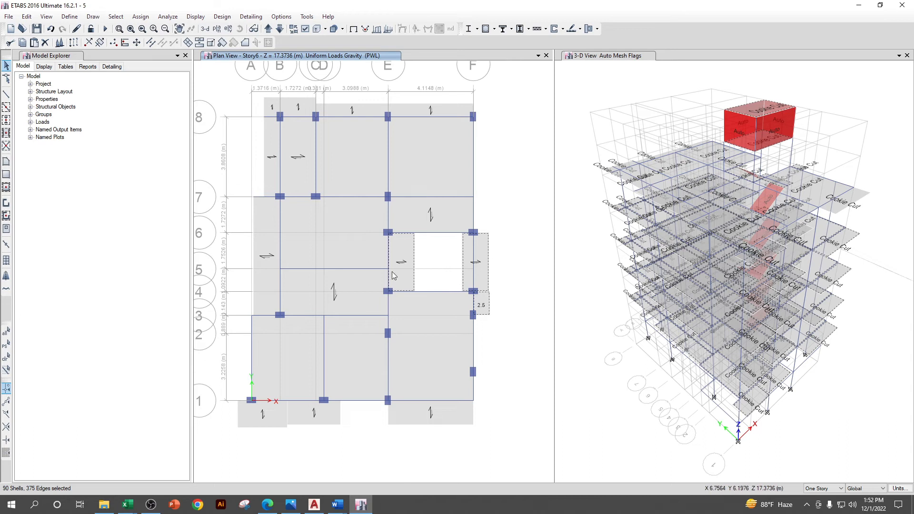
left_click(484, 310)
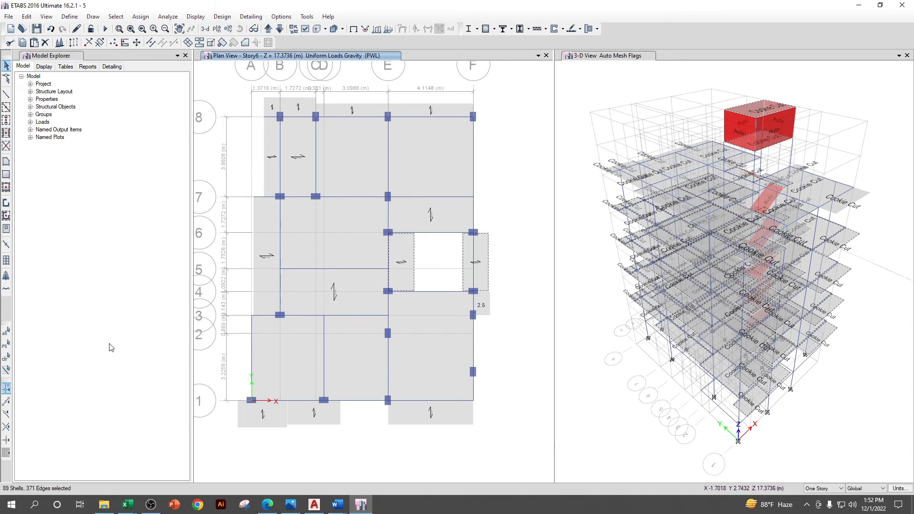
left_click(404, 269)
left_click(475, 257)
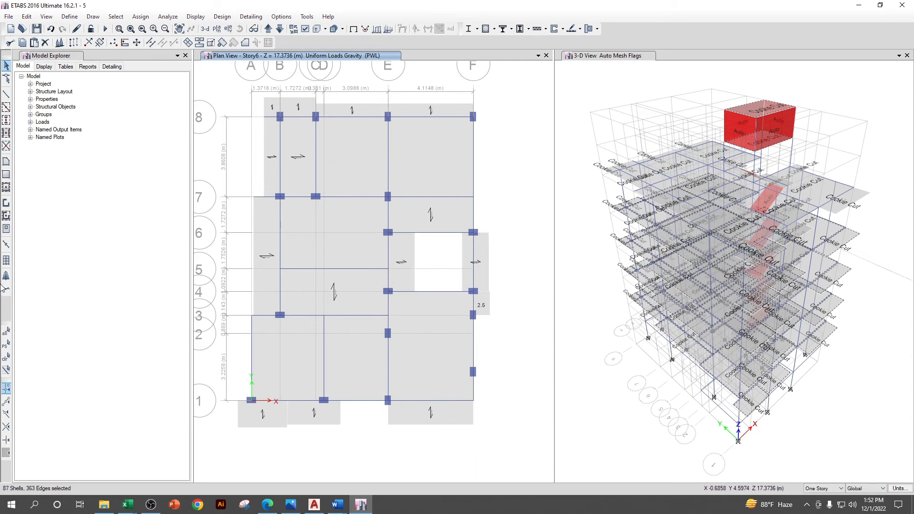
Deselect the slabs between grids E-F and 4-6 on Story7 and Story8, and return the plan view to Story5
left_click(268, 29)
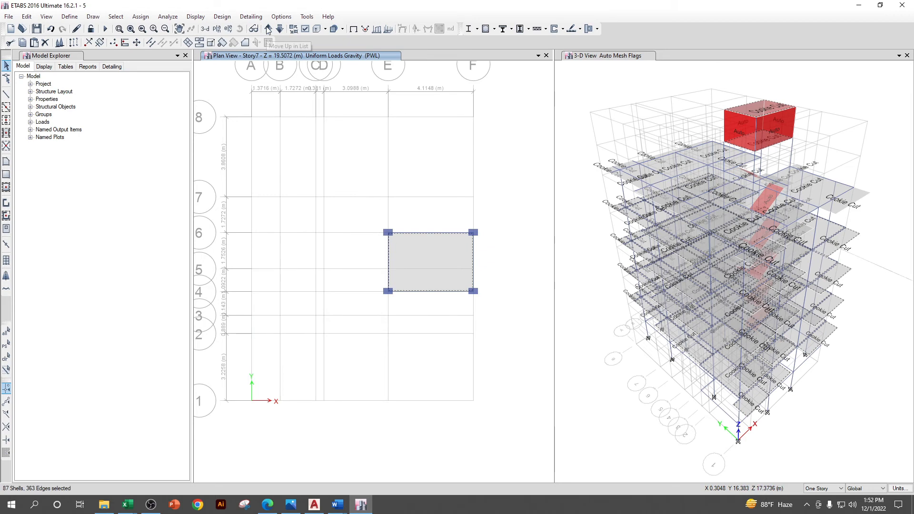
left_click(268, 29)
left_click(423, 239)
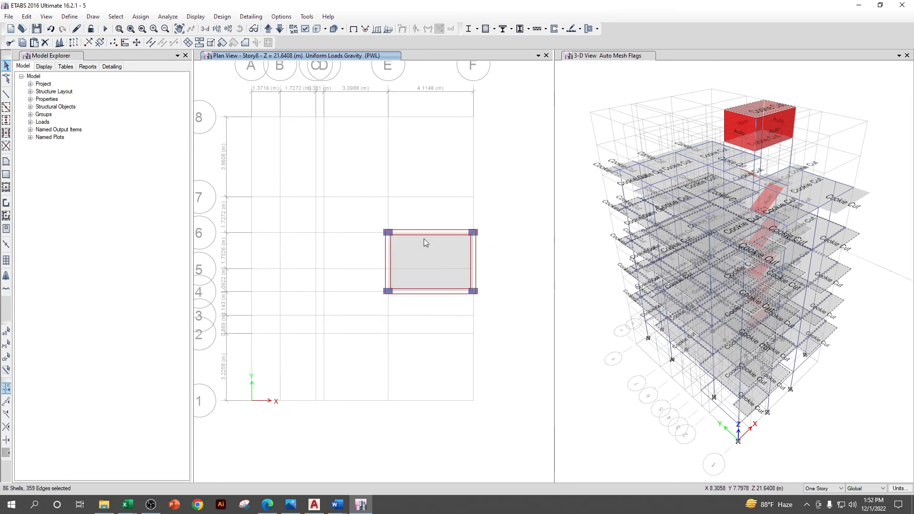
left_click(280, 28)
left_click(280, 29)
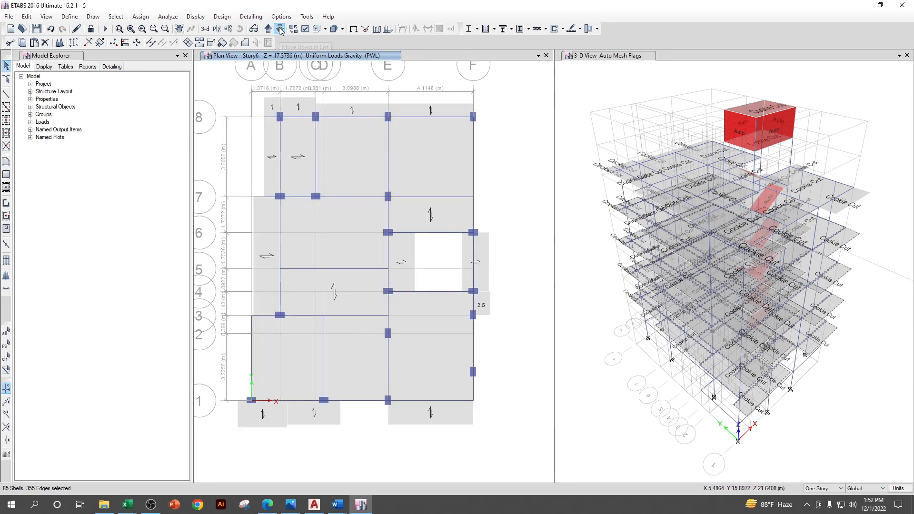
left_click(279, 29)
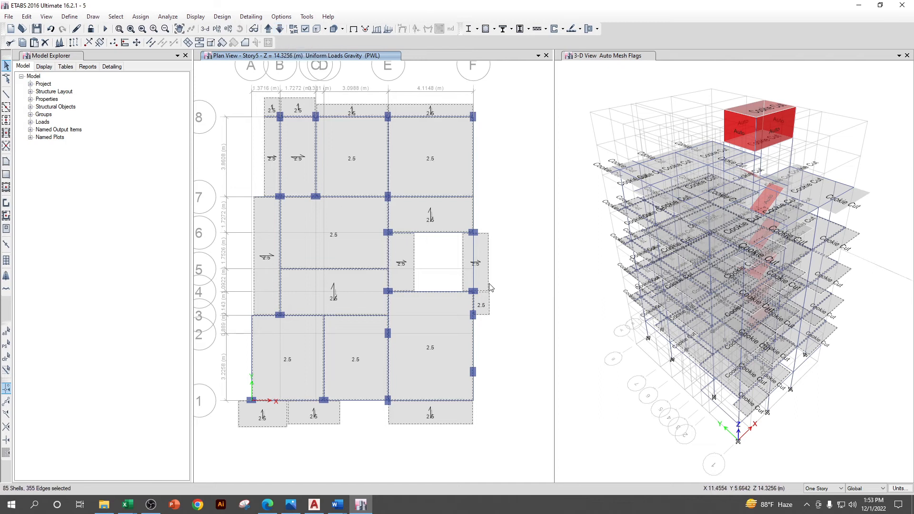
Assign a uniform Live shell load of 2 kN/m² in the gravity direction to the selected floor slabs, replacing existing loads
left_click(141, 17)
mouse_move(185, 121)
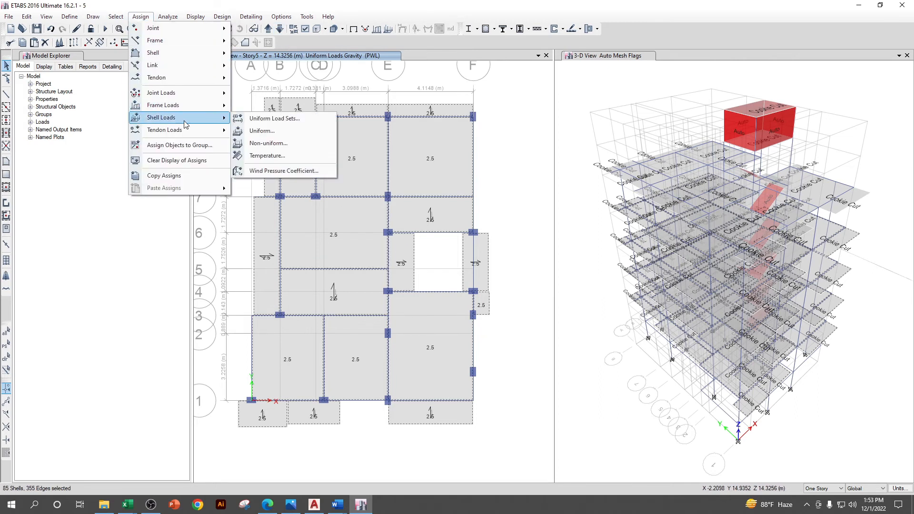
left_click(262, 131)
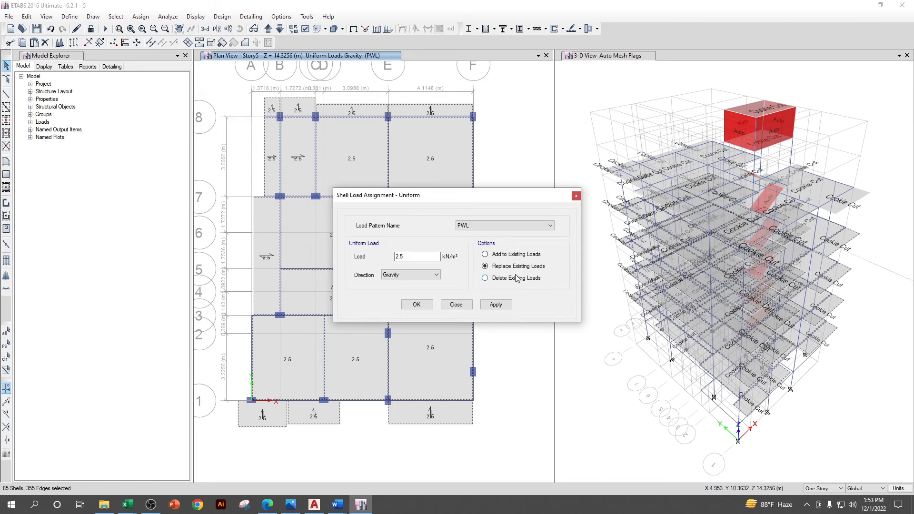
left_click(471, 227)
left_click(462, 240)
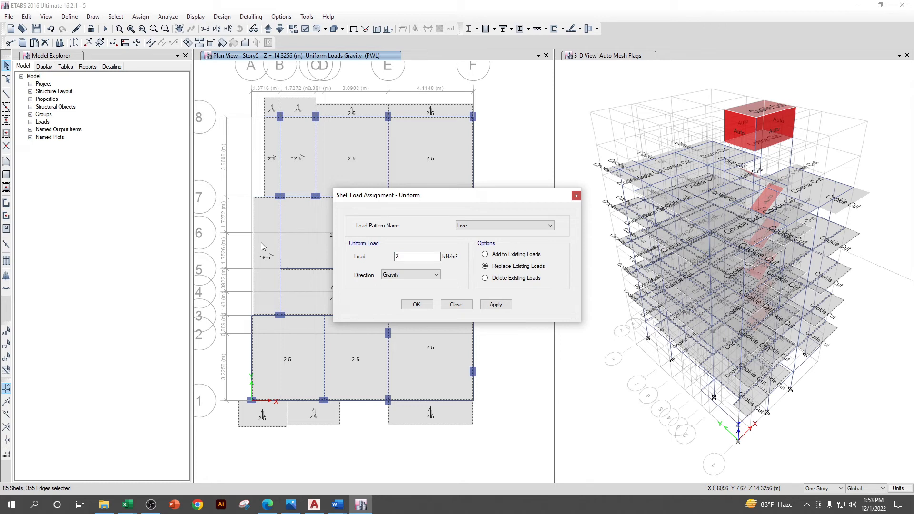
left_click(495, 304)
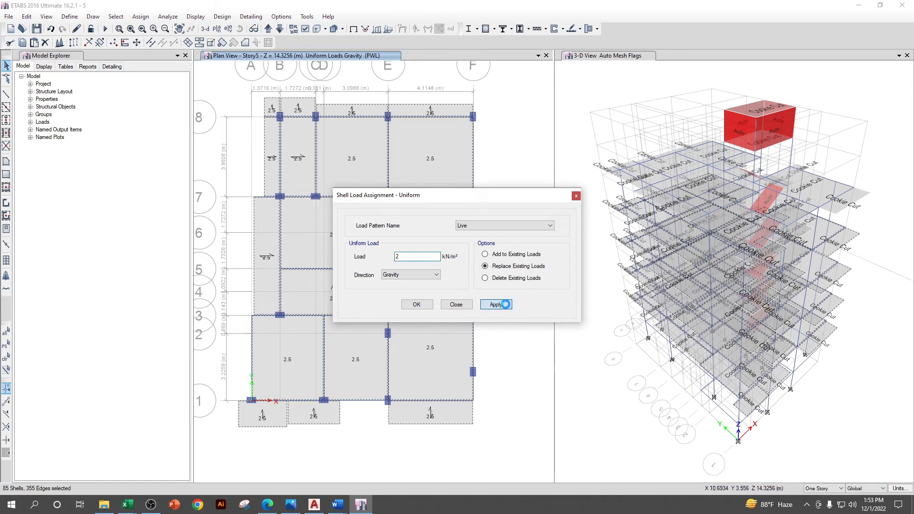
left_click(416, 304)
On the Story6 plan, select the slabs between grids 7 and 8 and the overhanging slabs outside grid 8
left_click(268, 29)
left_click(268, 106)
left_click(286, 107)
left_click(340, 109)
left_click(410, 111)
left_click(418, 146)
left_click(352, 147)
left_click(299, 149)
left_click(268, 145)
Add the remaining Story6 slabs between grids 7 and 1 to the selection, including the overhangs and the strips beside the opening
left_click(271, 216)
left_click(324, 232)
left_click(402, 215)
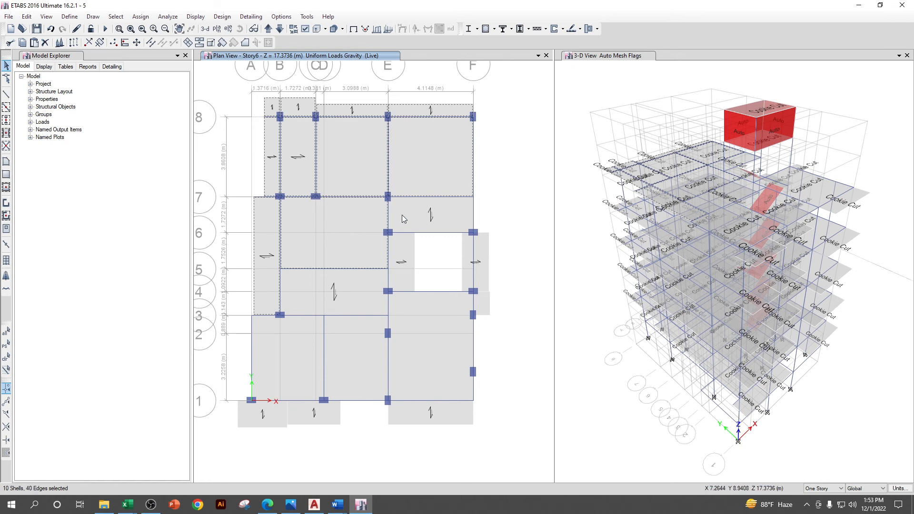
left_click(402, 257)
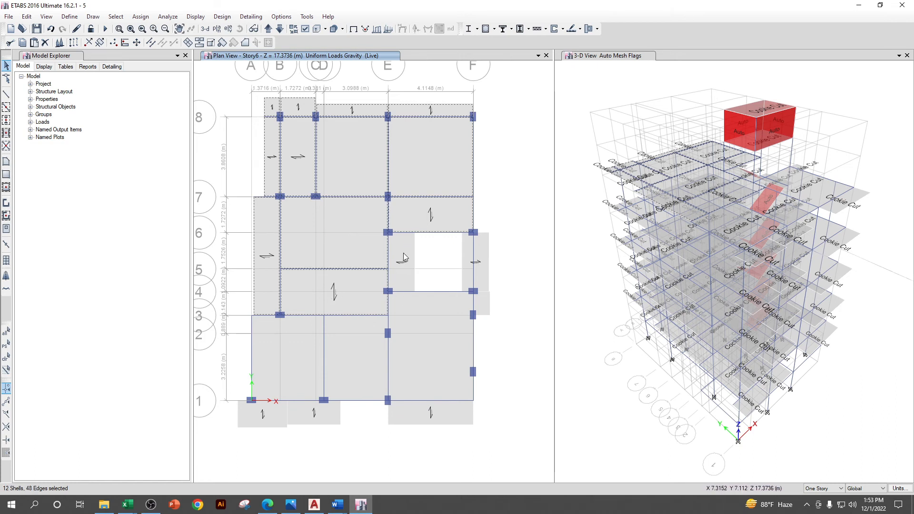
left_click(403, 253)
left_click(475, 248)
left_click(447, 321)
left_click(363, 355)
left_click(296, 355)
left_click(314, 413)
left_click(424, 418)
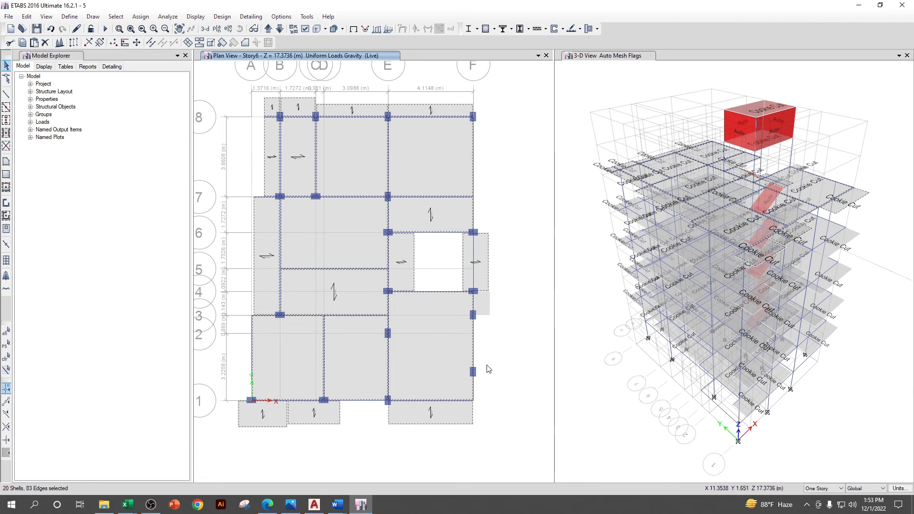
left_click(480, 303)
Assign a uniform Live shell load of 4.80 kN/m² in the gravity direction to the selected Story6 slabs, replacing existing loads
left_click(148, 18)
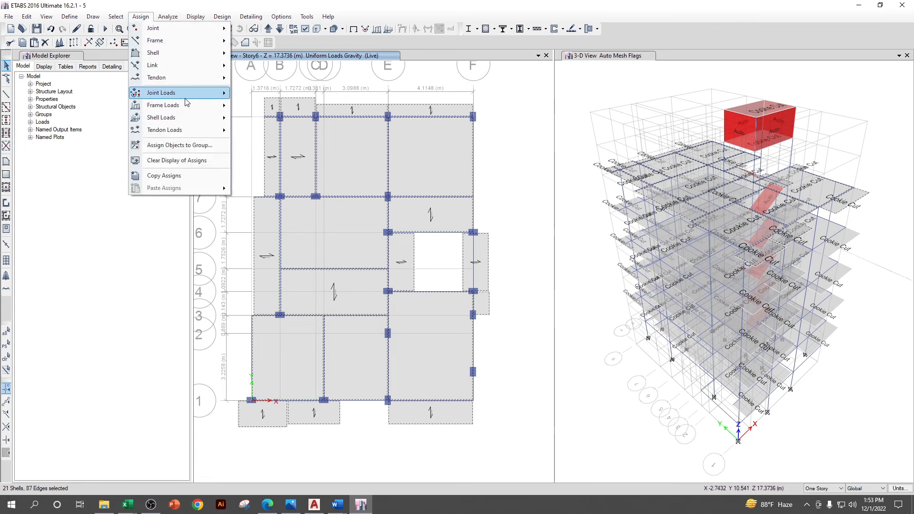
mouse_move(180, 119)
left_click(286, 130)
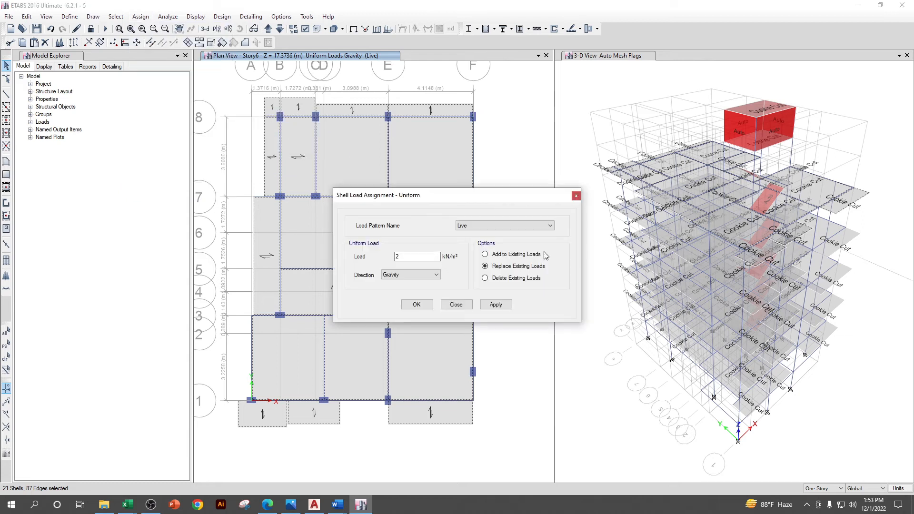
type("4.80")
left_click(507, 304)
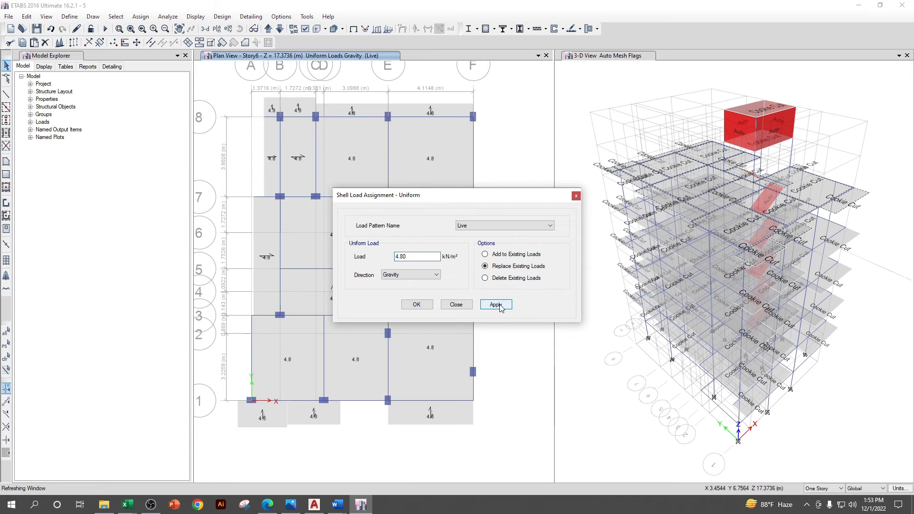
left_click(417, 304)
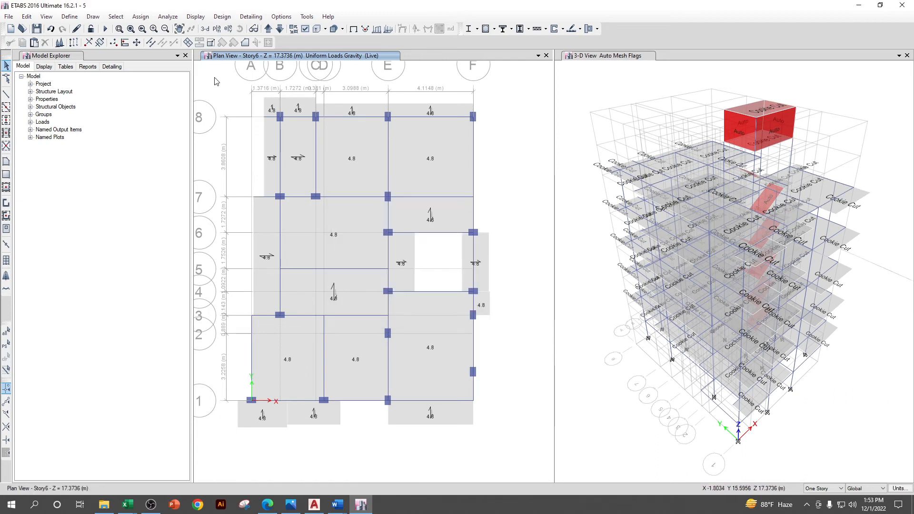
Select all floor objects in the model again by object type
left_click(116, 17)
mouse_move(142, 28)
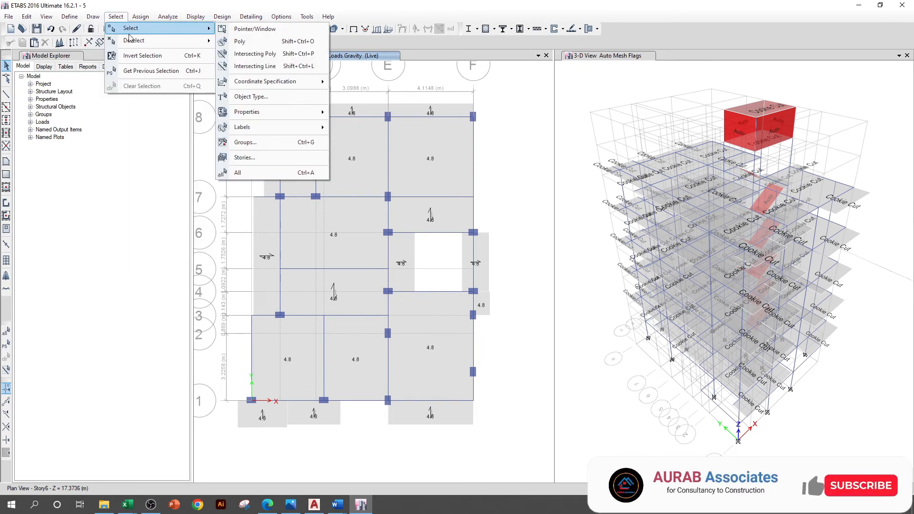
left_click(269, 97)
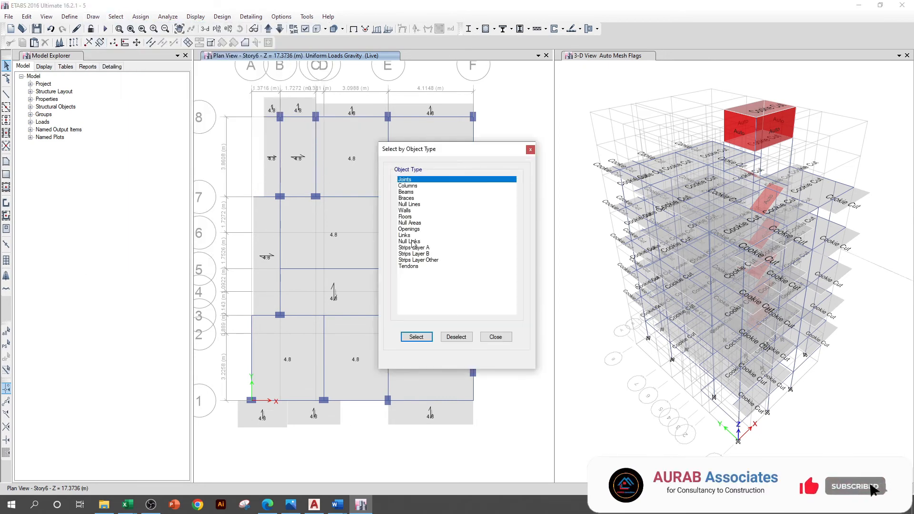
left_click(405, 217)
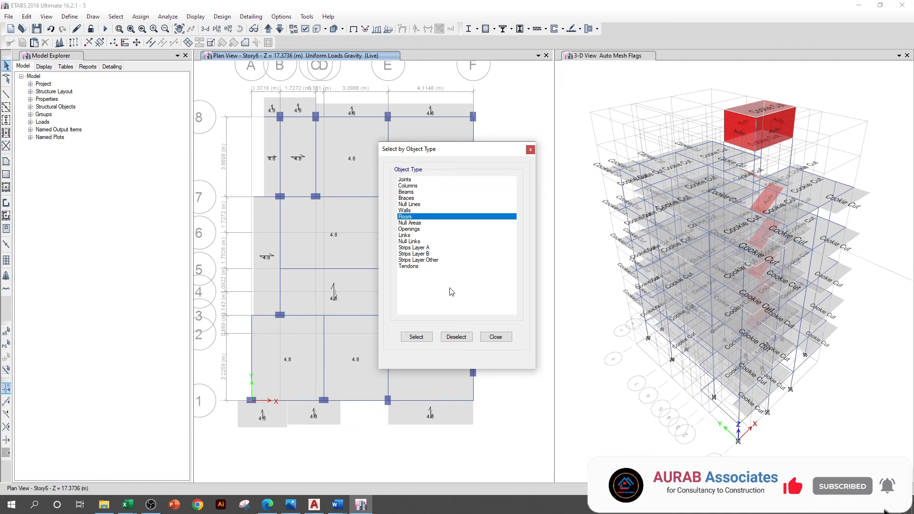
left_click(417, 337)
left_click(493, 338)
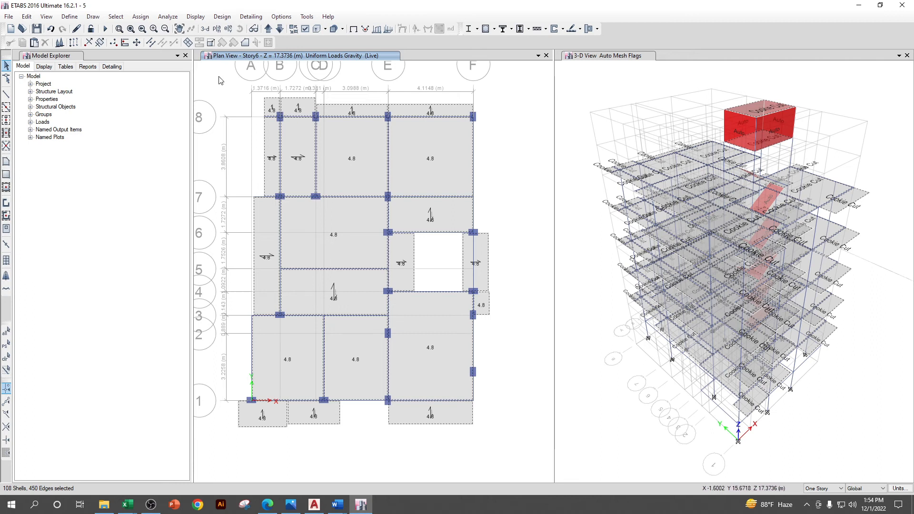
Deselect the Story6 slabs between grids 7 and 8 and the overhanging slabs outside grid 8
left_click(289, 110)
left_click(344, 113)
left_click(397, 111)
left_click(414, 147)
left_click(370, 150)
left_click(309, 150)
left_click(274, 151)
Deselect the remaining Story6 slabs between grids 7 and 1, including the strips beside the opening and the overhangs outside grid 1
left_click(269, 217)
left_click(440, 217)
left_click(408, 264)
left_click(481, 267)
left_click(483, 308)
left_click(451, 315)
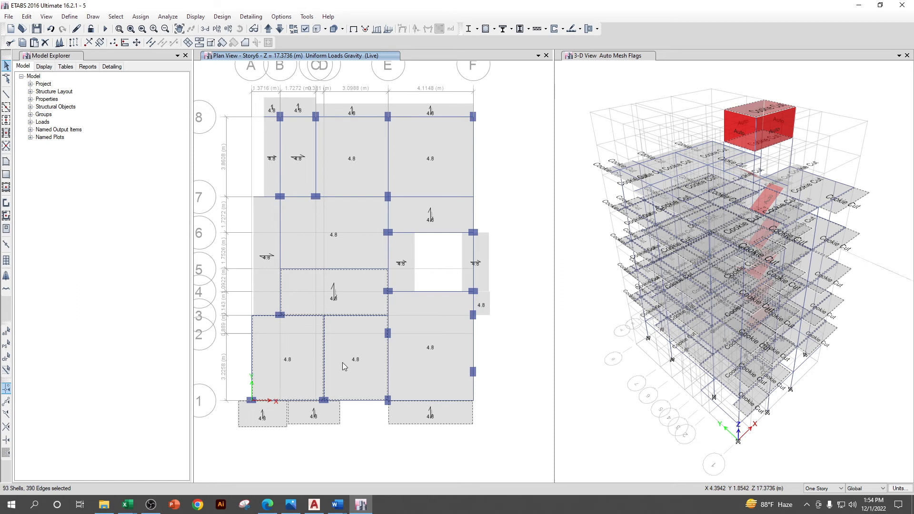
left_click(262, 418)
left_click(312, 419)
left_click(409, 421)
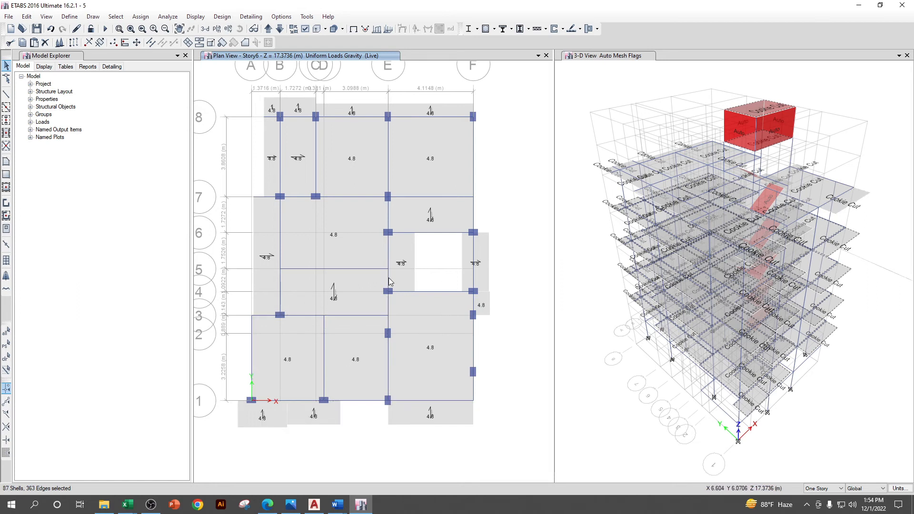
Check the slab selection on Story5 and reselect the two narrow Story6 slabs beside the opening between grids 4 and 6
left_click(279, 29)
left_click(482, 251)
left_click(412, 250)
left_click(478, 248)
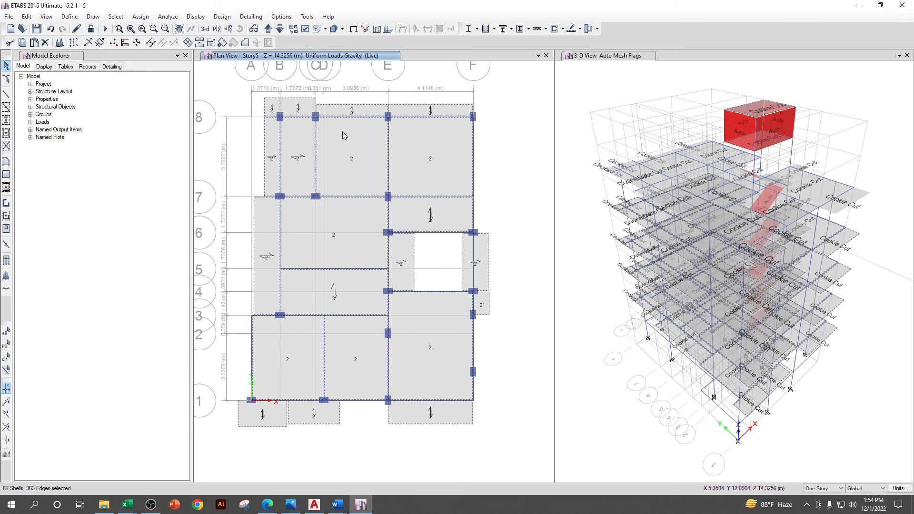
left_click(268, 29)
left_click(407, 249)
left_click(476, 255)
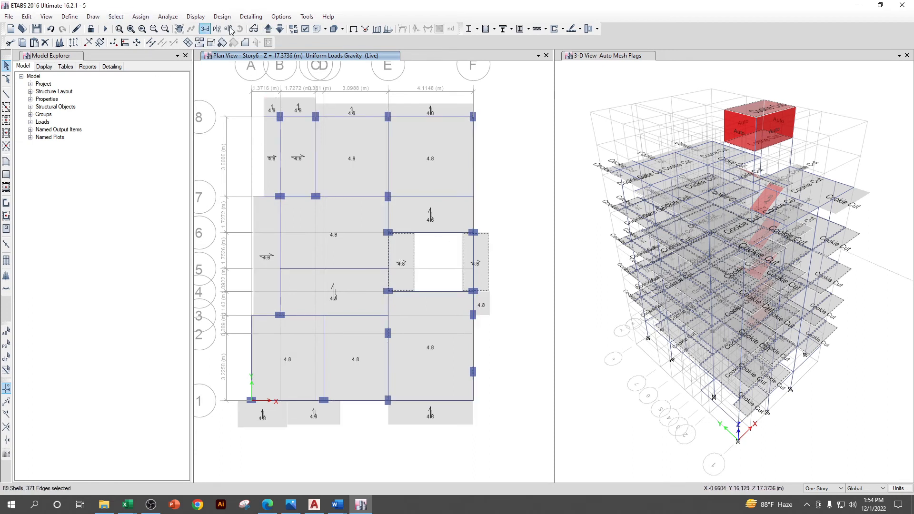
Check the slab selection on Story7 and reselect its slab between grids E and F and grids 4 and 6, then return to Story5
left_click(268, 29)
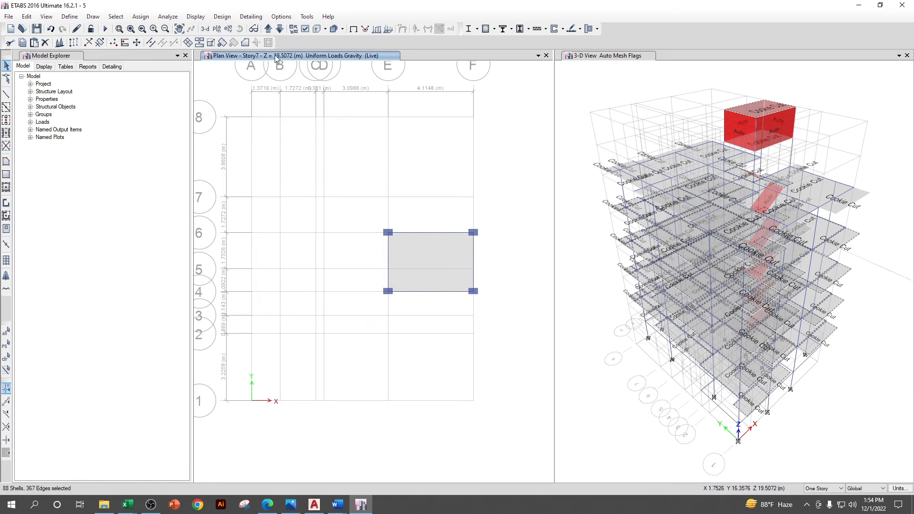
left_click(280, 29)
left_click(268, 29)
left_click(405, 241)
left_click(280, 29)
left_click(280, 28)
Assign a uniform gravity load of 1.20 kN/m² in the FF load pattern to the selected slabs, replacing existing loads
left_click(141, 17)
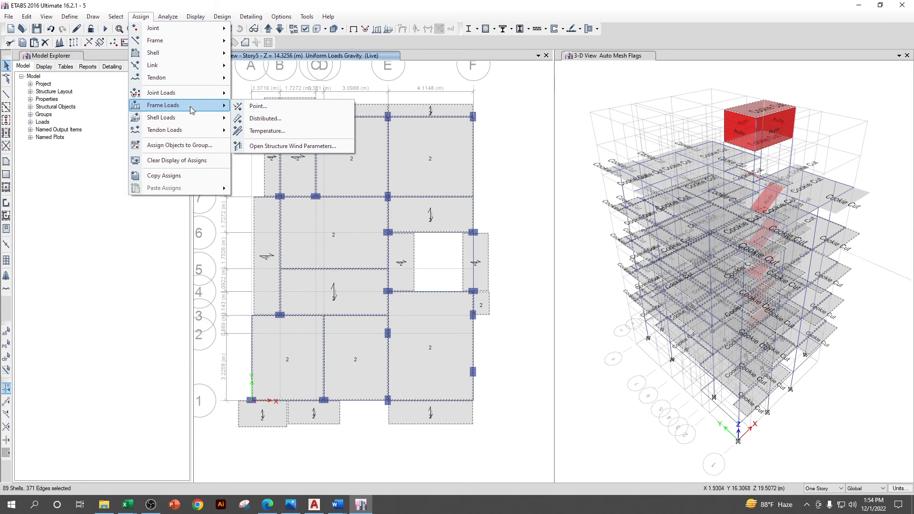
mouse_move(190, 117)
left_click(262, 131)
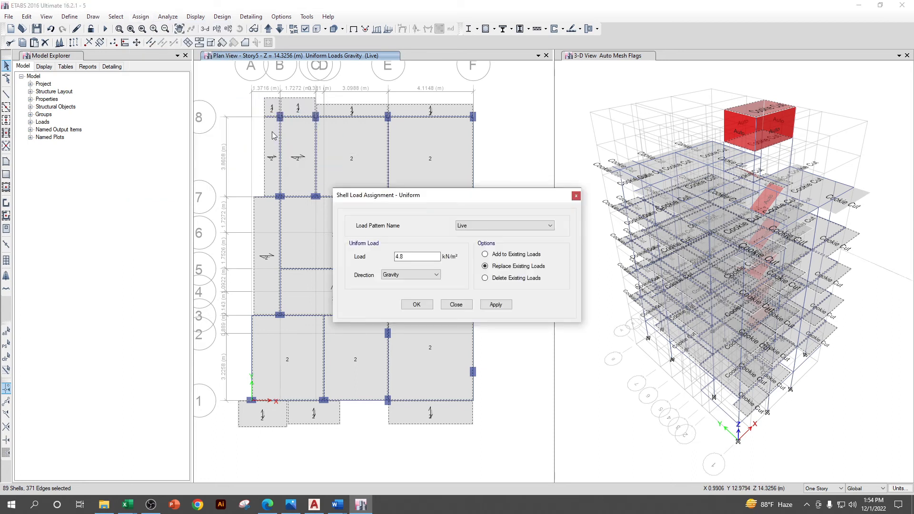
left_click(534, 227)
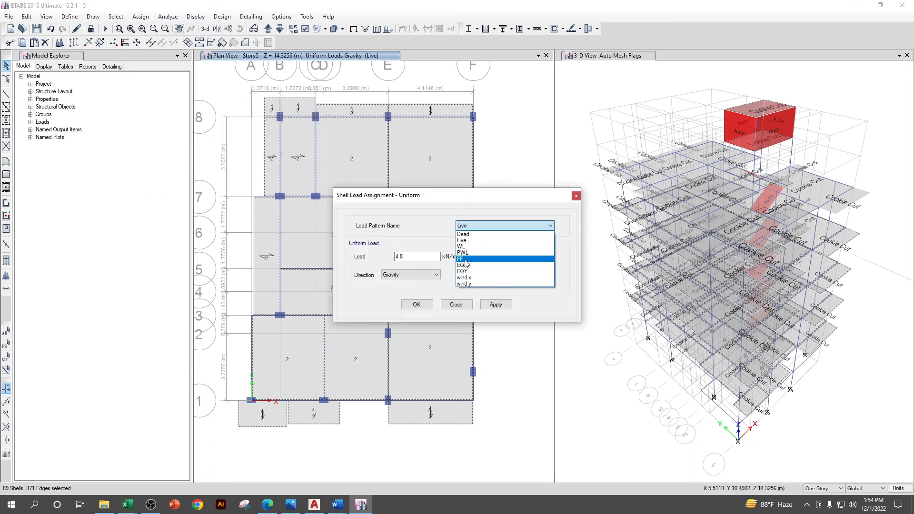
left_click(500, 251)
double_click(416, 259)
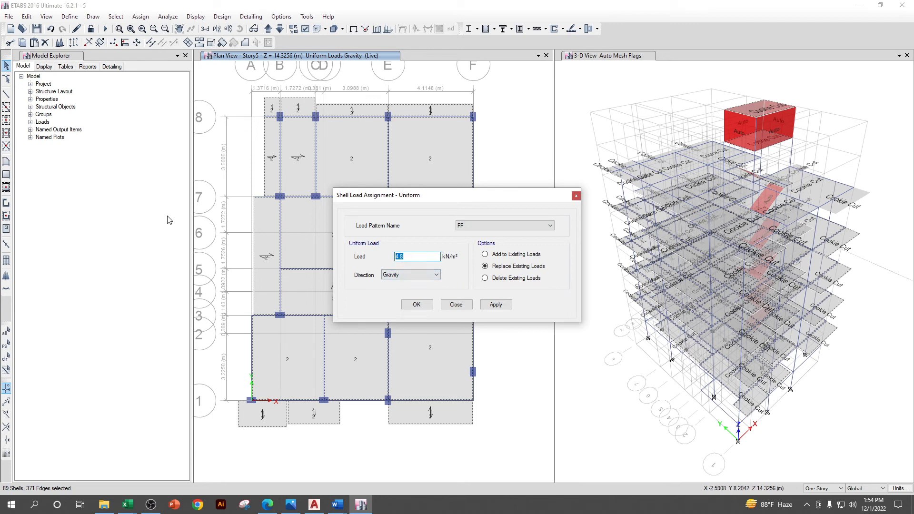
type("1.20")
left_click(496, 304)
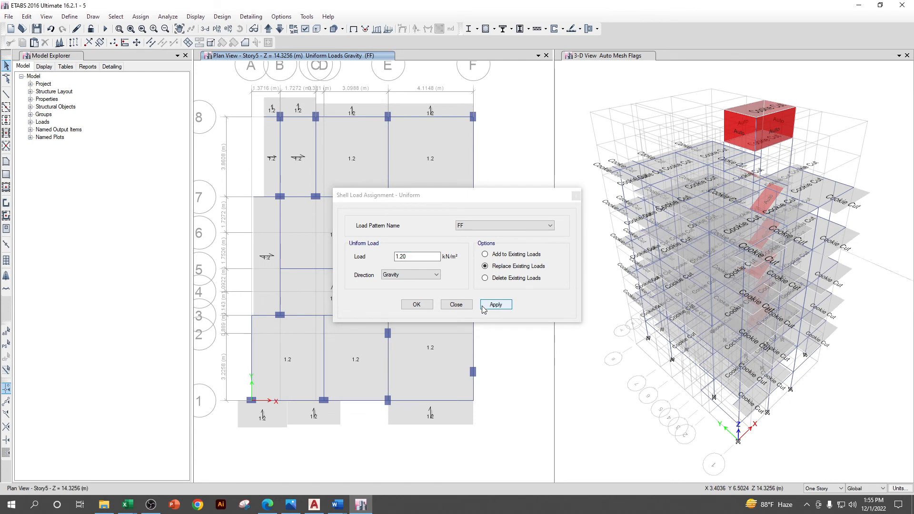
left_click(416, 304)
Select all Story6 slabs and overhangs except the two narrow strips beside the opening between grids 4 and 6
left_click(268, 29)
left_click(273, 109)
left_click(301, 108)
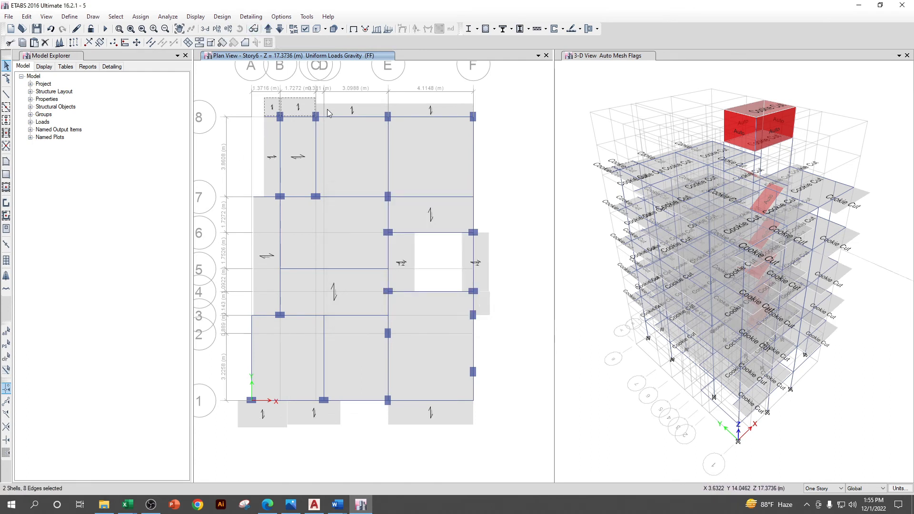
left_click(366, 112)
left_click(272, 154)
left_click(275, 233)
left_click(342, 228)
left_click(409, 210)
left_click(297, 358)
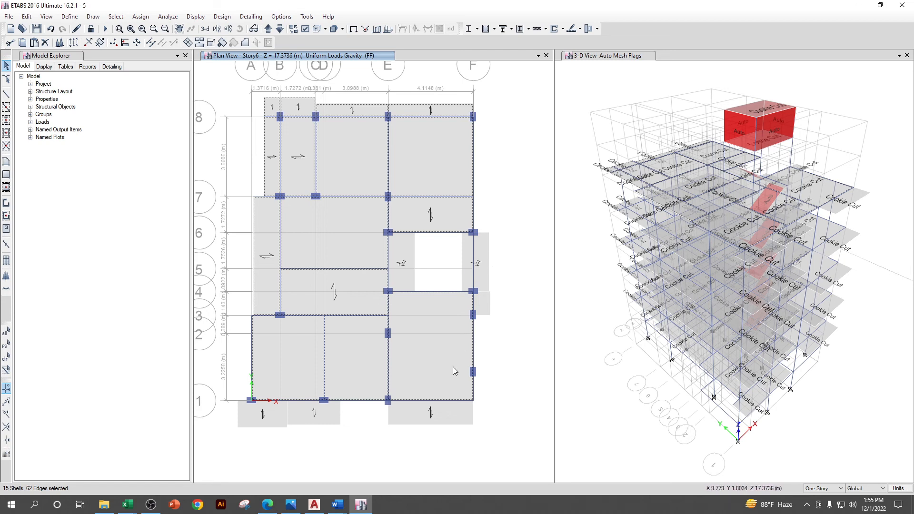
left_click(447, 417)
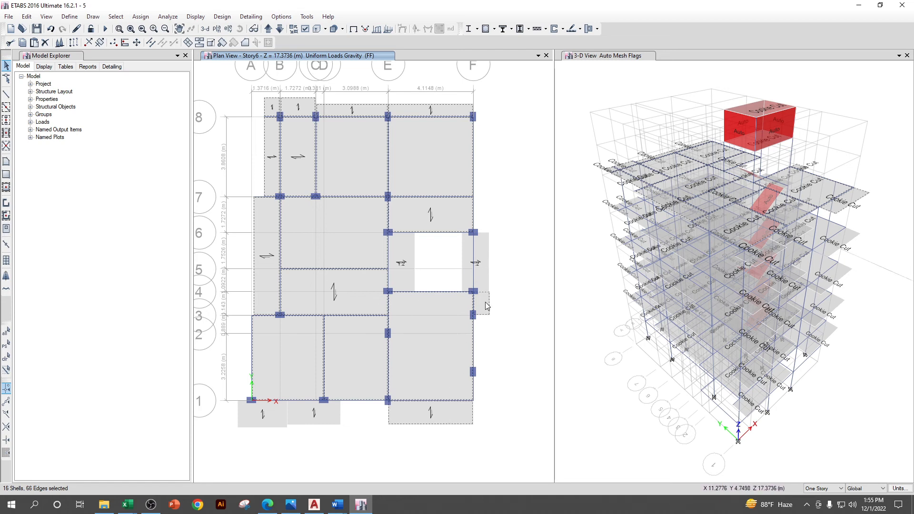
left_click(326, 408)
left_click(251, 413)
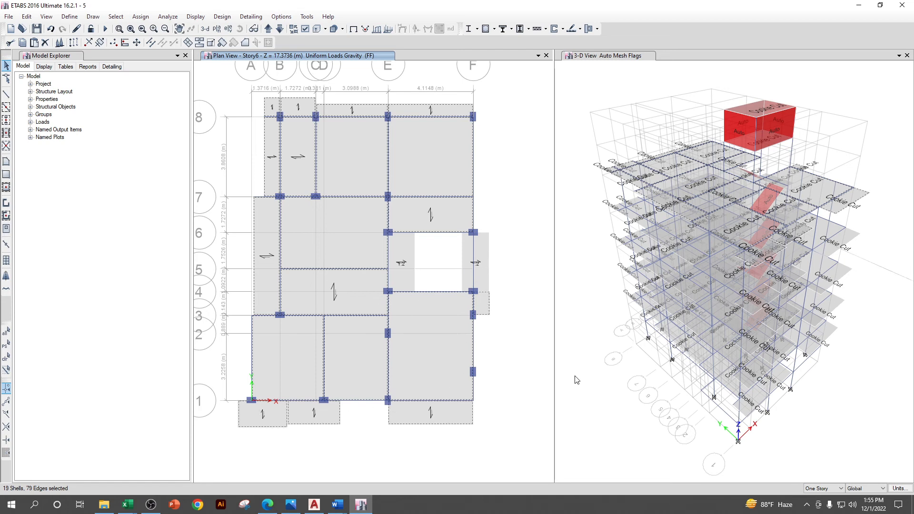
Assign a uniform FF gravity load of 1.5 kN/m² to the selected Story6 slabs, replacing existing loads
left_click(141, 16)
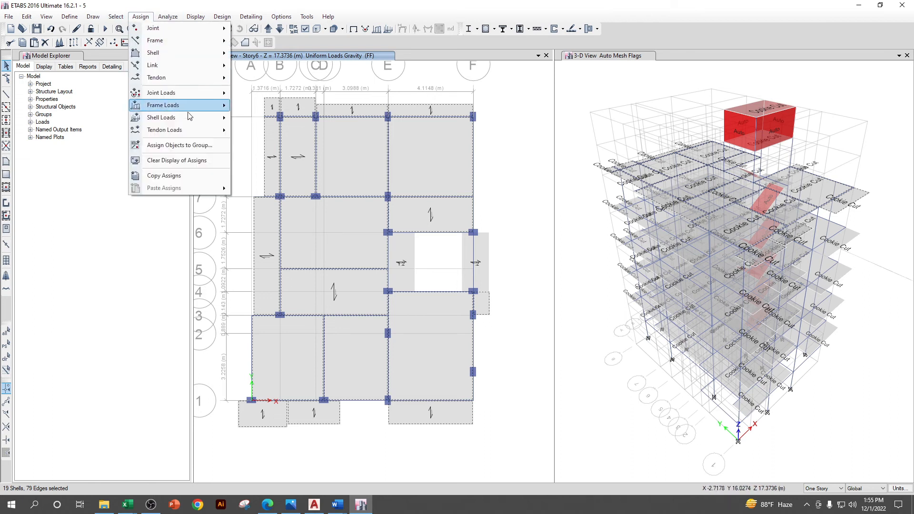
mouse_move(195, 123)
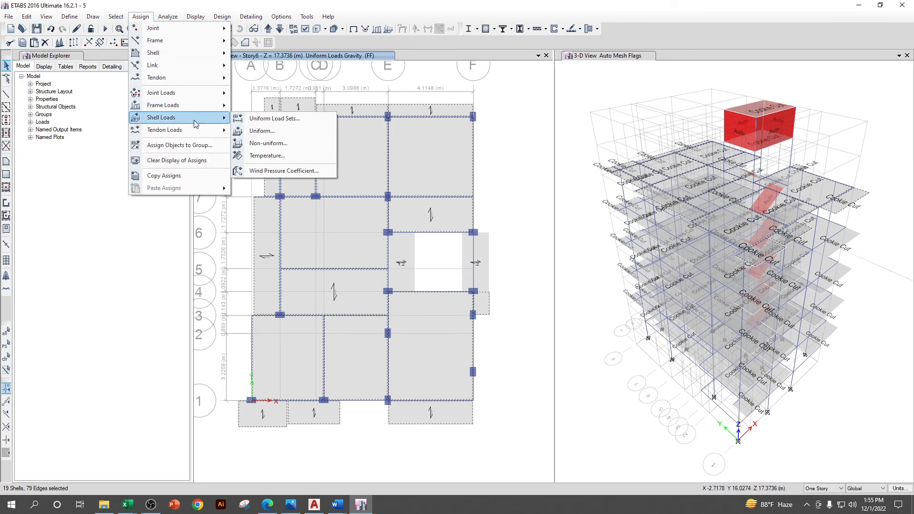
left_click(262, 130)
double_click(417, 256)
type("1.2")
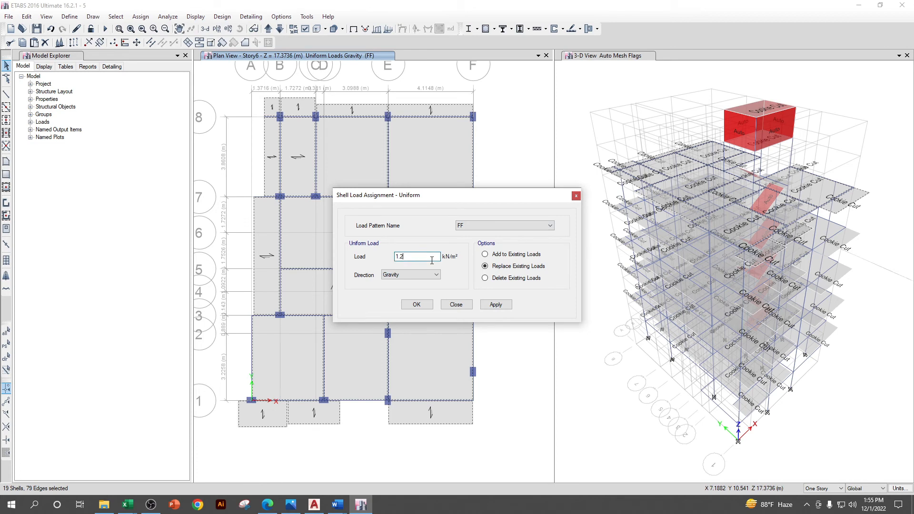
left_click(495, 305)
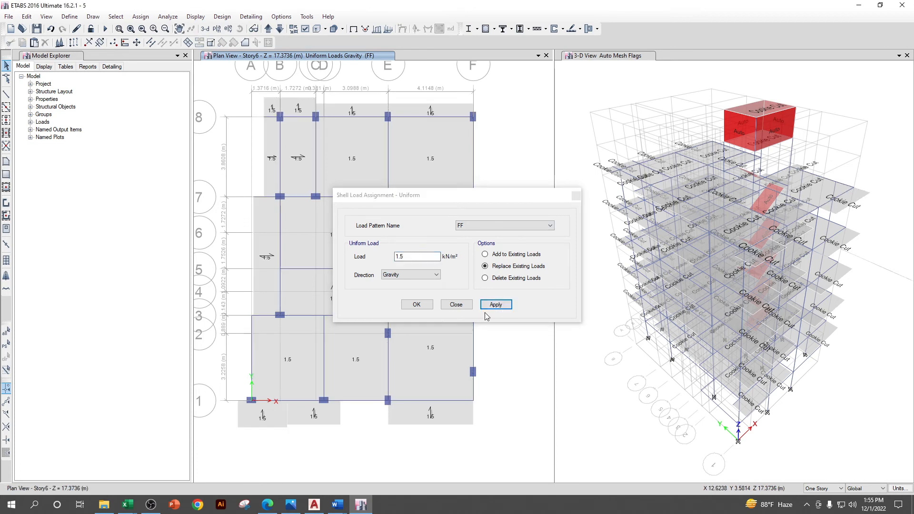
left_click(416, 304)
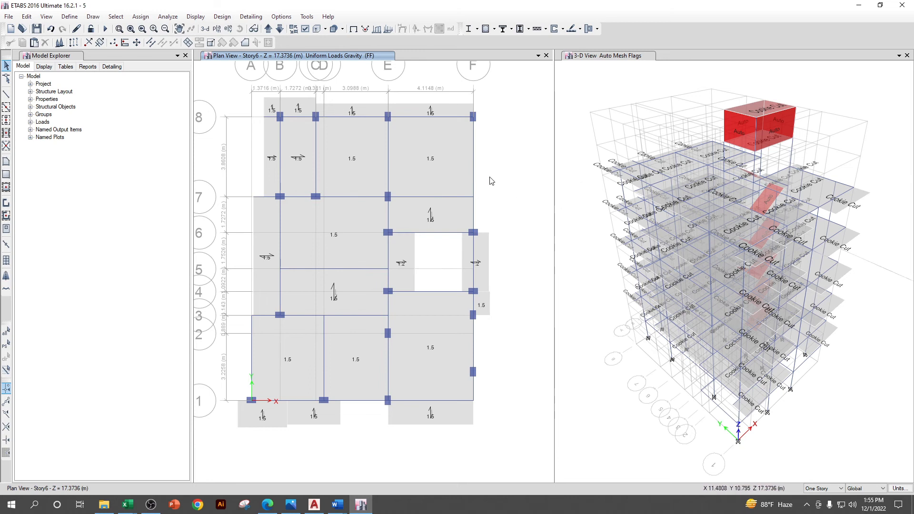
Select the Story7 slab and open the Excel workbook AURAB Associates- NON UNIFORM Shell Load from the docs folder
left_click(268, 29)
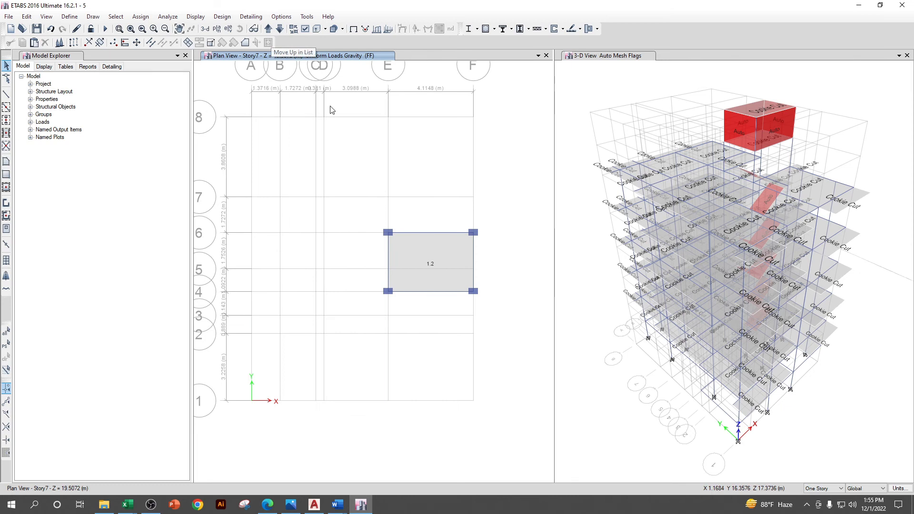
left_click(438, 262)
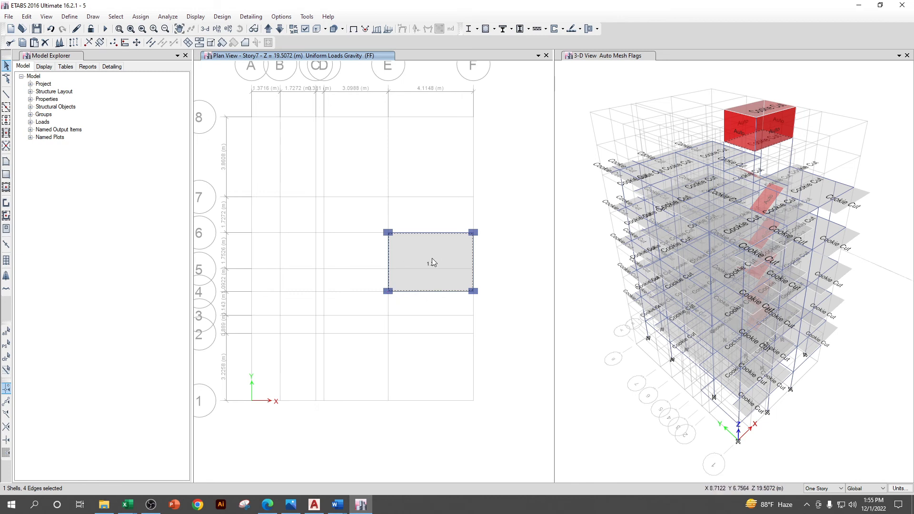
left_click(104, 504)
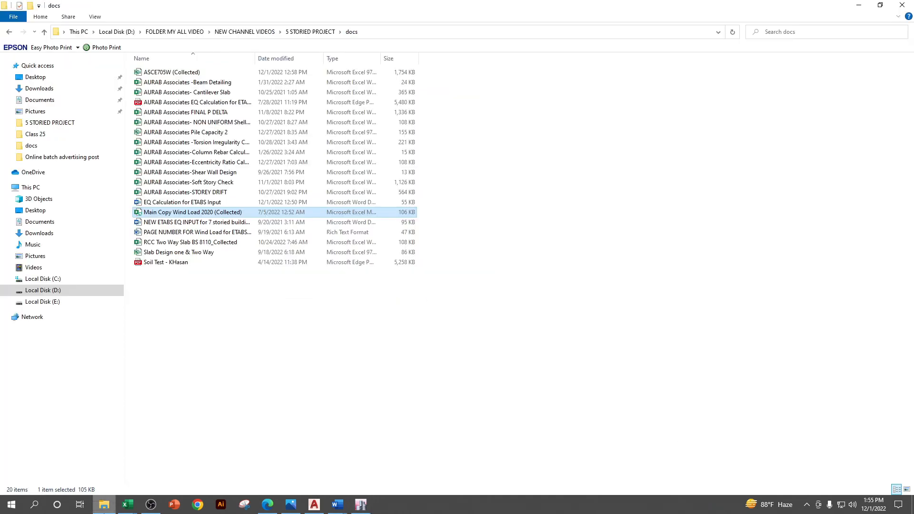
left_click(216, 275)
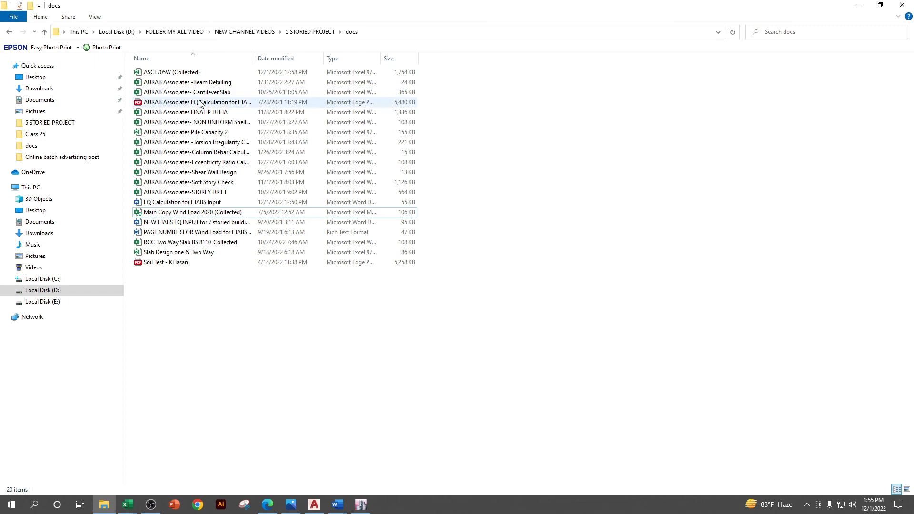
double_click(208, 122)
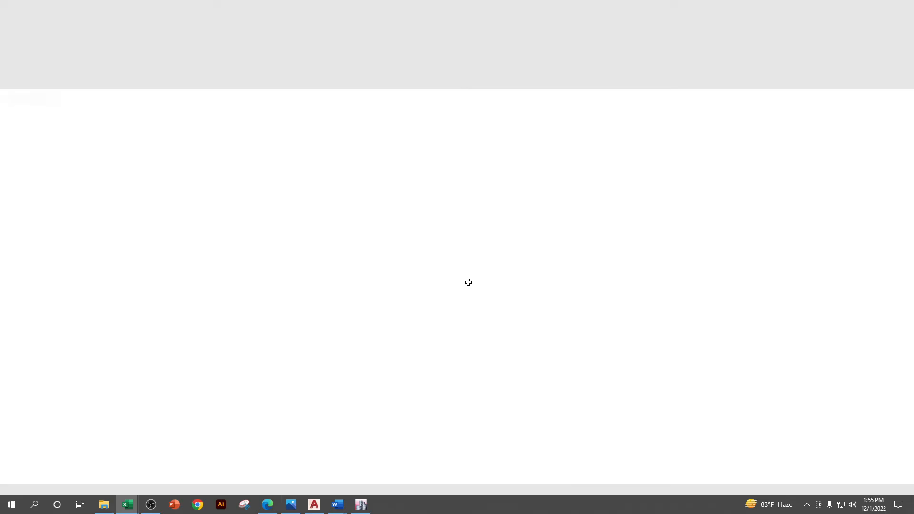
Set the height of water to 2.13 m in the water and soil load calculation
scroll(469, 272, "up", 6)
left_click(503, 221)
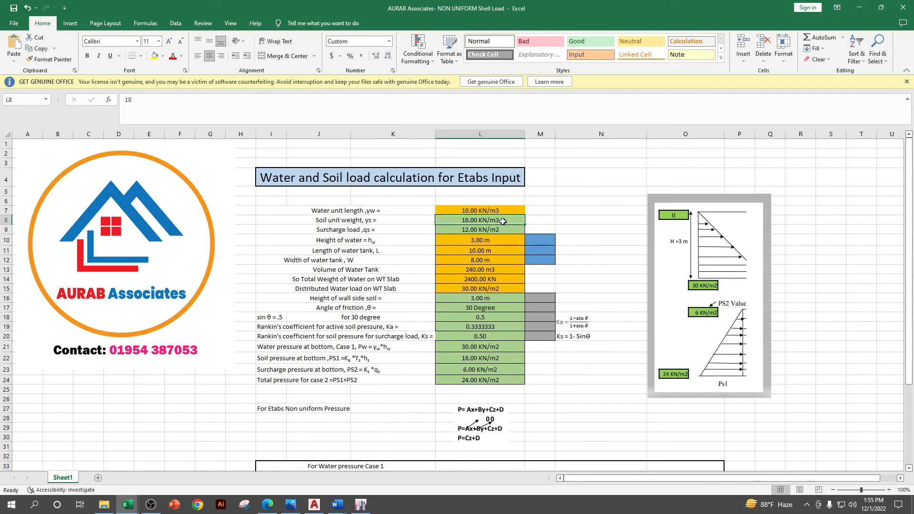
left_click(473, 241)
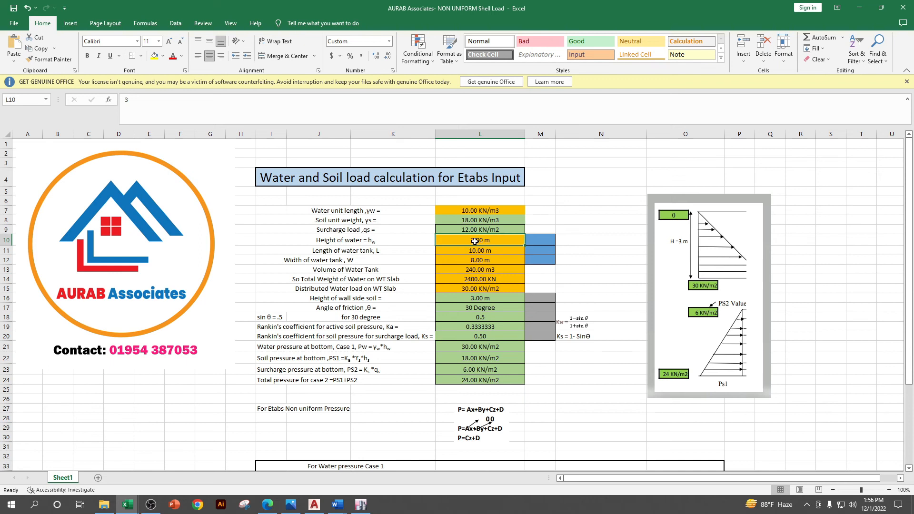
type("2.13")
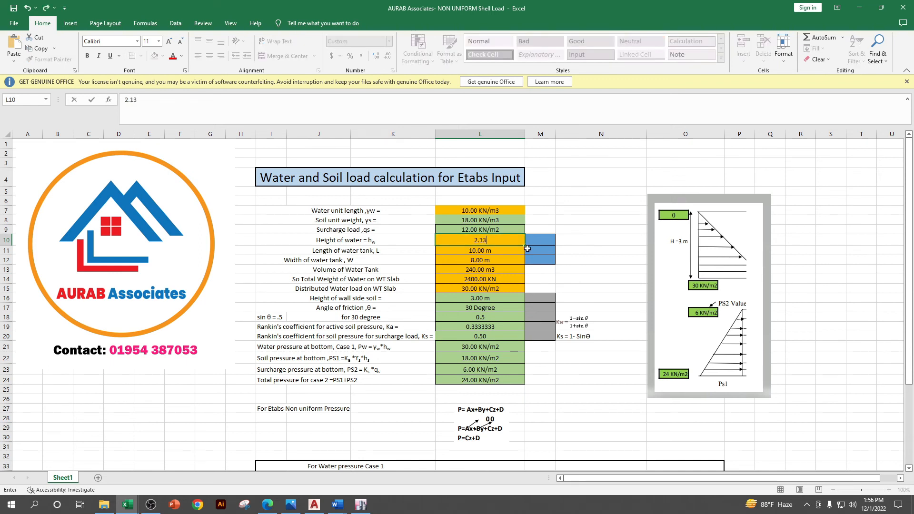
key("Return")
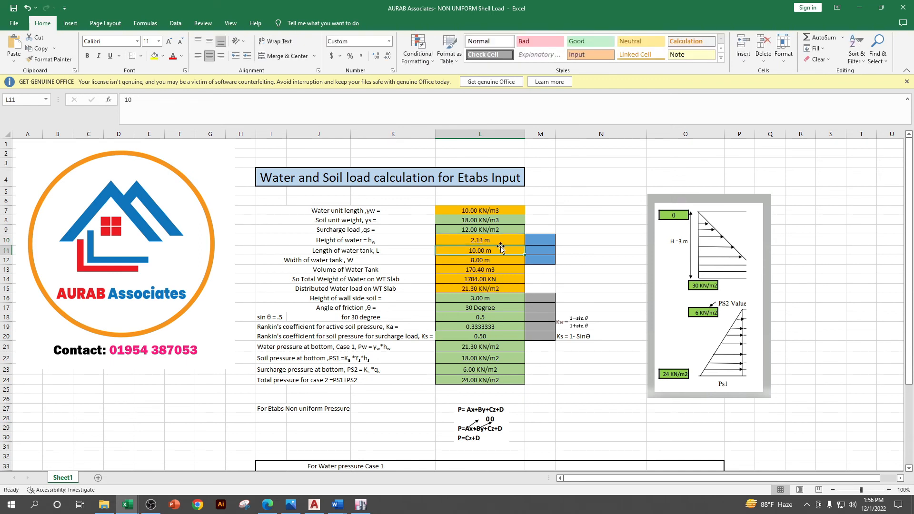
Set the length of the water tank to 9.33 m
type("9.")
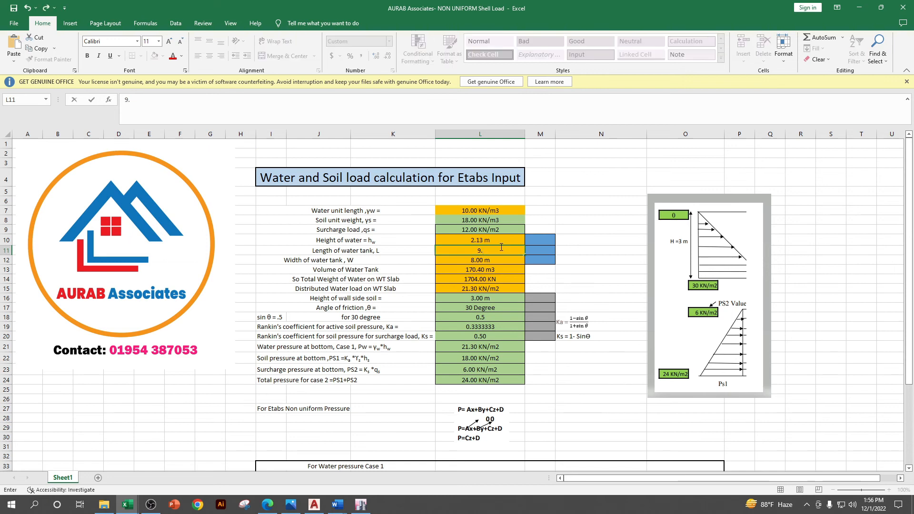
type("33")
key("Return")
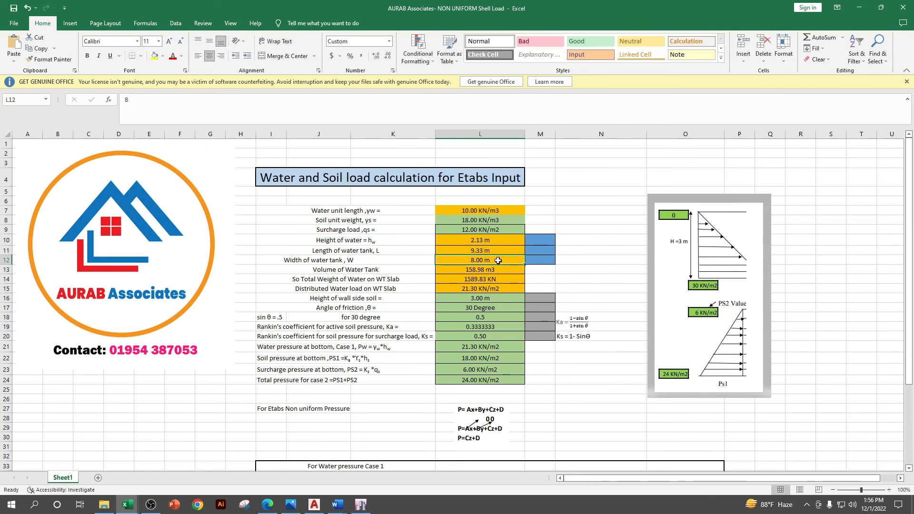
Switch to ETABS and measure the Story7 slab along grid E from grid 6 to grid 4 with a dimension line
left_click(361, 504)
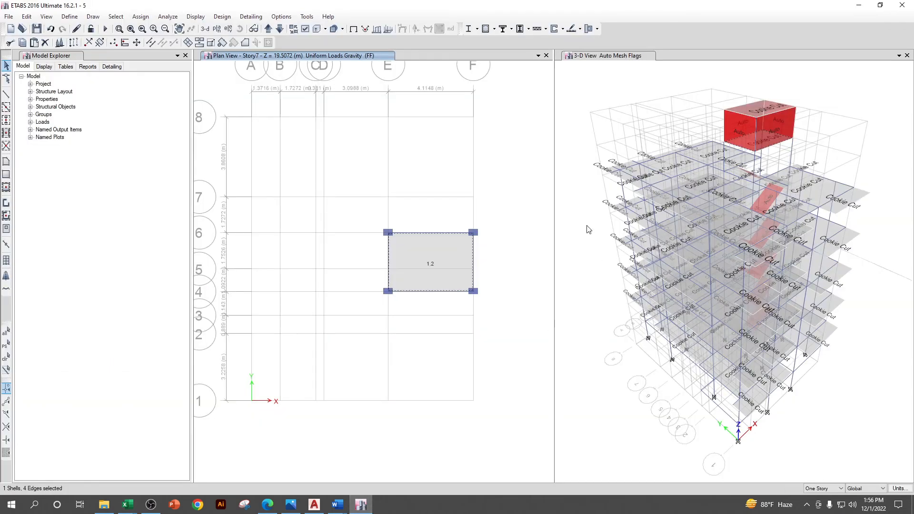
left_click(93, 17)
left_click(123, 151)
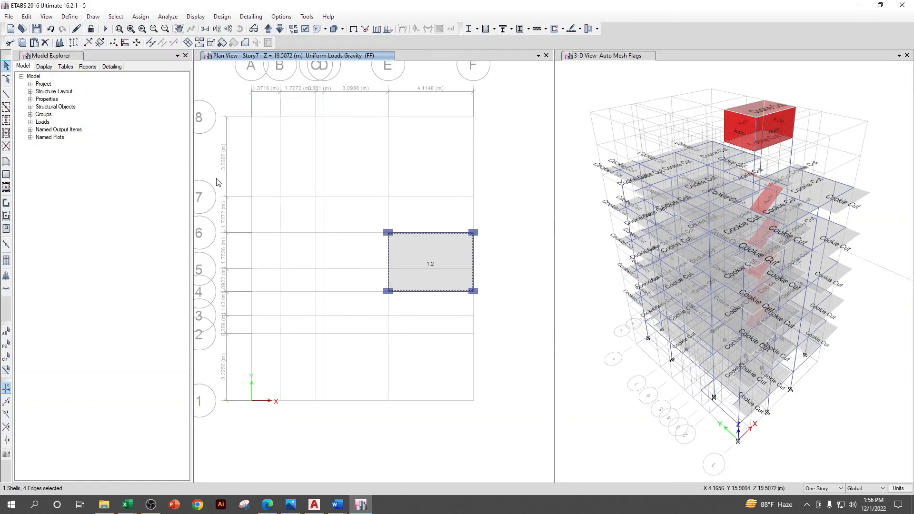
scroll(420, 238, "up", 4)
left_click(315, 223)
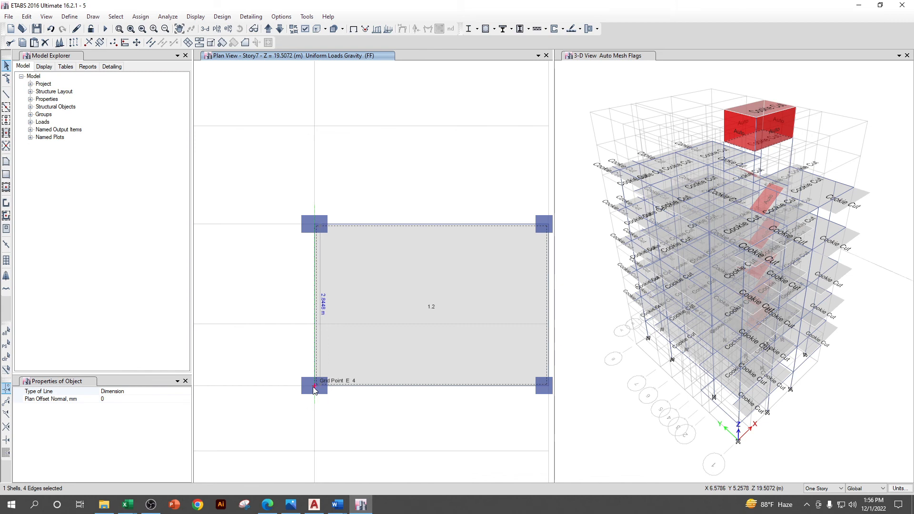
Return to the Excel workbook and set the water tank length to 4.11 m and width to 2.84 m, checking the distributed water load
left_click(857, 9)
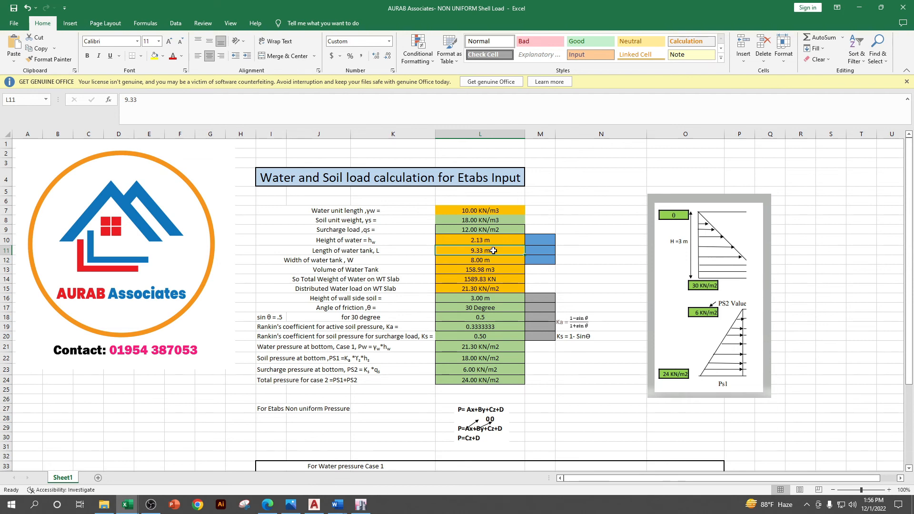
type("4.11")
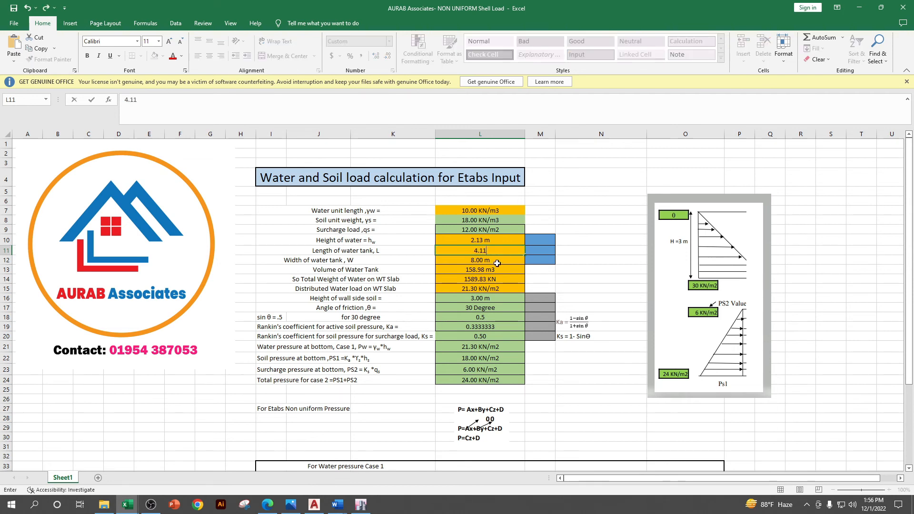
key("Return")
type("2.84")
key("Return")
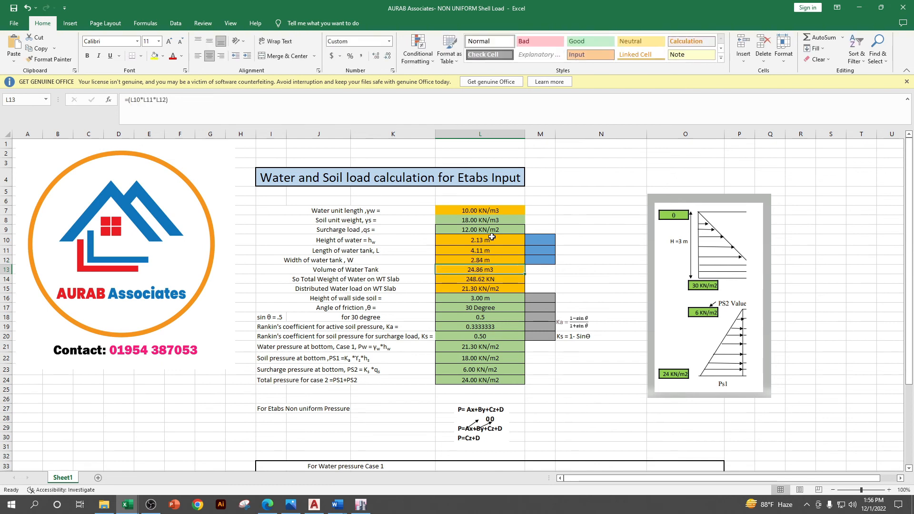
left_click(501, 288)
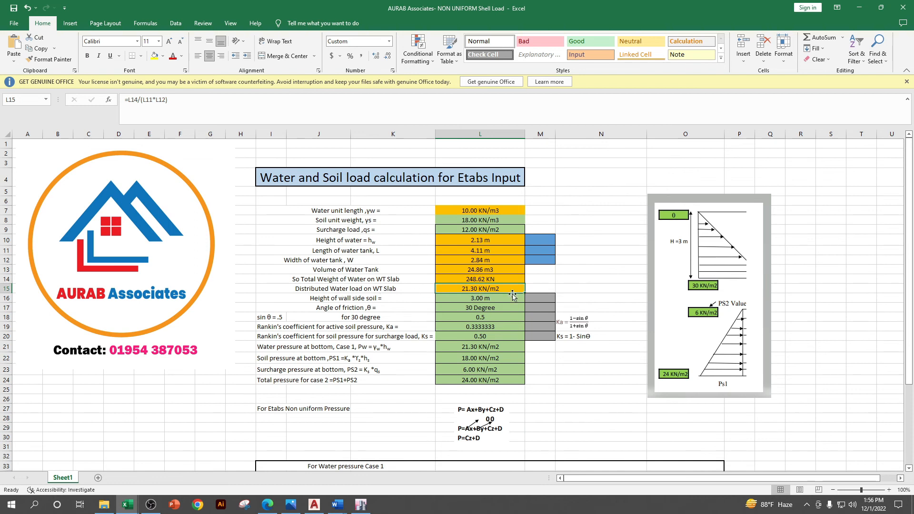
Switch back to the ETABS model and end the dimension line on the Story7 plan
left_click(859, 8)
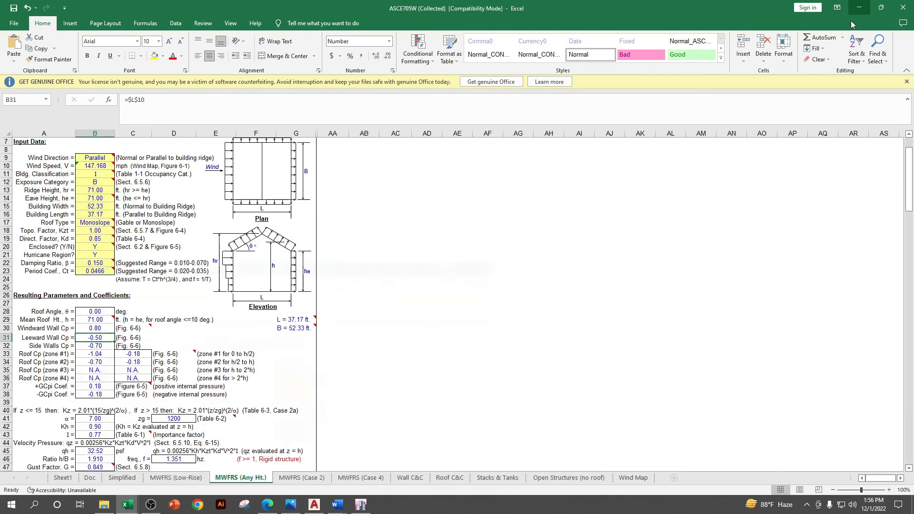
left_click(314, 504)
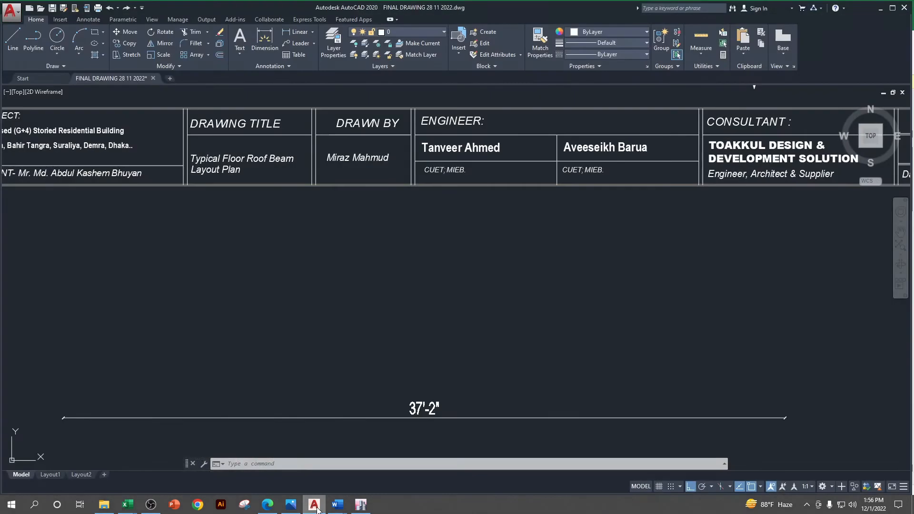
left_click(361, 505)
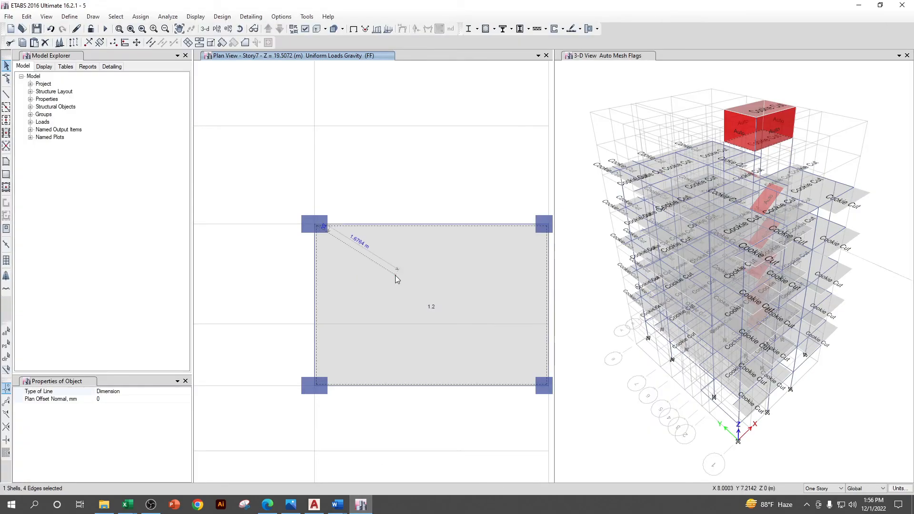
left_click(368, 305)
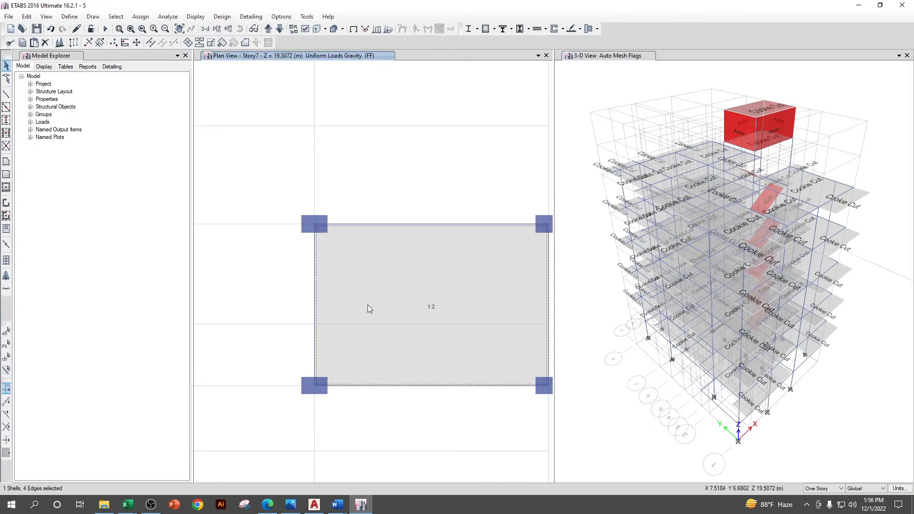
scroll(357, 235, "down", 2)
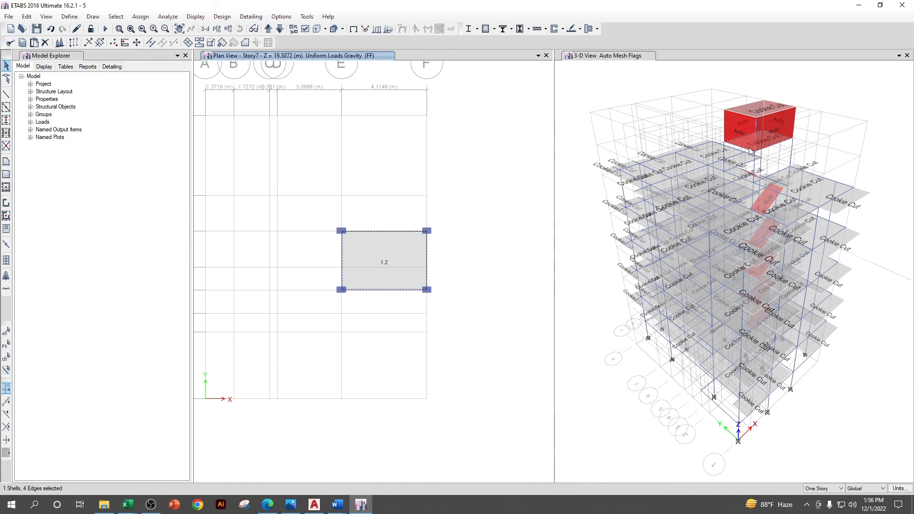
Assign a uniform Live shell load of 21.3 kN/m² in the gravity direction to the selected Story7 water tank slab, replacing existing loads
left_click(141, 18)
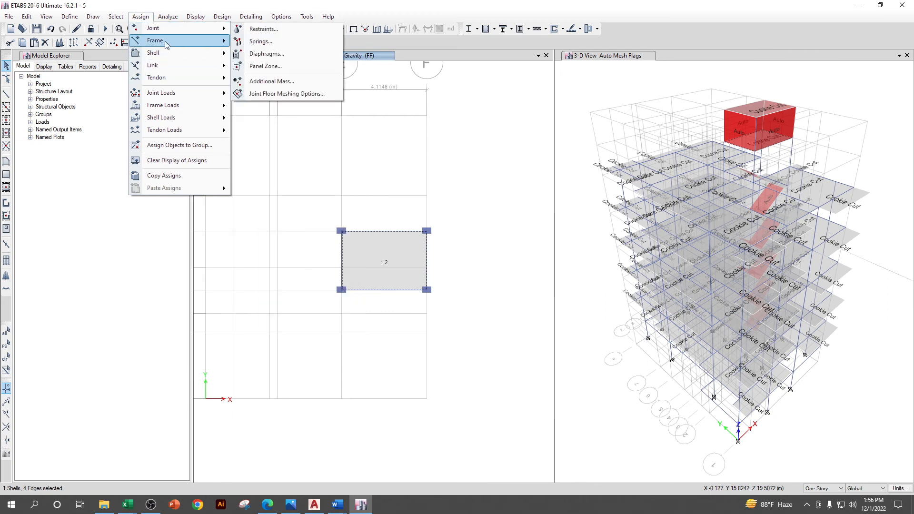
mouse_move(165, 120)
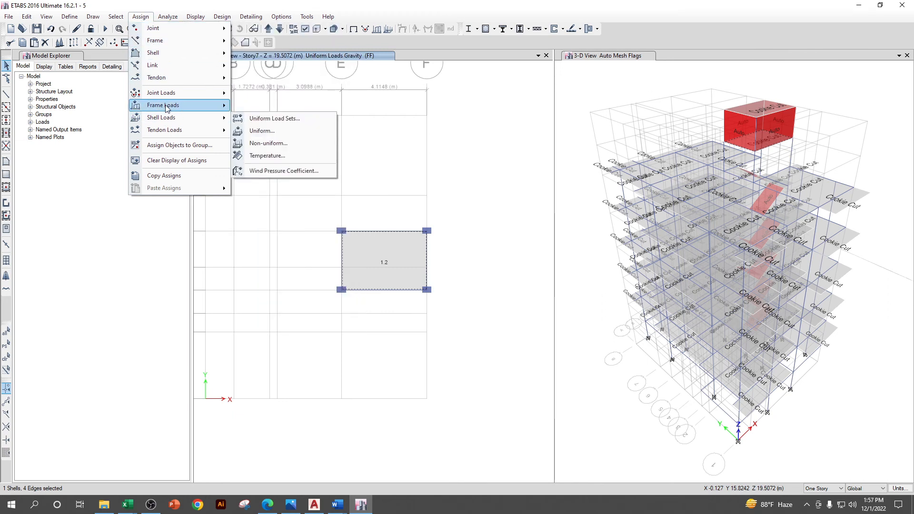
left_click(262, 132)
left_click_drag(490, 195, 728, 160)
left_click(760, 189)
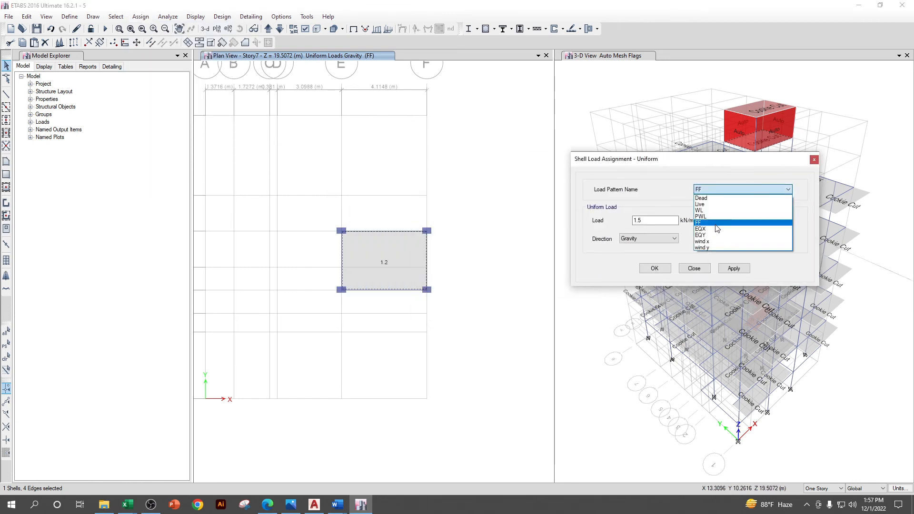
left_click(712, 204)
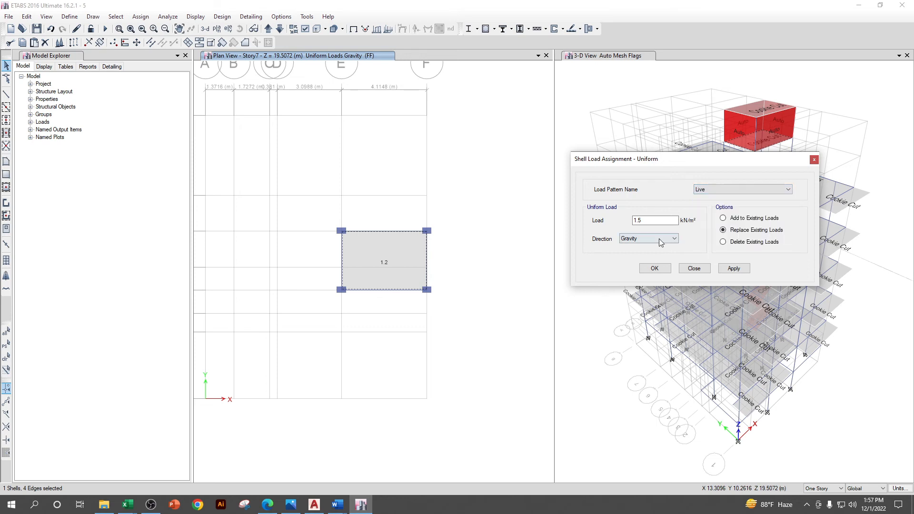
double_click(663, 219)
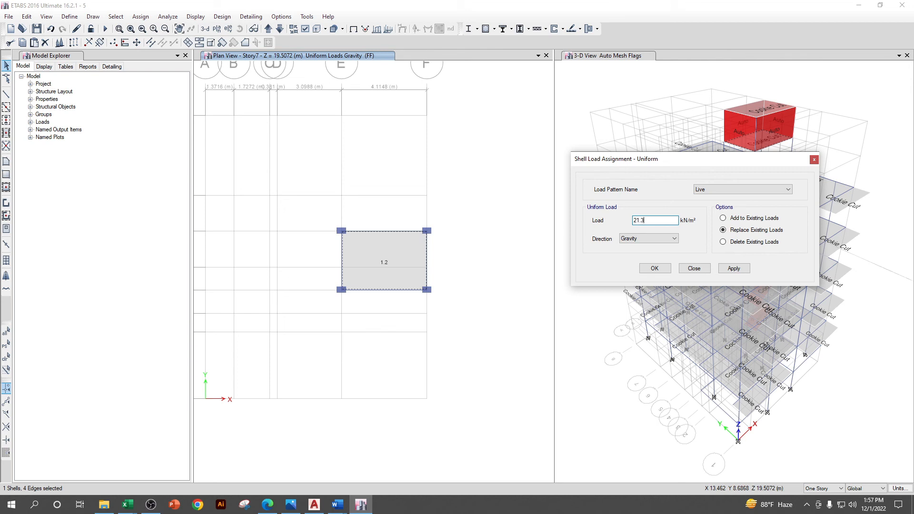
left_click(733, 268)
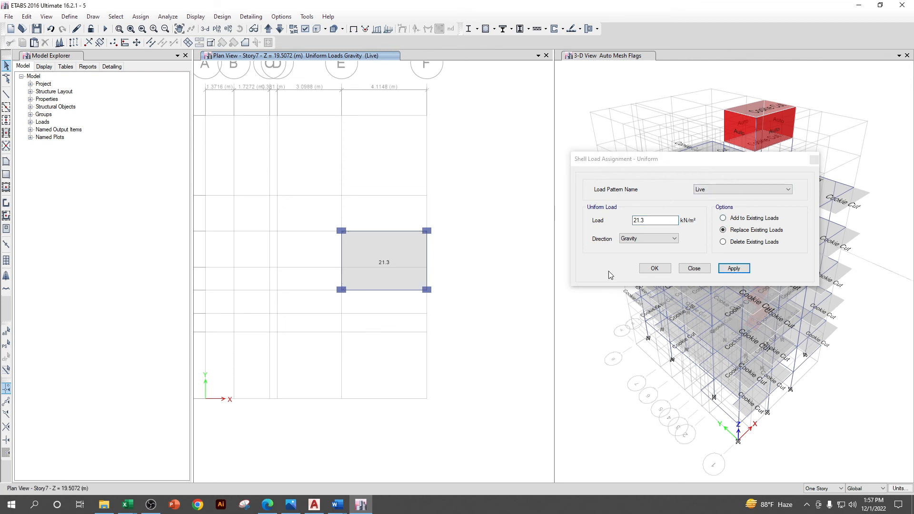
left_click(655, 268)
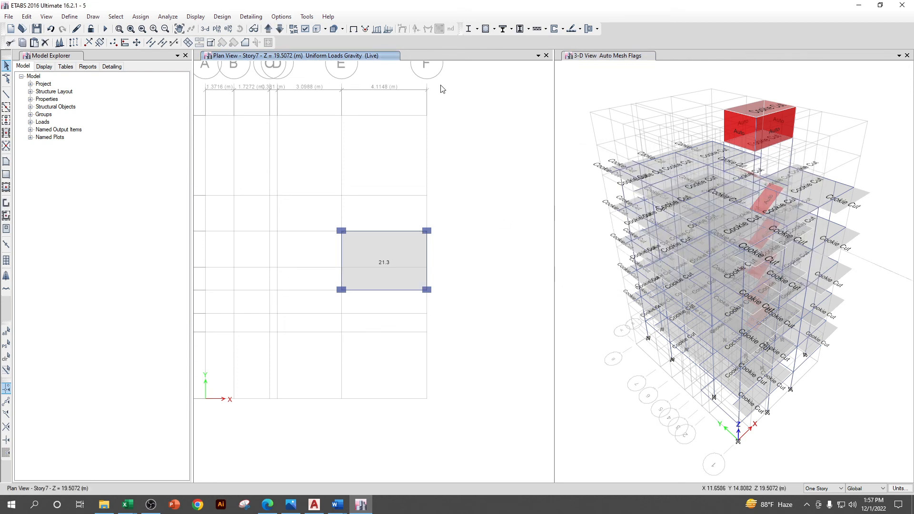
Check the live loads on the plans from Story6 down to Story4 and save the model
left_click(280, 29)
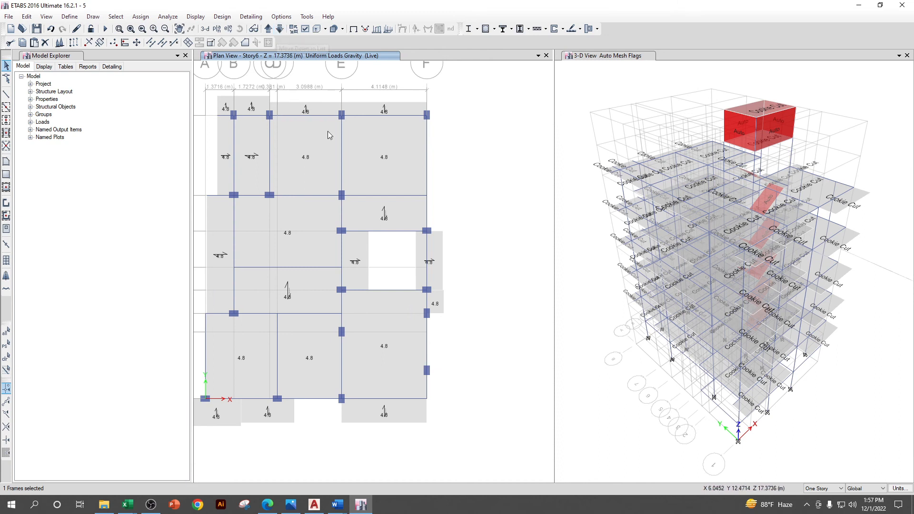
left_click(280, 29)
left_click(280, 28)
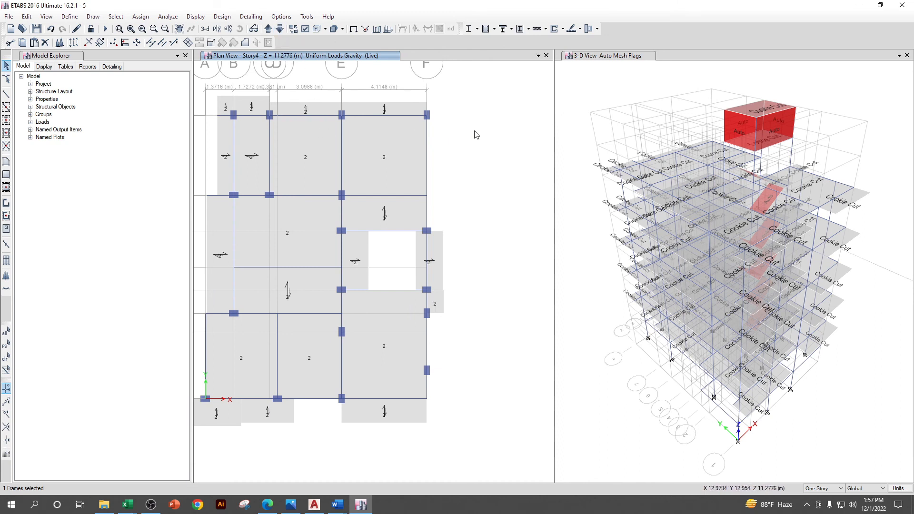
key("ctrl+s")
Display the WL span loads with their values on the frames in the 3D view and inspect them from different sides
left_click(618, 85)
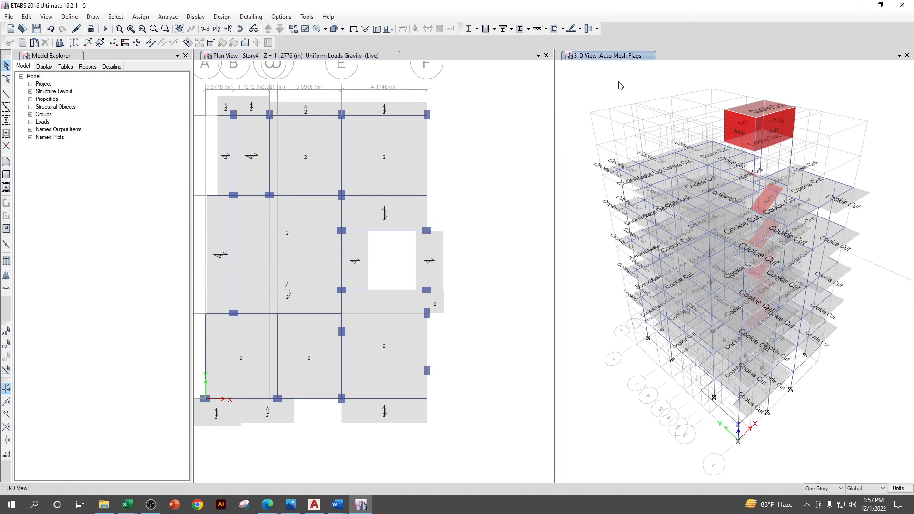
left_click(138, 18)
left_click(140, 17)
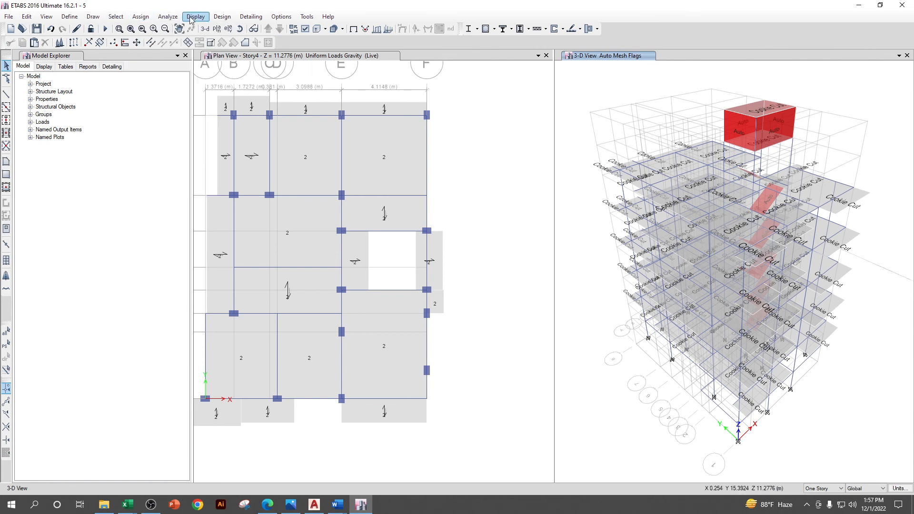
left_click(195, 17)
mouse_move(210, 47)
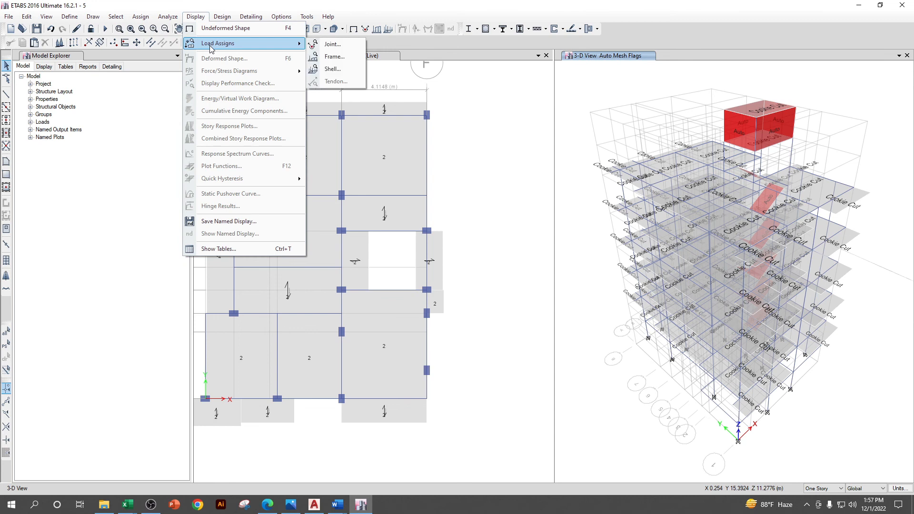
left_click(334, 57)
left_click_drag(479, 177, 388, 104)
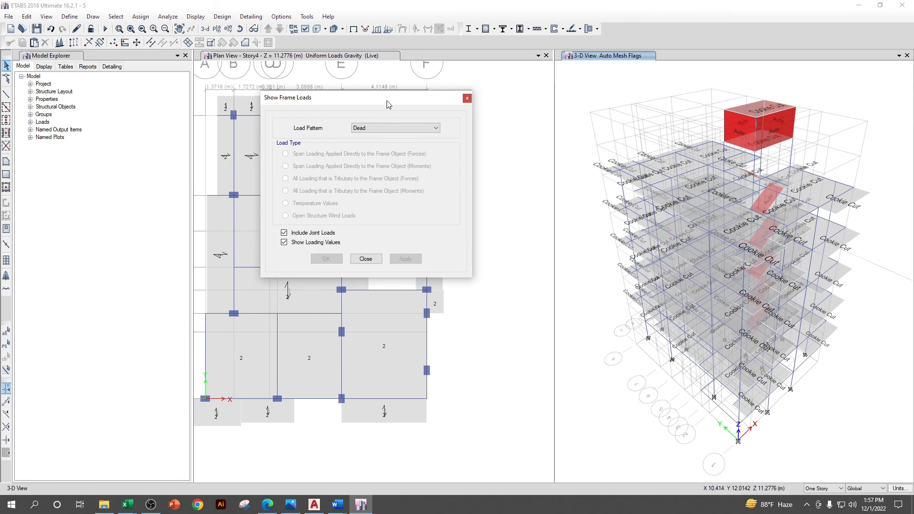
left_click(400, 127)
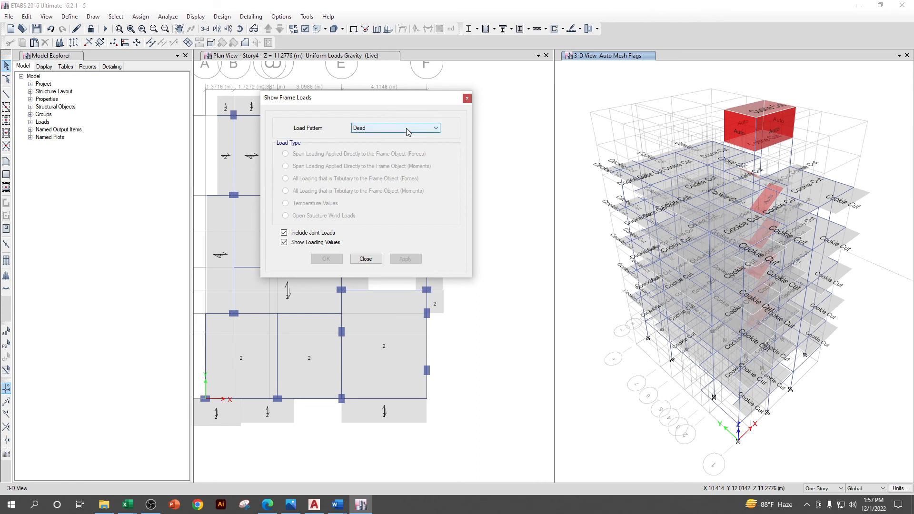
left_click(364, 143)
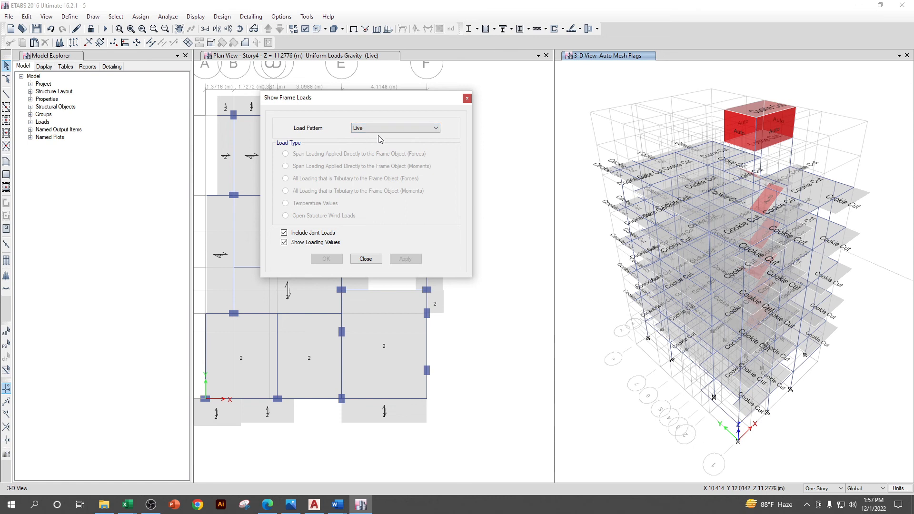
left_click(435, 128)
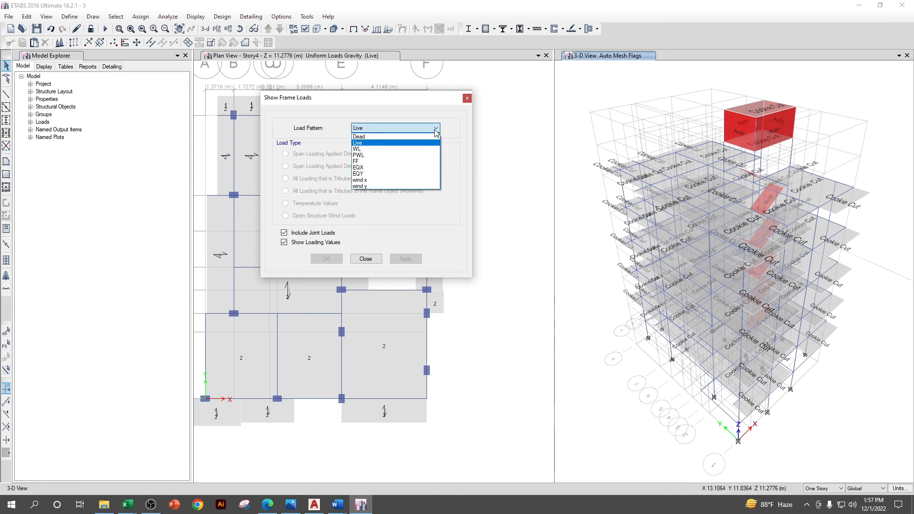
left_click(362, 149)
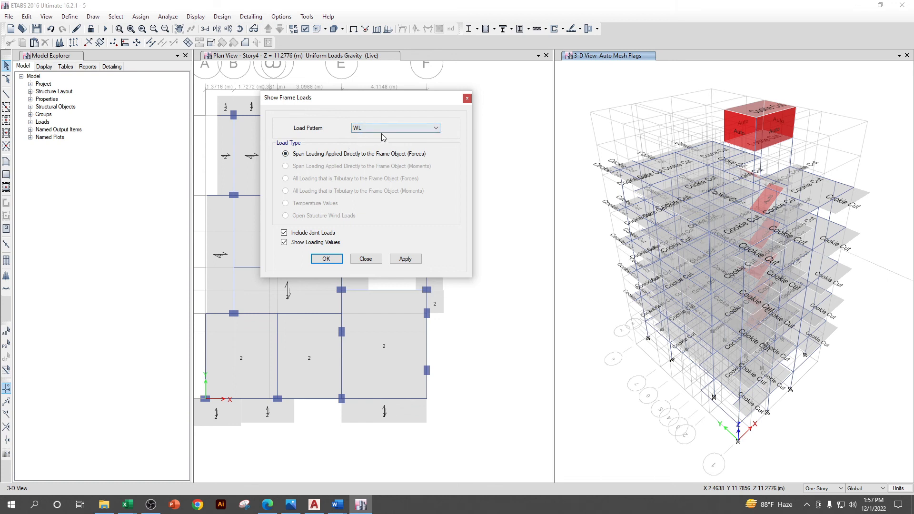
left_click(405, 258)
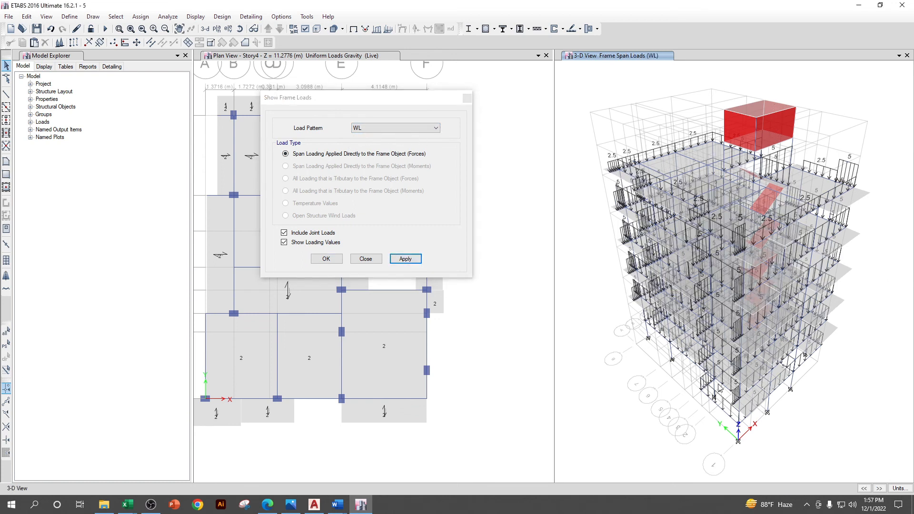
middle_click_drag(690, 400, 762, 394, "shift")
middle_click_drag(680, 407, 742, 402, "shift")
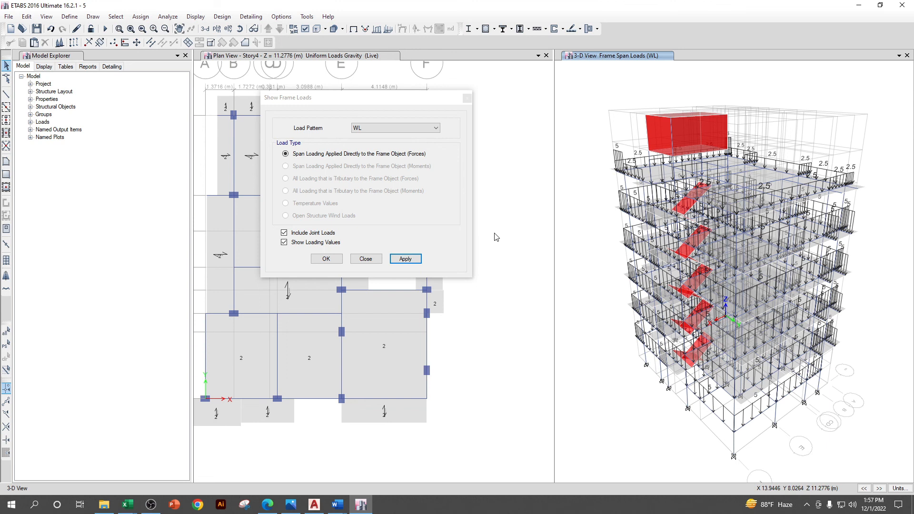
Check the PWL, FF and EQX load patterns for assigned frame loads, and close the frame load display settings
left_click(398, 133)
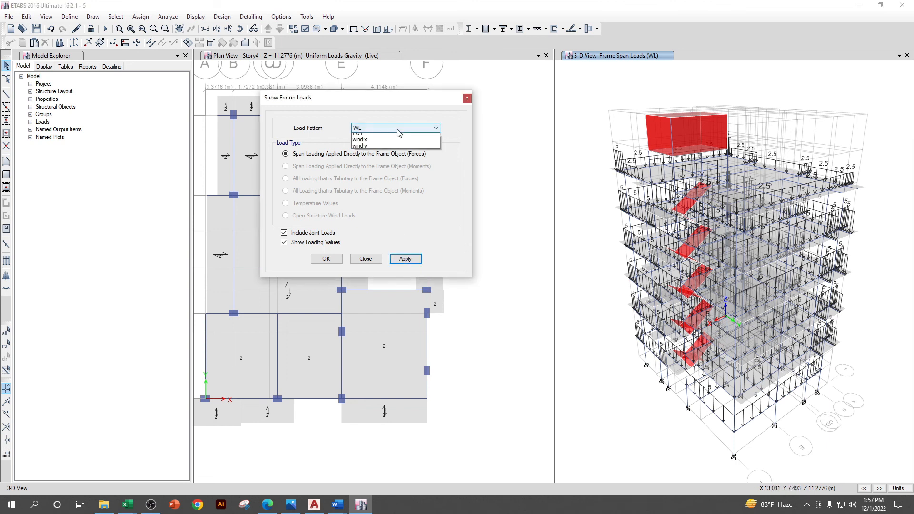
left_click(363, 159)
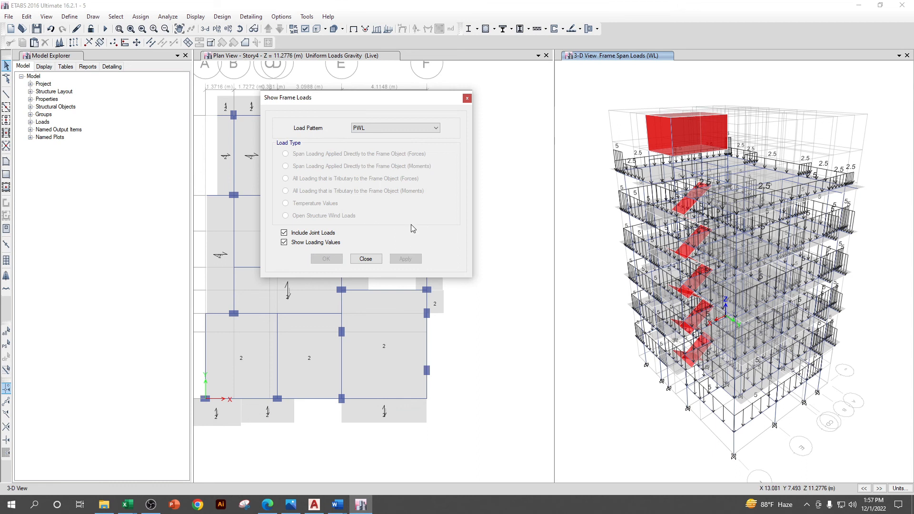
left_click(406, 133)
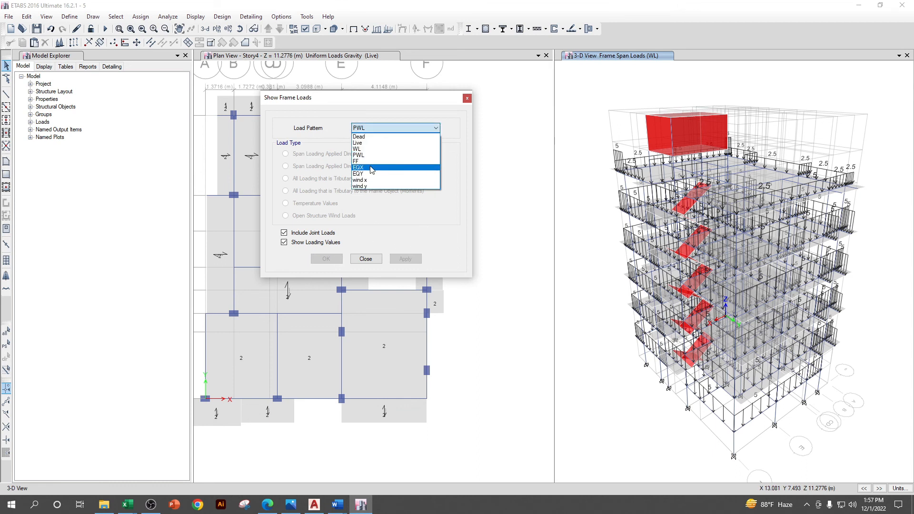
left_click(383, 171)
left_click(389, 130)
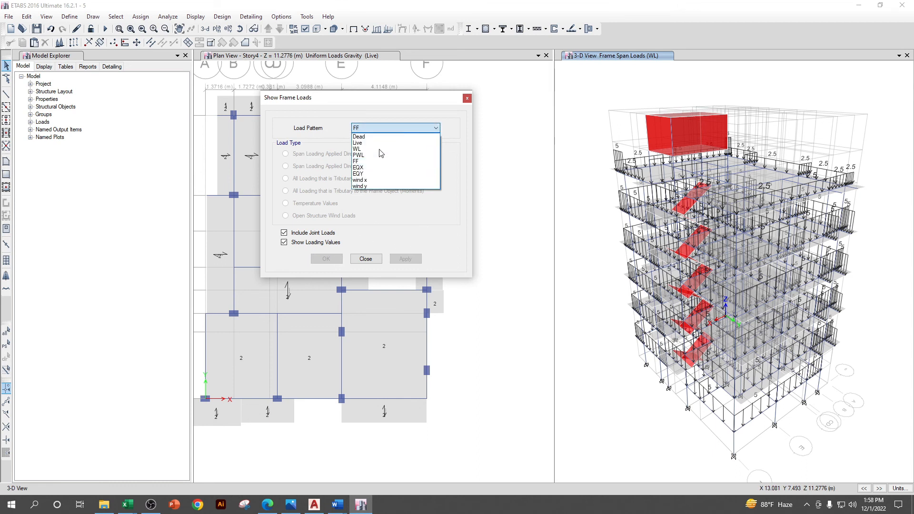
left_click(372, 172)
left_click(376, 130)
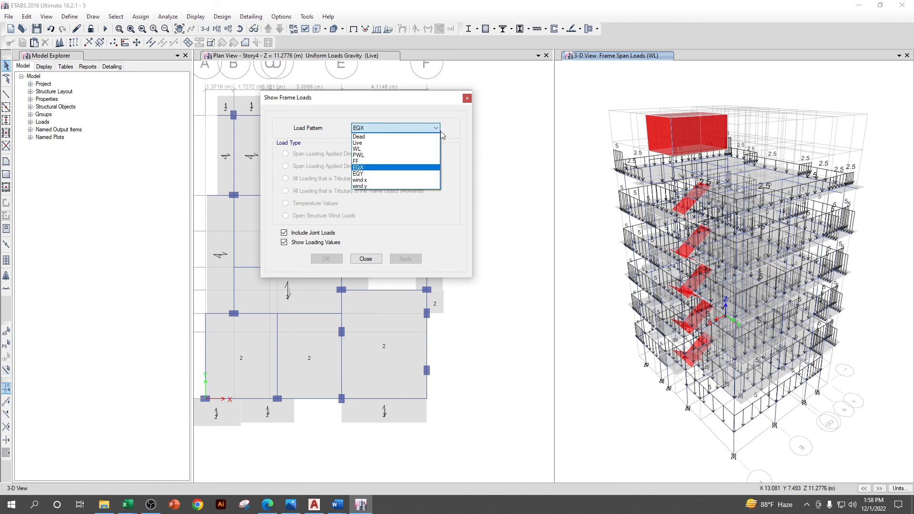
left_click(469, 101)
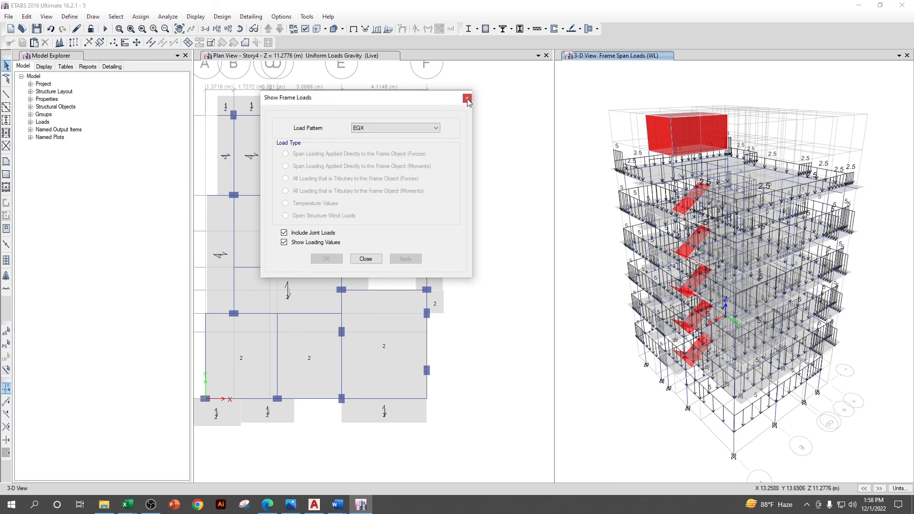
left_click(467, 99)
Display the uniform Live shell load values in the gravity direction on the Story4 plan
left_click(501, 98)
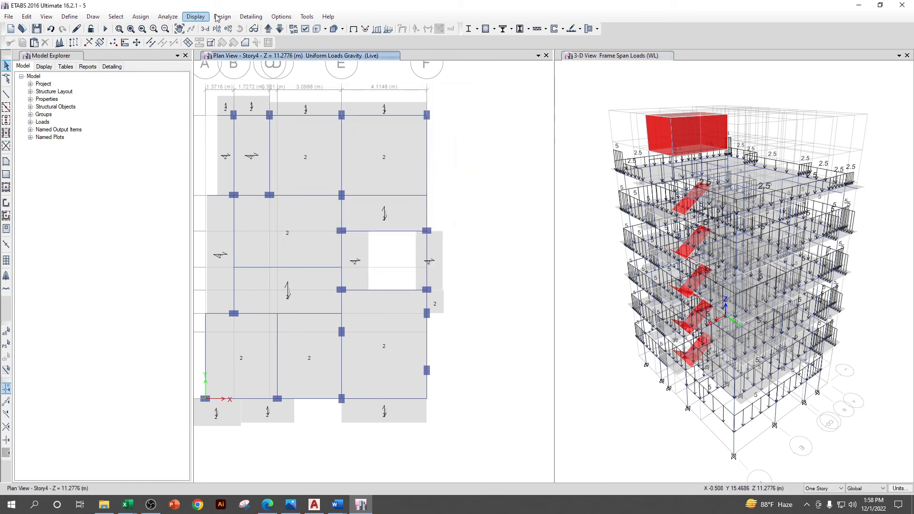
left_click(196, 17)
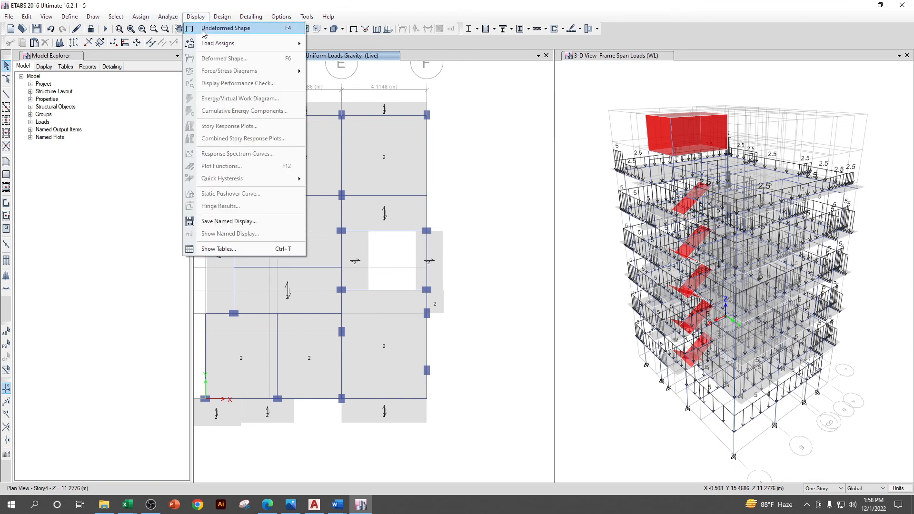
mouse_move(203, 44)
left_click(332, 70)
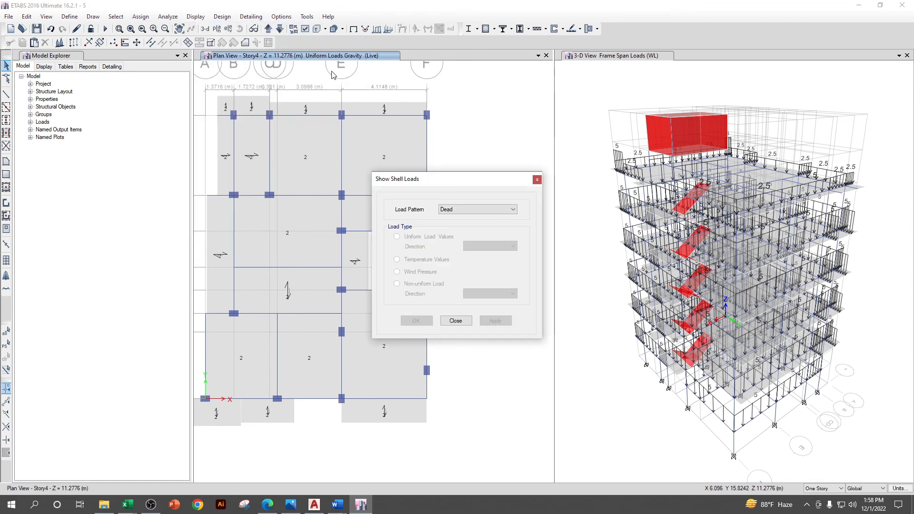
left_click_drag(432, 180, 351, 130)
left_click(406, 161)
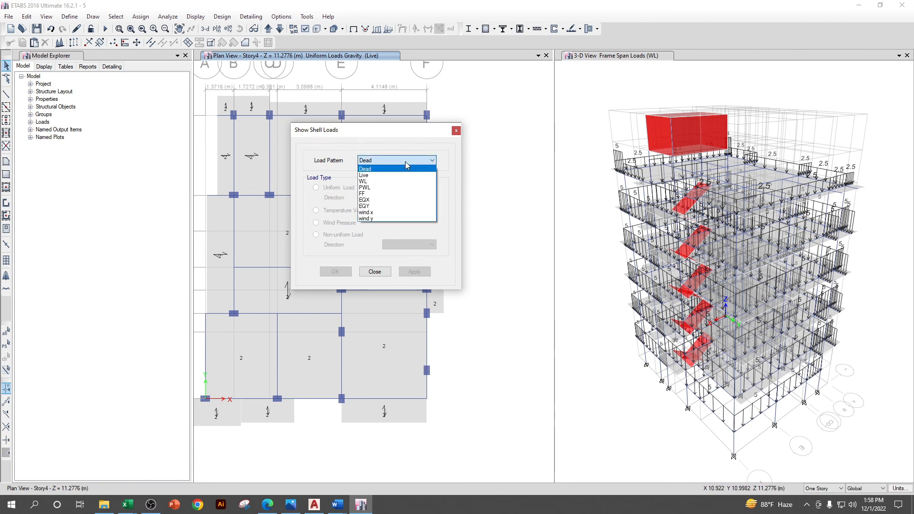
left_click(363, 175)
left_click(413, 272)
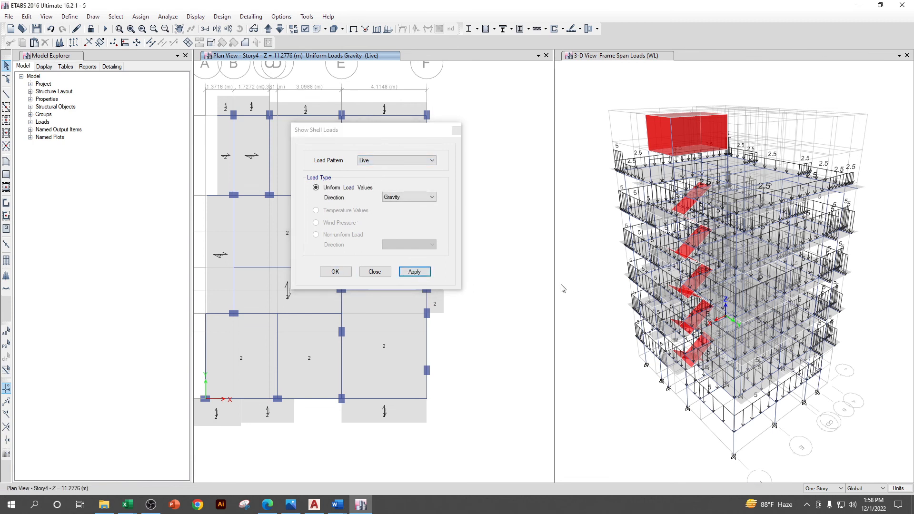
Display the uniform Live shell load values in the gravity direction in the 3D view and inspect the floors
left_click(414, 274)
left_click(414, 274)
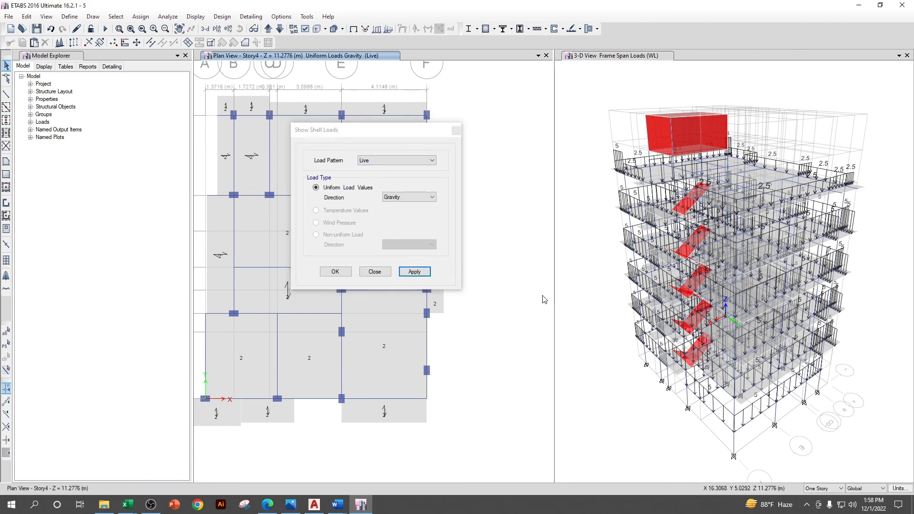
left_click(574, 268)
left_click(413, 274)
middle_click_drag(685, 311, 810, 339, "shift")
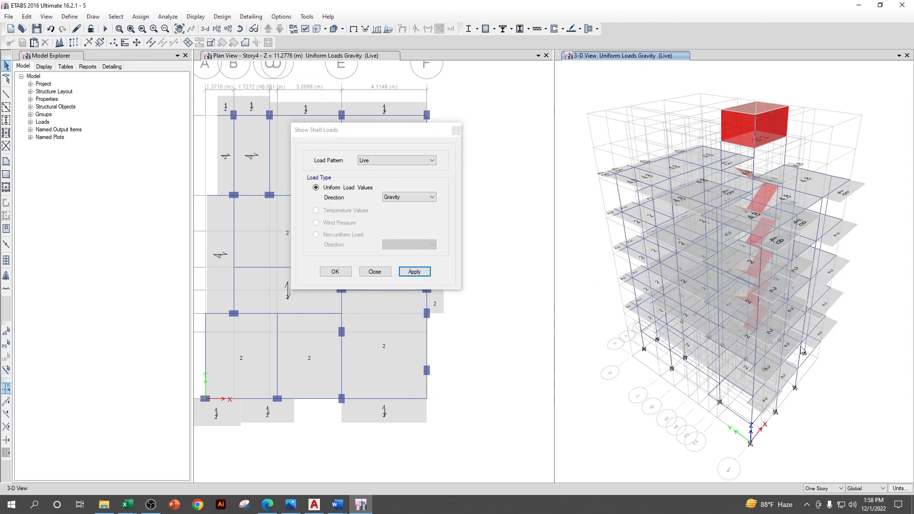
Display the uniform PWL shell loads in the 3D view and inspect them from different sides
left_click(393, 161)
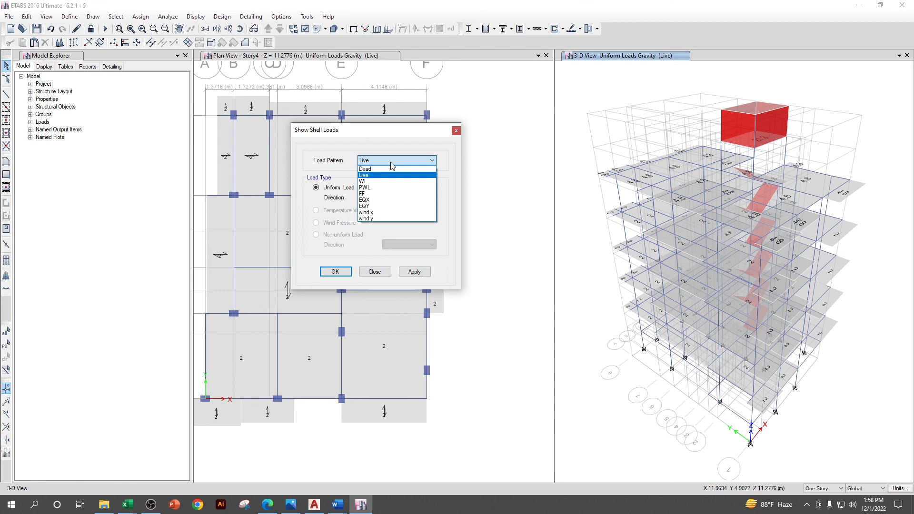
left_click(369, 188)
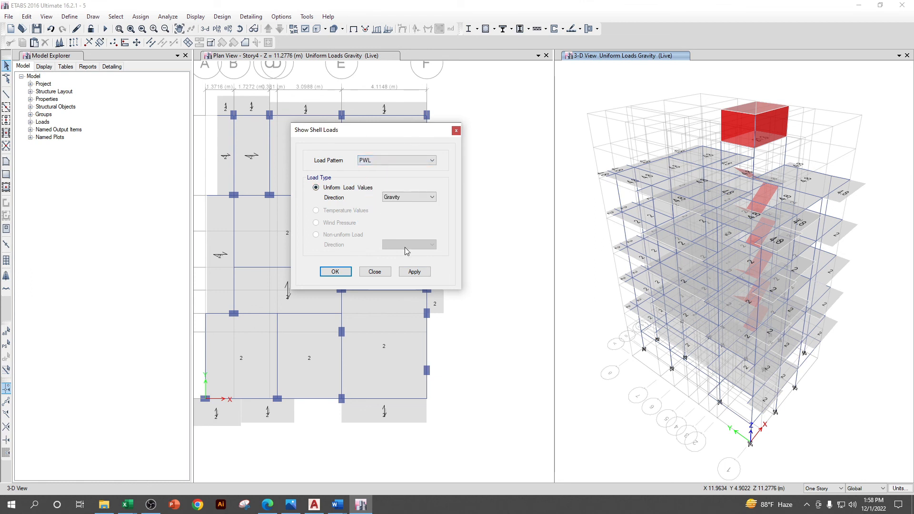
left_click(414, 271)
middle_click_drag(589, 312, 670, 305, "shift")
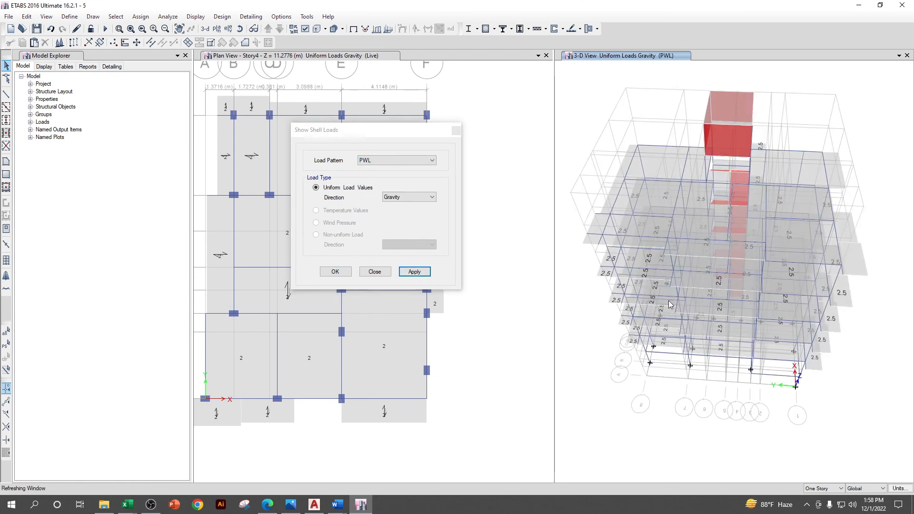
scroll(618, 254, "up", 5)
scroll(639, 151, "down", 5)
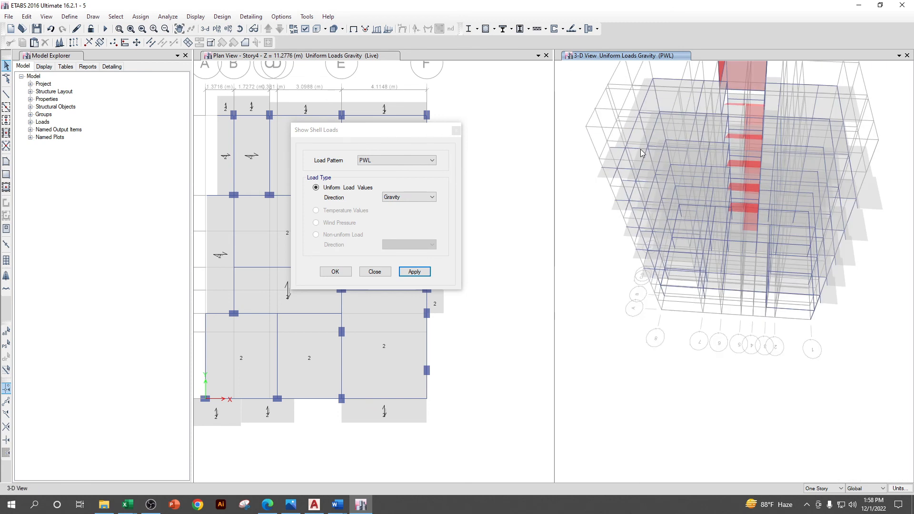
middle_click_drag(686, 217, 752, 187, "shift")
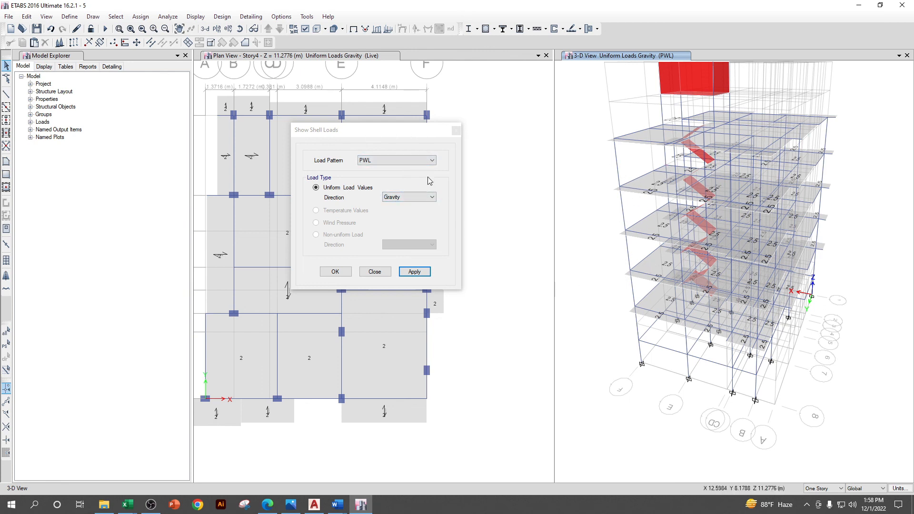
Display the uniform FF shell loads in the 3D view, inspect them from different sides and close the shell load display settings
left_click(418, 160)
left_click(374, 194)
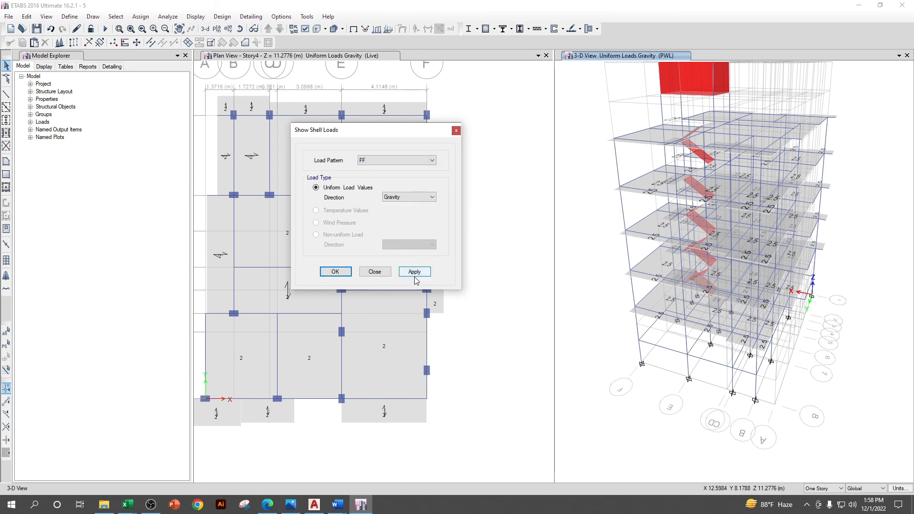
left_click(414, 271)
middle_click_drag(678, 290, 776, 317, "shift")
middle_click_drag(705, 351, 619, 333, "shift")
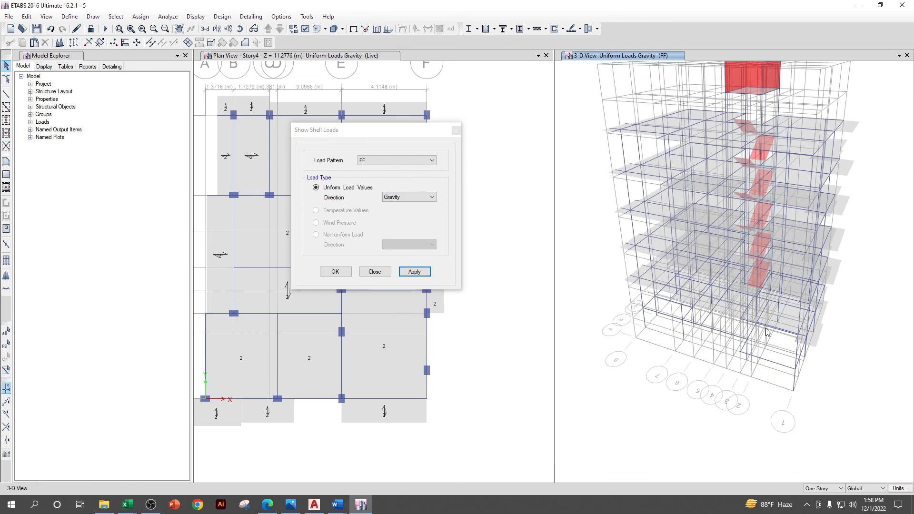
left_click(362, 162)
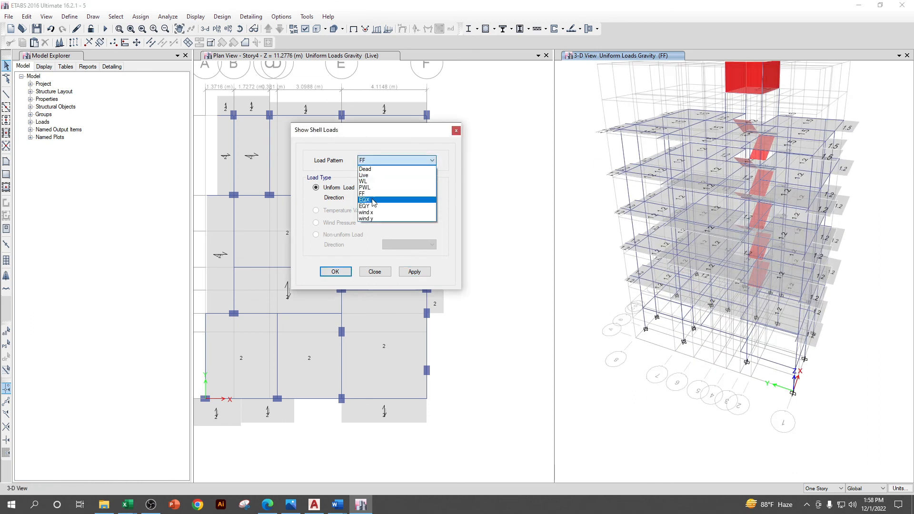
left_click(455, 130)
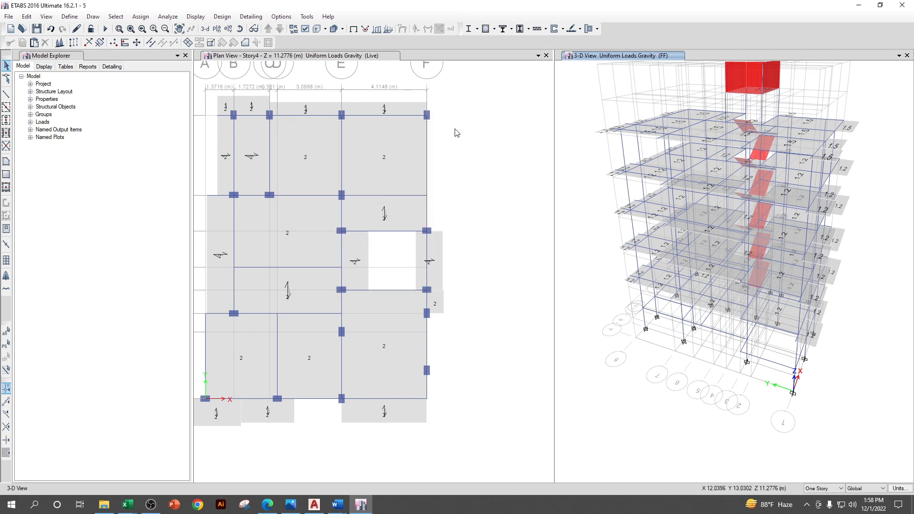
Examine the assignments and loads of the landing beam on grid F beside the Story4 stair opening
left_click(427, 251)
right_click(426, 246)
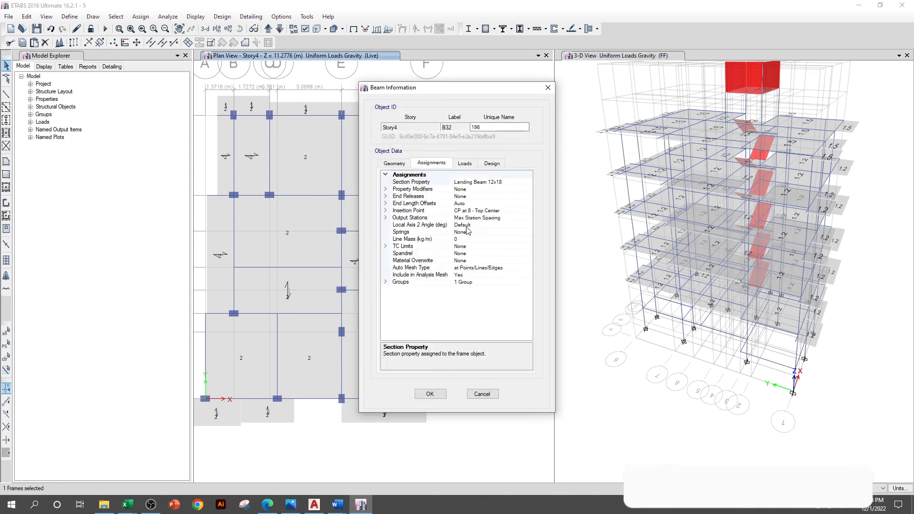
key("Escape")
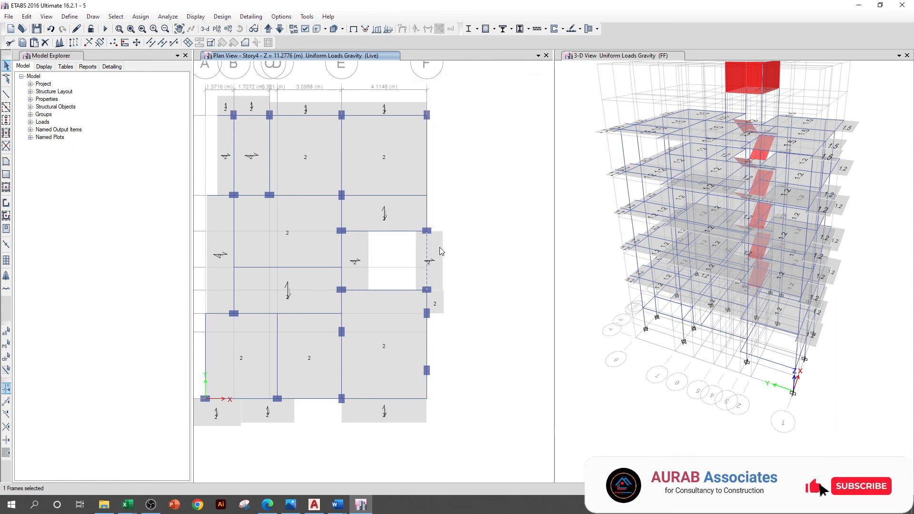
right_click(428, 248)
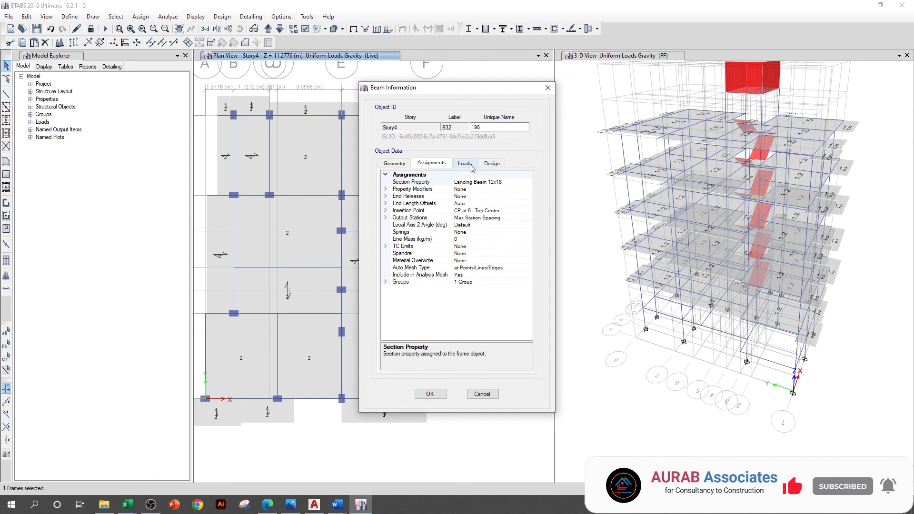
left_click(468, 165)
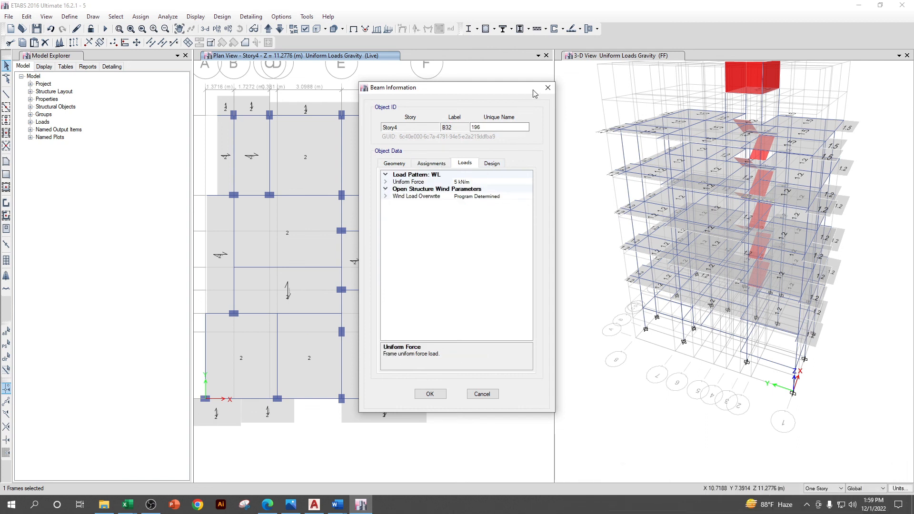
left_click(548, 87)
scroll(506, 163, "down", 4)
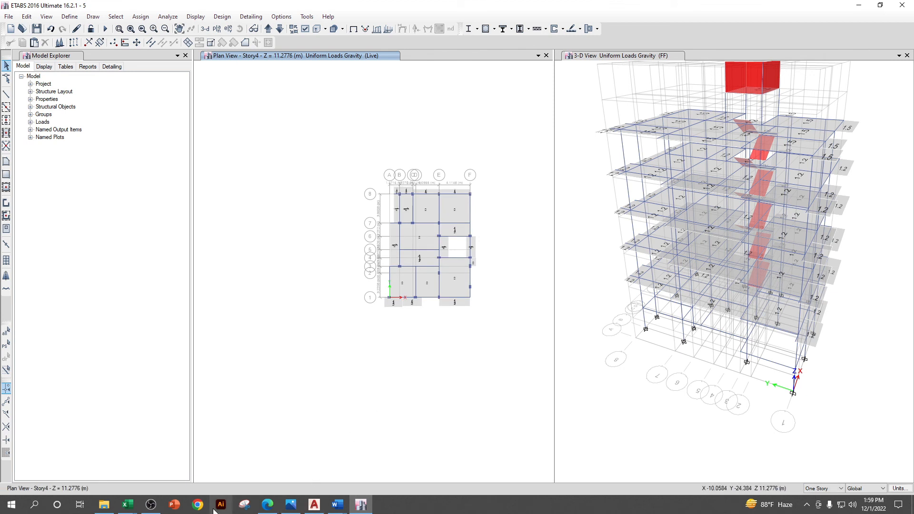
Check the ETABS steps image, and set the mass source MsSrc1 to use only specified load patterns, without element self mass or additional mass
left_click(297, 507)
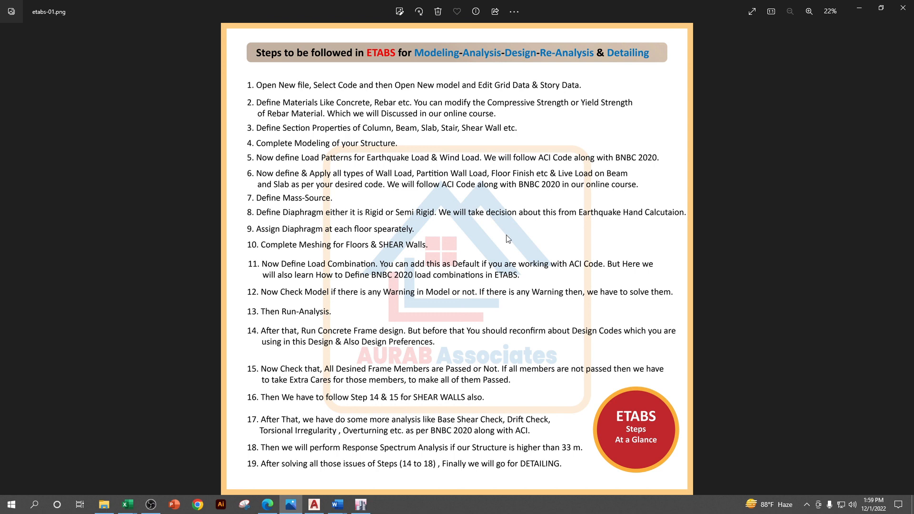
left_click(858, 8)
left_click(69, 17)
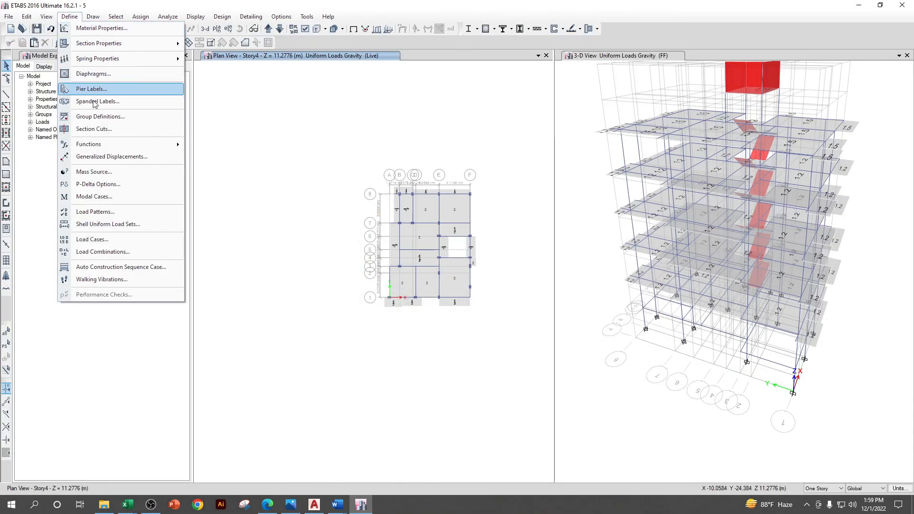
left_click(100, 171)
left_click(481, 236)
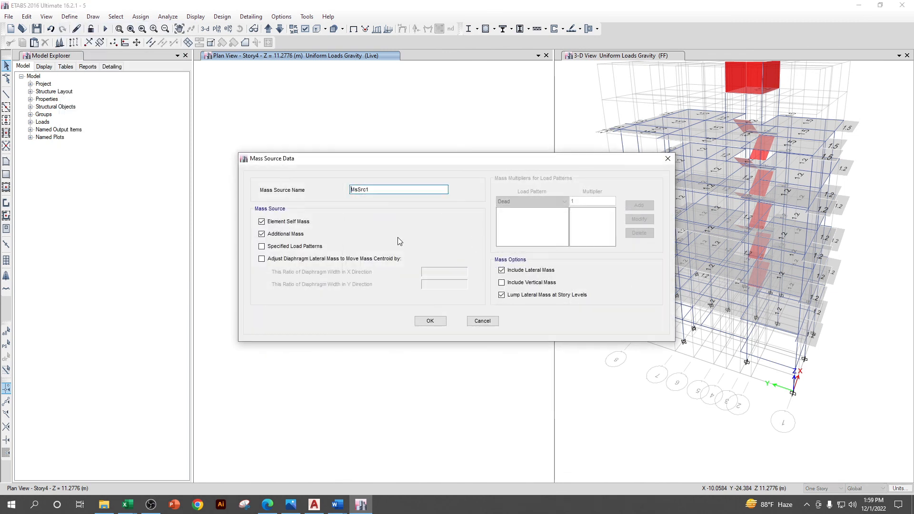
left_click(277, 247)
left_click(279, 234)
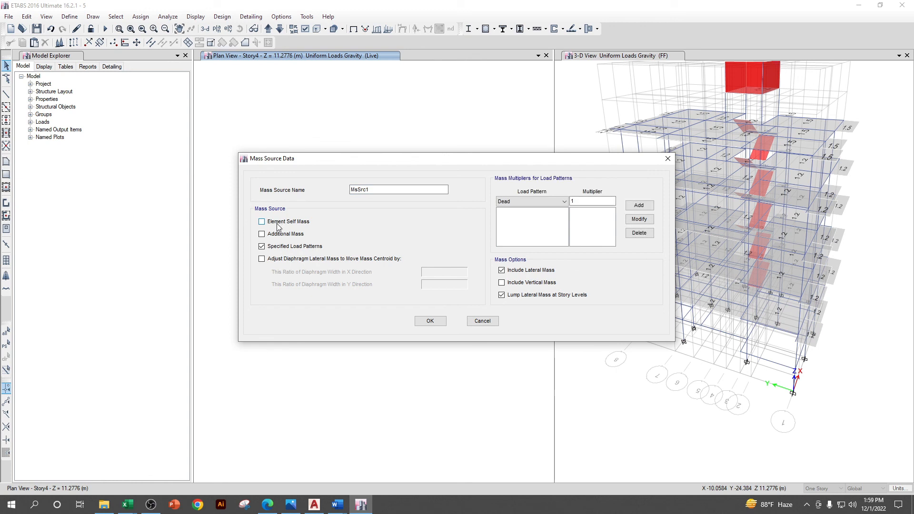
Add the load patterns Dead, WL, PWL and FF to the mass source, each with a multiplier of 1
left_click(639, 205)
left_click(639, 206)
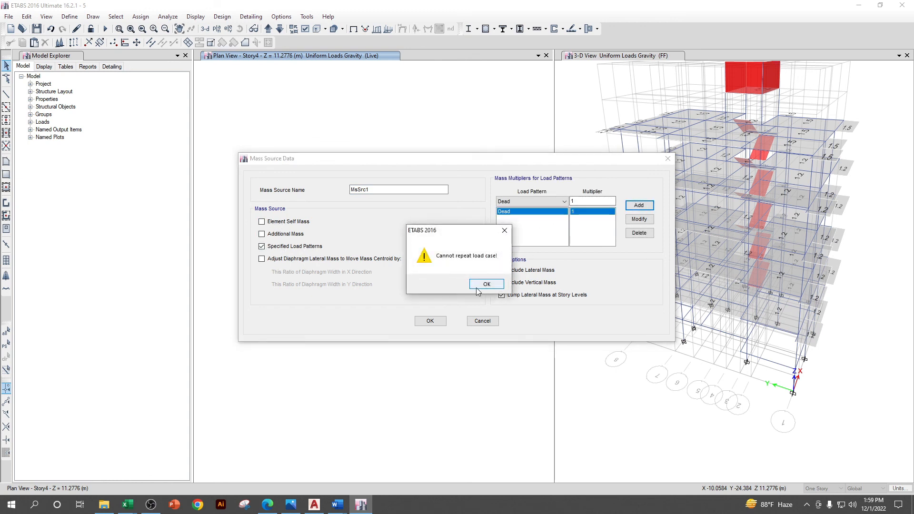
left_click(477, 287)
left_click(552, 202)
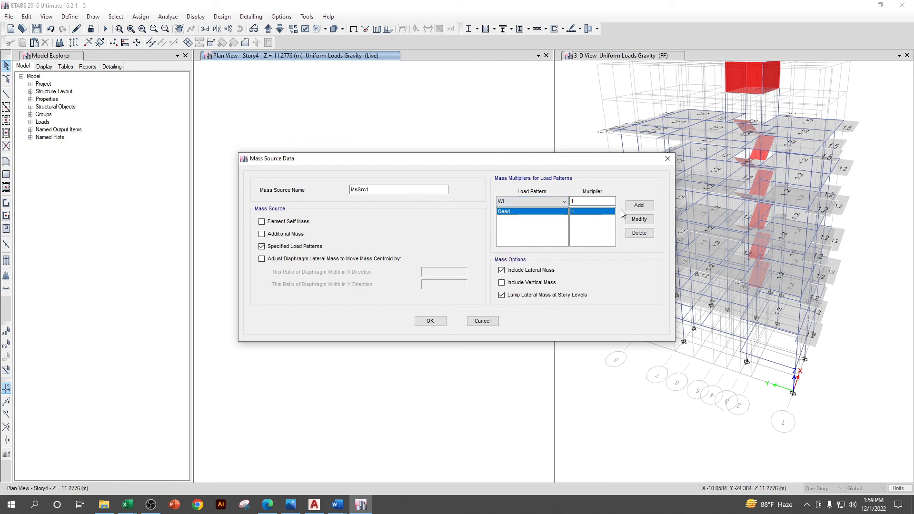
left_click(636, 205)
left_click(550, 203)
left_click(518, 230)
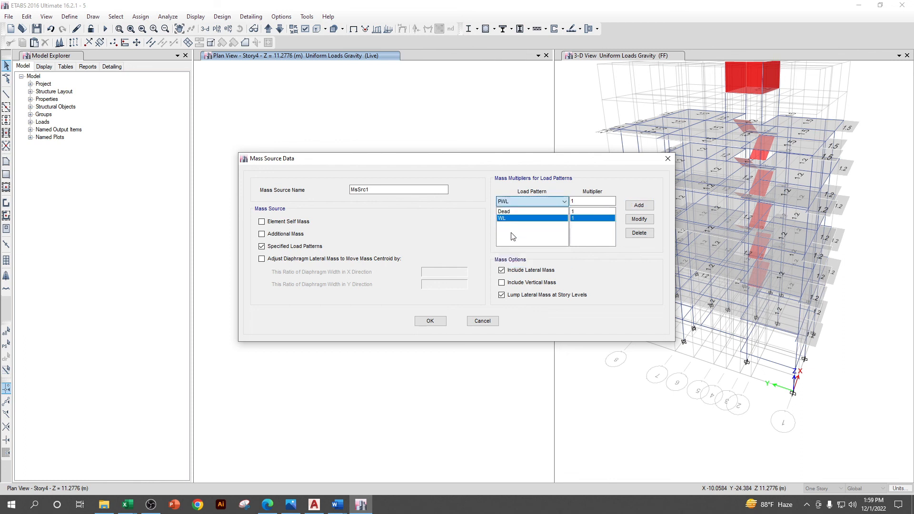
left_click(638, 205)
left_click(542, 203)
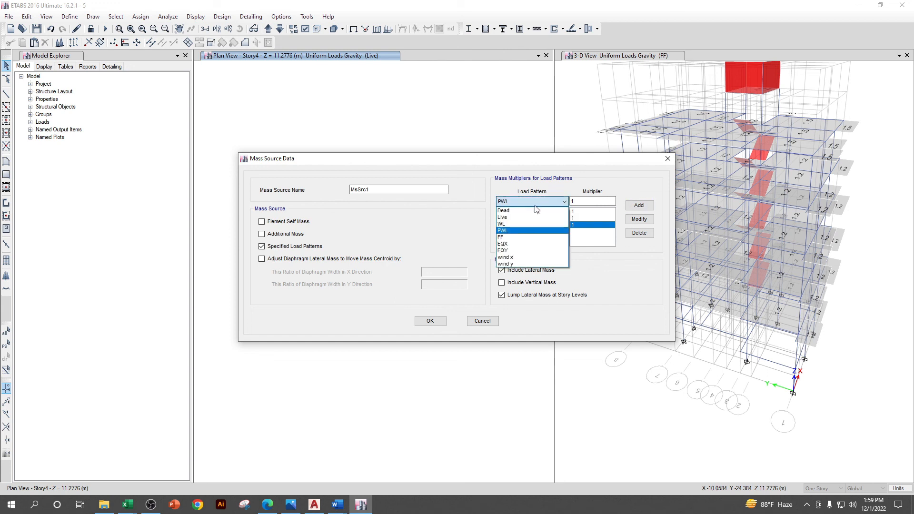
left_click(504, 237)
left_click(638, 206)
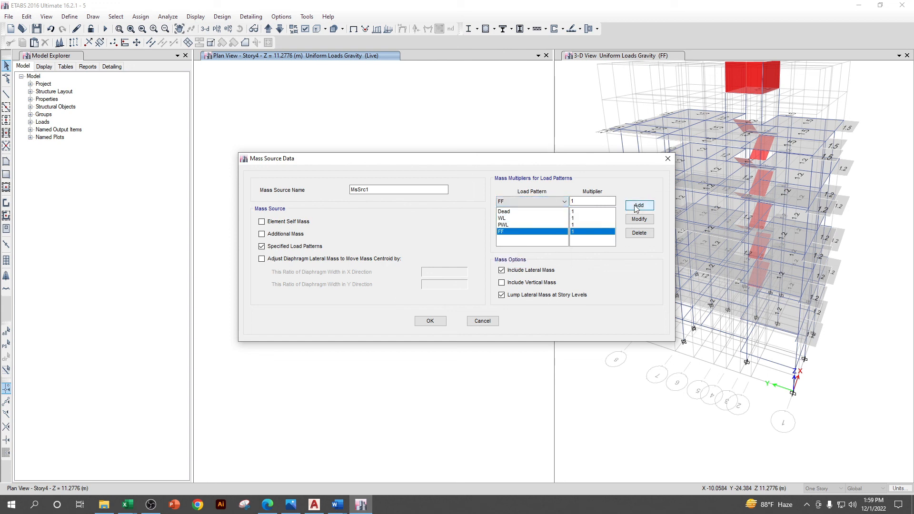
Check each load pattern and its multiplier in the mass source list
left_click(583, 212)
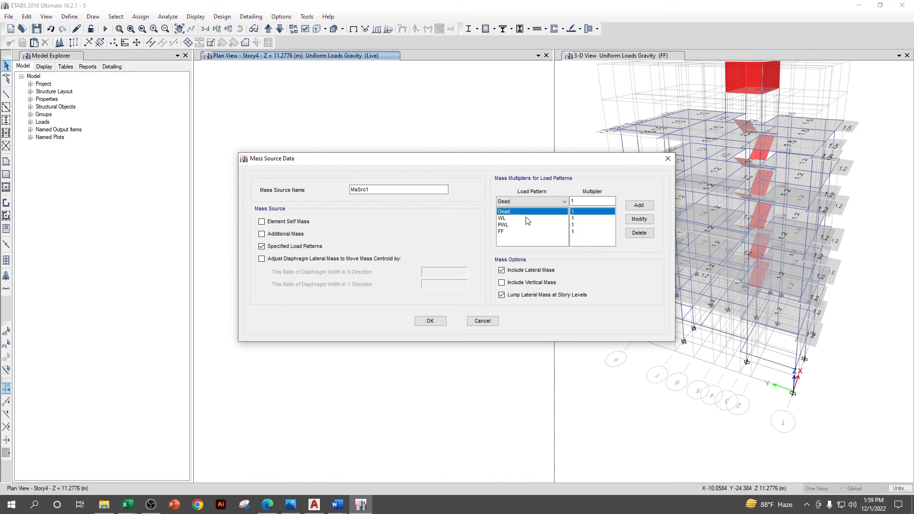
left_click(508, 219)
left_click(508, 225)
left_click(508, 230)
left_click(591, 212)
left_click(578, 218)
left_click(578, 225)
left_click(577, 232)
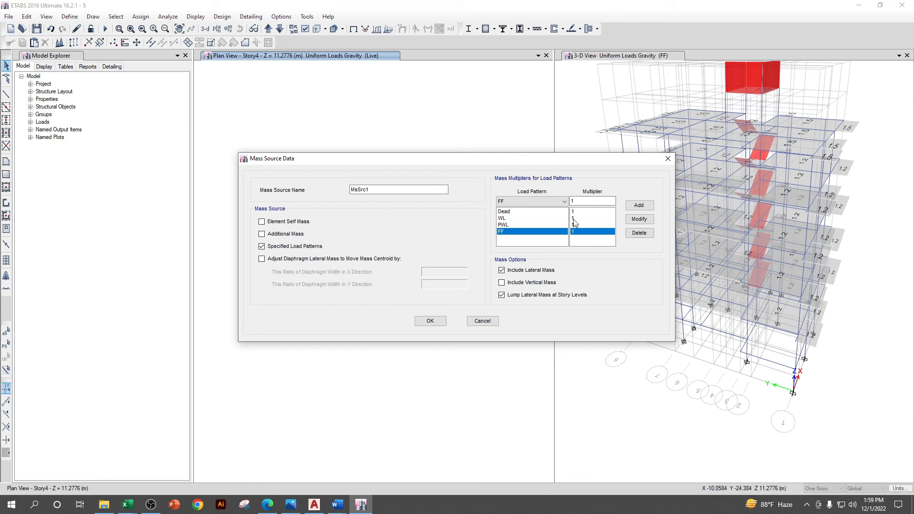
Try to include the Live load pattern in the mass source with a multiplier of .5
left_click(563, 202)
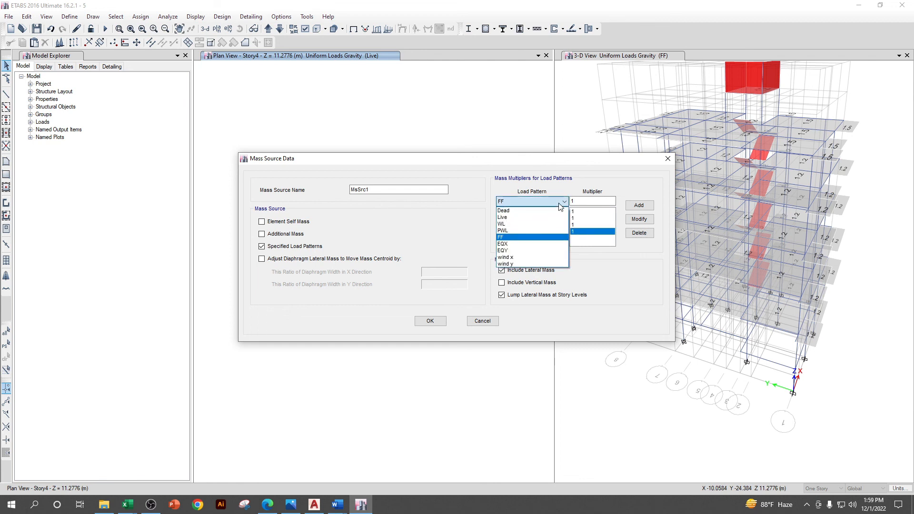
left_click(510, 218)
key("Tab")
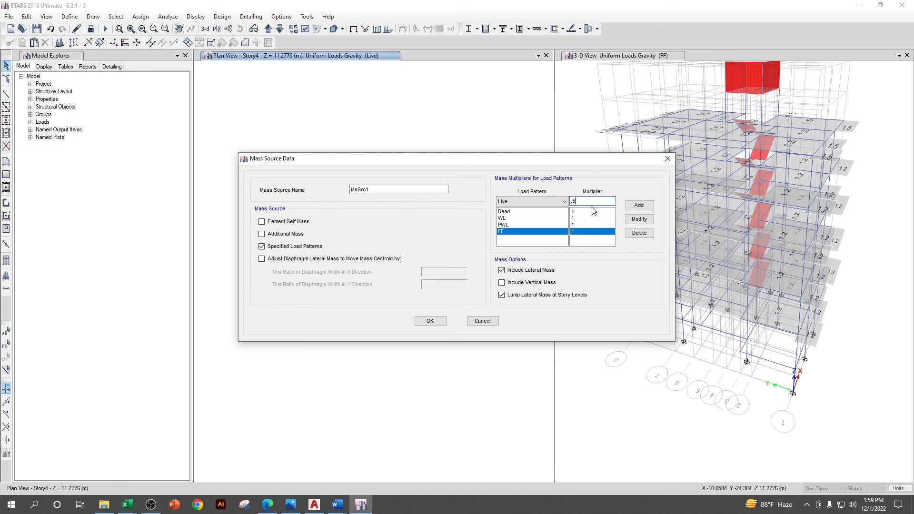
left_click_drag(593, 201, 535, 200)
left_click(431, 321)
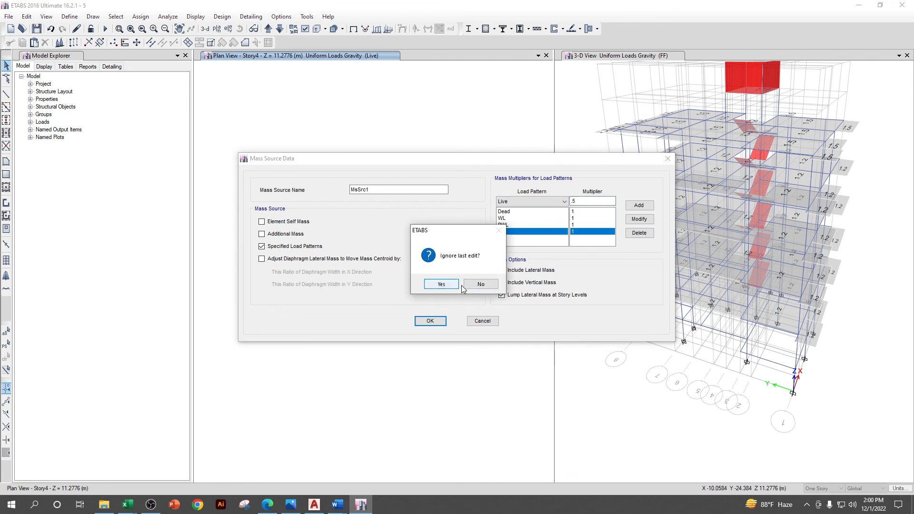
left_click(444, 286)
Reopen the mass source MsSrc1 and add the Live load pattern with a multiplier of 0.5
left_click(505, 235)
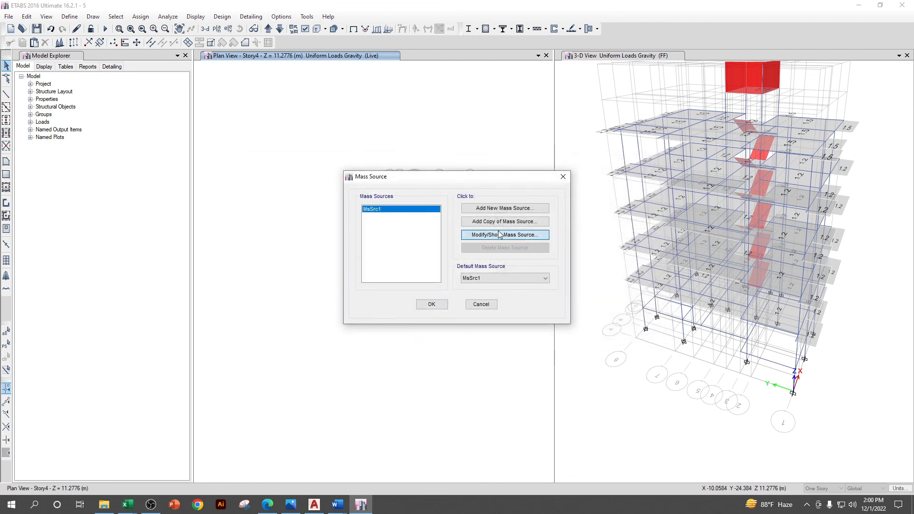
left_click(538, 201)
left_click(538, 201)
left_click(529, 199)
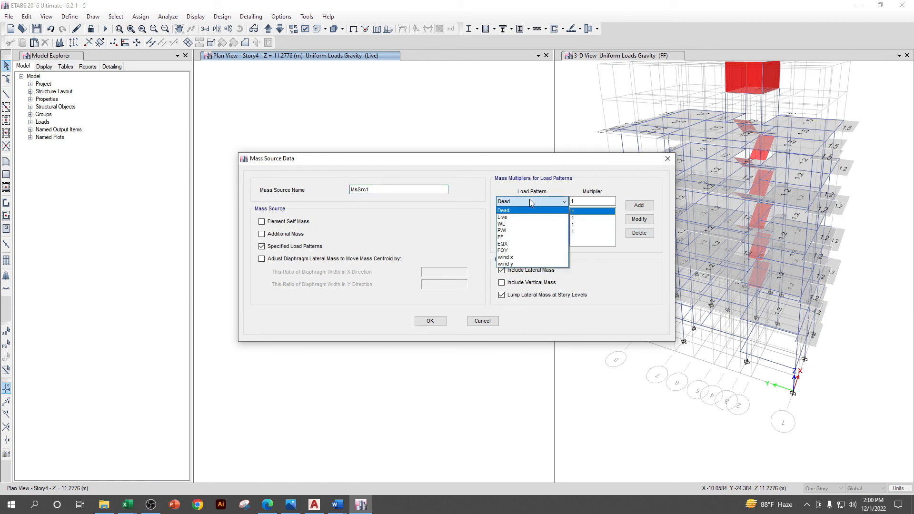
left_click(523, 215)
left_click(648, 205)
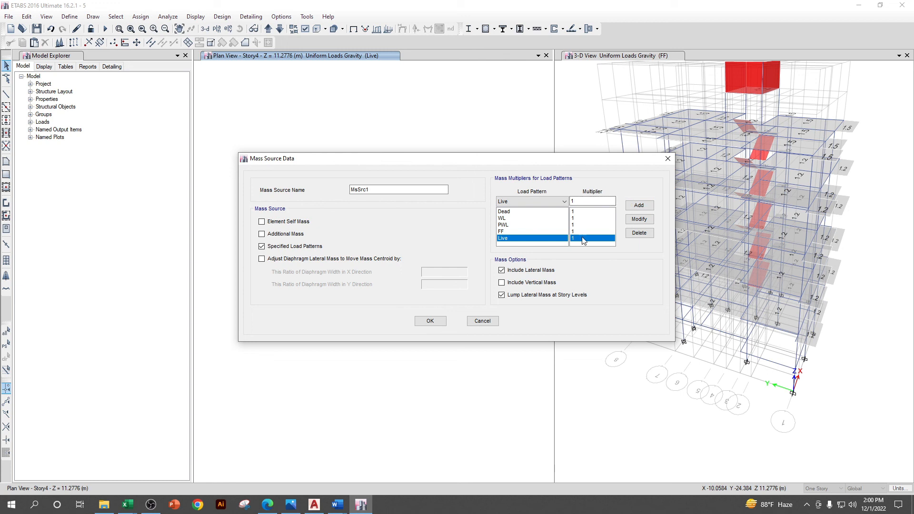
left_click(639, 219)
left_click_drag(582, 203, 505, 203)
type(".5")
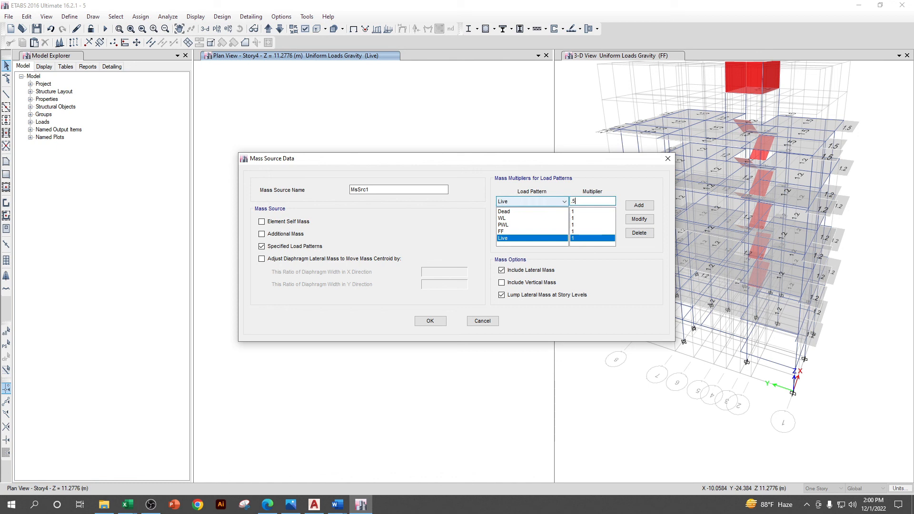
left_click(441, 322)
Recheck the mass multipliers of MsSrc1 and accept the mass source definition
left_click(506, 235)
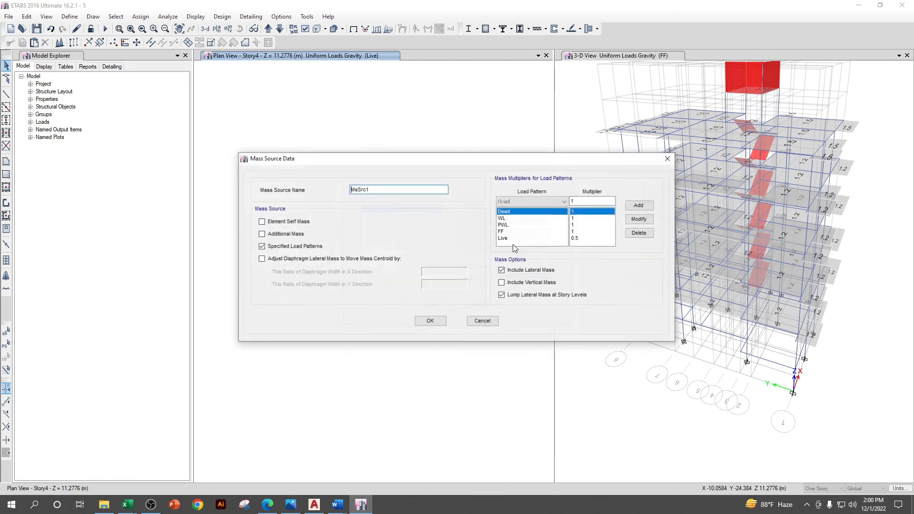
left_click(431, 321)
left_click(431, 304)
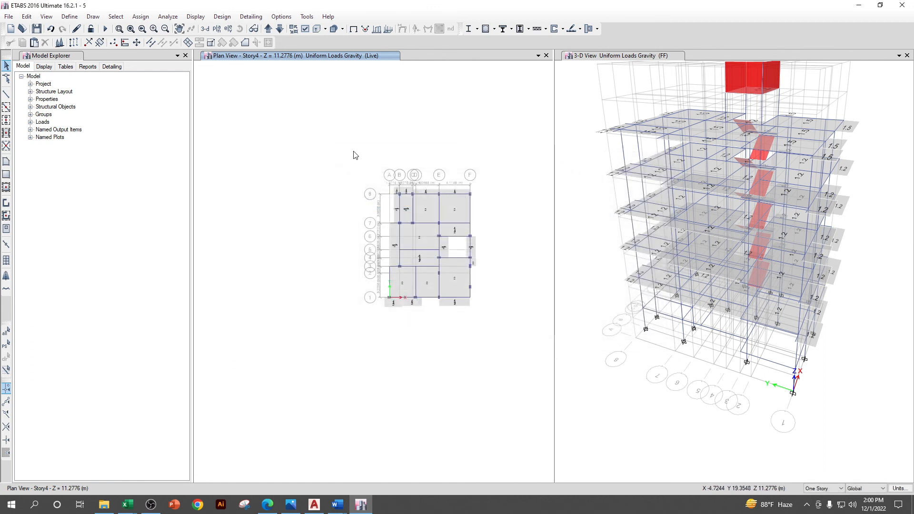